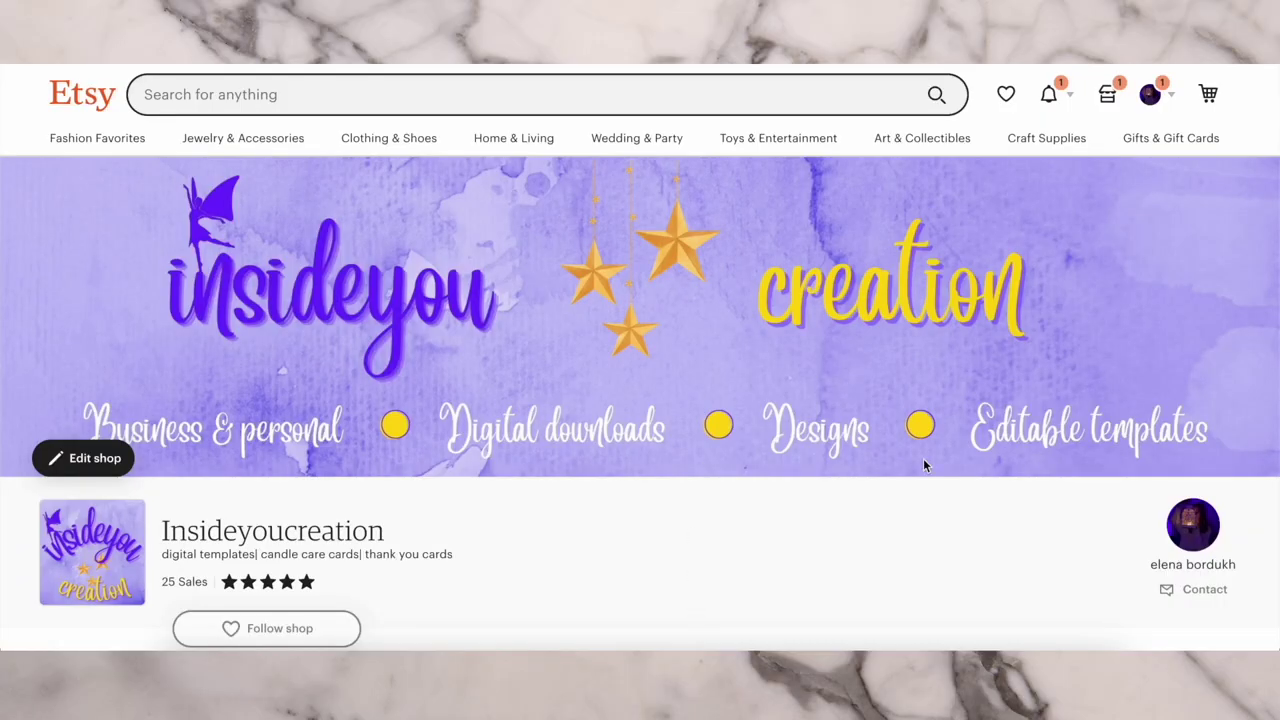
- Look through the Insideyoucreation Etsy shop and the preview images of its wax melts care card listing
{"action": "scroll", "coordinate": [924, 465], "scroll_direction": "down", "scroll_amount": 15}
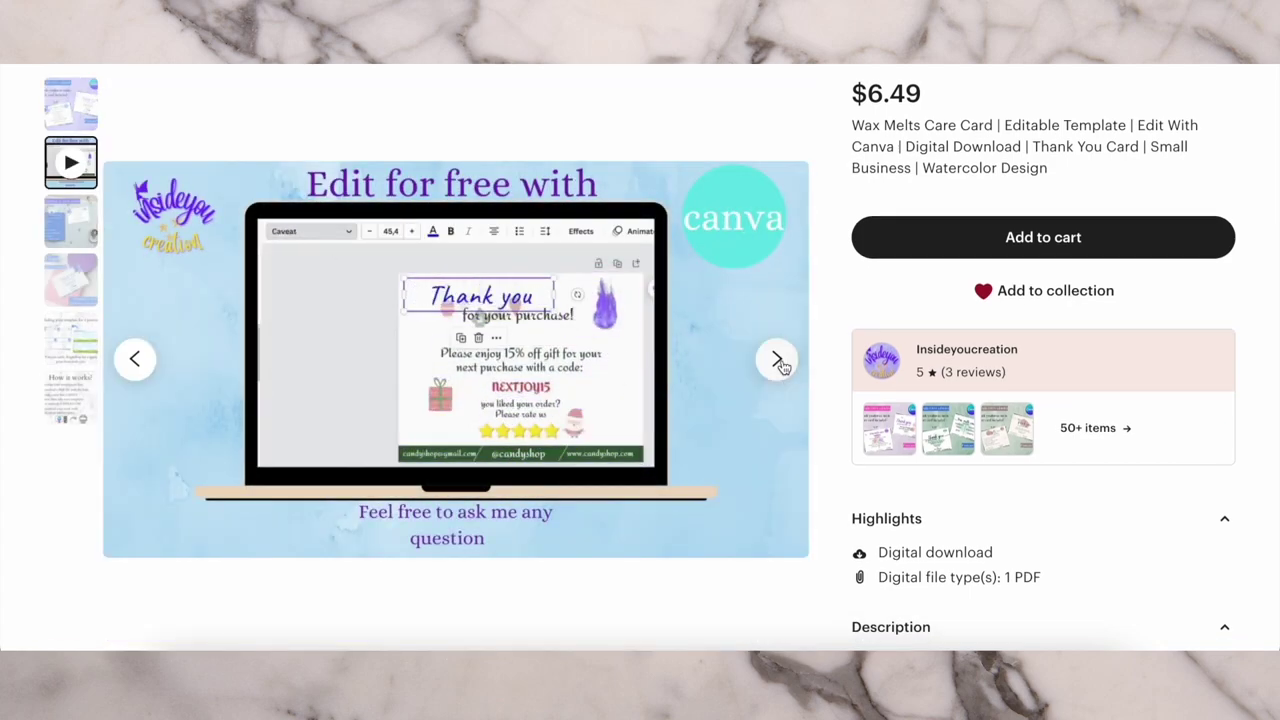
{"action": "left_click", "coordinate": [778, 360]}
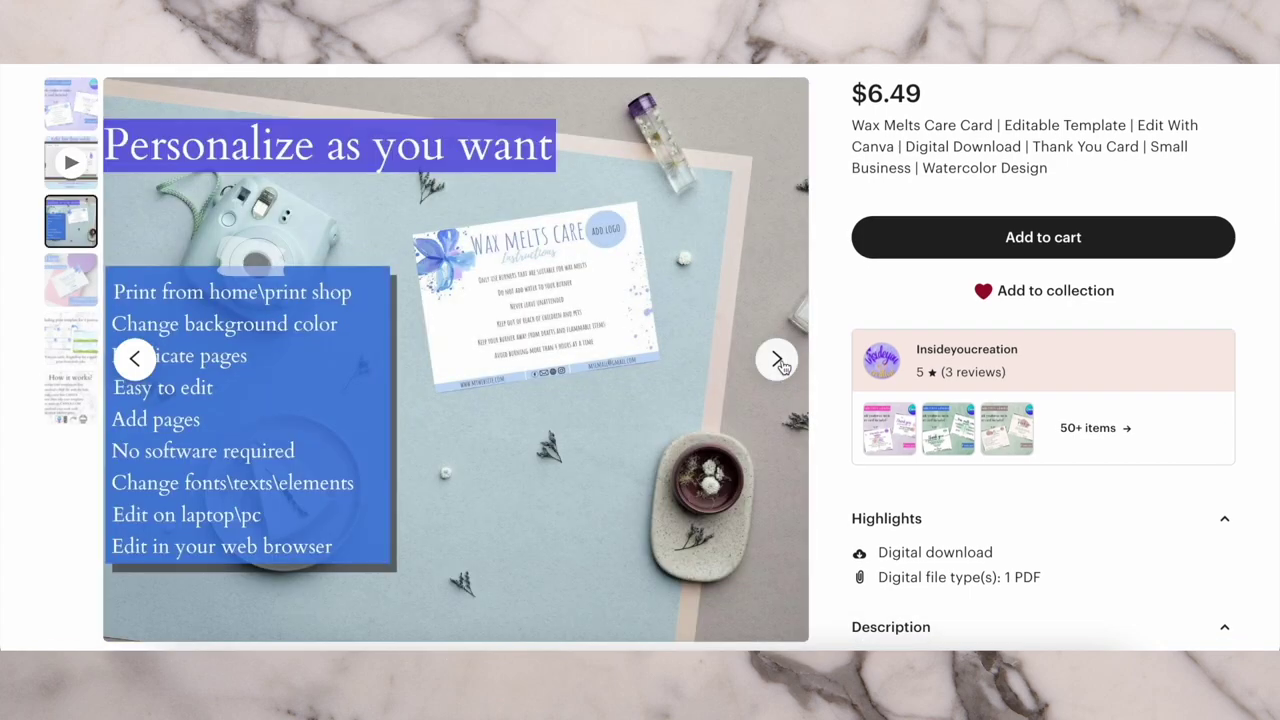
{"action": "left_click", "coordinate": [778, 360]}
{"action": "left_click", "coordinate": [779, 361]}
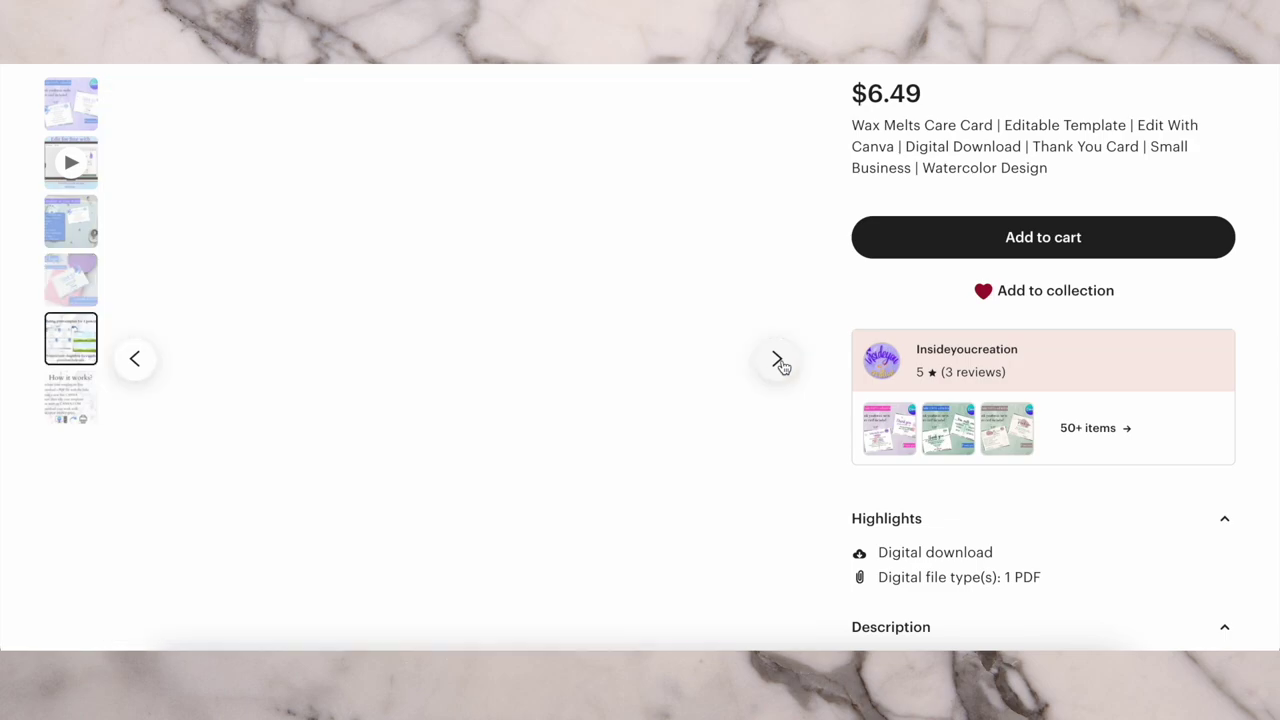
{"action": "left_click", "coordinate": [779, 361]}
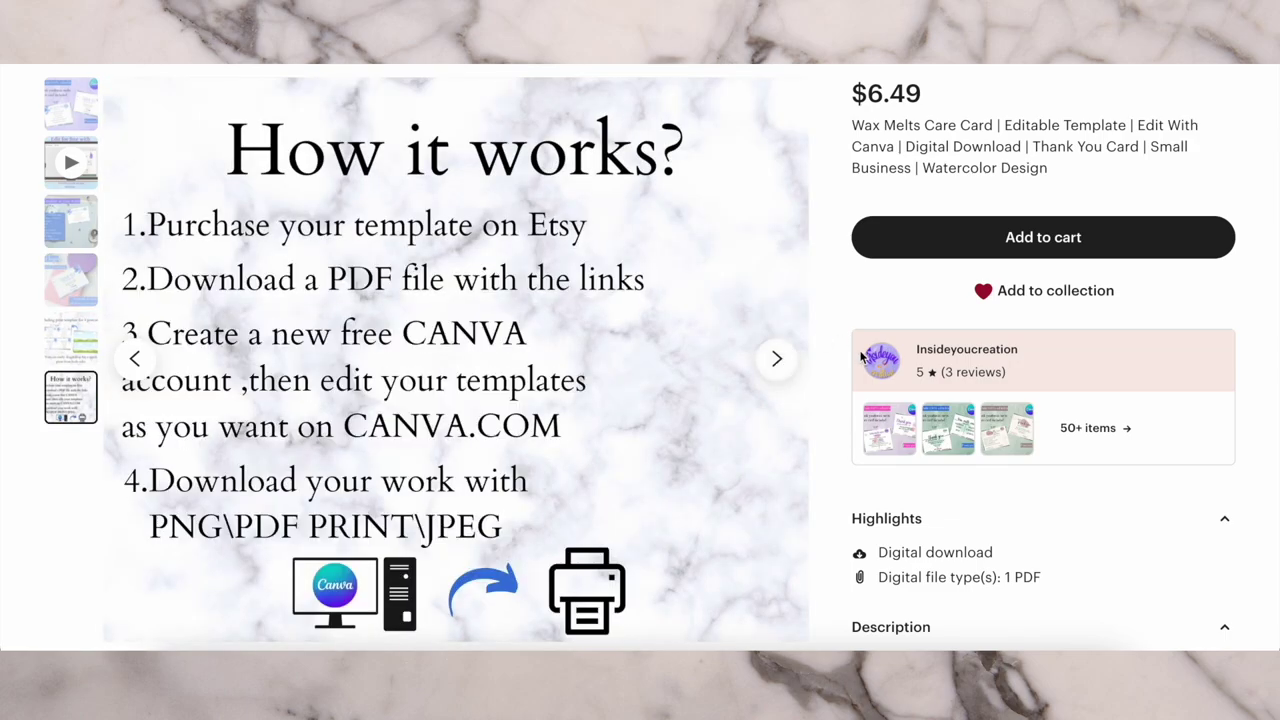
- Browse the shop's full list of care card, label and mockup template listings
{"action": "scroll", "coordinate": [781, 366], "scroll_direction": "down", "scroll_amount": 5}
{"action": "left_click", "coordinate": [1076, 449]}
{"action": "scroll", "coordinate": [1077, 450], "scroll_direction": "down", "scroll_amount": 5}
{"action": "scroll", "coordinate": [1100, 447], "scroll_direction": "down", "scroll_amount": 7}
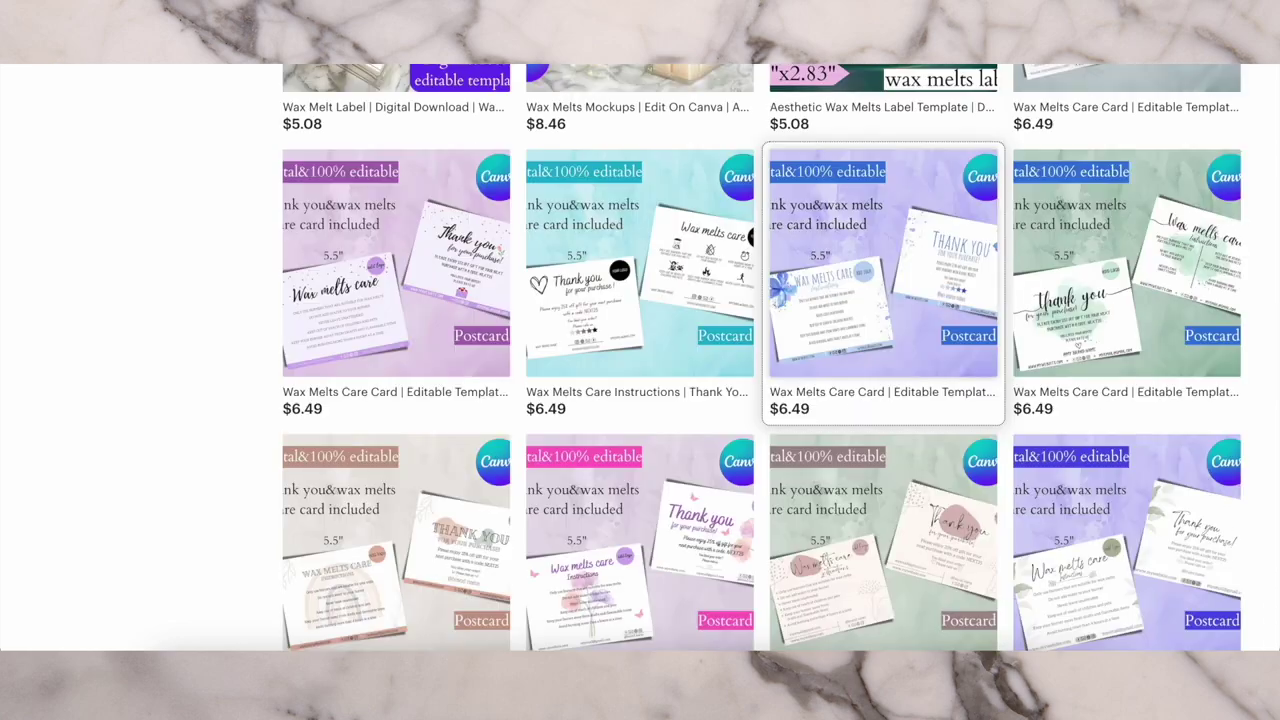
{"action": "scroll", "coordinate": [405, 500], "scroll_direction": "down", "scroll_amount": 7}
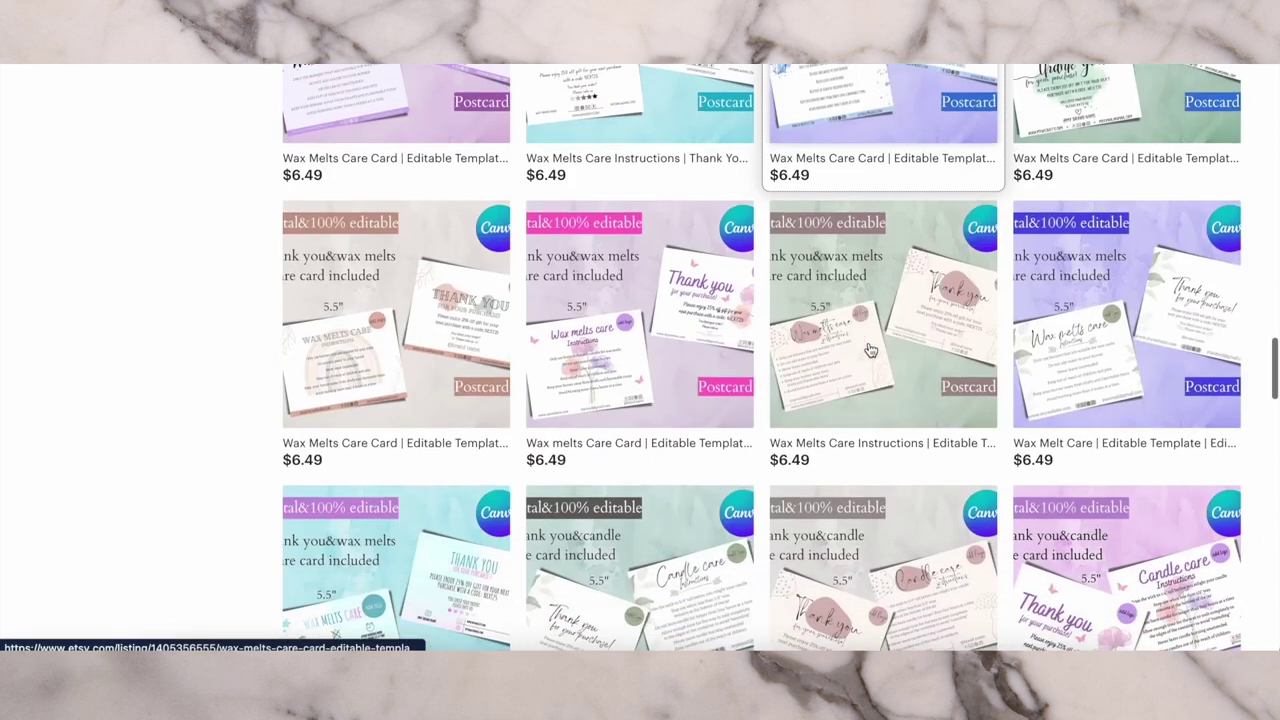
{"action": "left_click", "coordinate": [400, 503]}
{"action": "scroll", "coordinate": [839, 428], "scroll_direction": "down", "scroll_amount": 5}
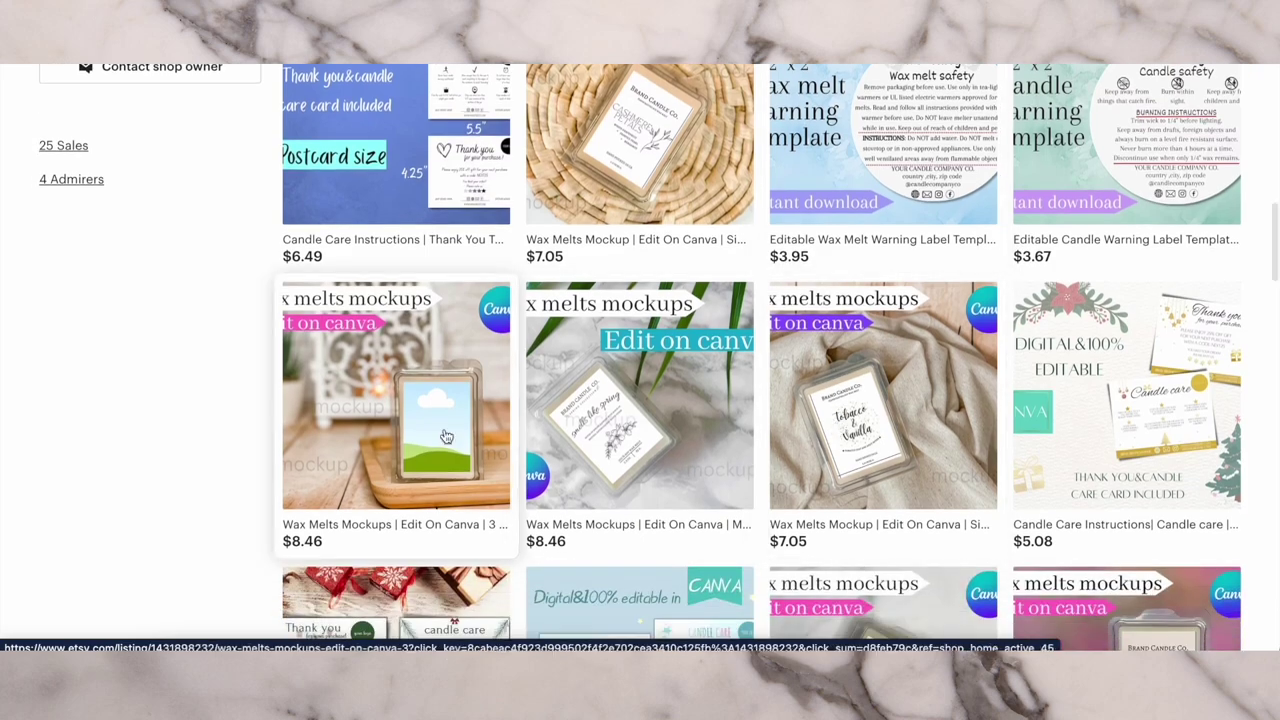
- Open a Wax Melts Mockups listing with 3 designs and look through its preview images
{"action": "left_click", "coordinate": [744, 314]}
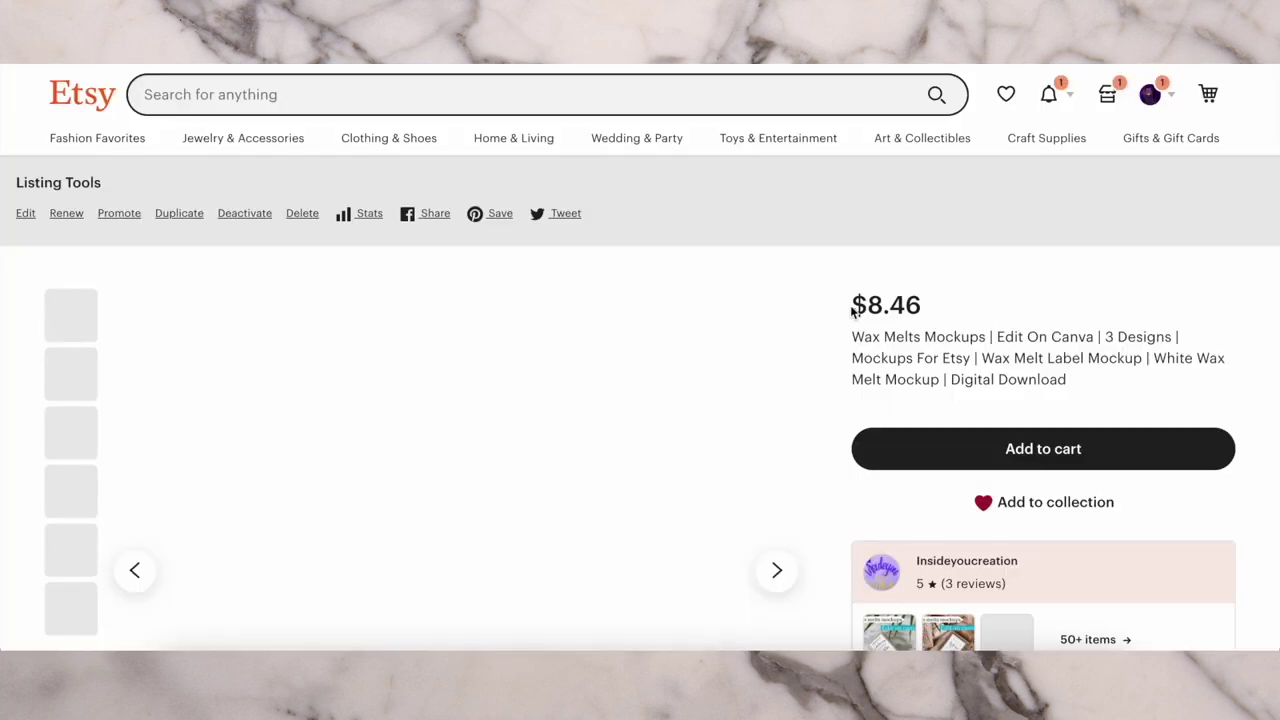
{"action": "scroll", "coordinate": [849, 305], "scroll_direction": "down", "scroll_amount": 3}
{"action": "left_click", "coordinate": [778, 346]}
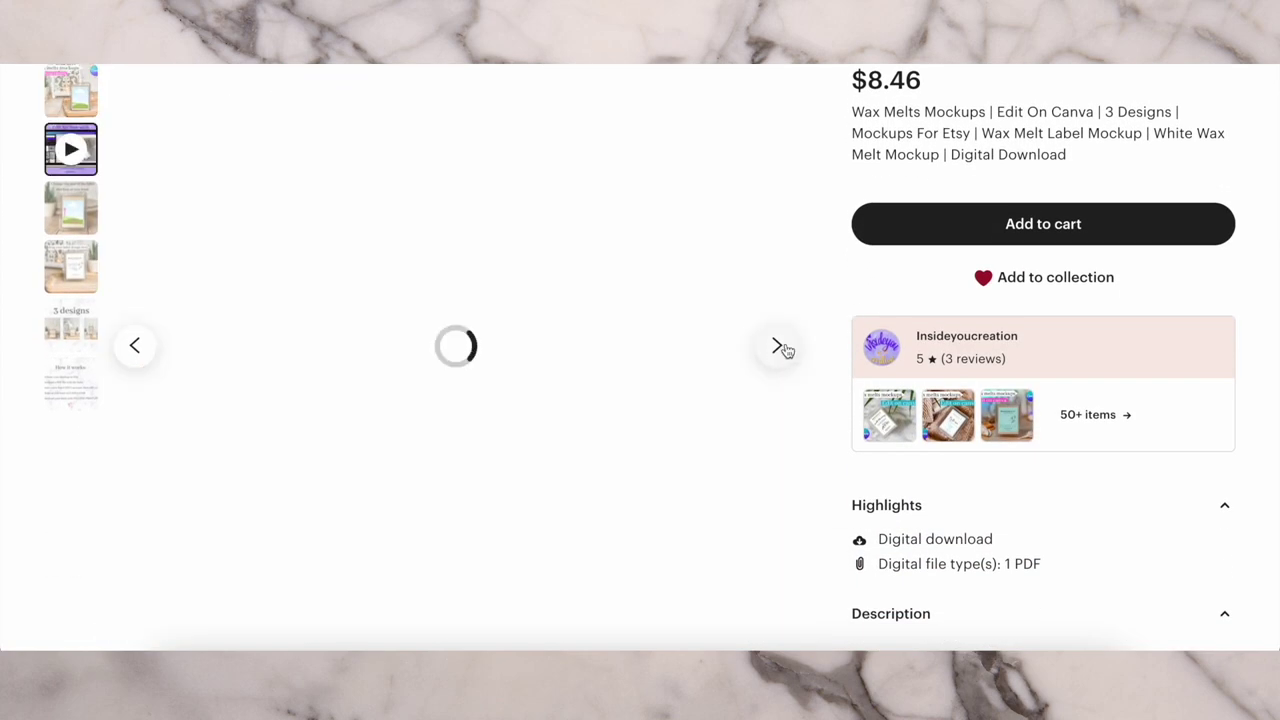
{"action": "left_click", "coordinate": [778, 346]}
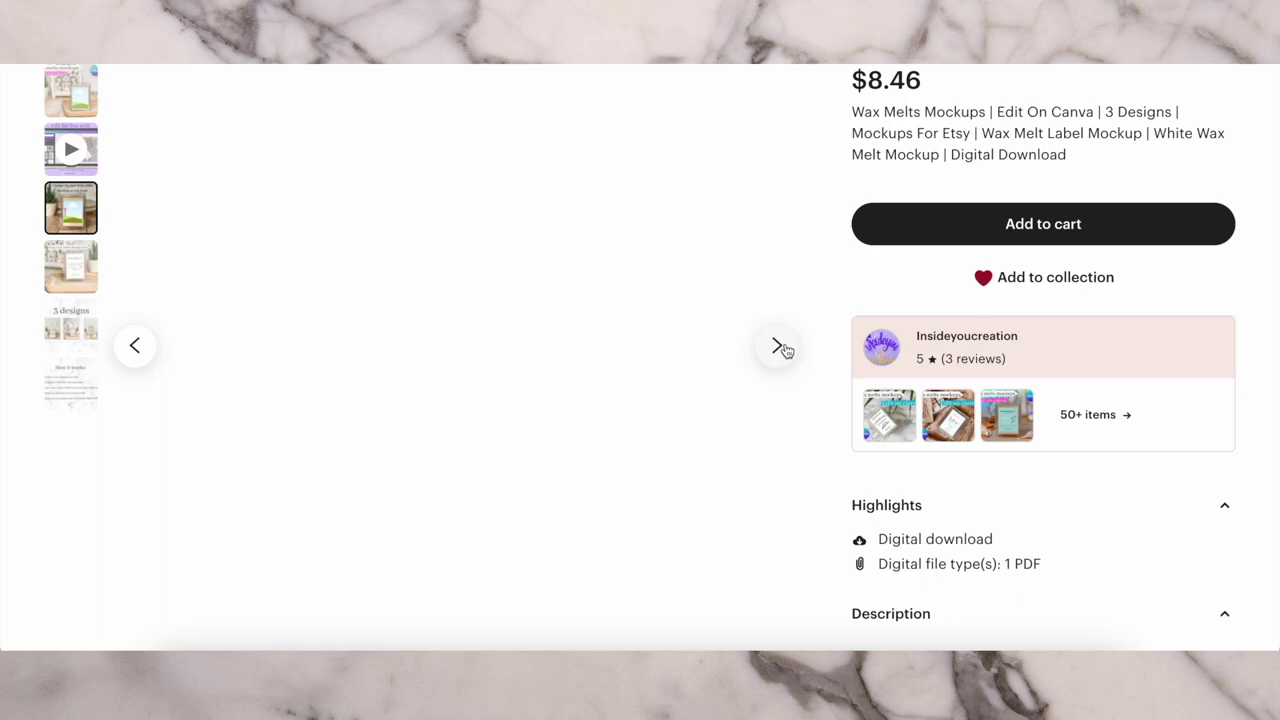
{"action": "left_click", "coordinate": [778, 346]}
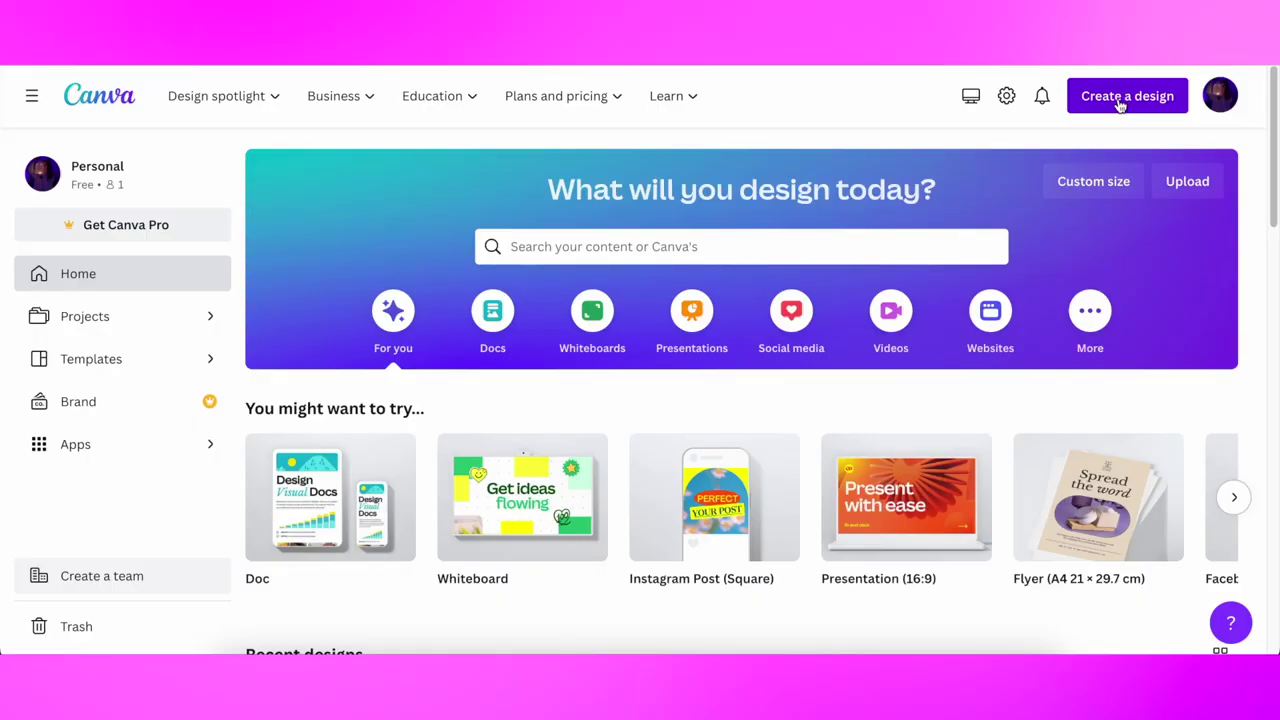
- Switch to Canva and create a new custom-size design 3.75 in wide and 1.25 in high
{"action": "left_click", "coordinate": [1120, 100]}
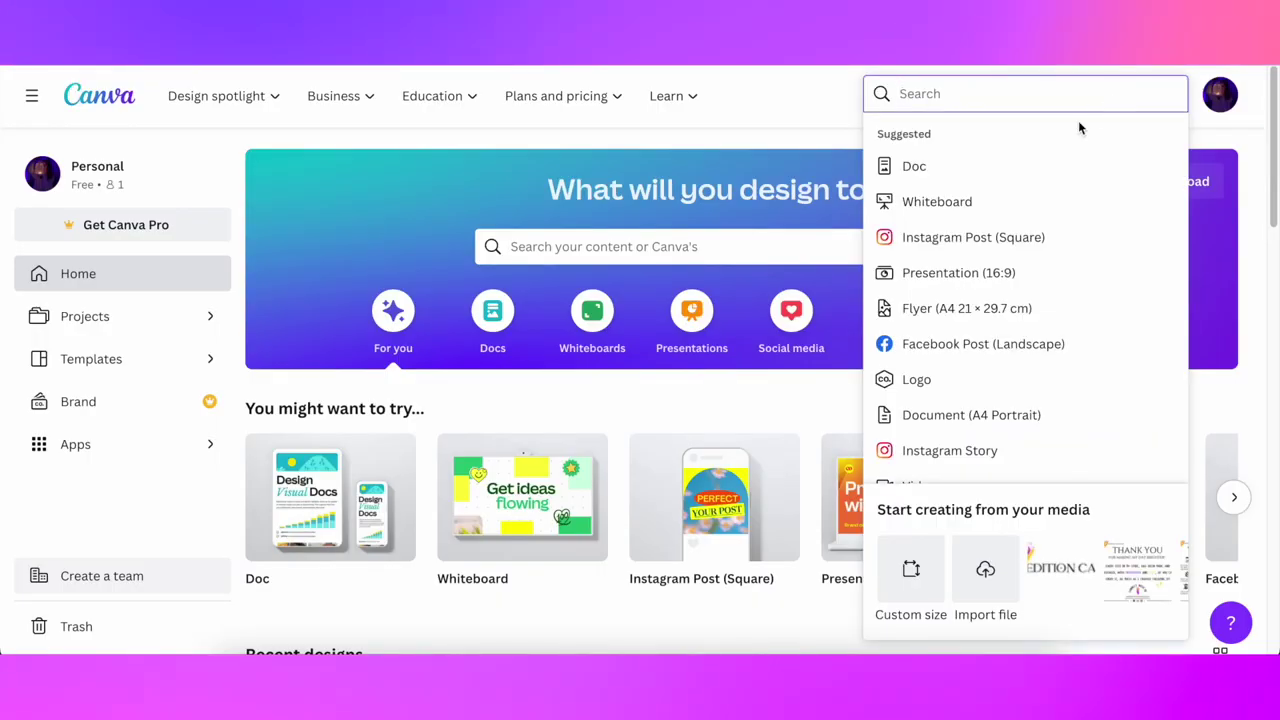
{"action": "left_click", "coordinate": [911, 575]}
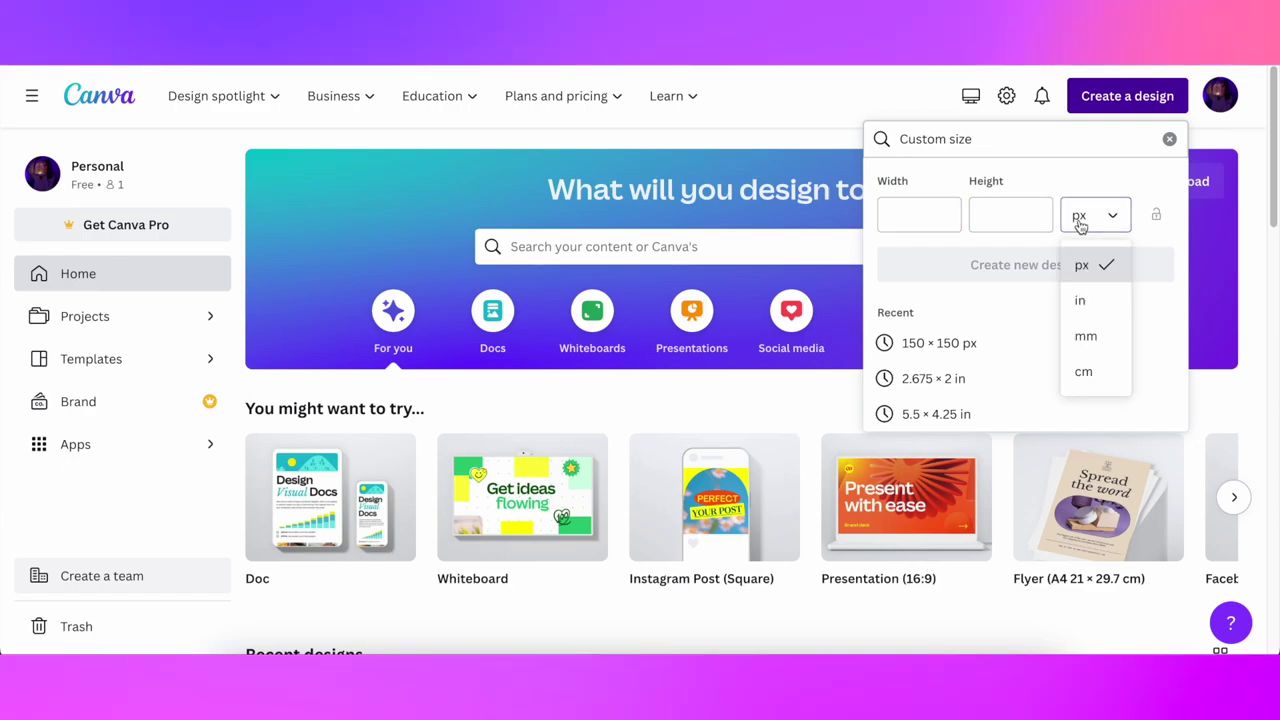
{"action": "left_click", "coordinate": [1081, 301]}
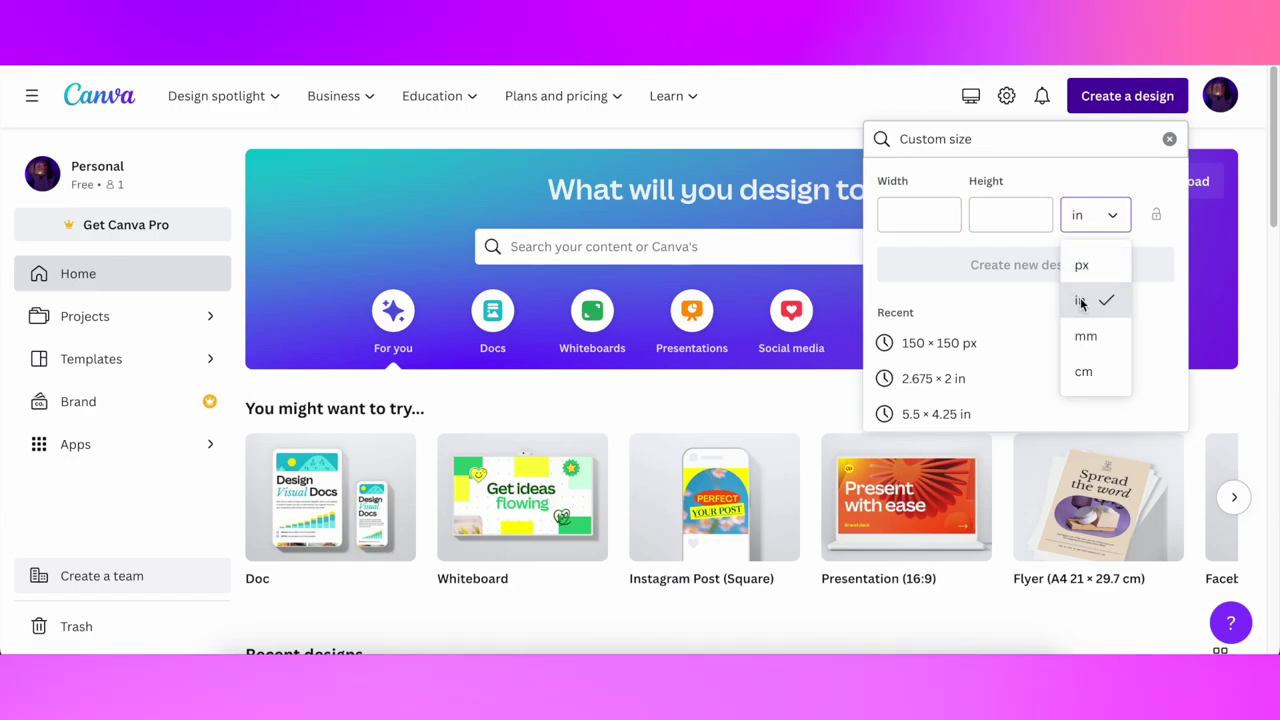
{"action": "left_click", "coordinate": [908, 217]}
{"action": "type", "text": "3."}
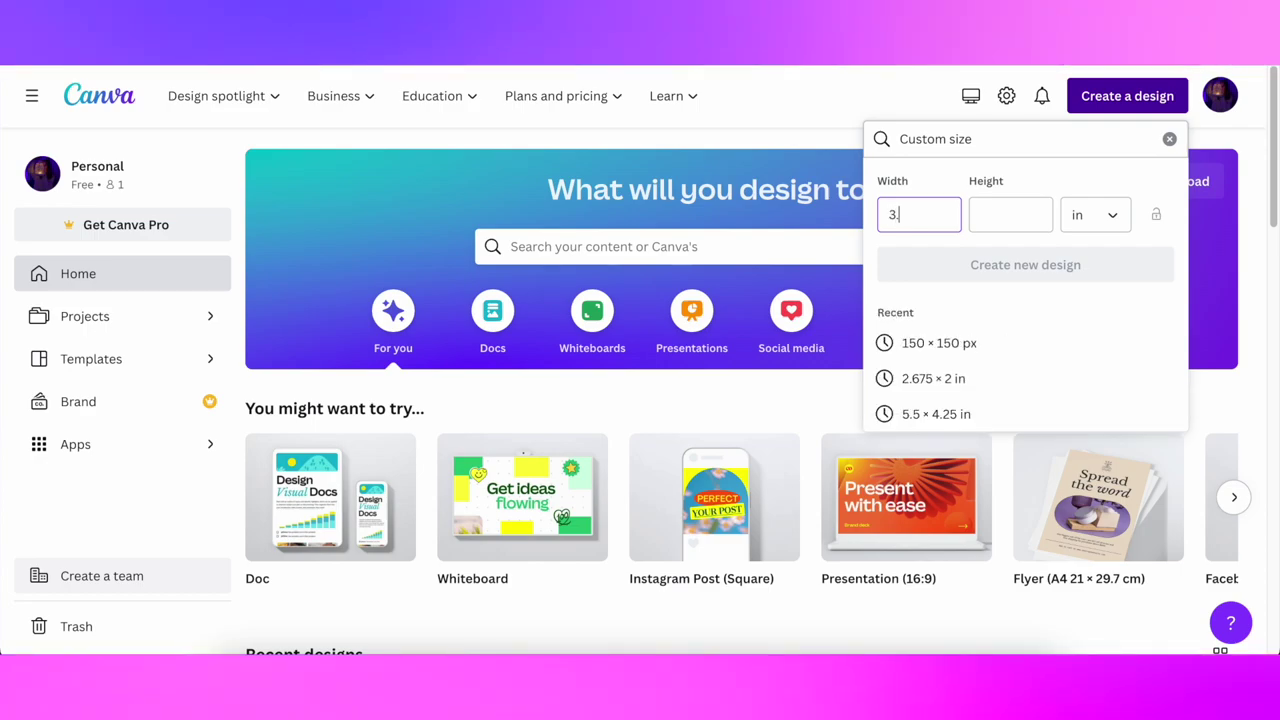
{"action": "type", "text": "75"}
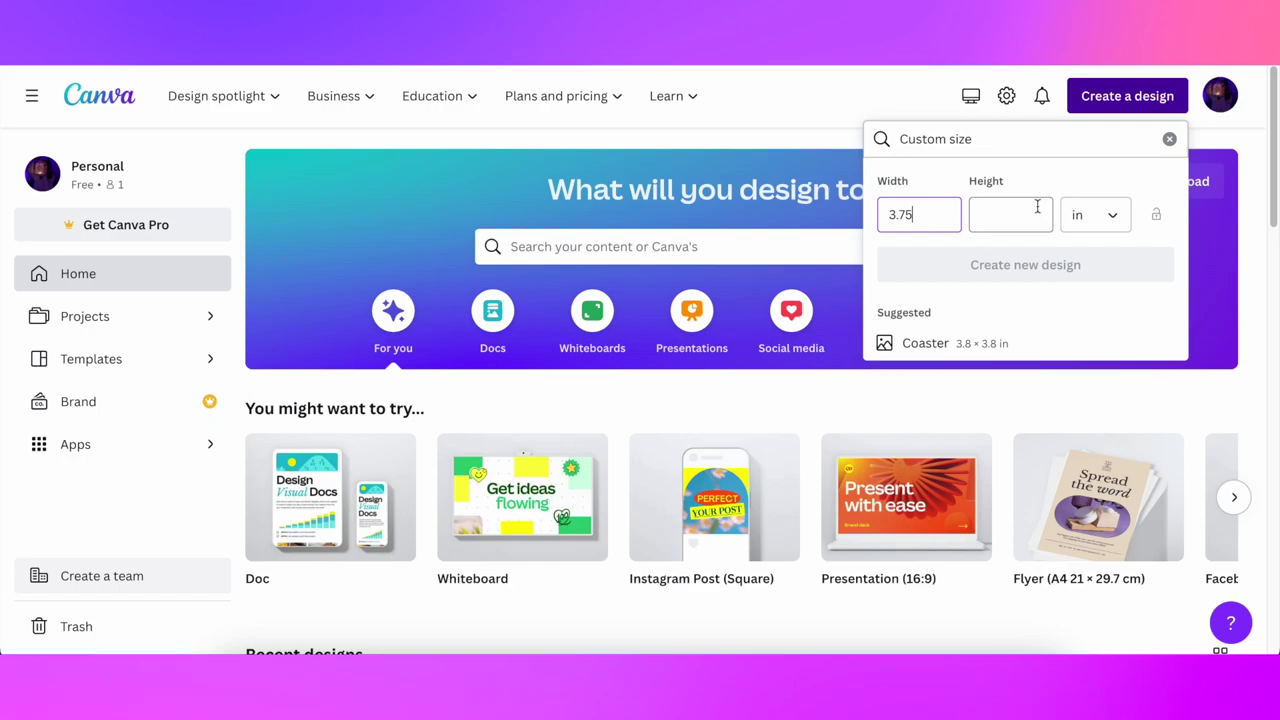
{"action": "left_click", "coordinate": [1025, 210]}
{"action": "type", "text": "1."}
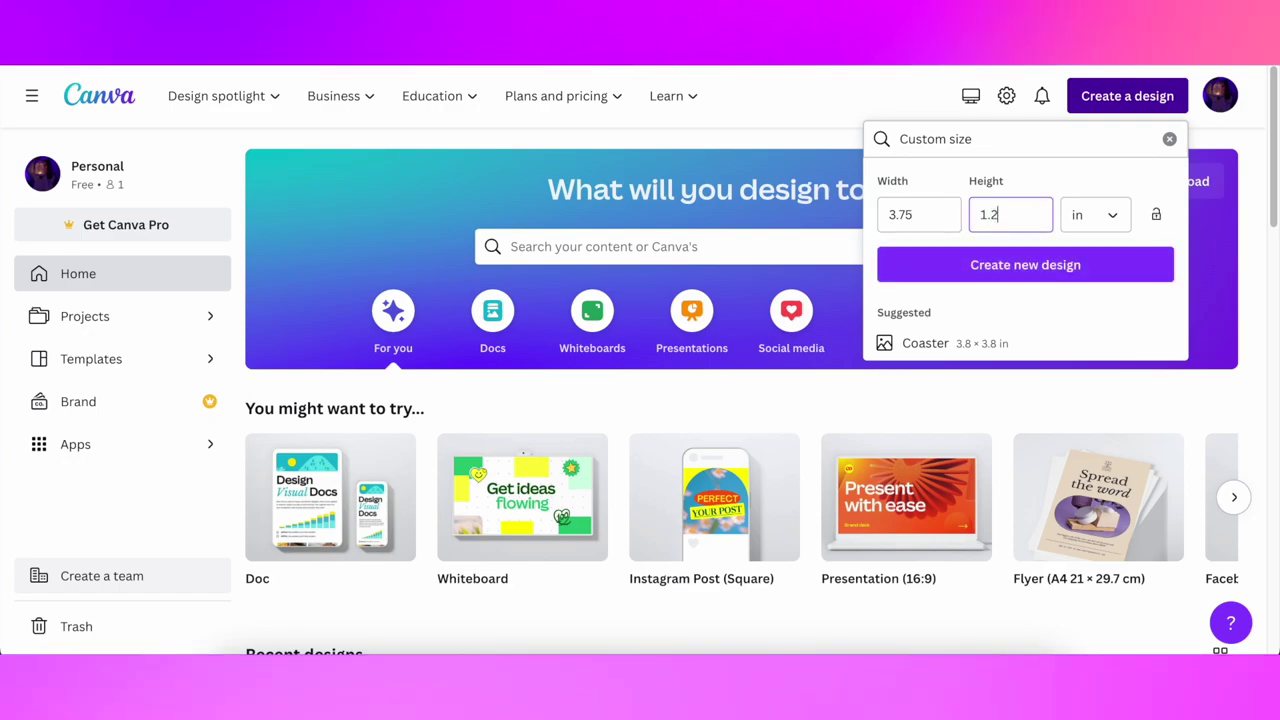
{"action": "type", "text": "25"}
{"action": "left_click", "coordinate": [1108, 268]}
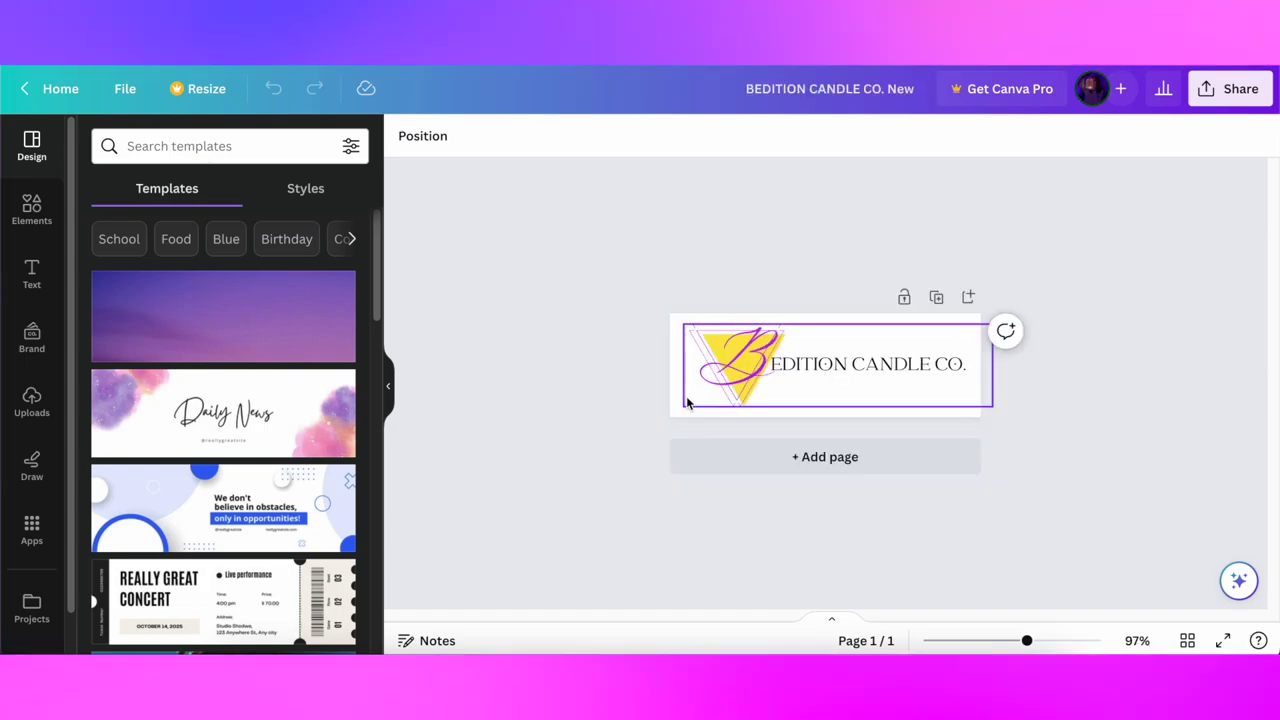
- Copy the BEDITION CANDLE CO. logo into the tin candle design, shrink it to about 1 × 0.3 in and place it near the upper edge
{"action": "left_click", "coordinate": [686, 396]}
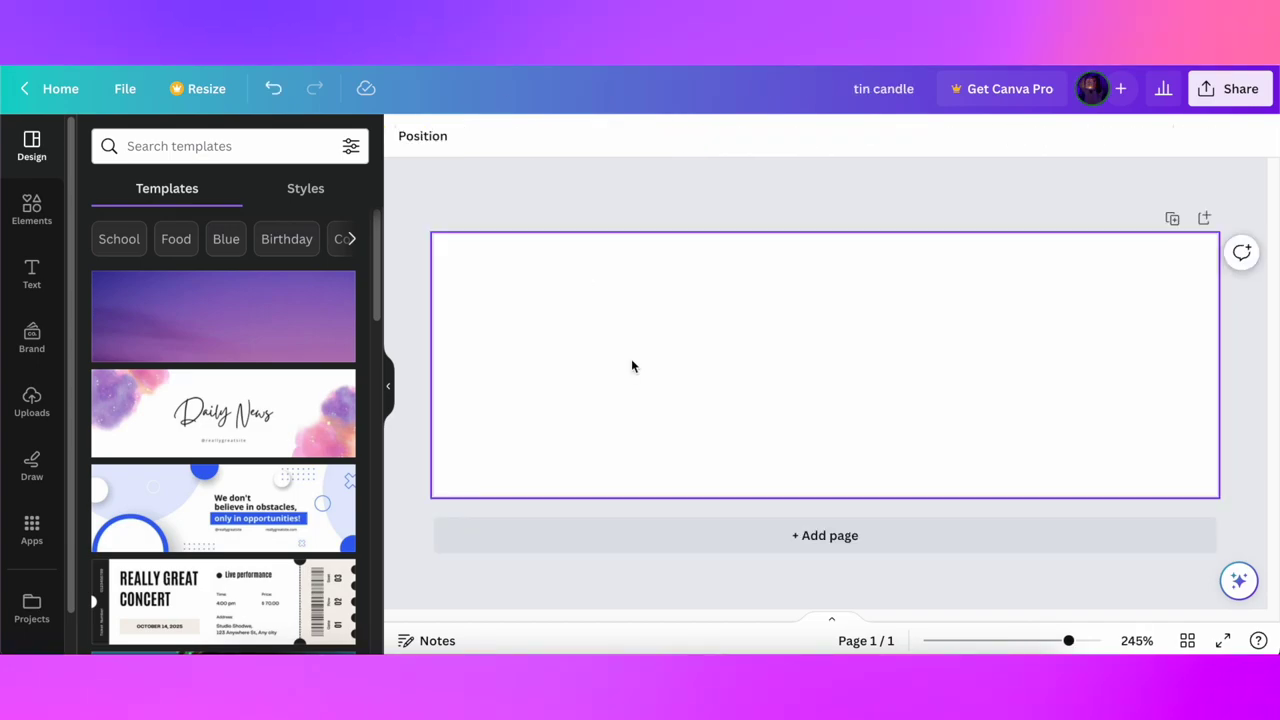
{"action": "key", "text": "ctrl+v"}
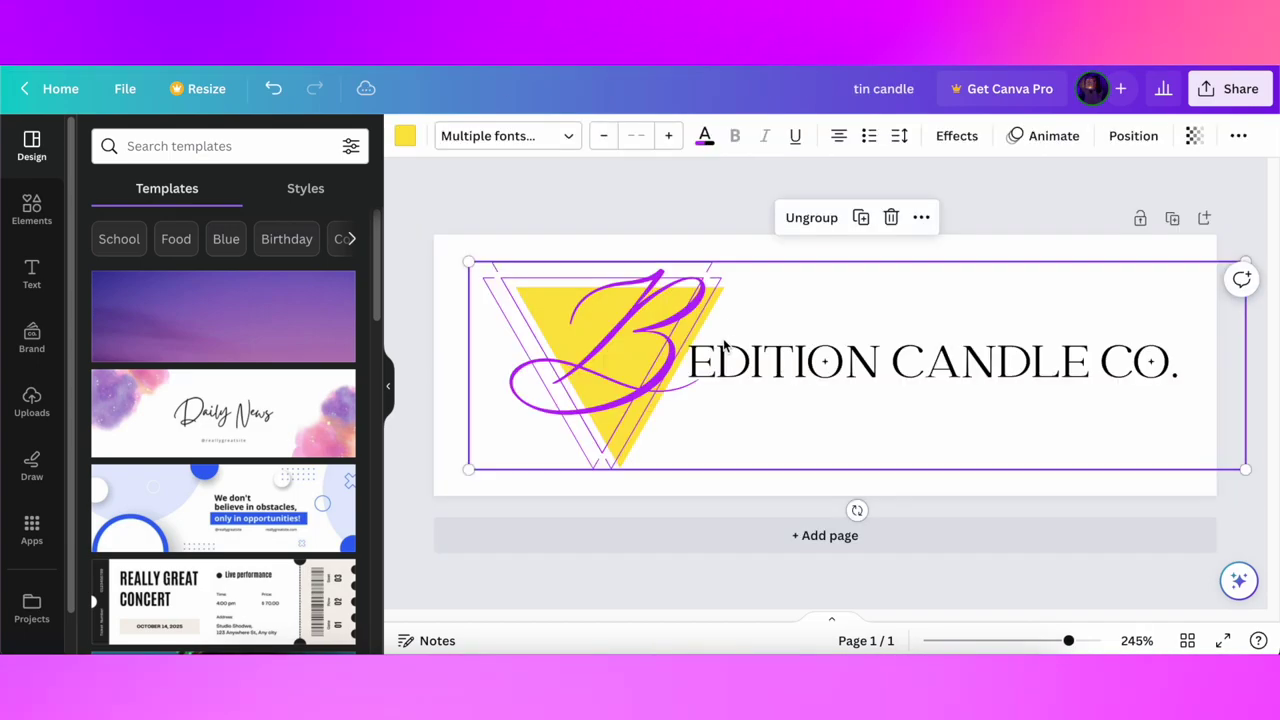
{"action": "left_click_drag", "start_coordinate": [1257, 474], "coordinate": [673, 317]}
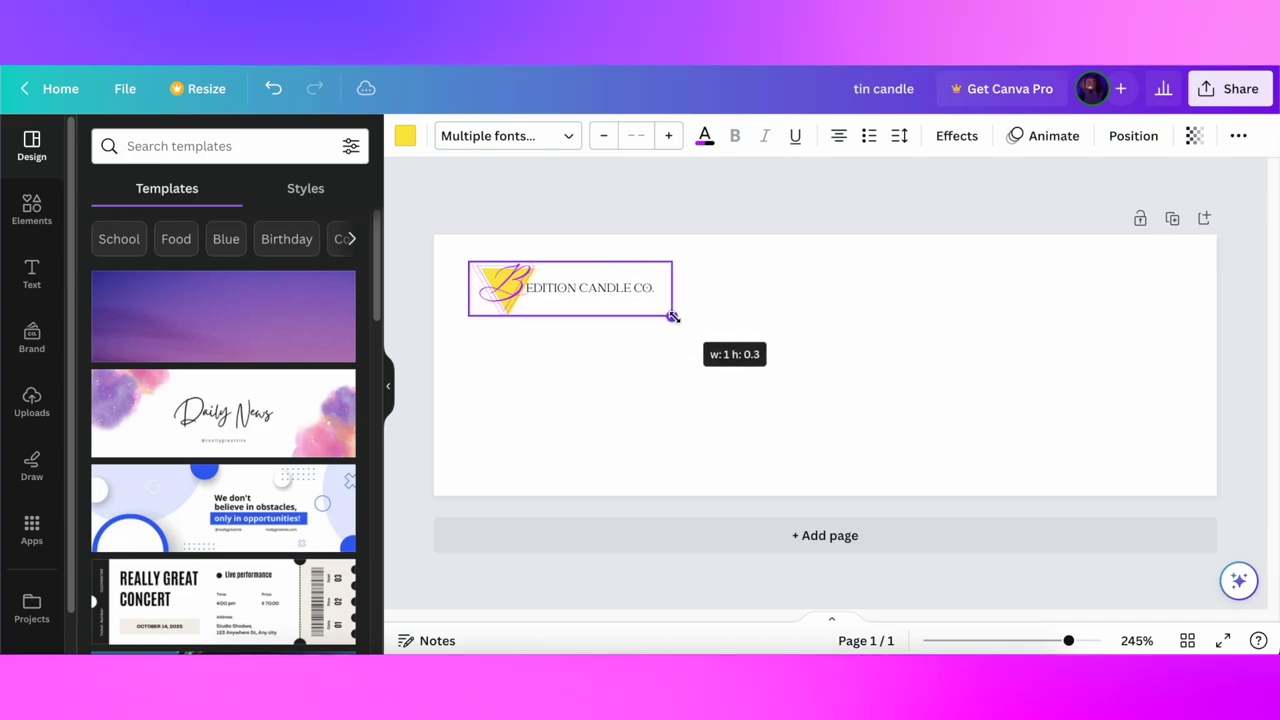
{"action": "left_click_drag", "start_coordinate": [588, 310], "coordinate": [733, 289]}
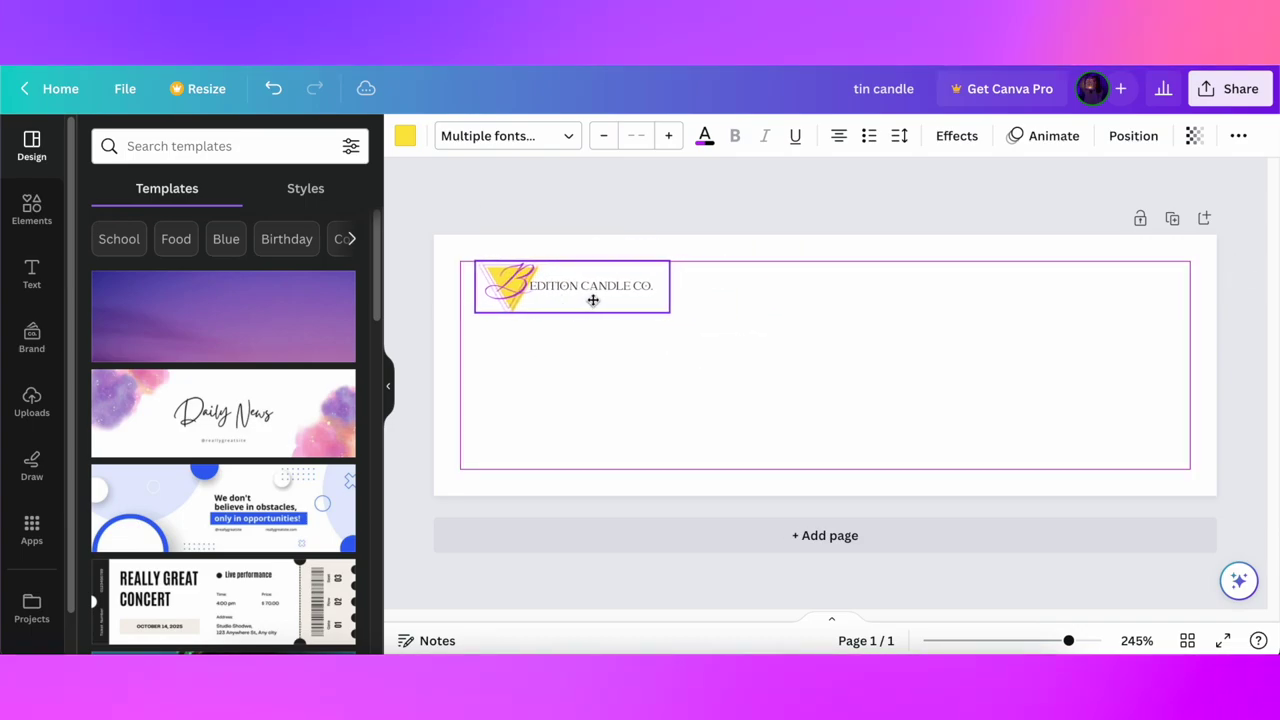
- Add a text box reading "PUMPKIN" in the Catchy Mager font below the logo
{"action": "left_click", "coordinate": [32, 272]}
{"action": "left_click", "coordinate": [347, 200]}
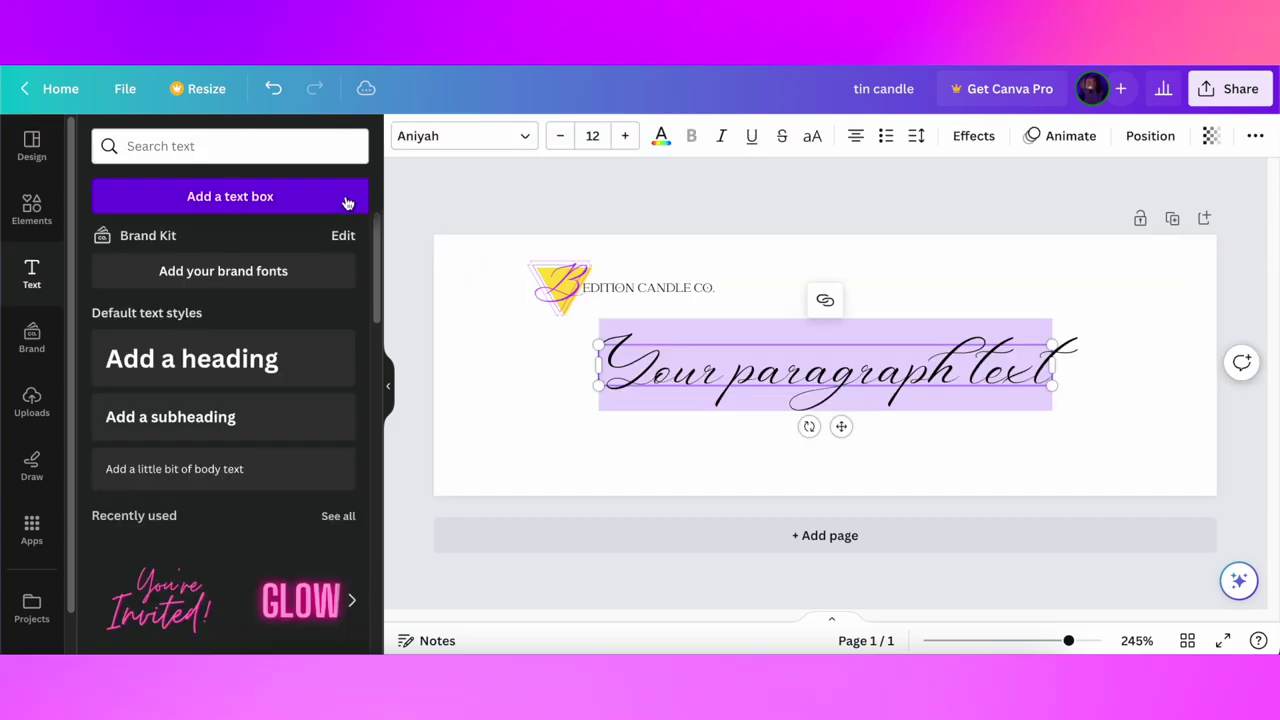
{"action": "left_click", "coordinate": [520, 140]}
{"action": "left_click", "coordinate": [251, 328]}
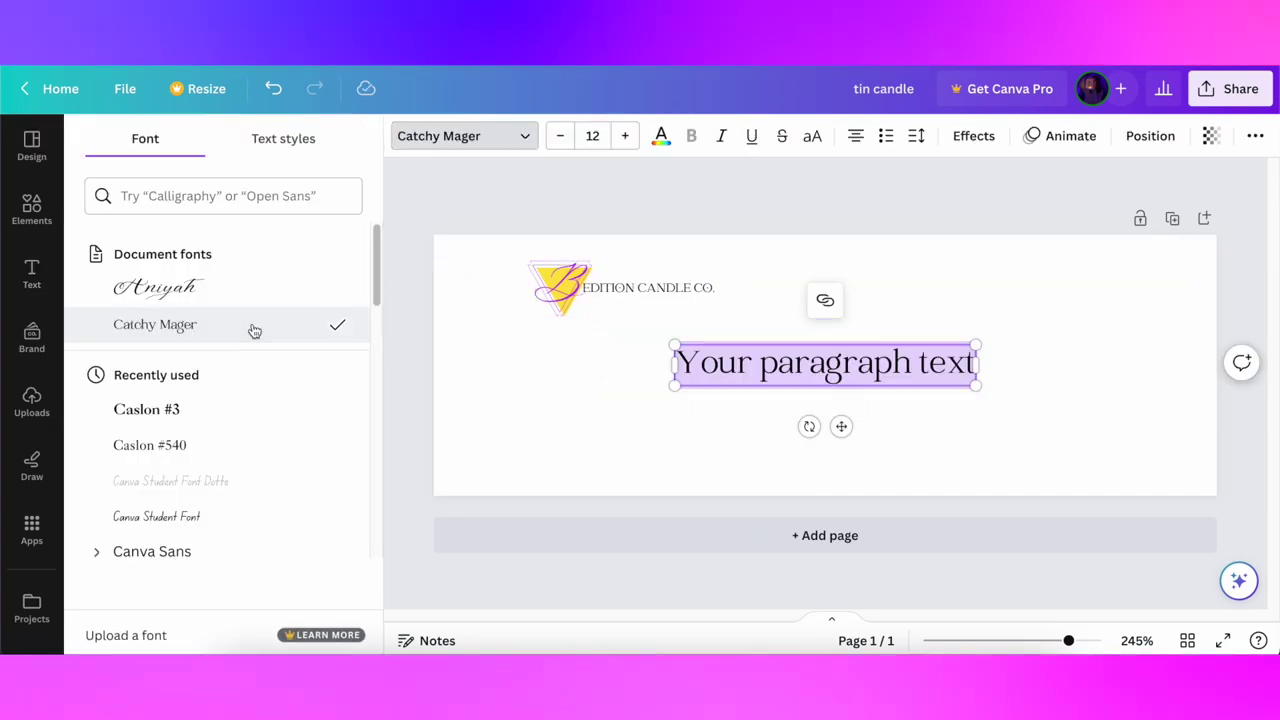
{"action": "type", "text": "pumpkin"}
{"action": "key", "text": "Escape"}
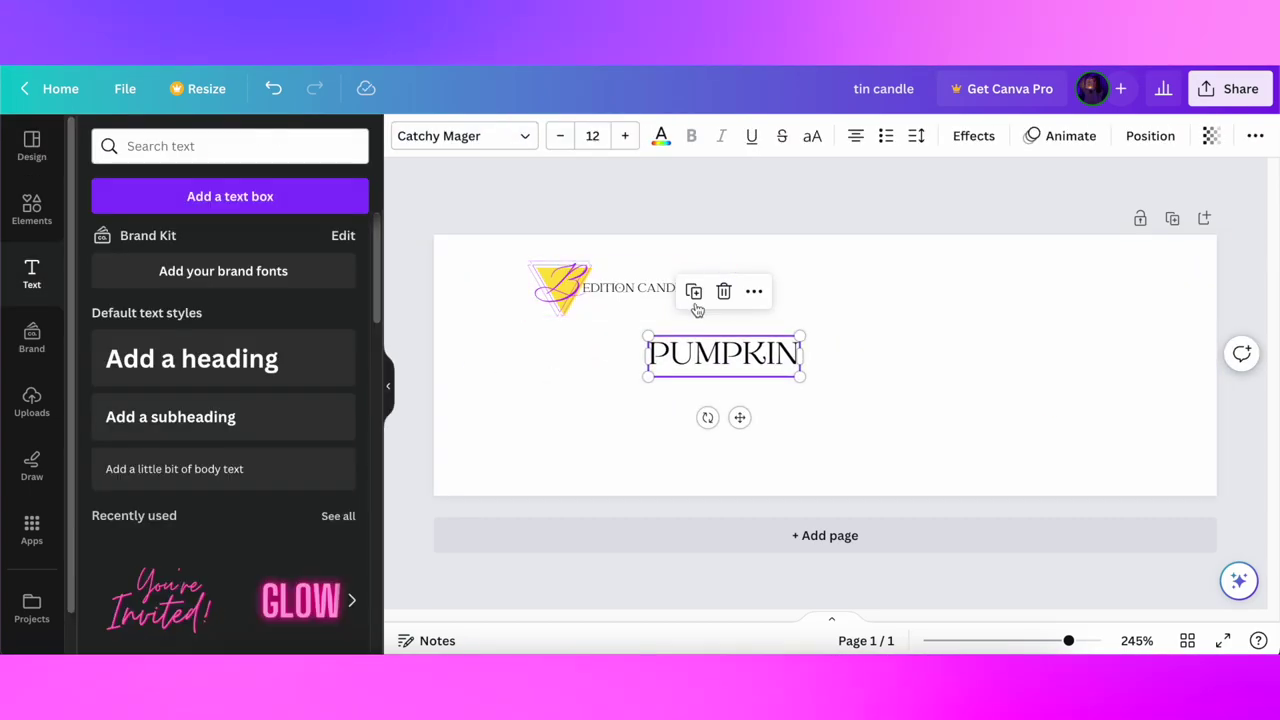
- Duplicate the PUMPKIN text, change the copy to "MARSHMALLOW" and arrange the two words one below the other
{"action": "left_click_drag", "start_coordinate": [792, 384], "coordinate": [942, 357]}
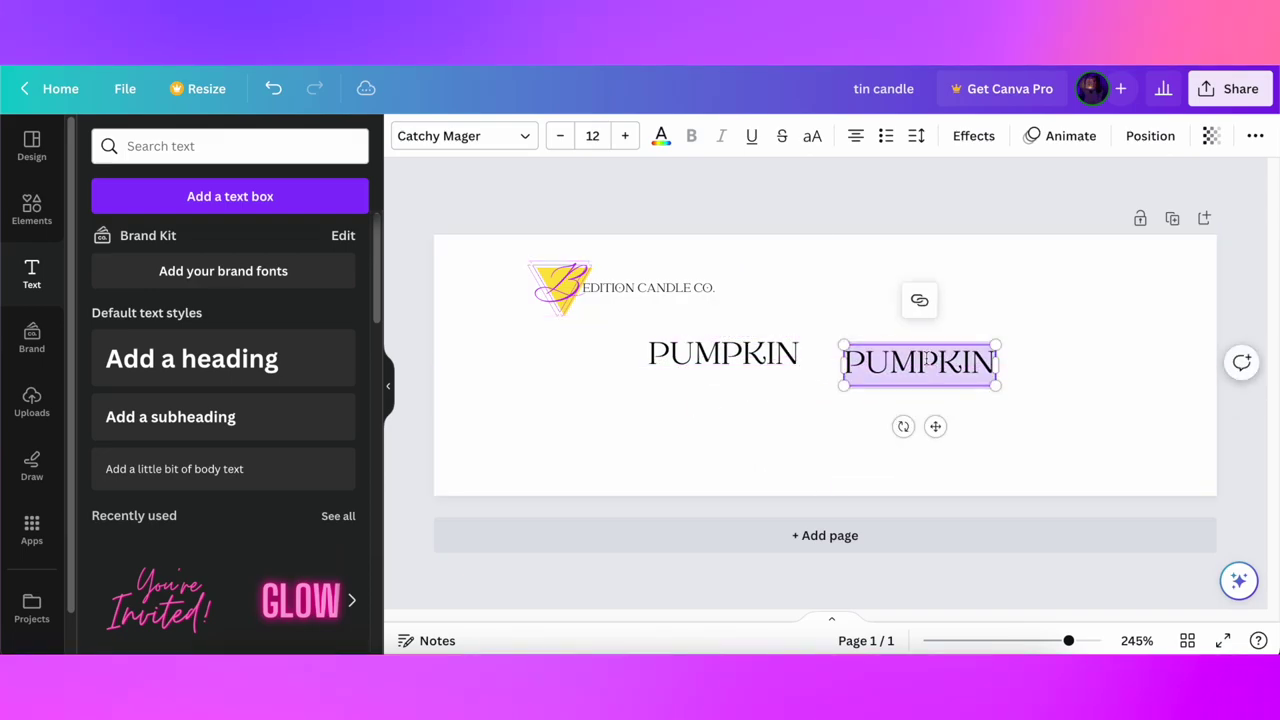
{"action": "type", "text": "marshmallow"}
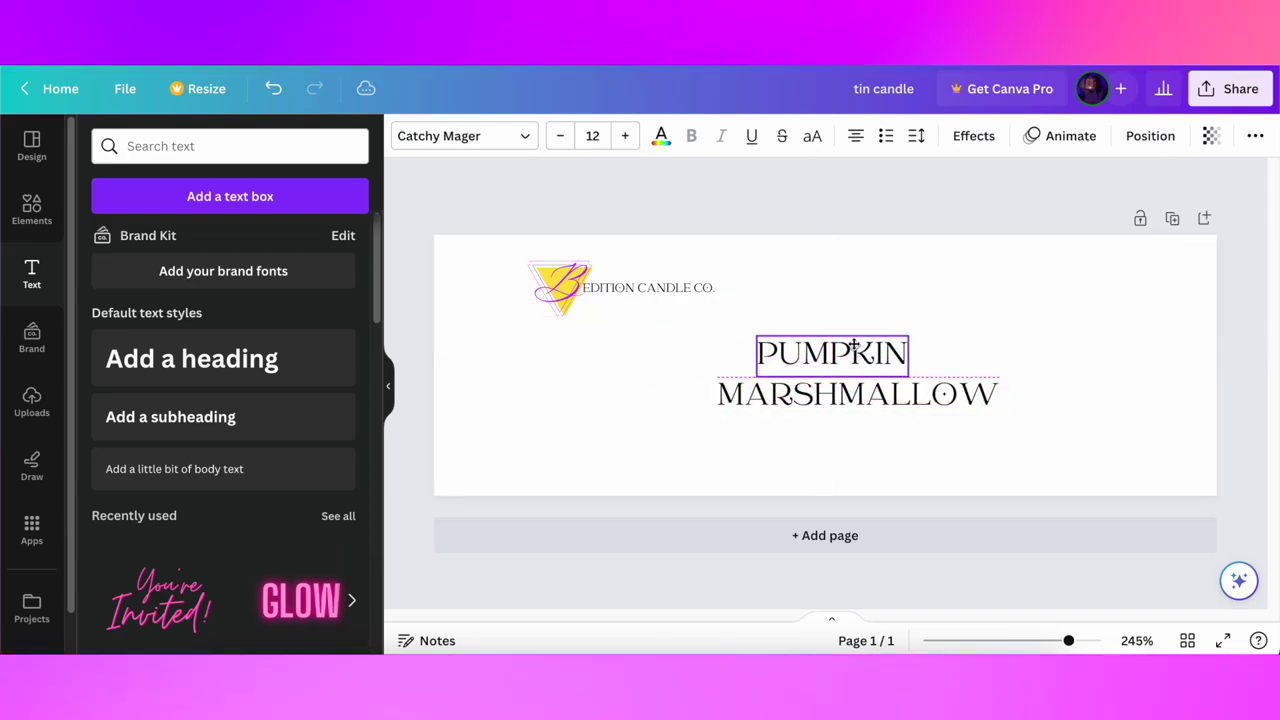
{"action": "key", "text": "Escape"}
{"action": "left_click_drag", "start_coordinate": [828, 358], "coordinate": [802, 358]}
- Set the PUMPKIN text to the Ekushey Durga font and copy its style to the MARSHMALLOW text
{"action": "left_click", "coordinate": [464, 136]}
{"action": "left_click", "coordinate": [225, 199]}
{"action": "type", "text": "EK"}
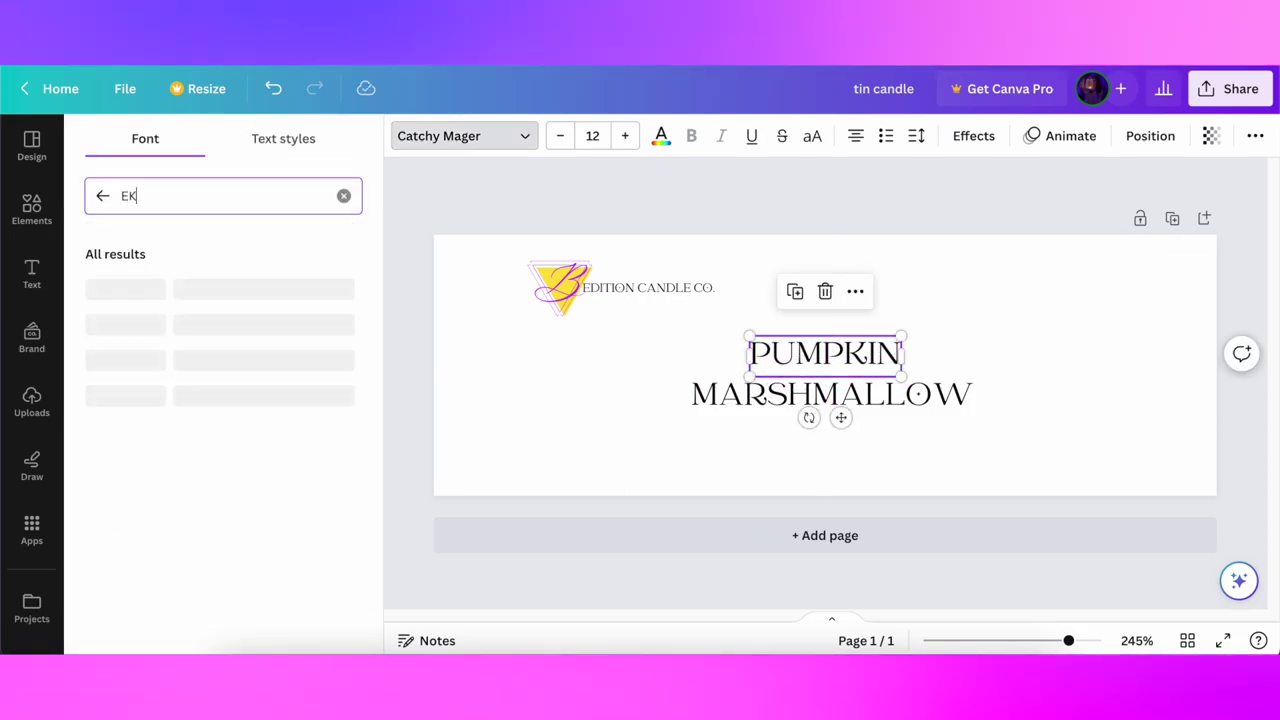
{"action": "type", "text": "USH"}
{"action": "left_click", "coordinate": [130, 362]}
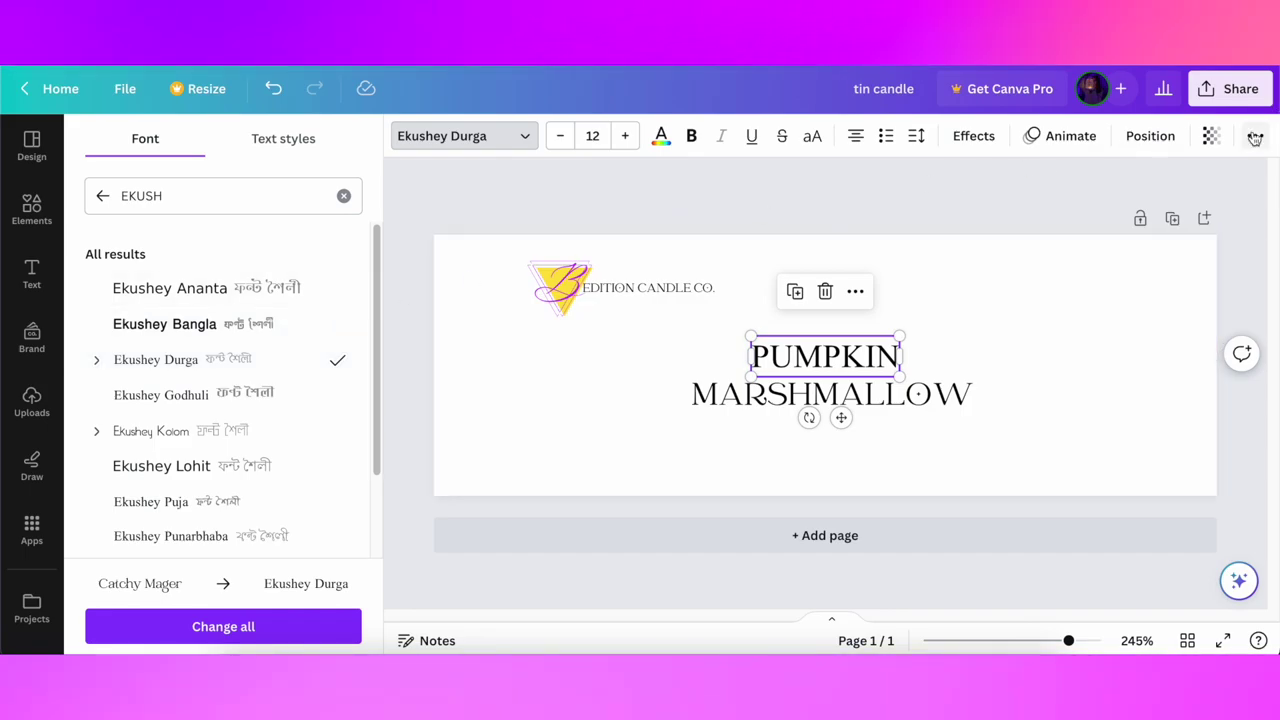
{"action": "left_click", "coordinate": [1254, 137]}
{"action": "left_click", "coordinate": [1213, 180]}
{"action": "left_click", "coordinate": [830, 395]}
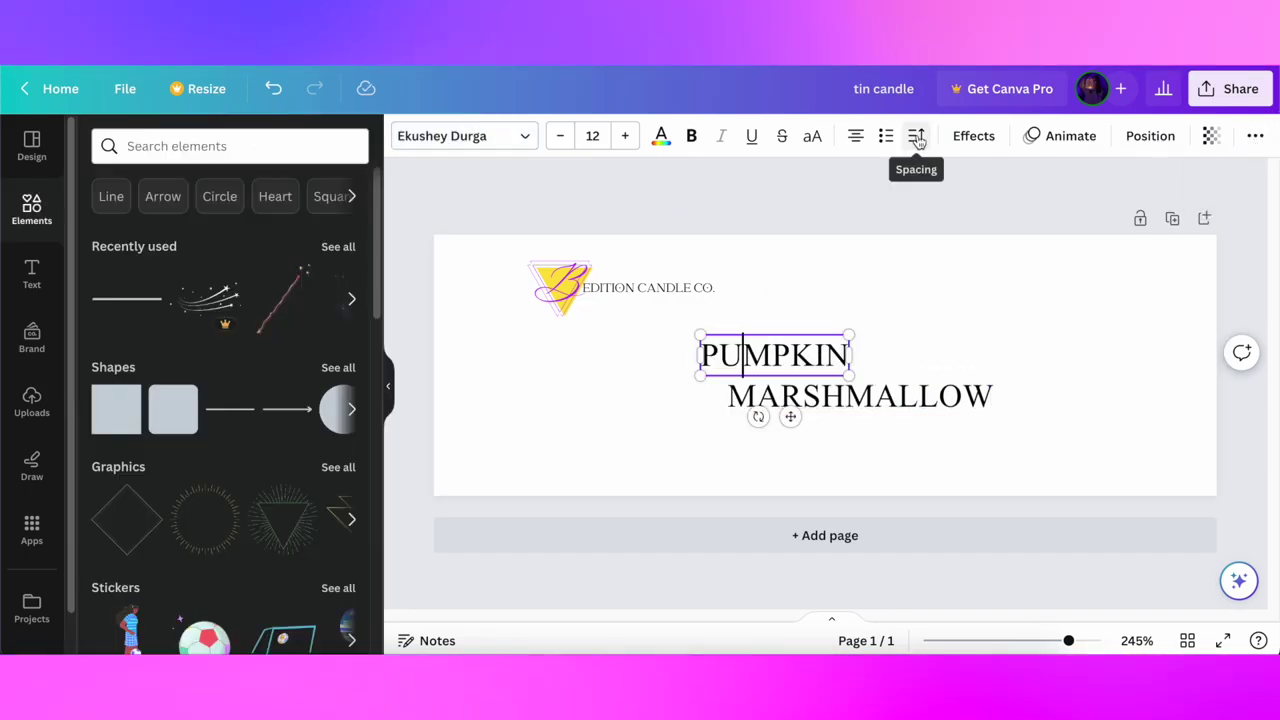
- Widen the letter spacing of PUMPKIN and position MARSHMALLOW beneath it, offset to the right
{"action": "left_click", "coordinate": [918, 139]}
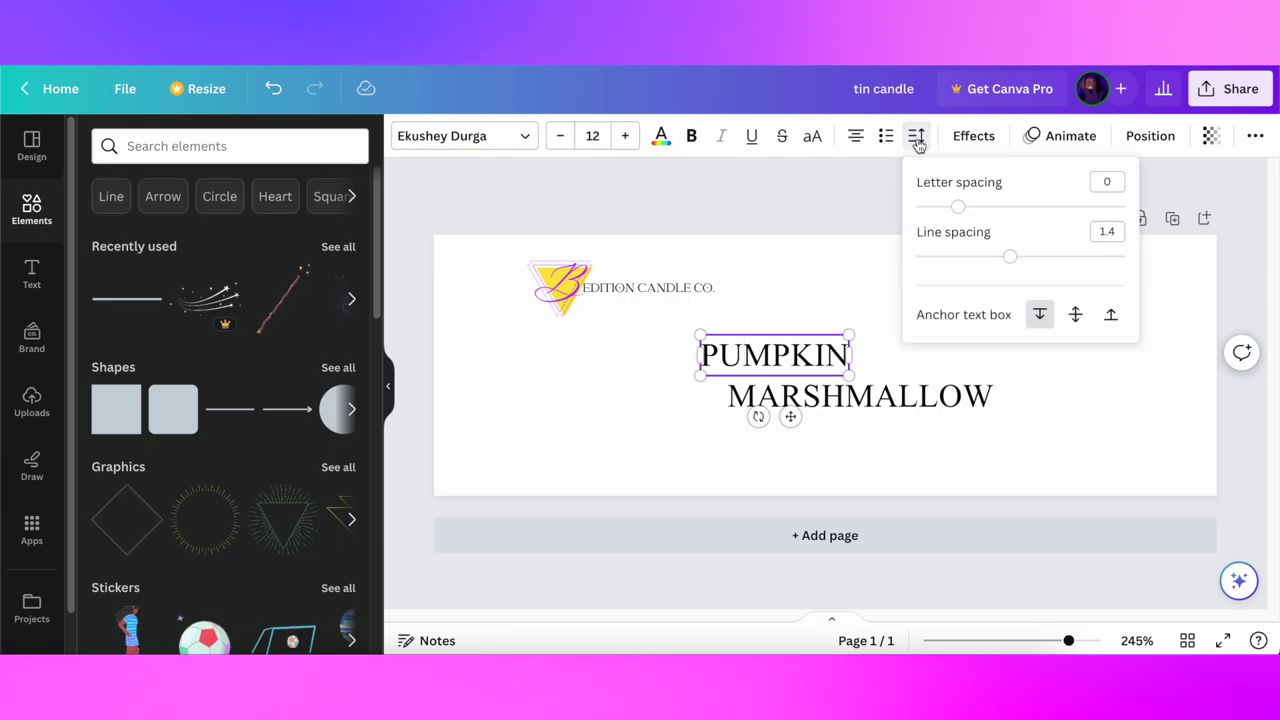
{"action": "left_click_drag", "start_coordinate": [966, 213], "coordinate": [1054, 209]}
{"action": "key", "text": "Escape"}
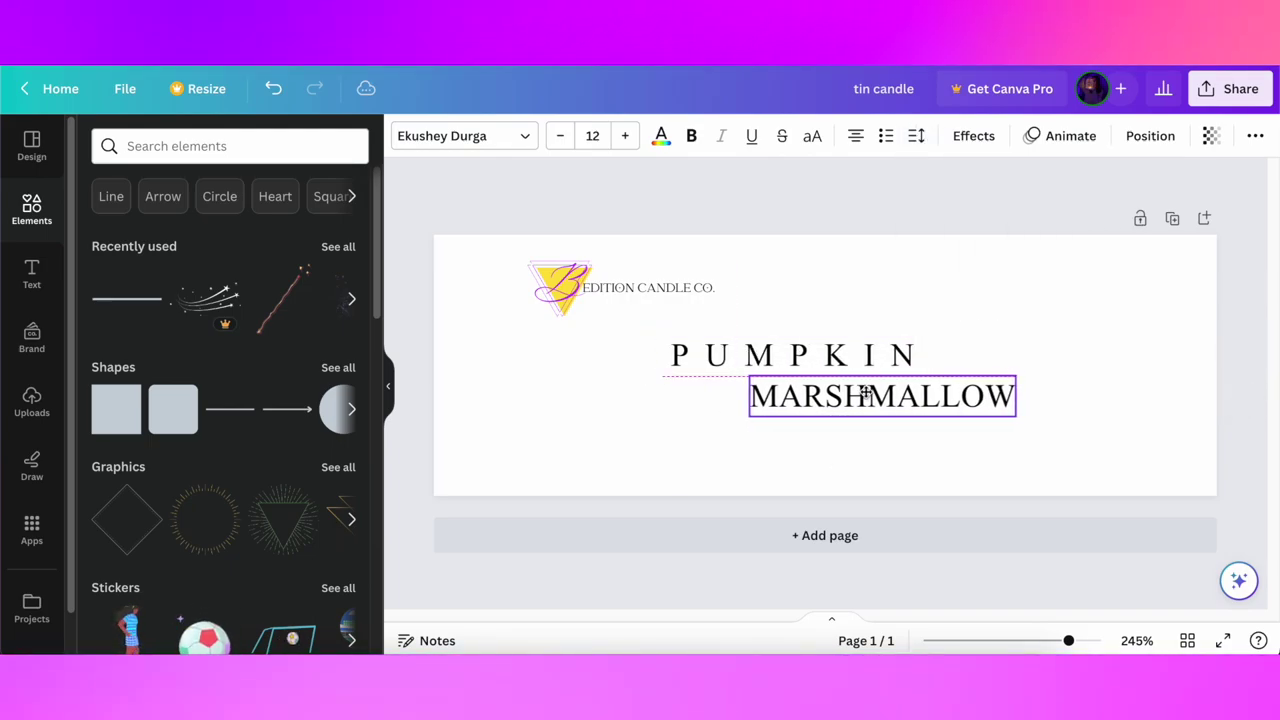
{"action": "left_click_drag", "start_coordinate": [866, 392], "coordinate": [864, 392]}
- Add a horizontal line between the words PUMPKIN and MARSHMALLOW and reduce its line weight
{"action": "left_click", "coordinate": [570, 380]}
{"action": "left_click", "coordinate": [115, 305]}
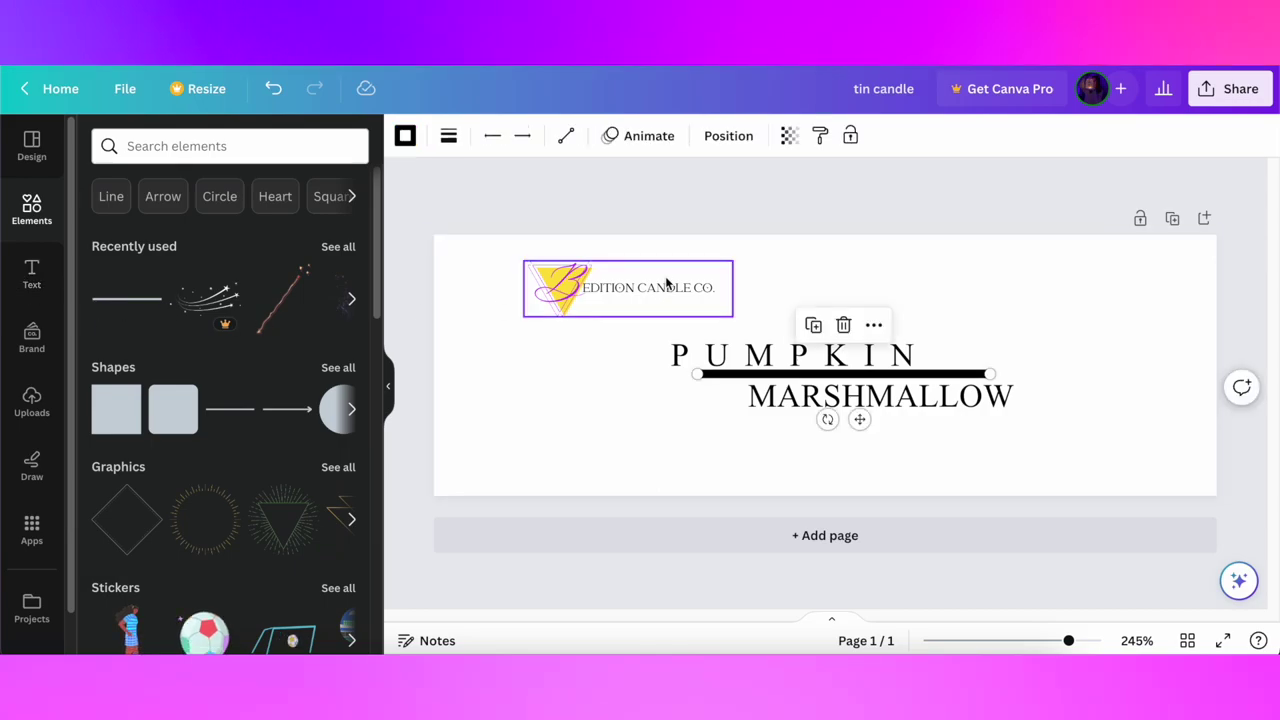
{"action": "left_click", "coordinate": [448, 135]}
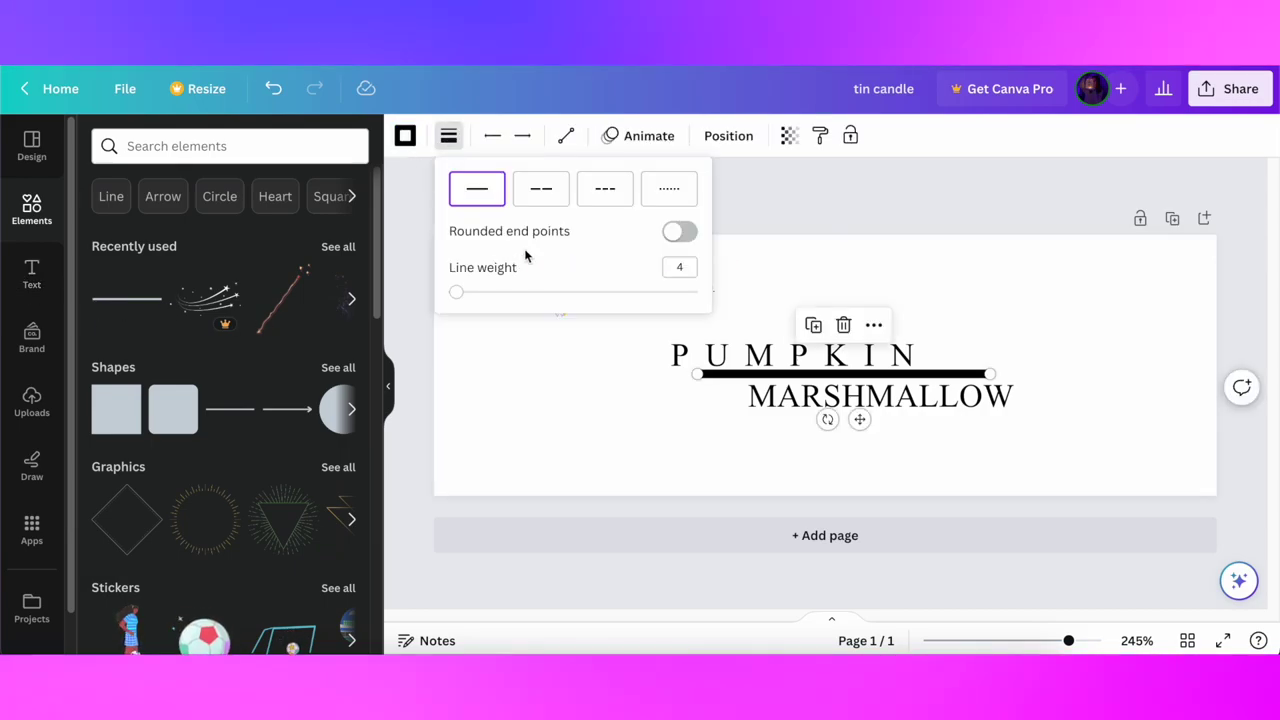
- Recolour the line between PUMPKIN and MARSHMALLOW to gold #DD9E12 and extend its starting end outward
{"action": "left_click", "coordinate": [405, 137]}
{"action": "left_click", "coordinate": [104, 247]}
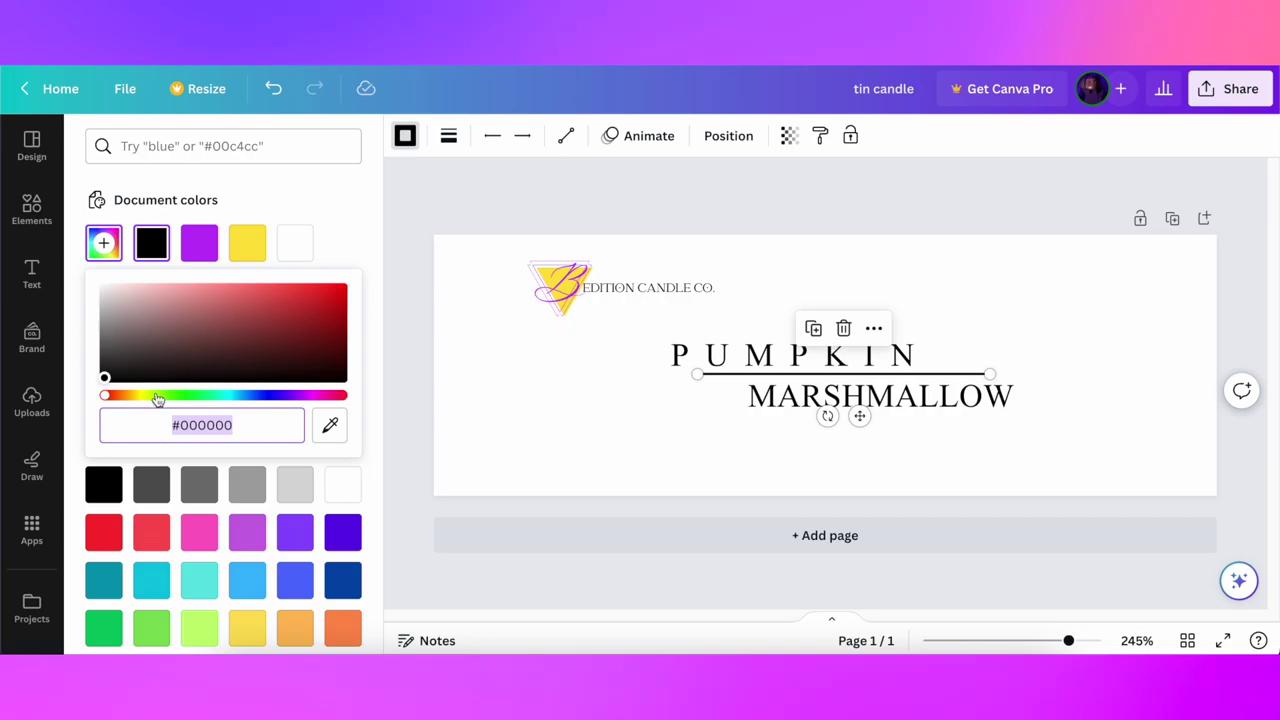
{"action": "left_click_drag", "start_coordinate": [158, 397], "coordinate": [137, 393]}
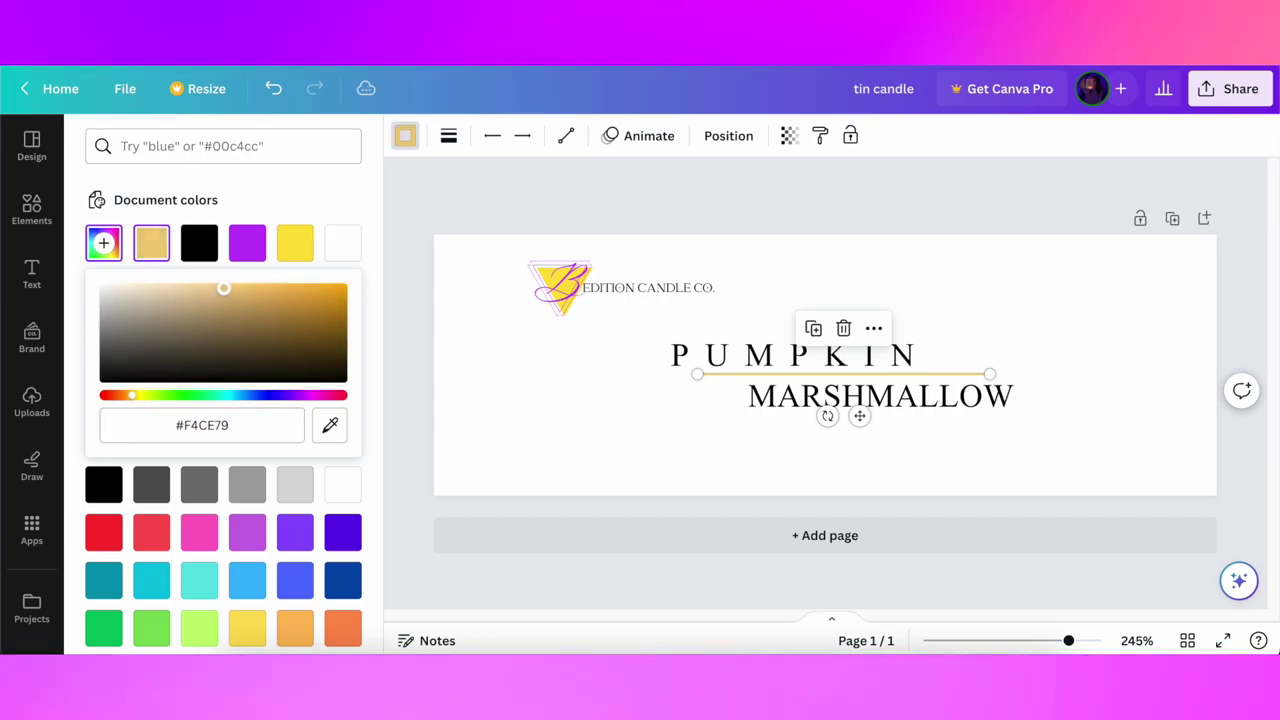
{"action": "left_click_drag", "start_coordinate": [224, 289], "coordinate": [326, 296]}
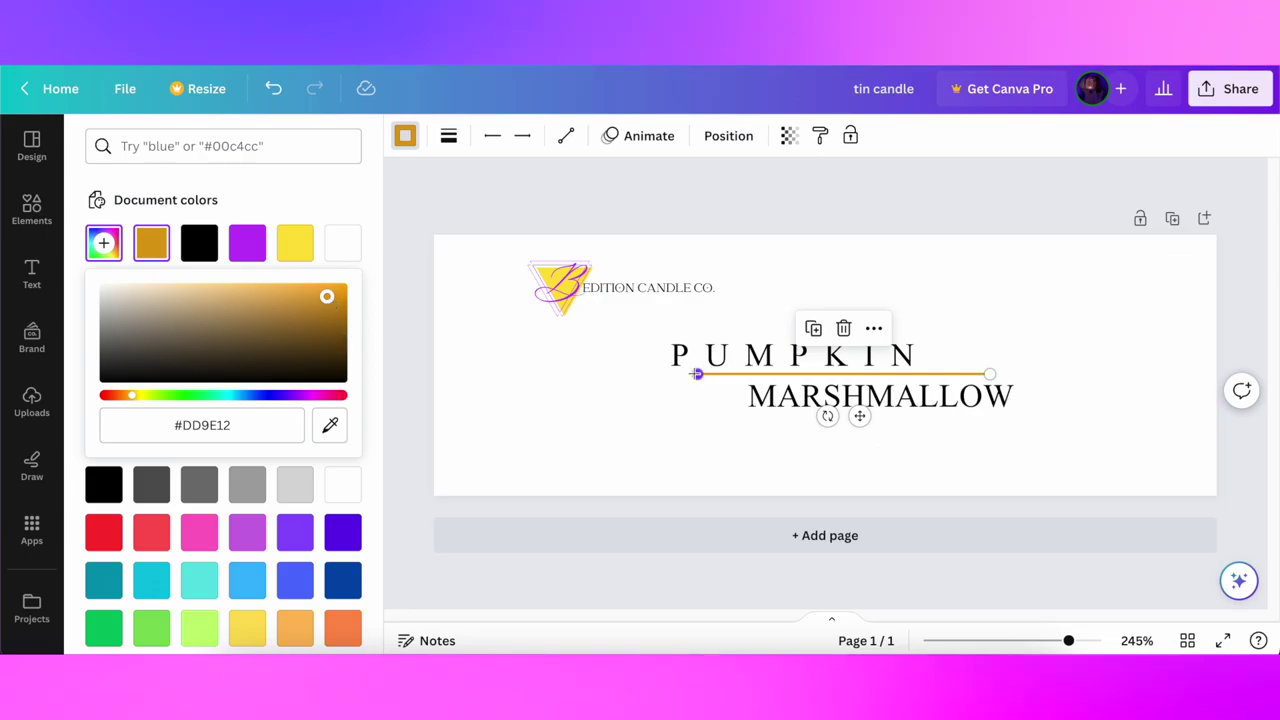
{"action": "left_click_drag", "start_coordinate": [697, 374], "coordinate": [585, 384]}
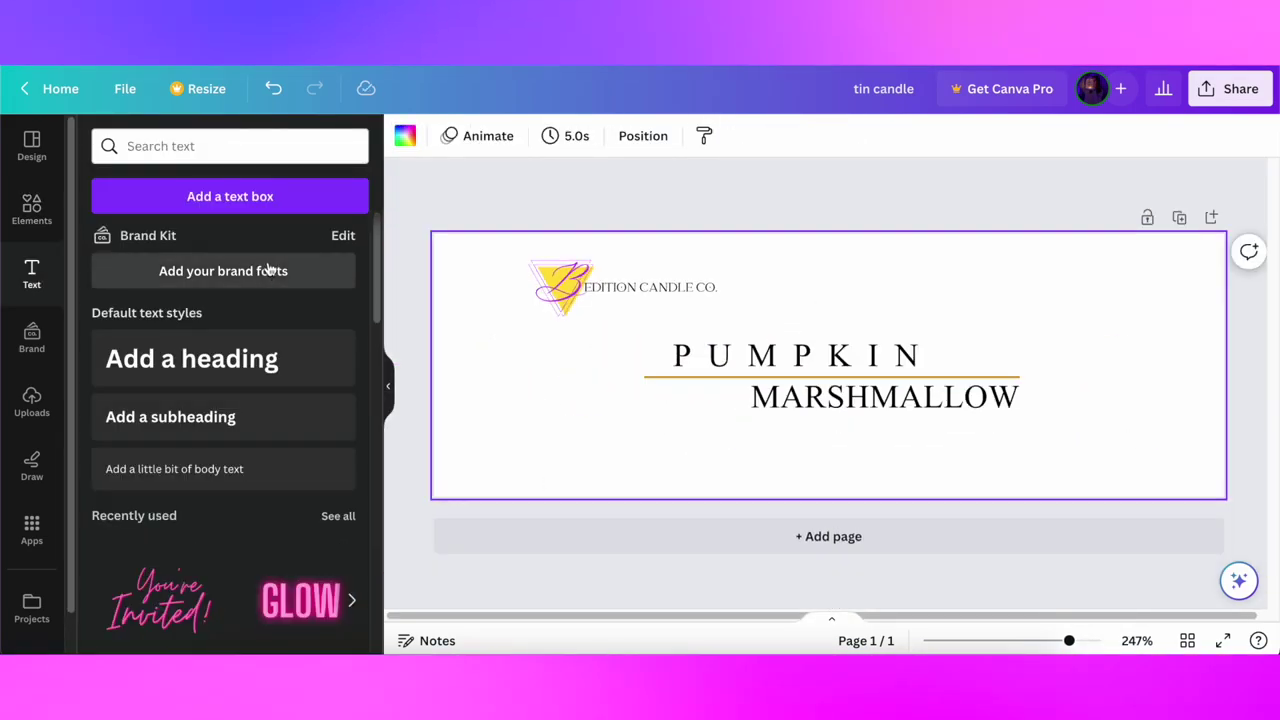
- Add the text FALL in the Catchy Mager font and place it small in the label's upper right corner
{"action": "left_click", "coordinate": [230, 196]}
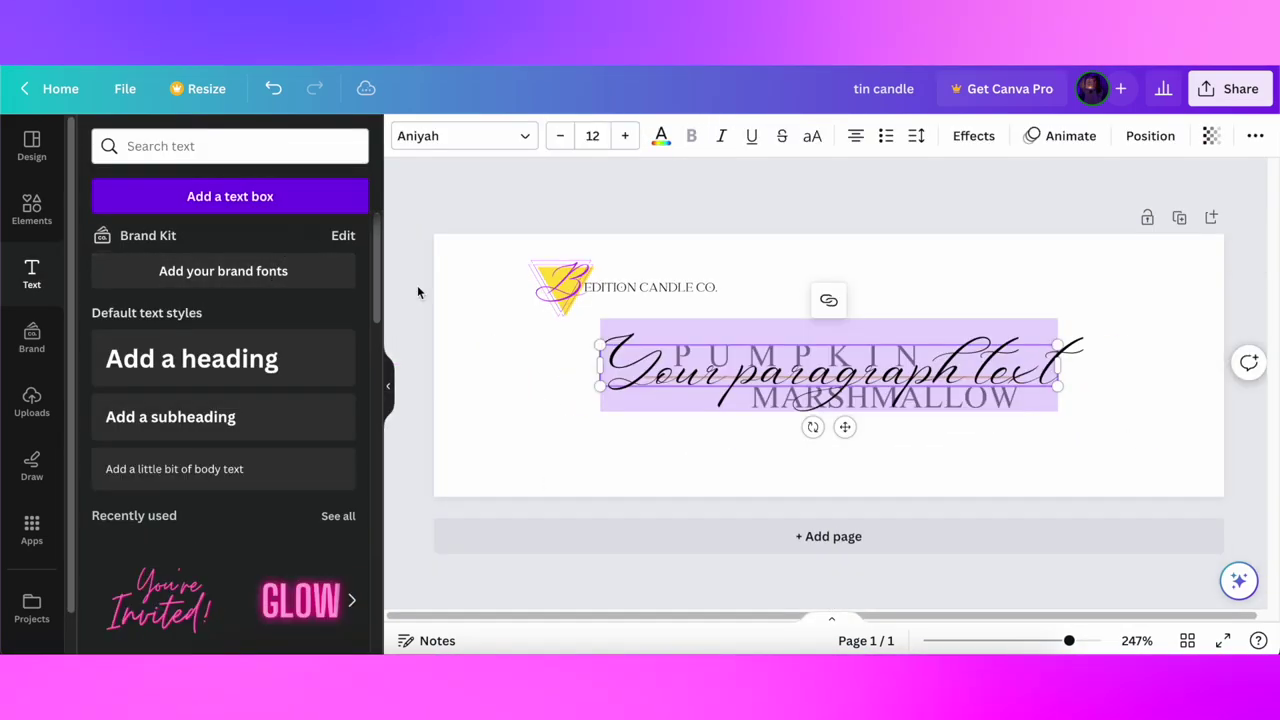
{"action": "left_click", "coordinate": [463, 136]}
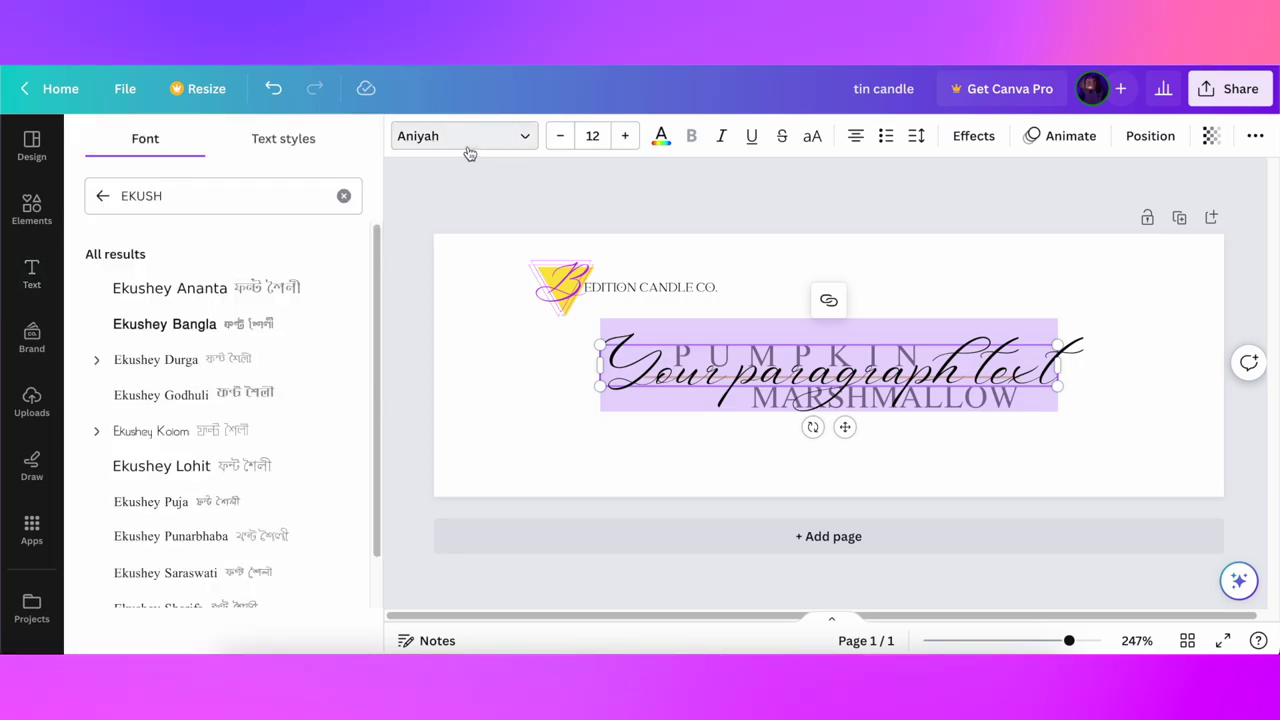
{"action": "left_click", "coordinate": [155, 360]}
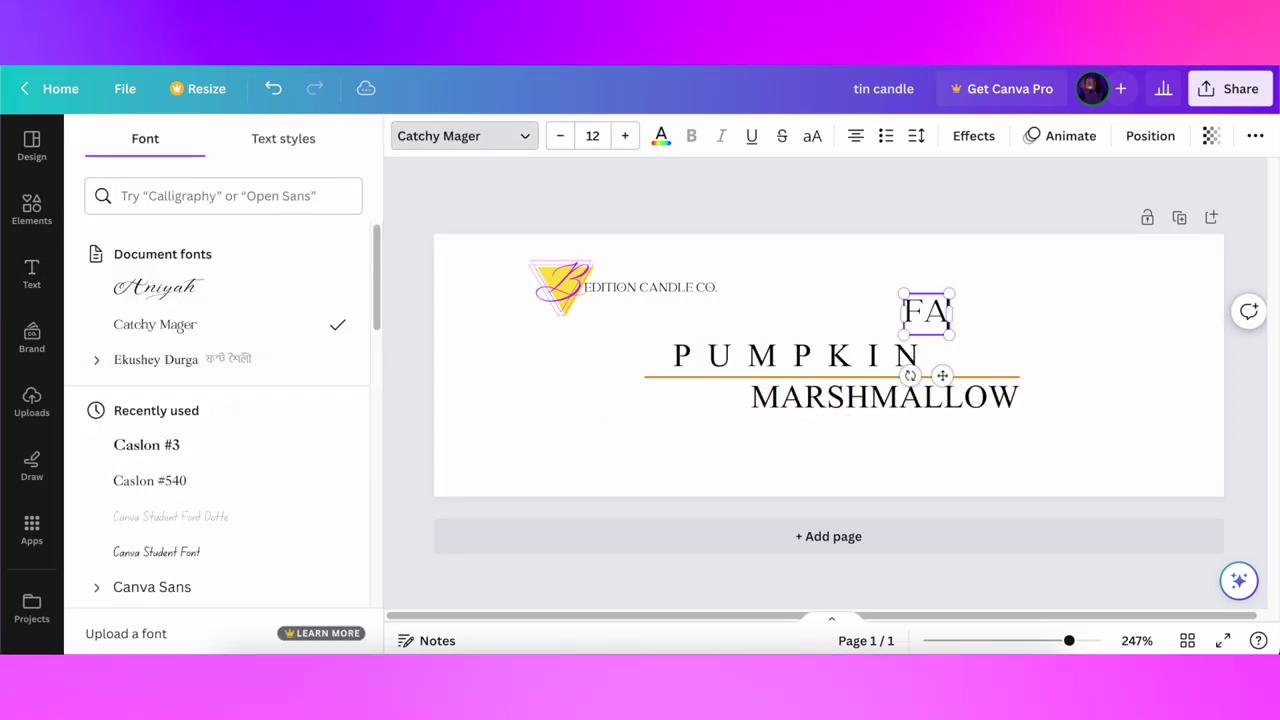
{"action": "type", "text": "LL"}
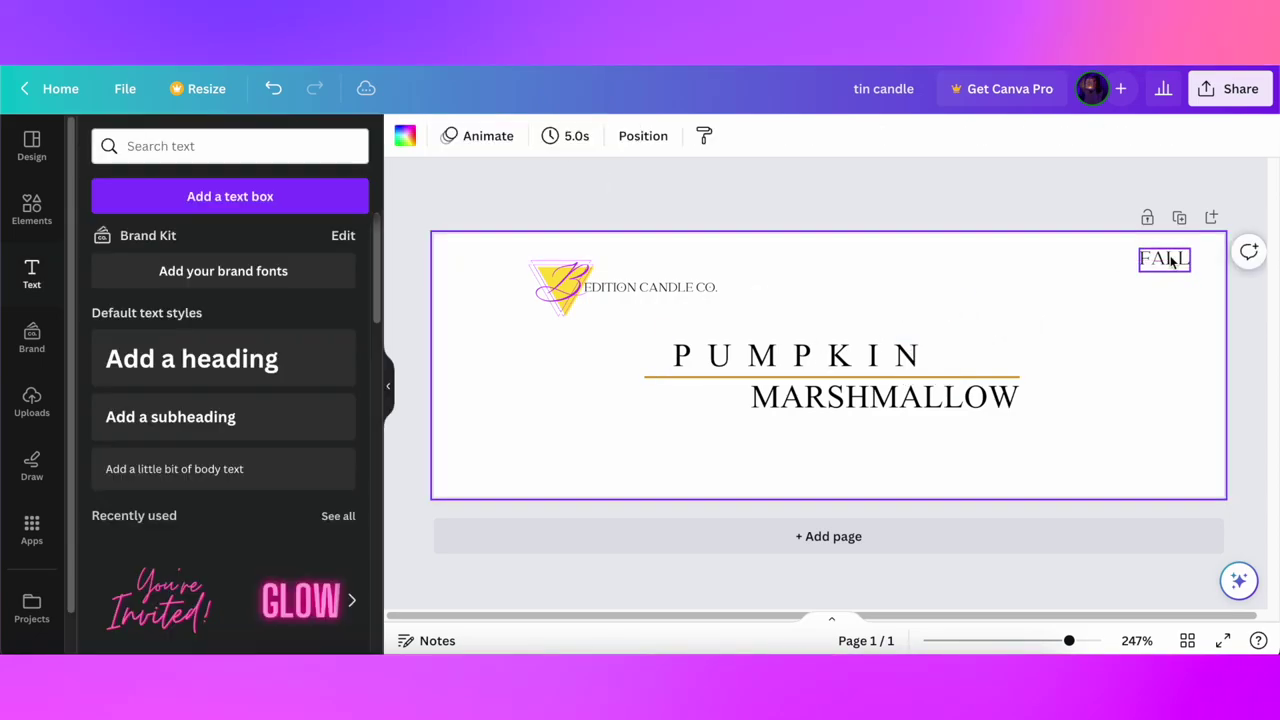
- Duplicate FALL, change the copy to COLLECTION at size 5 and run it vertically down the label's right edge
{"action": "left_click", "coordinate": [1165, 258]}
{"action": "key", "text": "ctrl+d"}
{"action": "left_click_drag", "start_coordinate": [1194, 291], "coordinate": [1020, 314]}
{"action": "double_click", "coordinate": [1020, 314]}
{"action": "type", "text": "COLLECTION"}
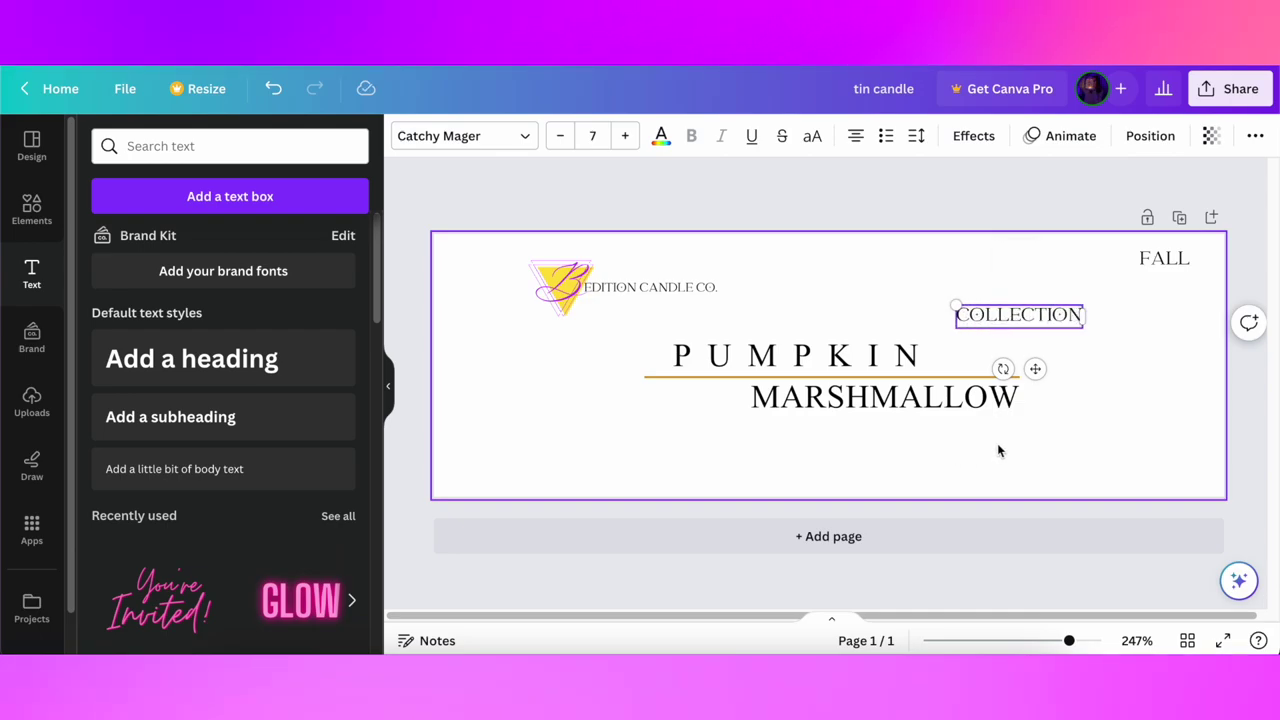
{"action": "left_click_drag", "start_coordinate": [972, 316], "coordinate": [1214, 316]}
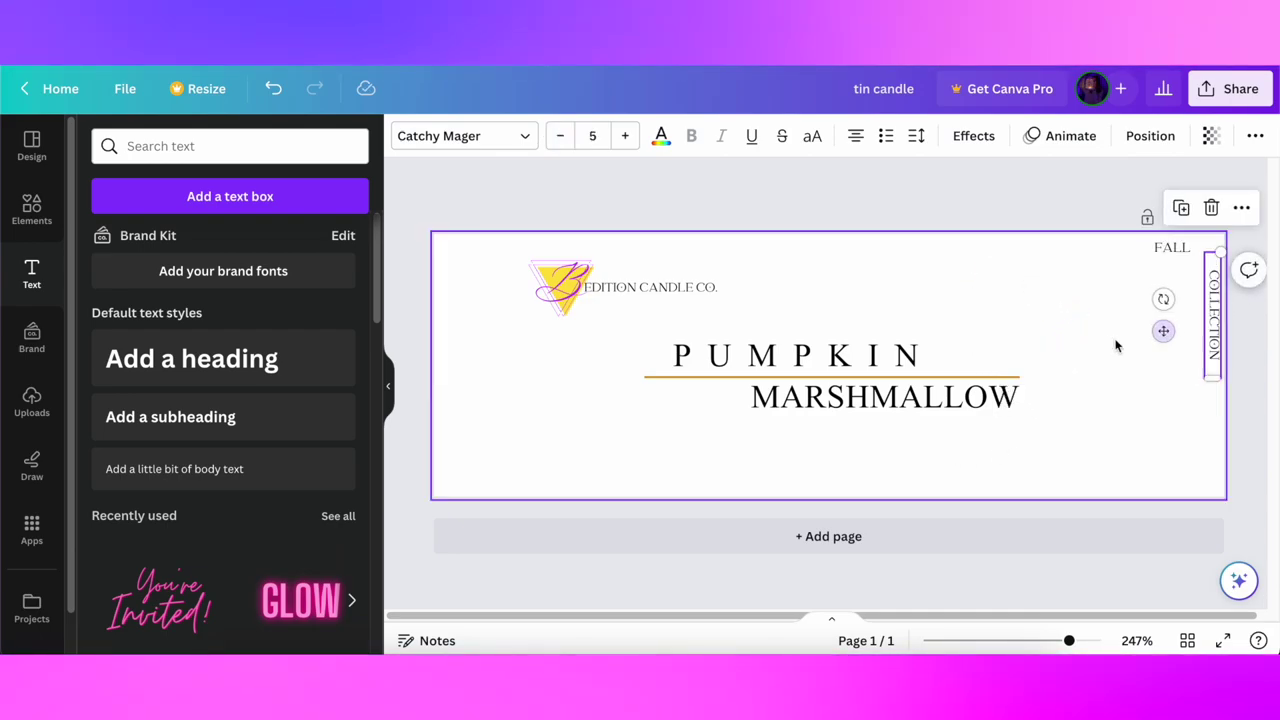
- Search the graphics for leaf, add the red maple leaf and shrink it to about 0.1 × 0.2 in
{"action": "scroll", "coordinate": [1114, 343], "scroll_direction": "up", "scroll_amount": 3}
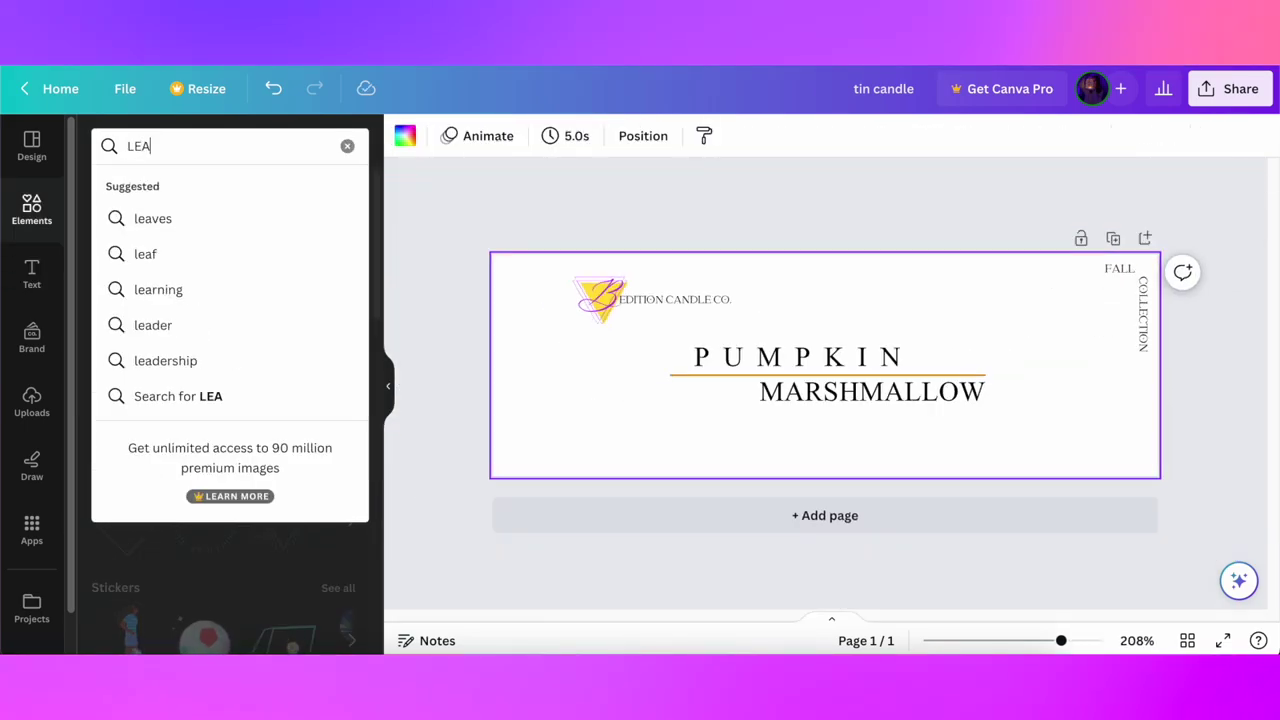
{"action": "type", "text": "F"}
{"action": "left_click", "coordinate": [160, 214]}
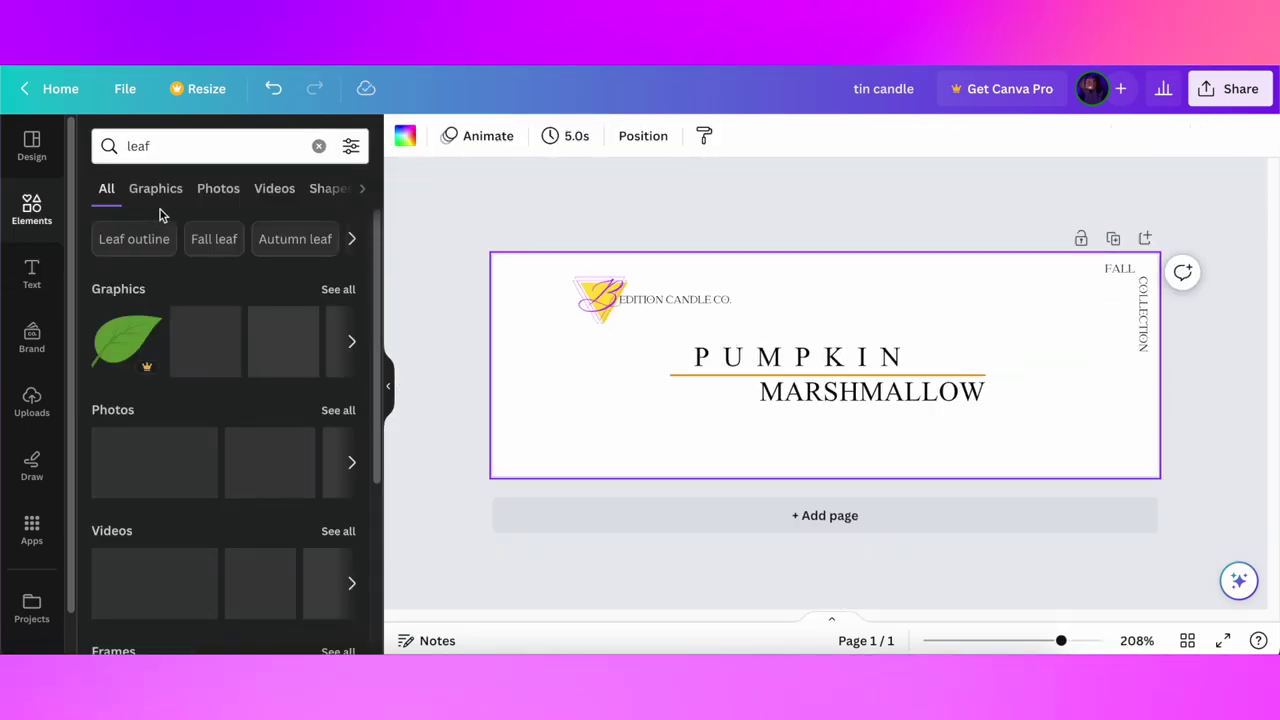
{"action": "left_click", "coordinate": [338, 289]}
{"action": "scroll", "coordinate": [310, 390], "scroll_direction": "down", "scroll_amount": 3}
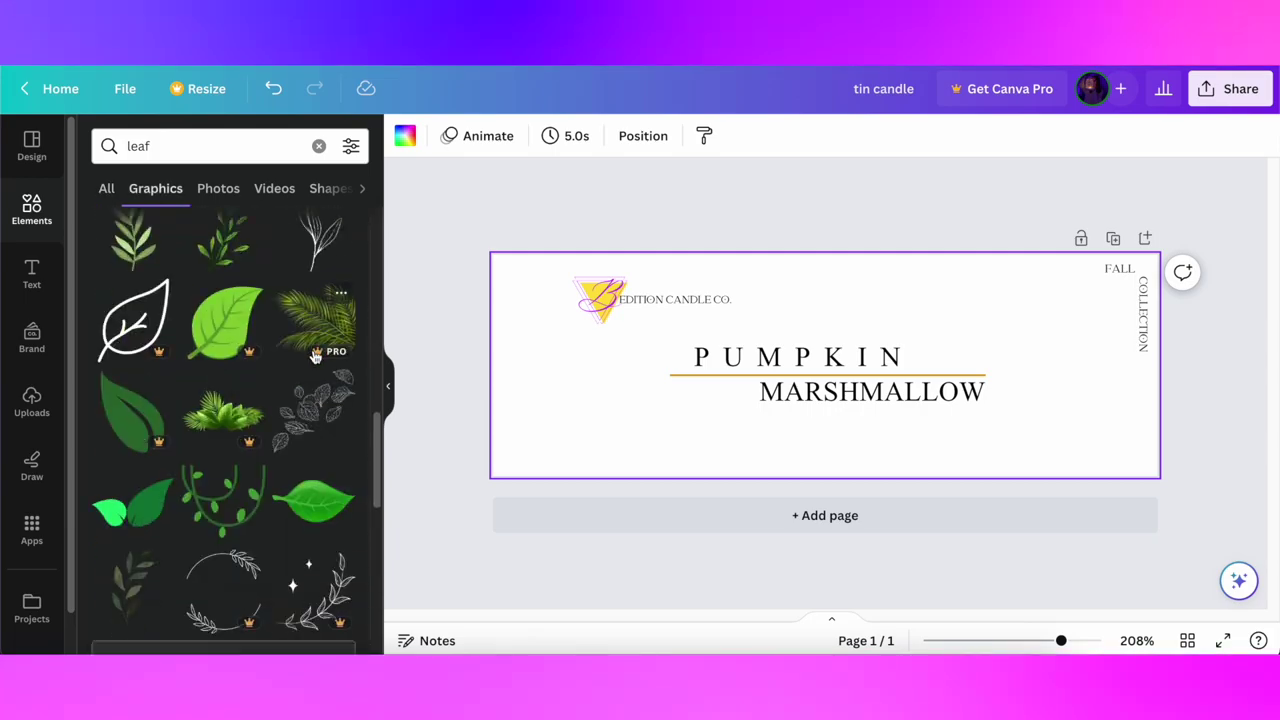
{"action": "scroll", "coordinate": [315, 357], "scroll_direction": "down", "scroll_amount": 3}
{"action": "left_click", "coordinate": [313, 370]}
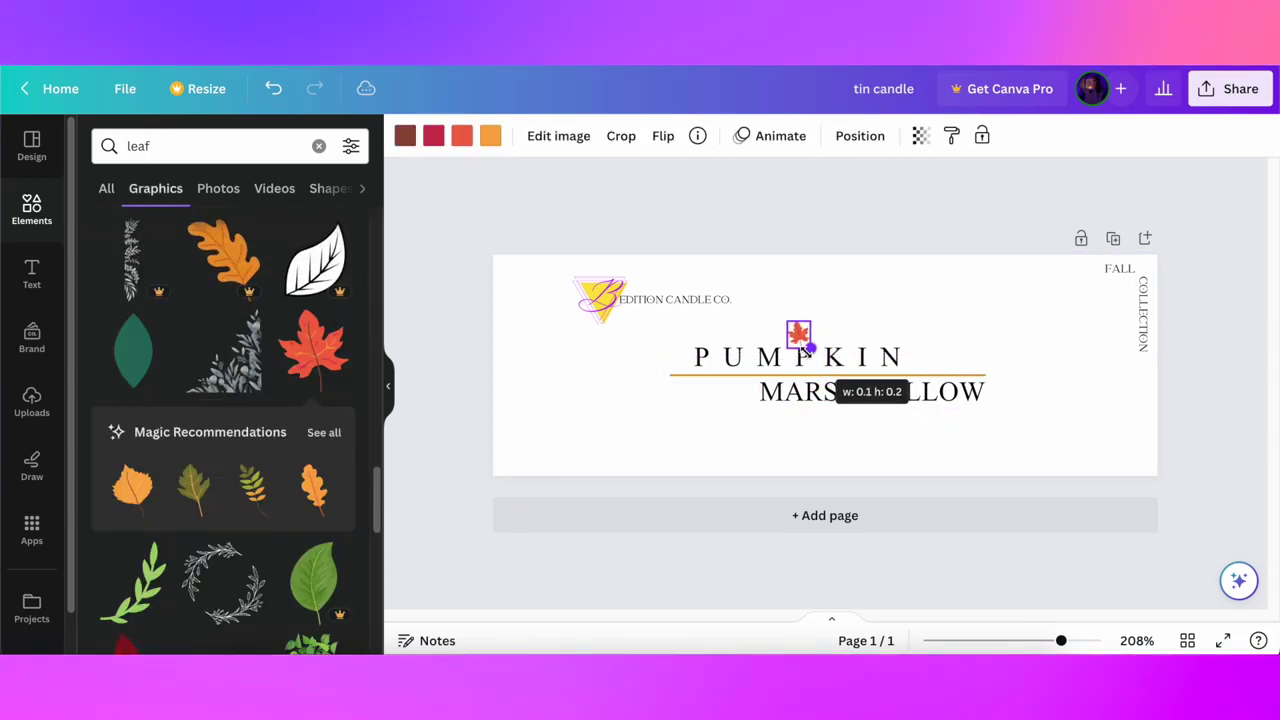
{"action": "left_click_drag", "start_coordinate": [808, 348], "coordinate": [1067, 284]}
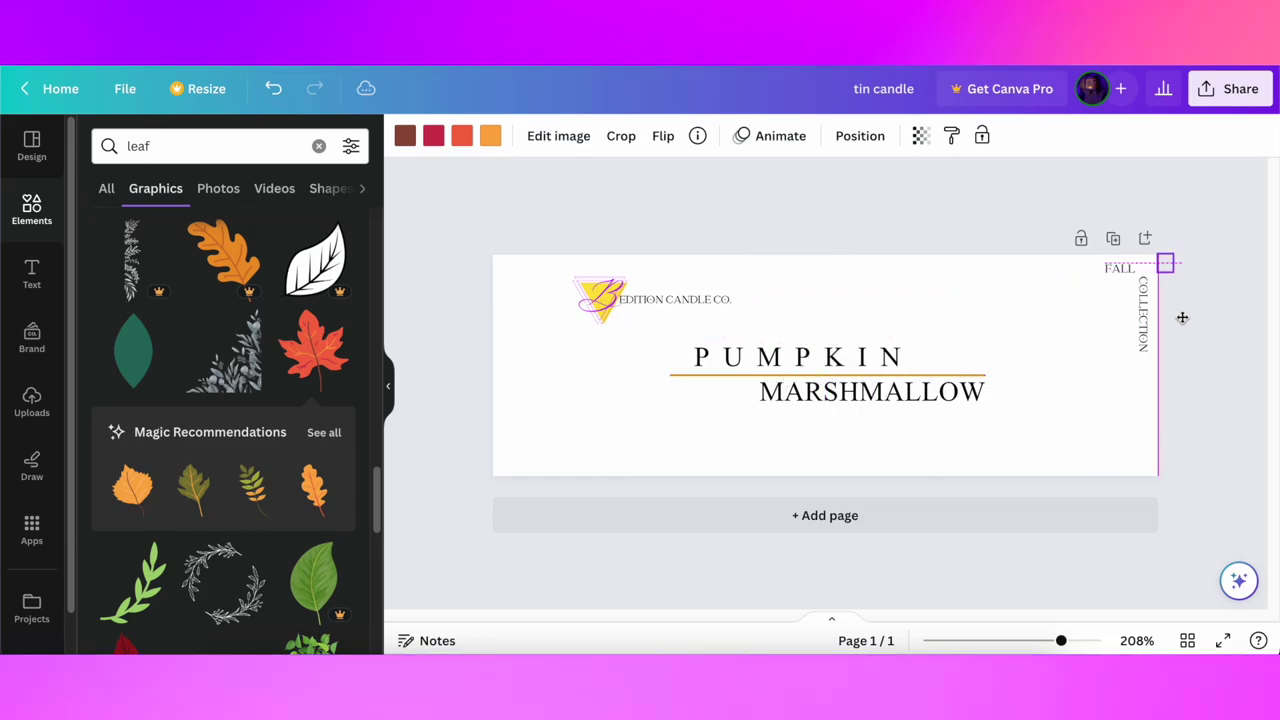
- Position the maple leaf at the corner where FALL and COLLECTION meet and rotate it diagonally
{"action": "left_click_drag", "start_coordinate": [1182, 317], "coordinate": [1160, 321]}
{"action": "scroll", "coordinate": [1108, 295], "scroll_direction": "up", "scroll_amount": 5}
{"action": "left_click_drag", "start_coordinate": [1186, 236], "coordinate": [1183, 233]}
{"action": "left_click_drag", "start_coordinate": [1127, 237], "coordinate": [1126, 231]}
{"action": "left_click", "coordinate": [1060, 369]}
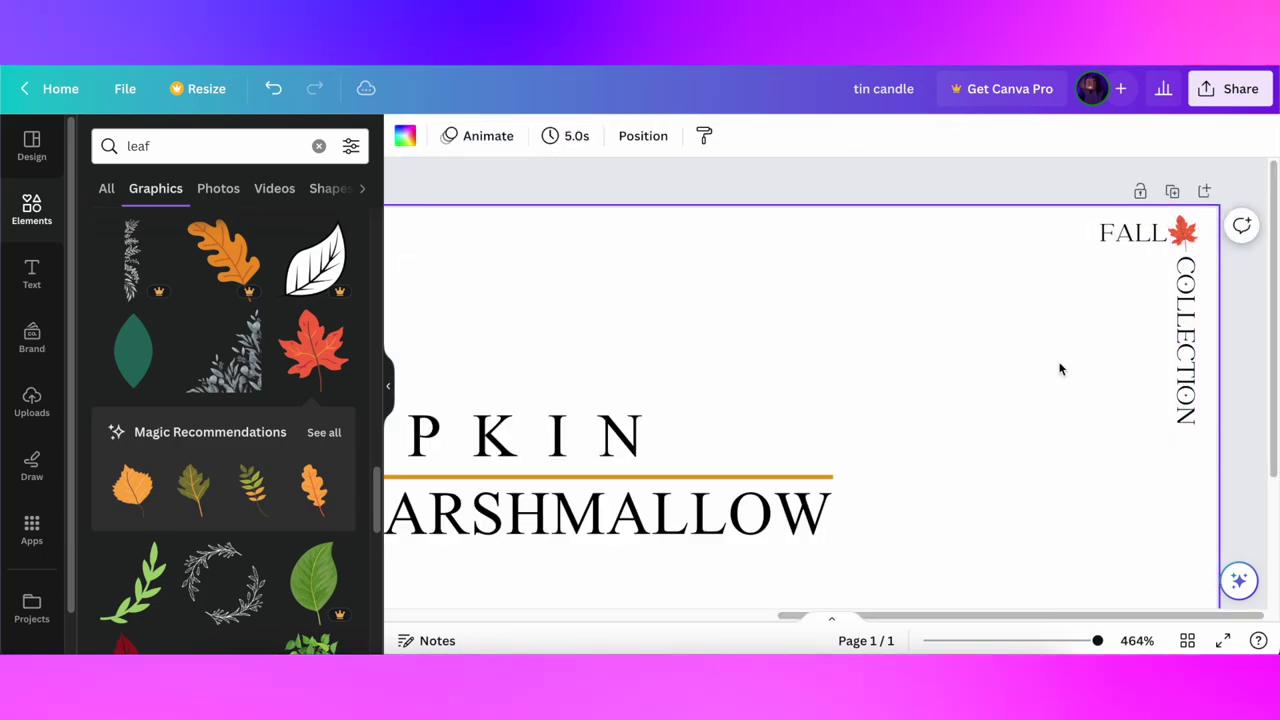
{"action": "scroll", "coordinate": [1061, 369], "scroll_direction": "down", "scroll_amount": 5}
{"action": "scroll", "coordinate": [1180, 268], "scroll_direction": "up", "scroll_amount": 5}
{"action": "left_click", "coordinate": [1190, 208]}
{"action": "left_click_drag", "start_coordinate": [1240, 208], "coordinate": [1198, 215]}
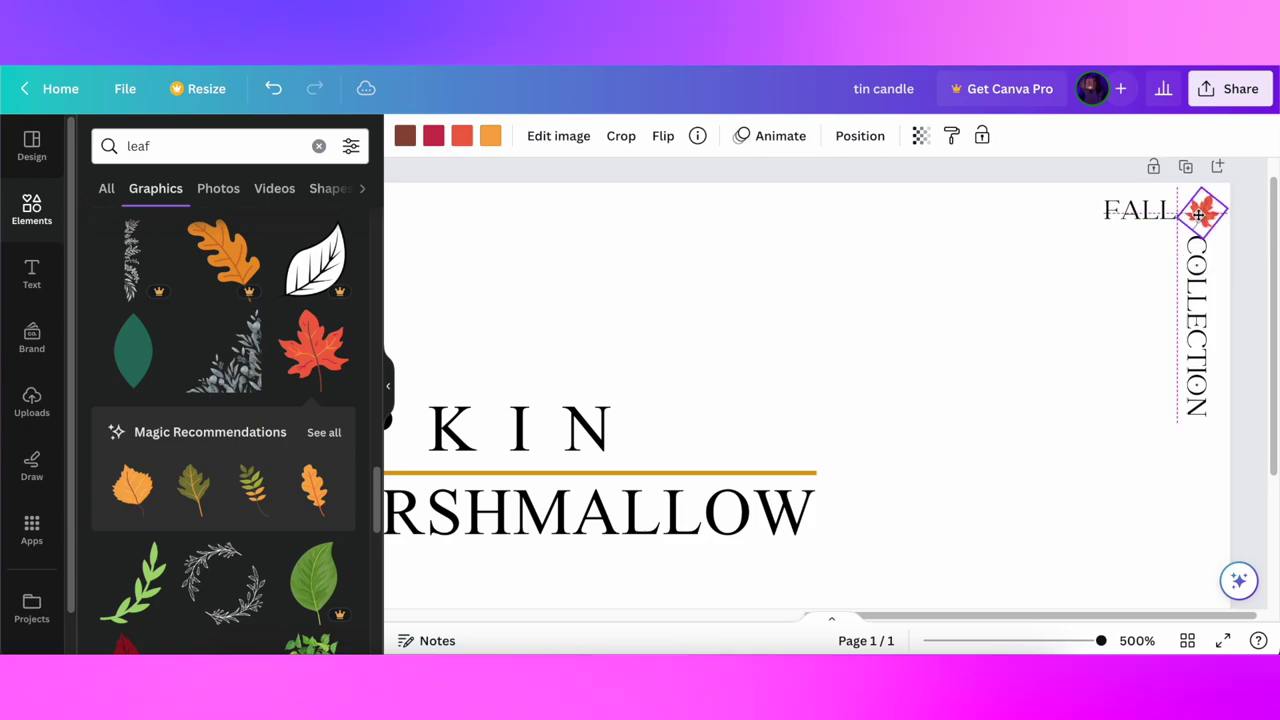
- Add the text BUTTERCREAM at size 5 and place it under the gold line, in front of the MARSHMALLOW title
{"action": "type", "text": "tBUTTER"}
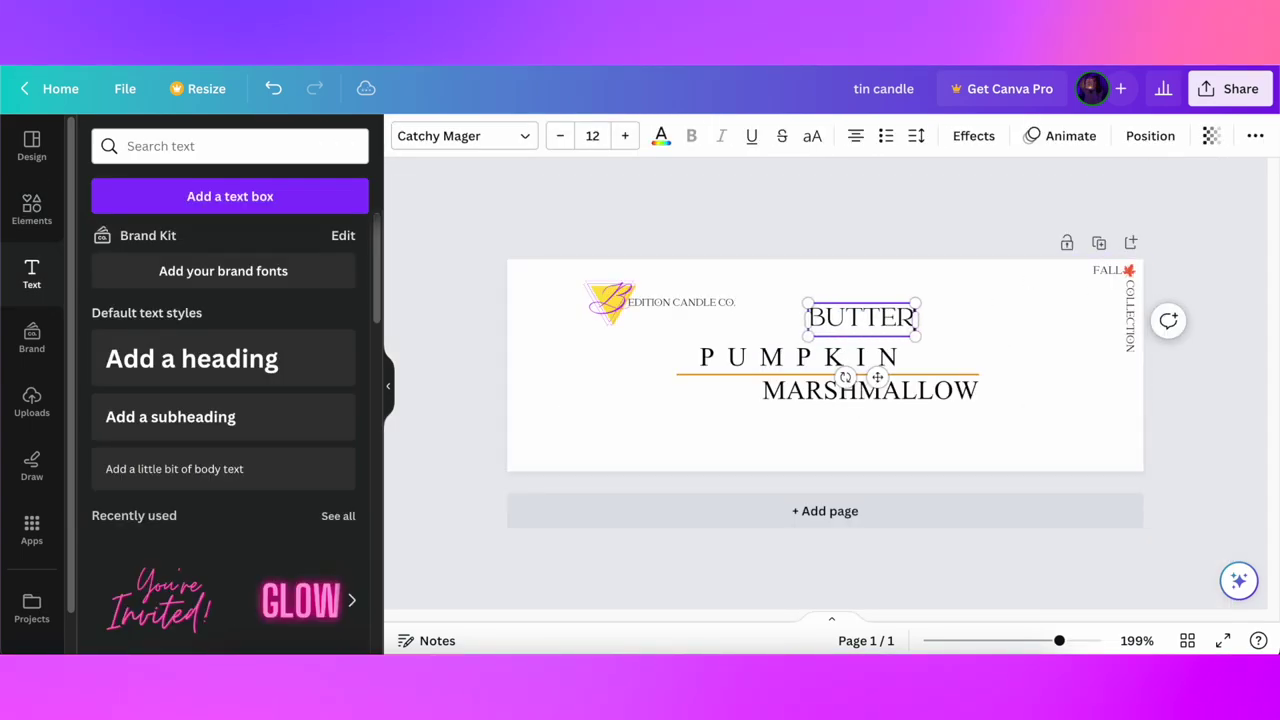
{"action": "type", "text": "CREAM"}
{"action": "left_click_drag", "start_coordinate": [963, 337], "coordinate": [846, 317]}
{"action": "left_click_drag", "start_coordinate": [803, 311], "coordinate": [708, 383]}
- Duplicate the BUTTERCREAM note twice, changing the copies to ROASTED PUMPKIN and MARSHMALLOW
{"action": "left_click", "coordinate": [681, 338]}
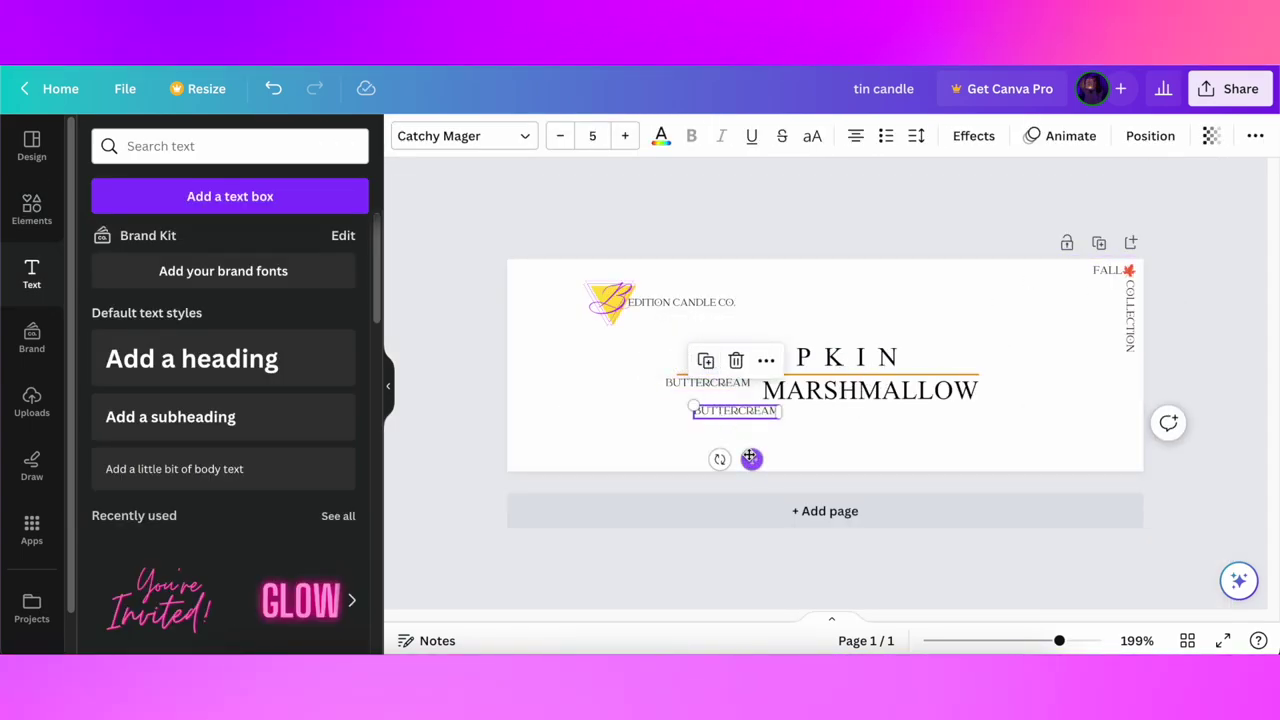
{"action": "double_click", "coordinate": [762, 414]}
{"action": "type", "text": "ROASTED PUMPKIN"}
{"action": "left_click_drag", "start_coordinate": [703, 407], "coordinate": [663, 394]}
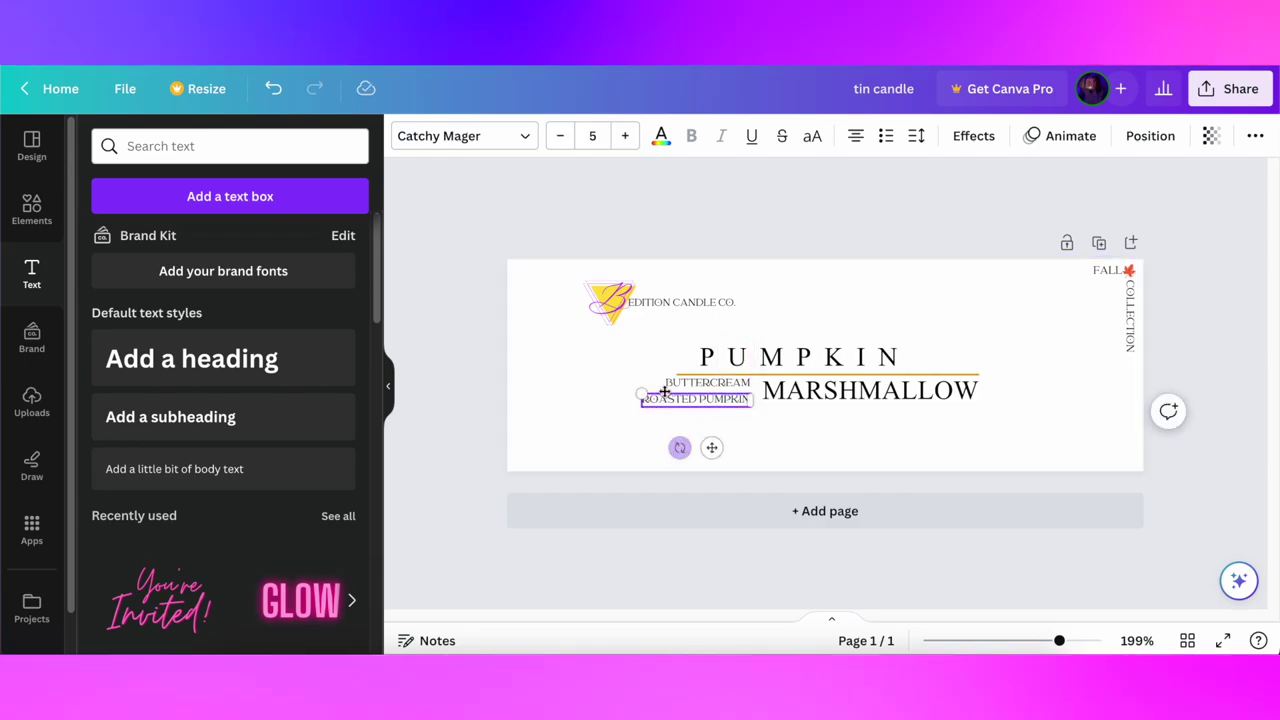
{"action": "left_click", "coordinate": [669, 354]}
{"action": "double_click", "coordinate": [735, 429]}
{"action": "type", "text": "MARSHMALLOW"}
- Reduce the three scent notes to size 4 and stack them closely beside the MARSHMALLOW title
{"action": "scroll", "coordinate": [772, 378], "scroll_direction": "up", "scroll_amount": 5}
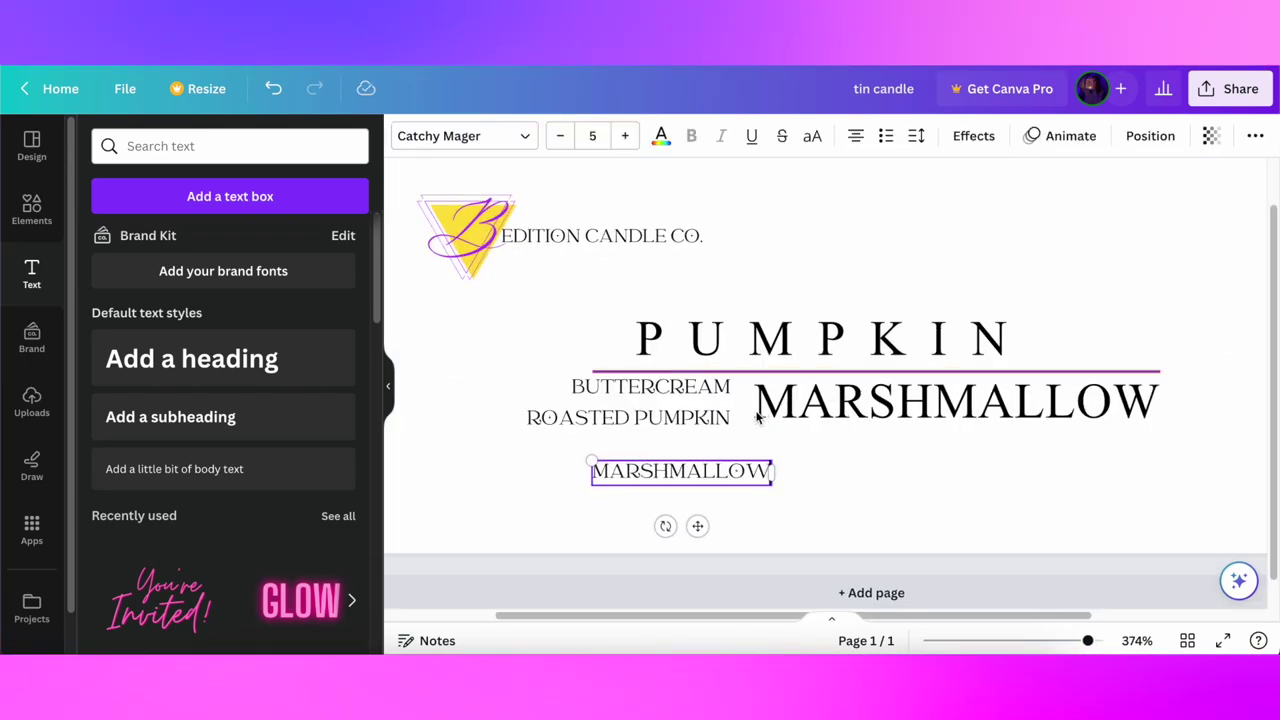
{"action": "left_click", "coordinate": [760, 440]}
{"action": "left_click_drag", "start_coordinate": [680, 473], "coordinate": [649, 447]}
{"action": "left_click_drag", "start_coordinate": [520, 488], "coordinate": [735, 386]}
{"action": "left_click", "coordinate": [560, 136]}
{"action": "left_click_drag", "start_coordinate": [602, 421], "coordinate": [642, 415]}
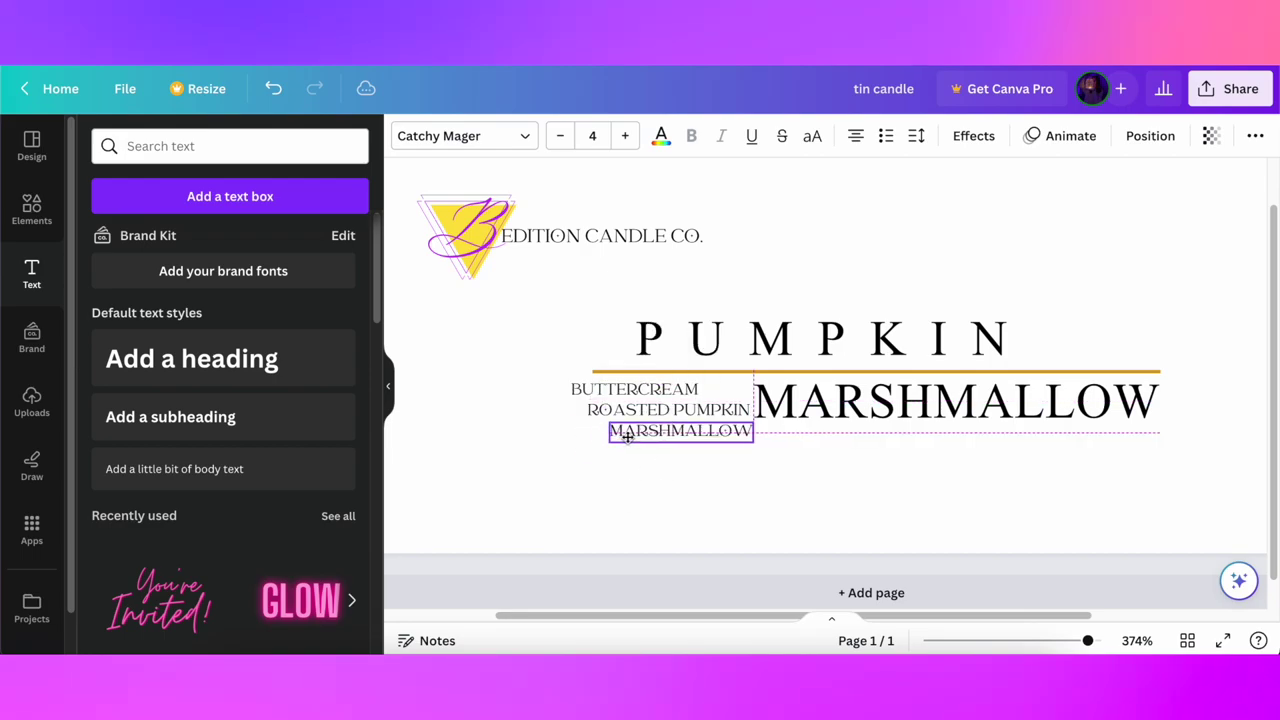
- Set the three scent notes to the Ekushey Durga font and tidy their stacked arrangement
{"action": "left_click", "coordinate": [464, 136]}
{"action": "left_click_drag", "start_coordinate": [530, 480], "coordinate": [650, 387]}
{"action": "left_click", "coordinate": [157, 361]}
{"action": "left_click", "coordinate": [690, 492]}
{"action": "left_click", "coordinate": [658, 416]}
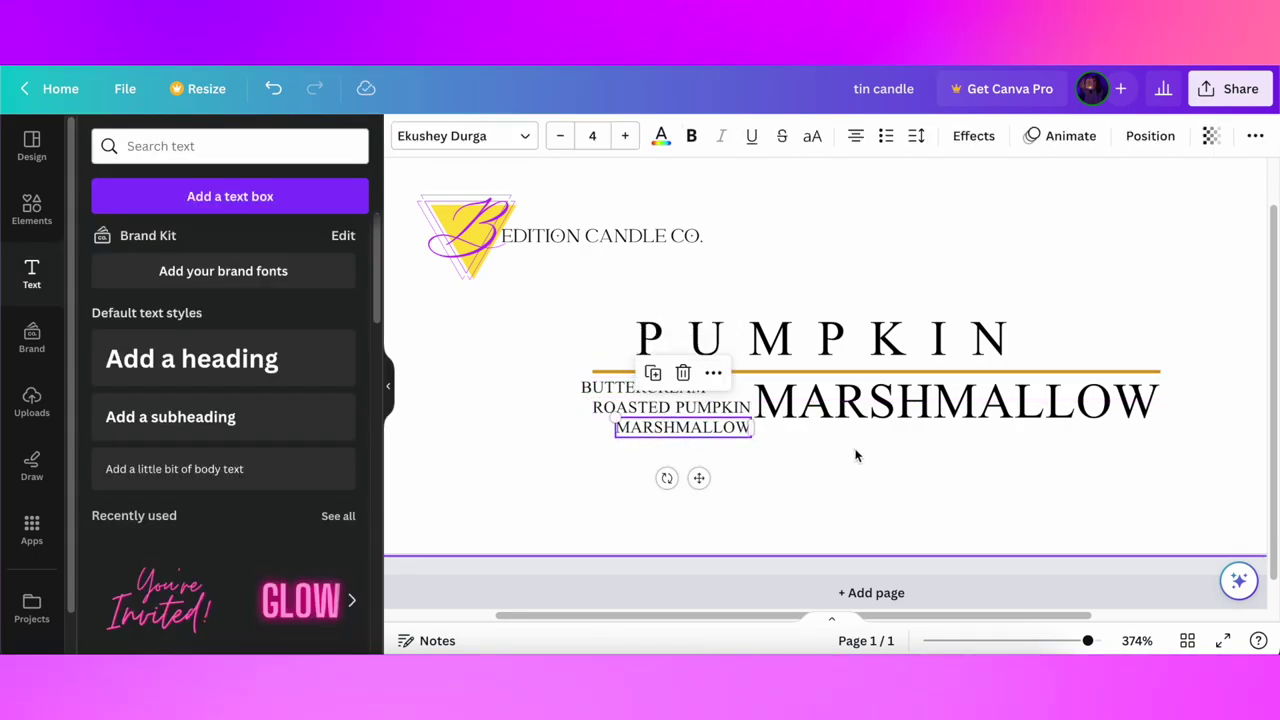
- Move the MARSHMALLOW title slightly down and the PUMPKIN title slightly up, away from the gold line
{"action": "left_click_drag", "start_coordinate": [886, 421], "coordinate": [891, 437]}
{"action": "left_click_drag", "start_coordinate": [792, 326], "coordinate": [797, 320]}
{"action": "left_click", "coordinate": [830, 500]}
{"action": "scroll", "coordinate": [928, 420], "scroll_direction": "down", "scroll_amount": 5}
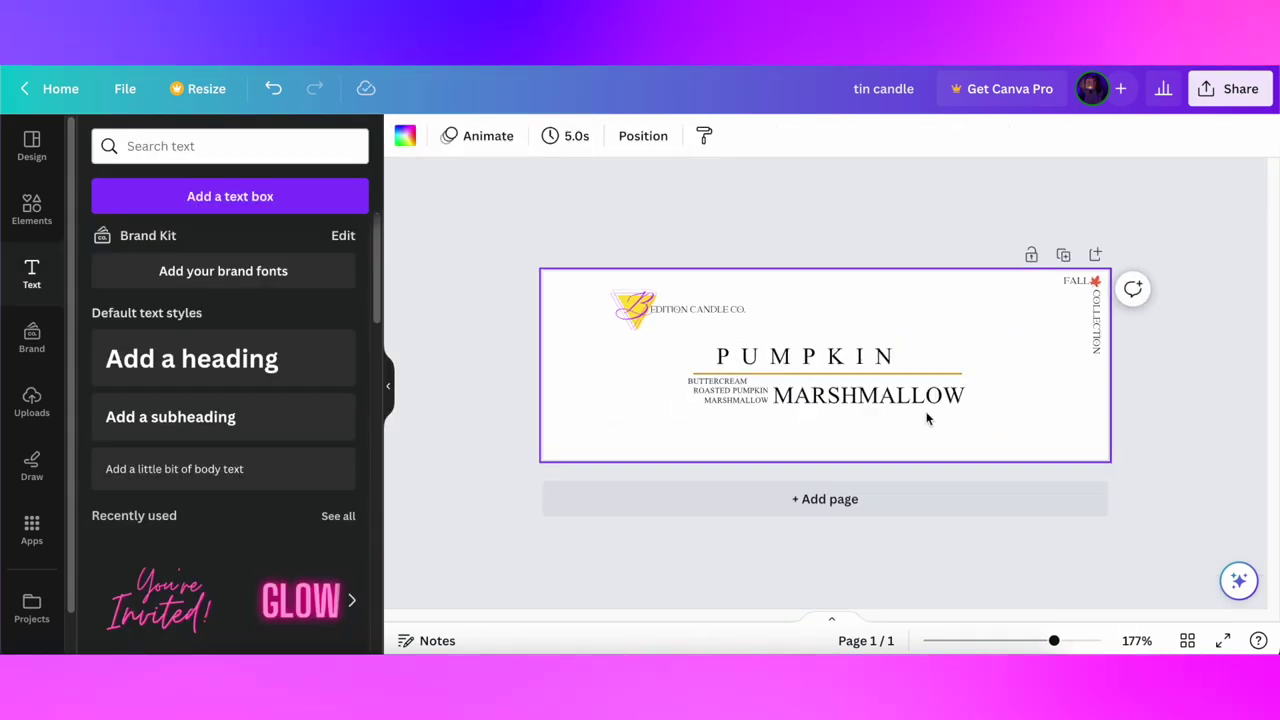
- Enlarge the PUMPKIN and MARSHMALLOW titles to size 21 and shift the scent notes left
{"action": "scroll", "coordinate": [928, 400], "scroll_direction": "up", "scroll_amount": 4}
{"action": "scroll", "coordinate": [986, 369], "scroll_direction": "down", "scroll_amount": 2}
{"action": "left_click", "coordinate": [890, 406]}
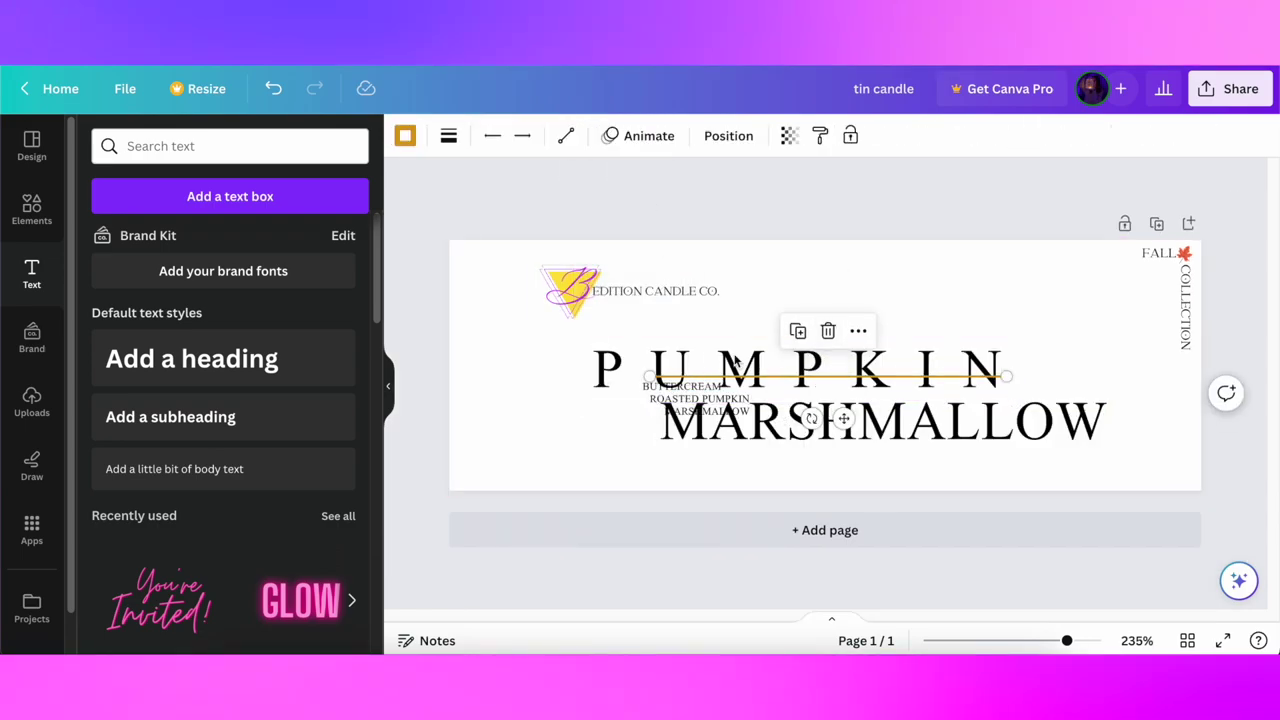
{"action": "left_click", "coordinate": [880, 418]}
{"action": "left_click_drag", "start_coordinate": [700, 398], "coordinate": [622, 398]}
- Lengthen the gold line at both ends and fit the MARSHMALLOW title and scent notes beneath it
{"action": "left_click", "coordinate": [860, 376]}
{"action": "left_click_drag", "start_coordinate": [1007, 376], "coordinate": [1126, 369]}
{"action": "left_click_drag", "start_coordinate": [650, 377], "coordinate": [568, 393]}
{"action": "left_click_drag", "start_coordinate": [804, 429], "coordinate": [832, 475]}
{"action": "left_click_drag", "start_coordinate": [714, 405], "coordinate": [697, 394]}
{"action": "left_click", "coordinate": [780, 445]}
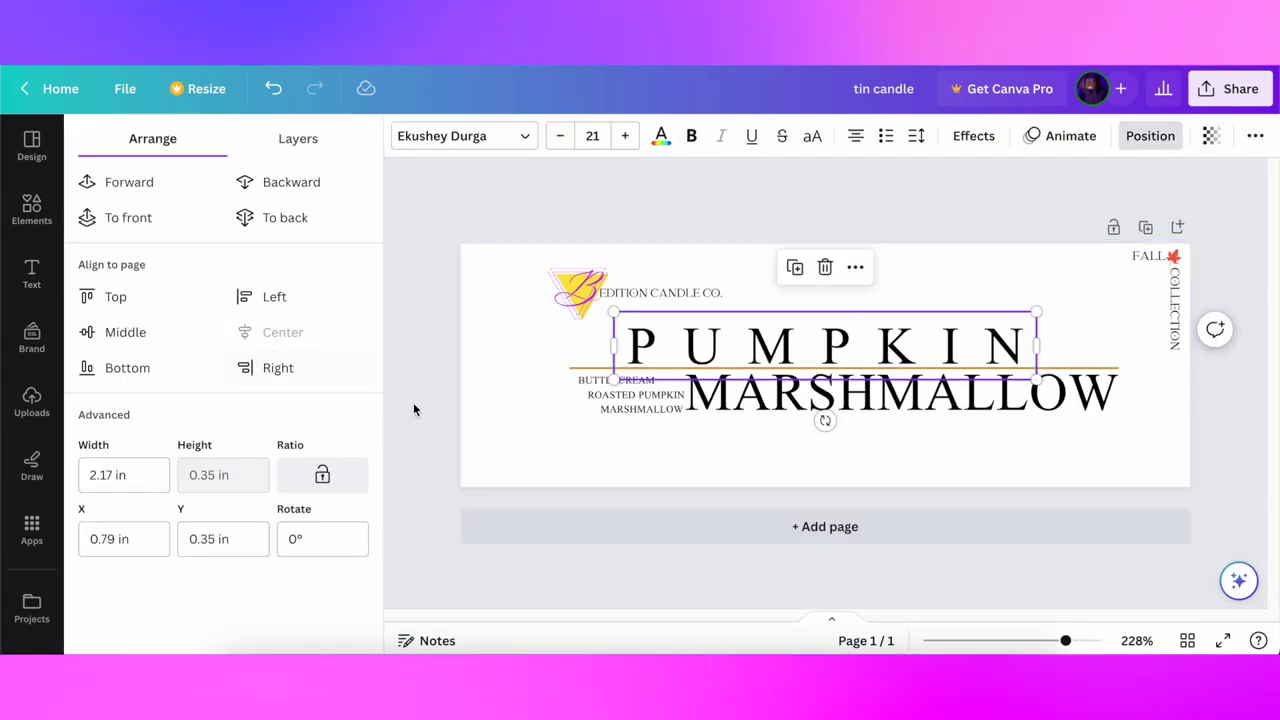
{"action": "left_click", "coordinate": [652, 461]}
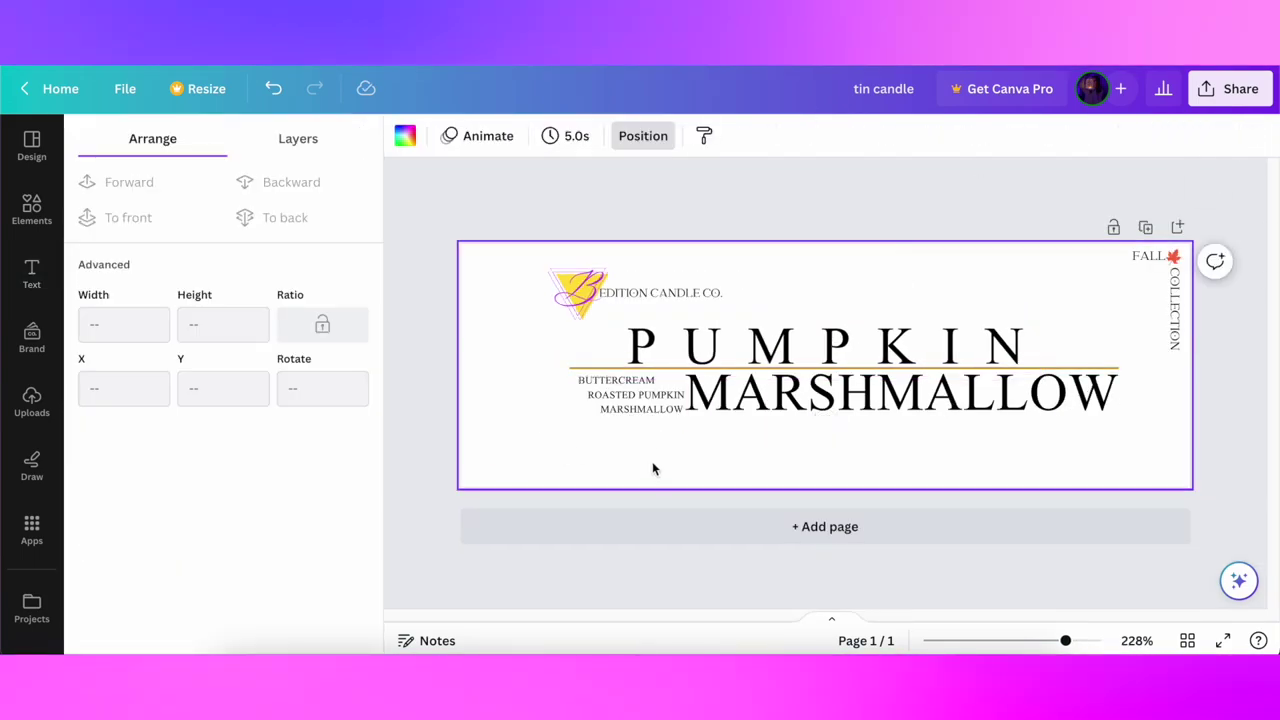
- Group the three scent notes and move them slightly left together with the MARSHMALLOW title
{"action": "left_click", "coordinate": [1257, 140]}
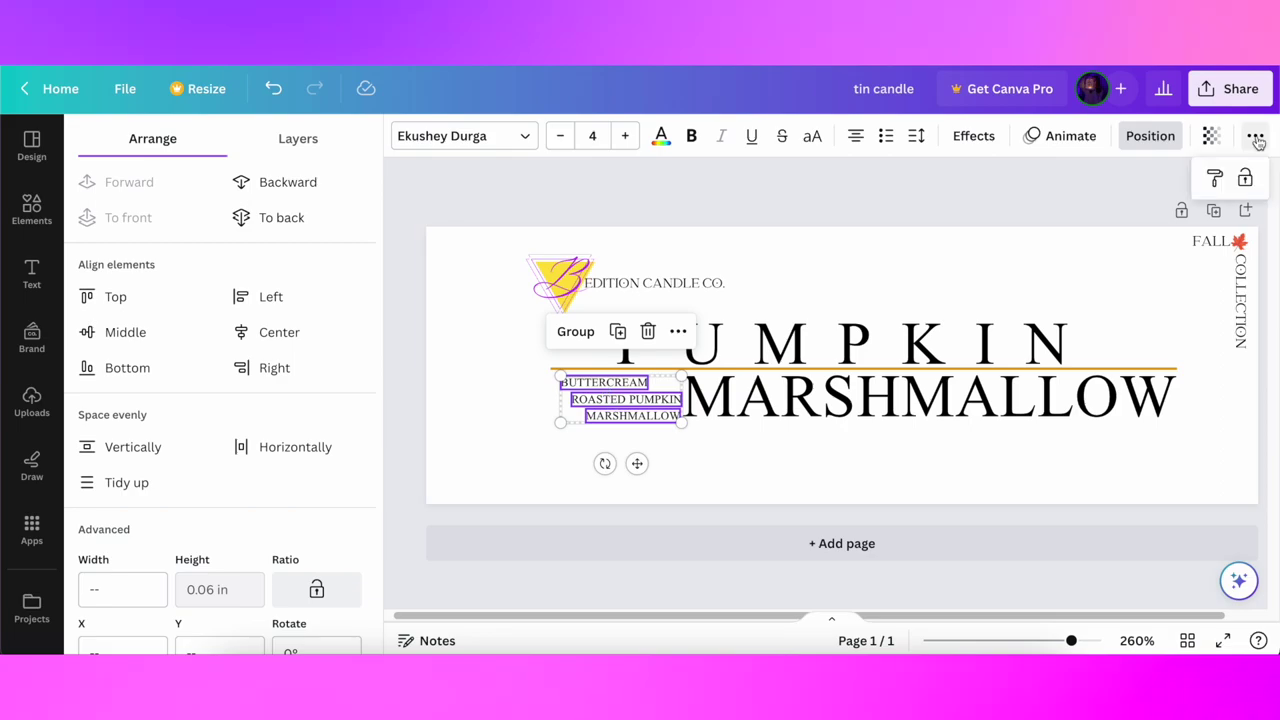
{"action": "left_click", "coordinate": [575, 331]}
{"action": "left_click", "coordinate": [900, 395], "text": "shift"}
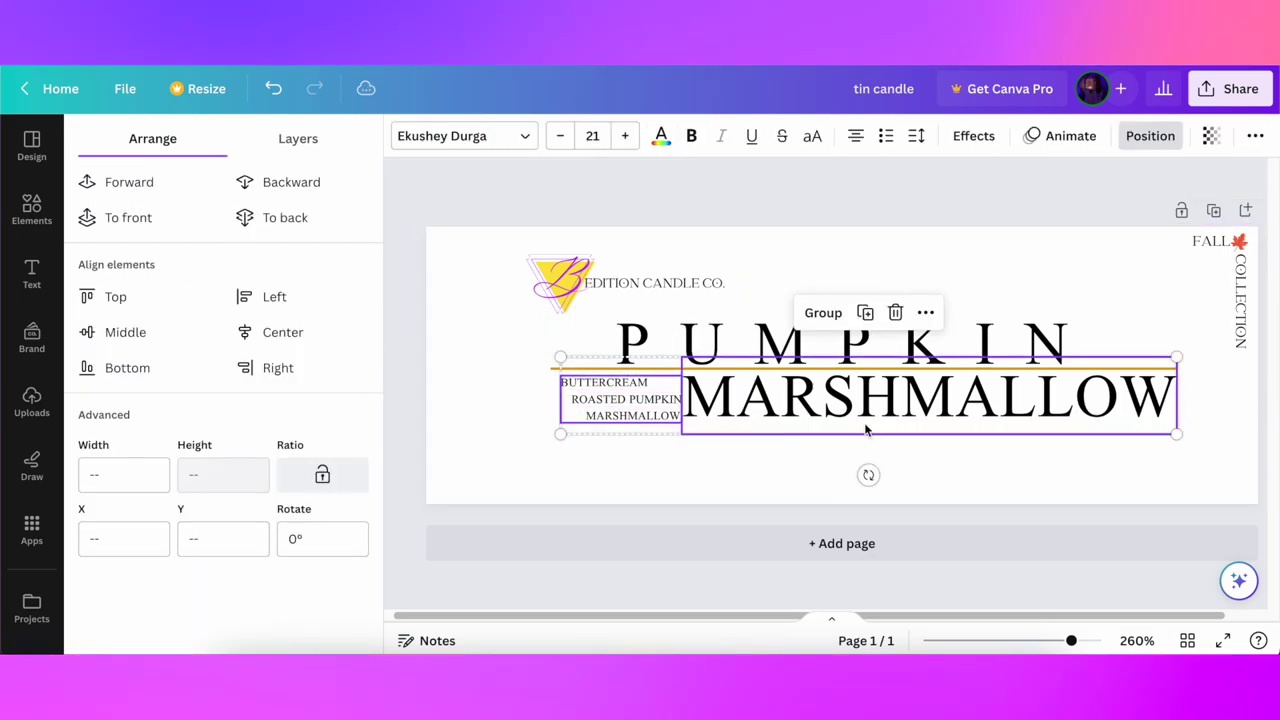
{"action": "left_click_drag", "start_coordinate": [900, 395], "coordinate": [874, 395]}
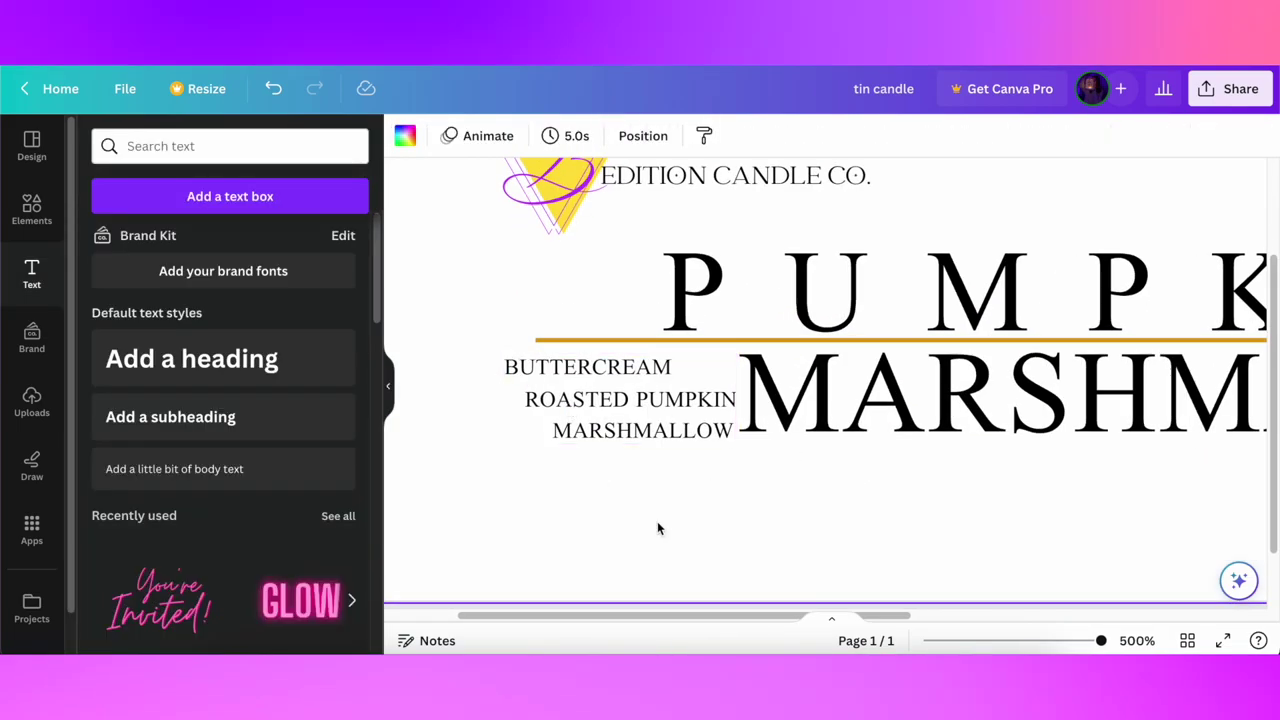
- Reorder the scent notes to BUTTERCREAM, MARSHMALLOW, ROASTED PUMPKIN and stagger them diagonally beside the title
{"action": "left_click_drag", "start_coordinate": [598, 368], "coordinate": [600, 386]}
{"action": "left_click_drag", "start_coordinate": [598, 359], "coordinate": [580, 359]}
{"action": "left_click_drag", "start_coordinate": [567, 438], "coordinate": [570, 421]}
{"action": "scroll", "coordinate": [1068, 376], "scroll_direction": "down", "scroll_amount": 4}
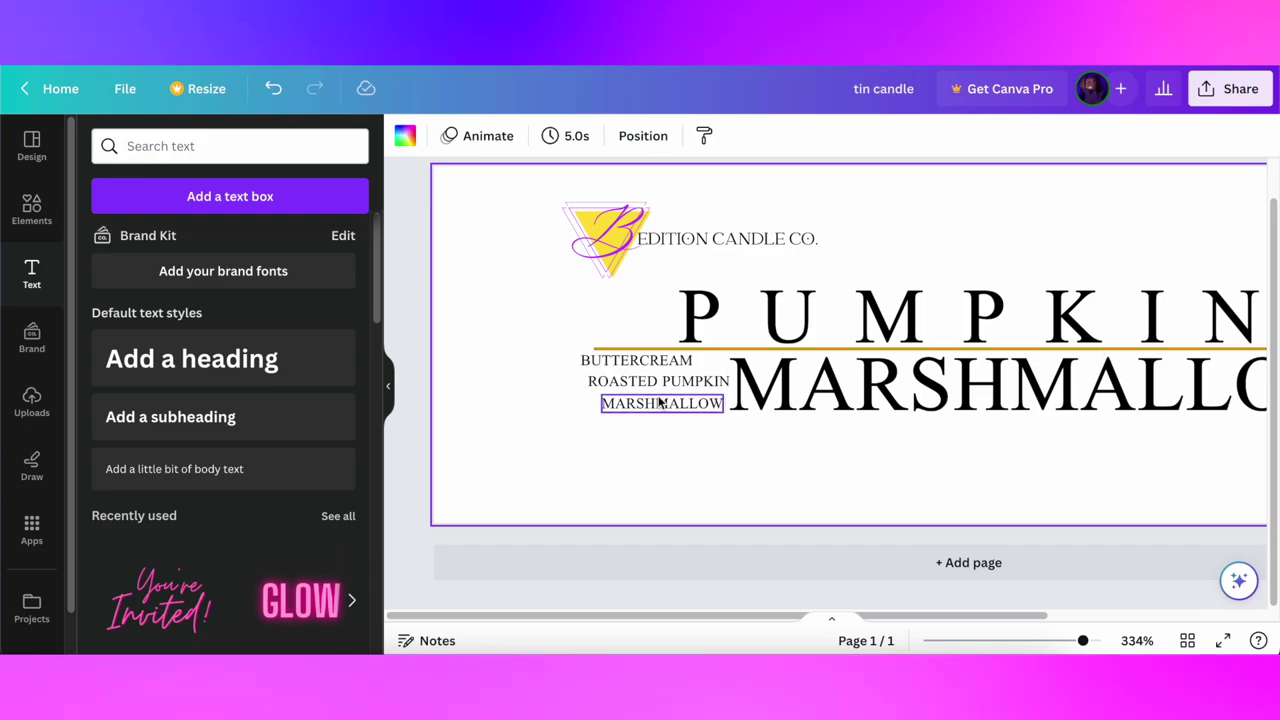
{"action": "left_click_drag", "start_coordinate": [660, 403], "coordinate": [657, 384]}
{"action": "left_click_drag", "start_coordinate": [640, 382], "coordinate": [619, 403]}
{"action": "left_click_drag", "start_coordinate": [636, 360], "coordinate": [613, 363]}
{"action": "left_click_drag", "start_coordinate": [631, 383], "coordinate": [670, 402]}
- Fine-tune the MARSHMALLOW title's position and shorten the gold line to end flush with the title
{"action": "left_click_drag", "start_coordinate": [843, 408], "coordinate": [855, 408]}
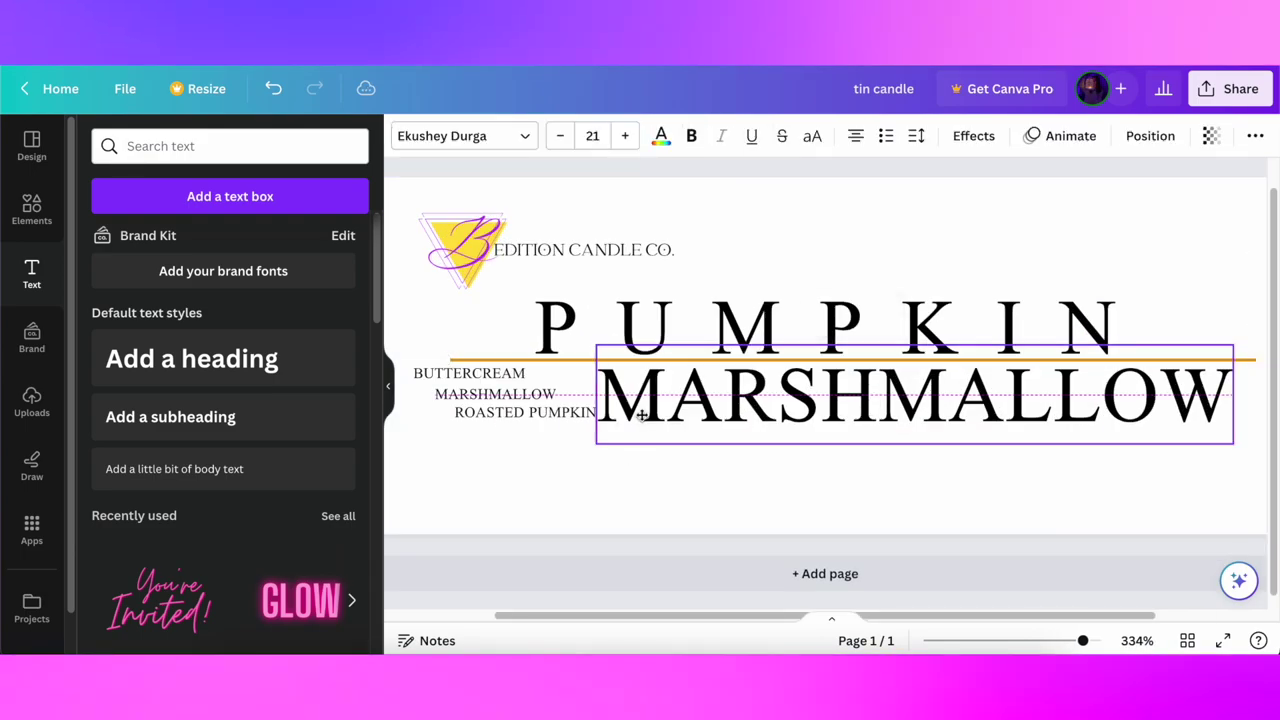
{"action": "left_click", "coordinate": [640, 482]}
{"action": "scroll", "coordinate": [594, 360], "scroll_direction": "down", "scroll_amount": 3}
{"action": "scroll", "coordinate": [594, 360], "scroll_direction": "up", "scroll_amount": 5}
{"action": "left_click", "coordinate": [735, 414]}
{"action": "left_click", "coordinate": [1128, 367]}
{"action": "left_click_drag", "start_coordinate": [1140, 367], "coordinate": [1114, 363]}
{"action": "scroll", "coordinate": [780, 400], "scroll_direction": "down", "scroll_amount": 3}
{"action": "left_click_drag", "start_coordinate": [777, 412], "coordinate": [768, 413]}
{"action": "left_click", "coordinate": [877, 490]}
{"action": "scroll", "coordinate": [877, 500], "scroll_direction": "up", "scroll_amount": 4}
{"action": "scroll", "coordinate": [657, 502], "scroll_direction": "down", "scroll_amount": 6}
{"action": "scroll", "coordinate": [700, 470], "scroll_direction": "up", "scroll_amount": 2}
- Add a "+" text, shrink it to match the scent notes and place it in front of the MARSHMALLOW note
{"action": "key", "text": "t"}
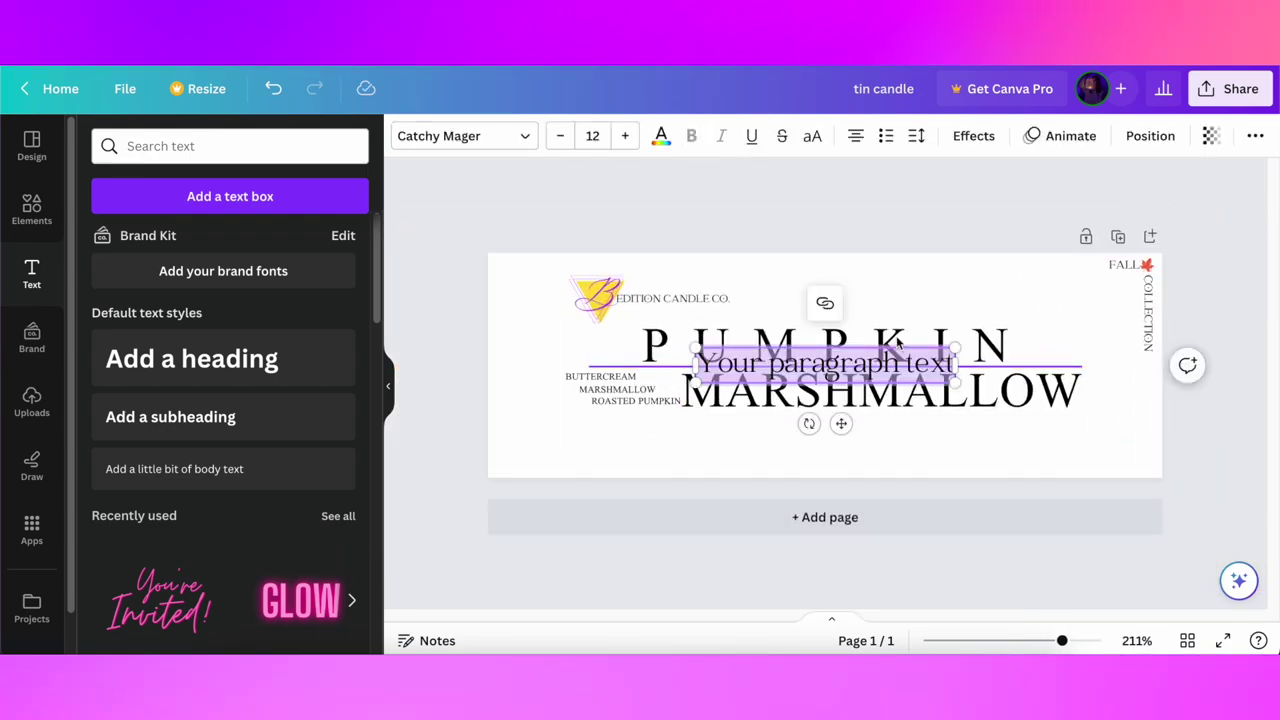
{"action": "key", "text": "BackSpace"}
{"action": "left_click_drag", "start_coordinate": [841, 423], "coordinate": [595, 482]}
{"action": "scroll", "coordinate": [550, 425], "scroll_direction": "up", "scroll_amount": 4}
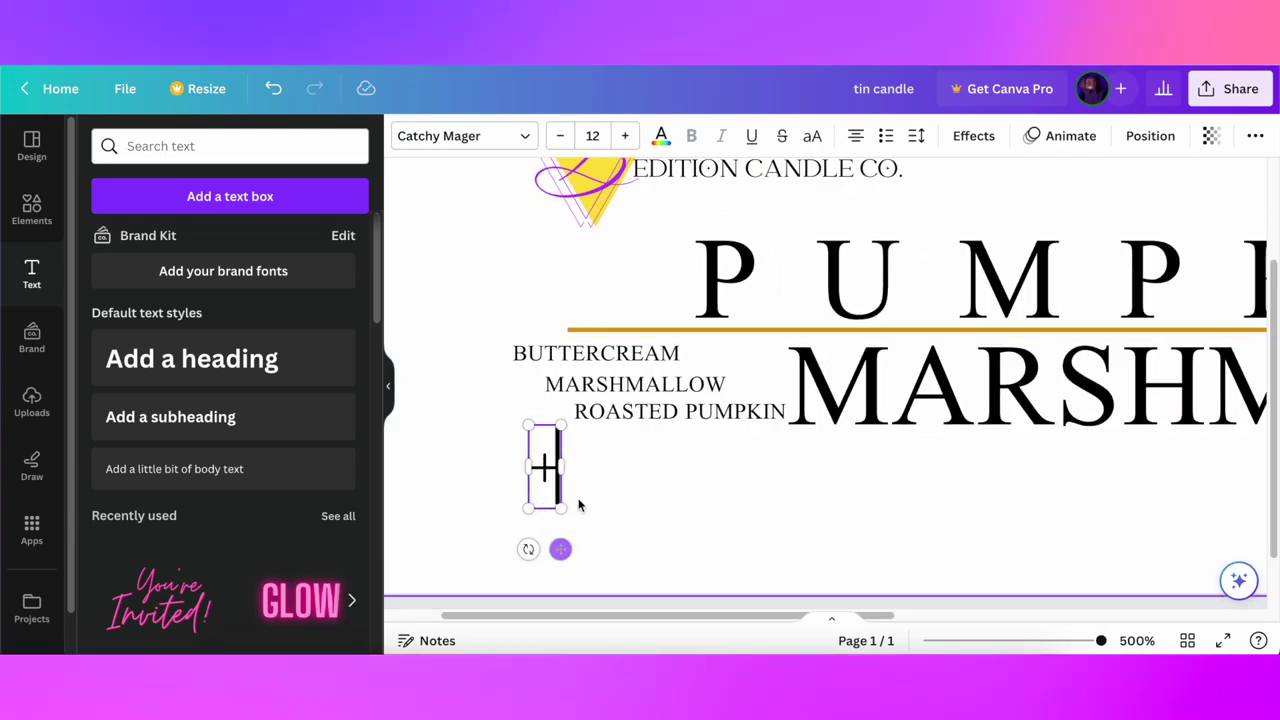
{"action": "left_click_drag", "start_coordinate": [561, 508], "coordinate": [545, 467]}
{"action": "left_click_drag", "start_coordinate": [553, 508], "coordinate": [520, 350]}
- Duplicate the "+" sign and place the copy in front of the ROASTED PUMPKIN note
{"action": "key", "text": "super+d"}
{"action": "left_click", "coordinate": [734, 540]}
{"action": "left_click", "coordinate": [636, 384]}
{"action": "left_click", "coordinate": [571, 460]}
{"action": "scroll", "coordinate": [568, 416], "scroll_direction": "down", "scroll_amount": 3}
{"action": "left_click", "coordinate": [606, 366]}
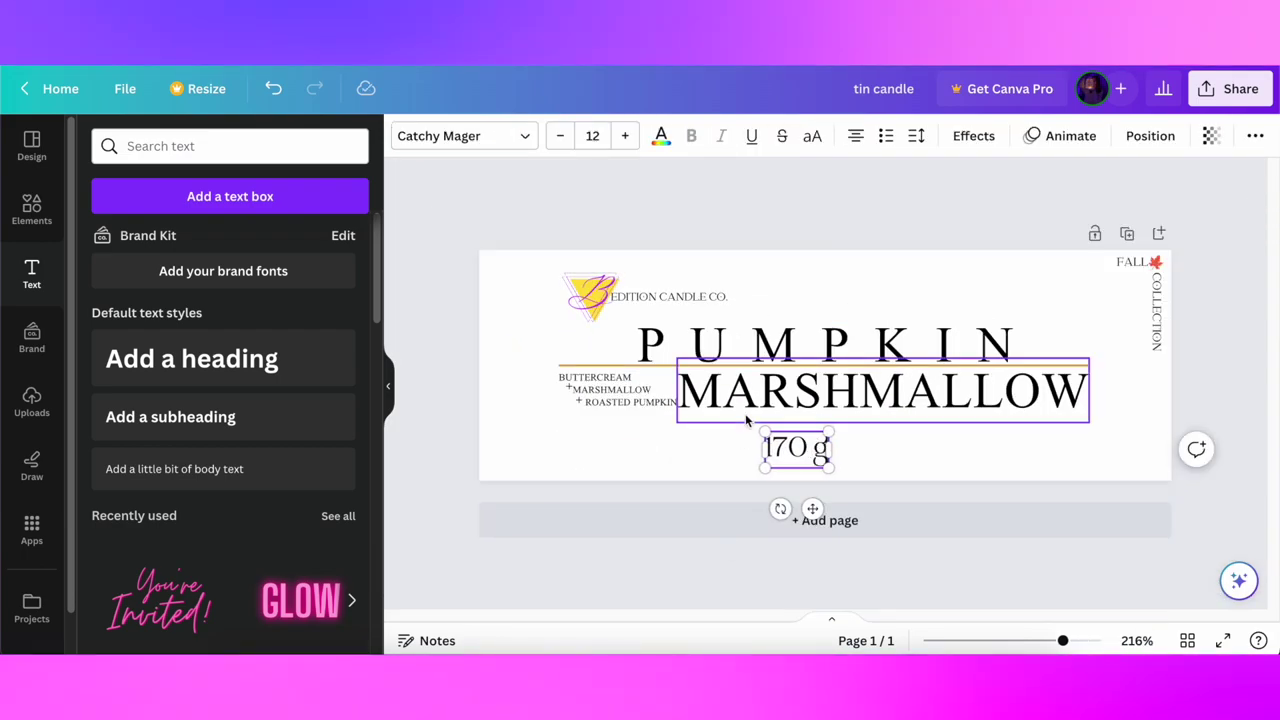
- Set the "170 g" weight text in Ekushey Durga at size 6 and place it at the label's lower margin below the title
{"action": "left_click", "coordinate": [464, 136]}
{"action": "left_click", "coordinate": [156, 359]}
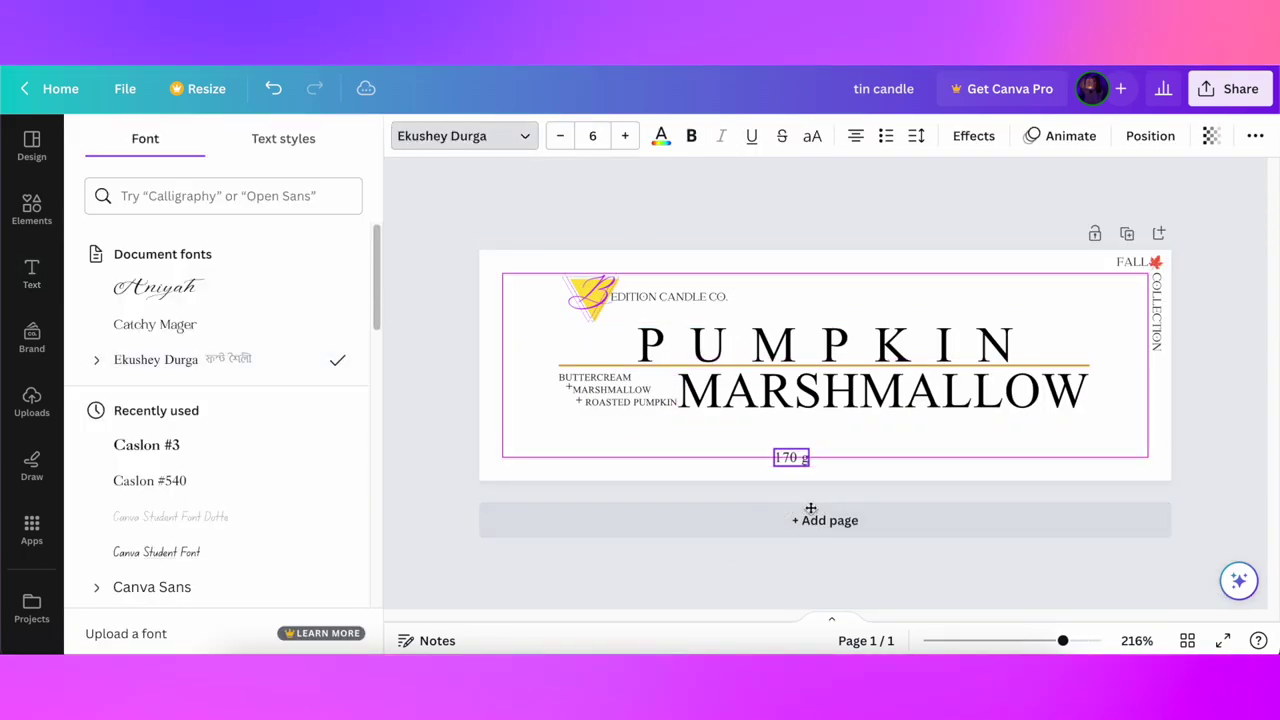
{"action": "left_click_drag", "start_coordinate": [811, 509], "coordinate": [808, 509]}
- Duplicate the "170 g" text, change the copy to "6 oz" and align it beside the original
{"action": "left_click", "coordinate": [762, 408]}
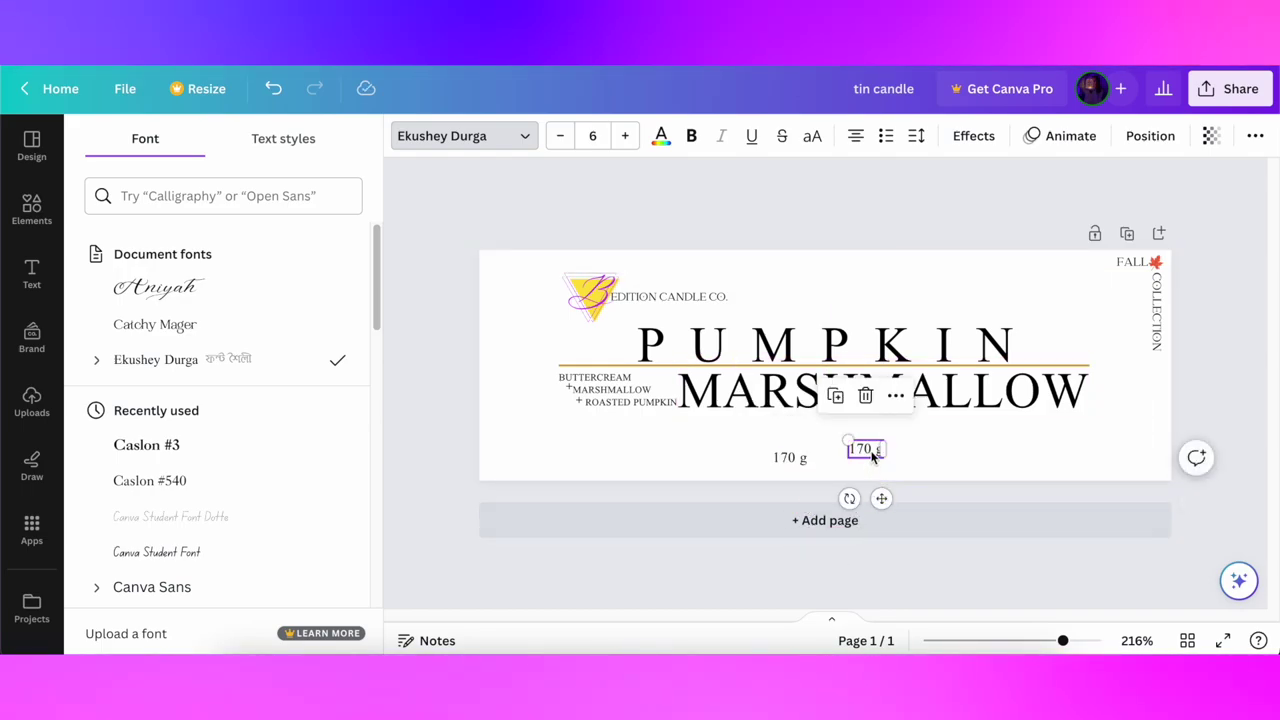
{"action": "key", "text": "Return"}
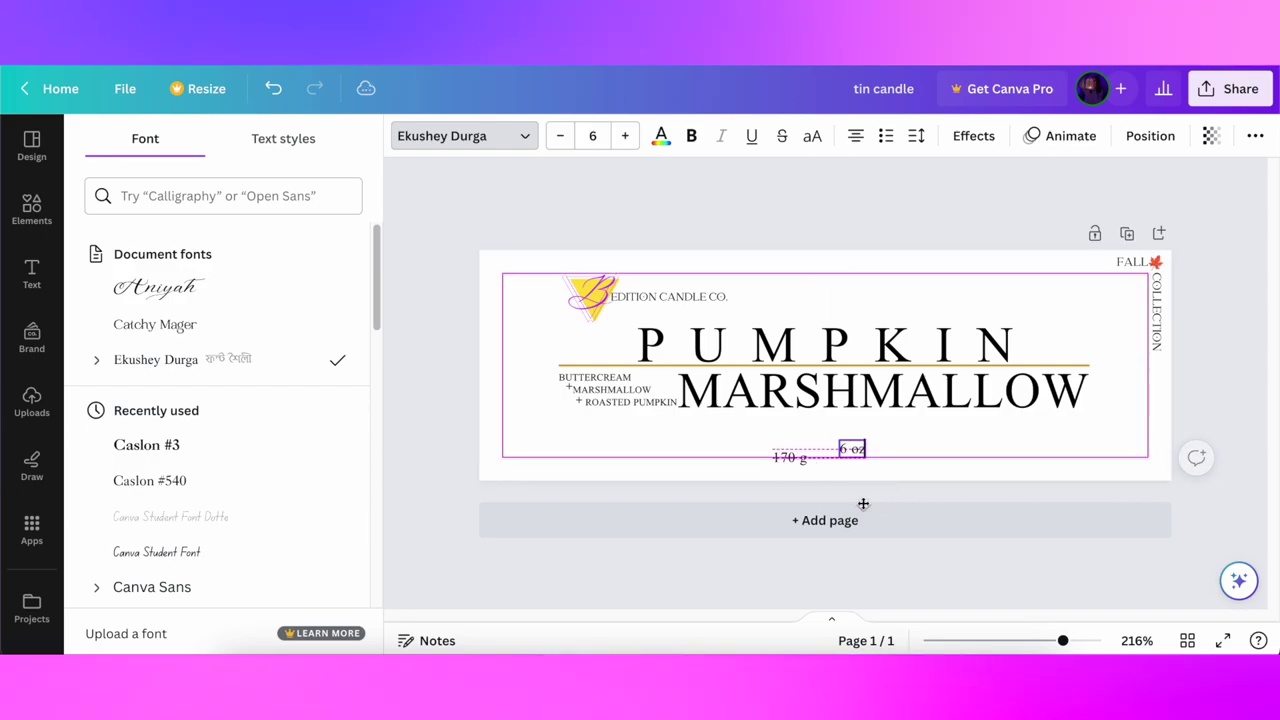
{"action": "scroll", "coordinate": [823, 410], "scroll_direction": "up", "scroll_amount": 5}
{"action": "left_click", "coordinate": [764, 502]}
{"action": "left_click_drag", "start_coordinate": [863, 504], "coordinate": [814, 457]}
- Add a "|" divider text, enlarge it to size 8.2 and space it evenly between "170 g" and "6 oz"
{"action": "left_click", "coordinate": [731, 434]}
{"action": "double_click", "coordinate": [814, 457]}
{"action": "type", "text": "|"}
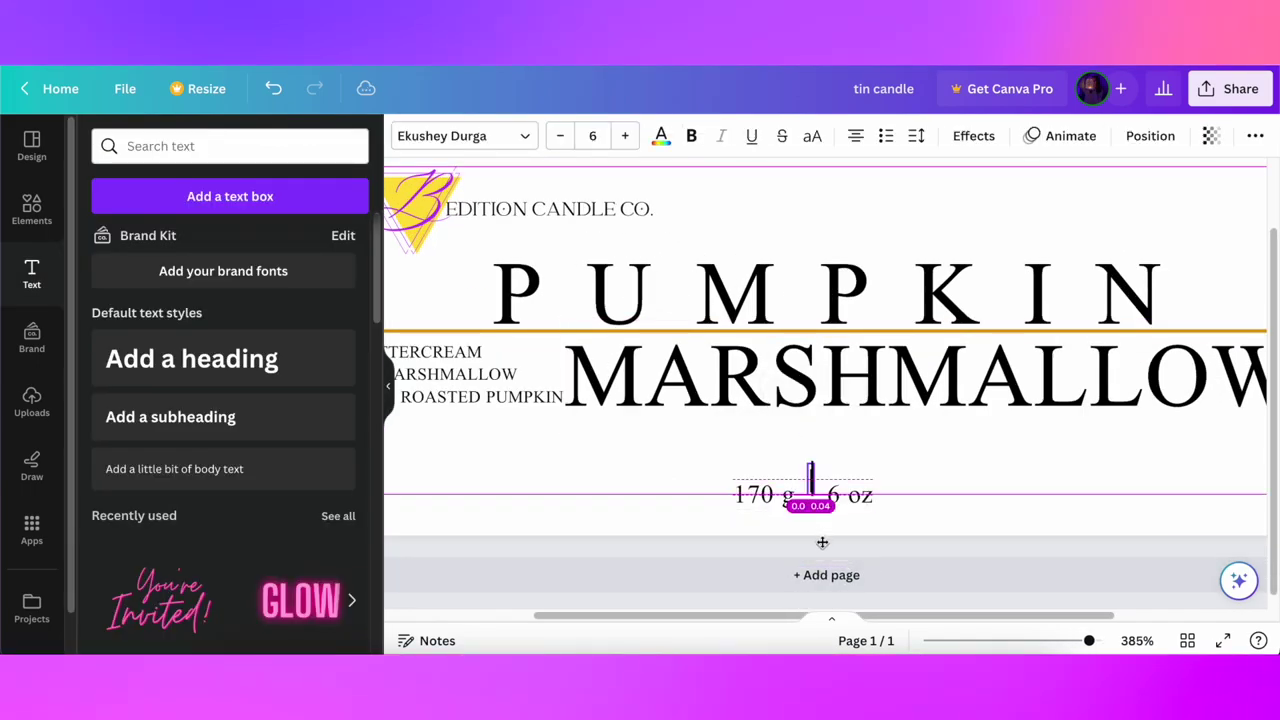
{"action": "left_click_drag", "start_coordinate": [822, 543], "coordinate": [822, 550]}
{"action": "left_click_drag", "start_coordinate": [806, 468], "coordinate": [804, 457]}
{"action": "left_click_drag", "start_coordinate": [826, 545], "coordinate": [826, 556]}
{"action": "left_click", "coordinate": [1141, 149]}
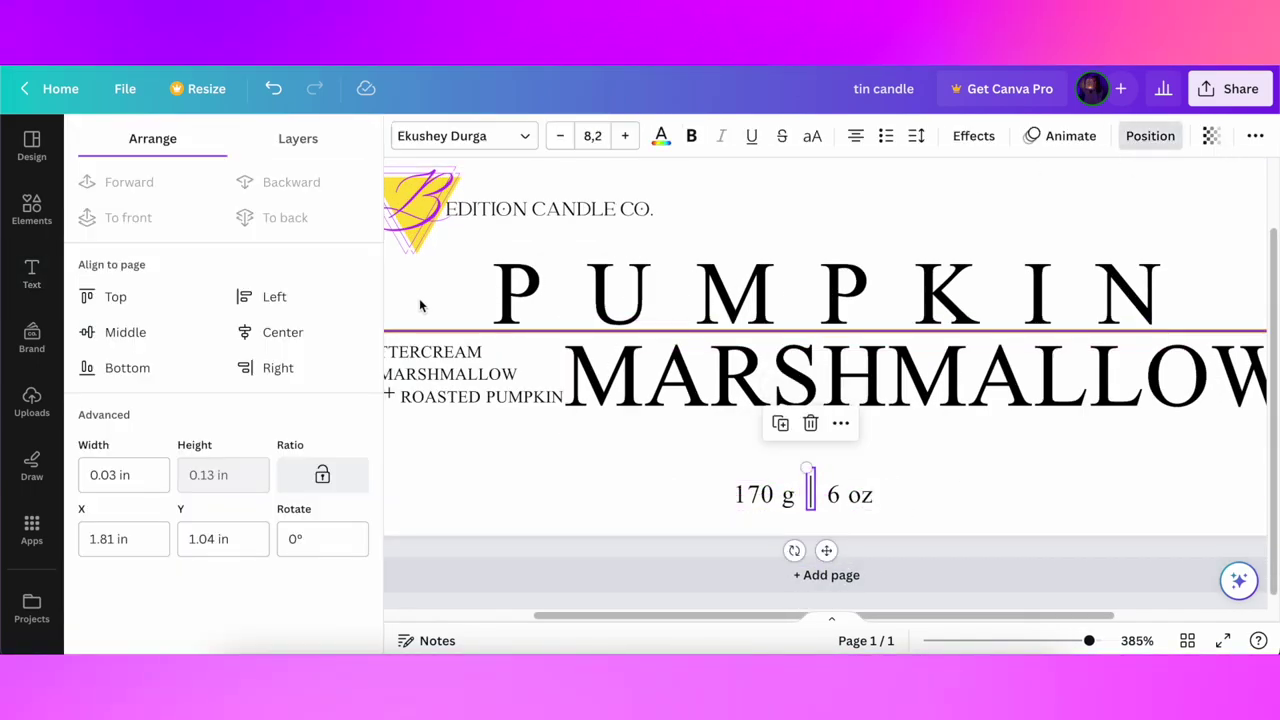
{"action": "left_click", "coordinate": [971, 509]}
{"action": "left_click_drag", "start_coordinate": [867, 495], "coordinate": [880, 497]}
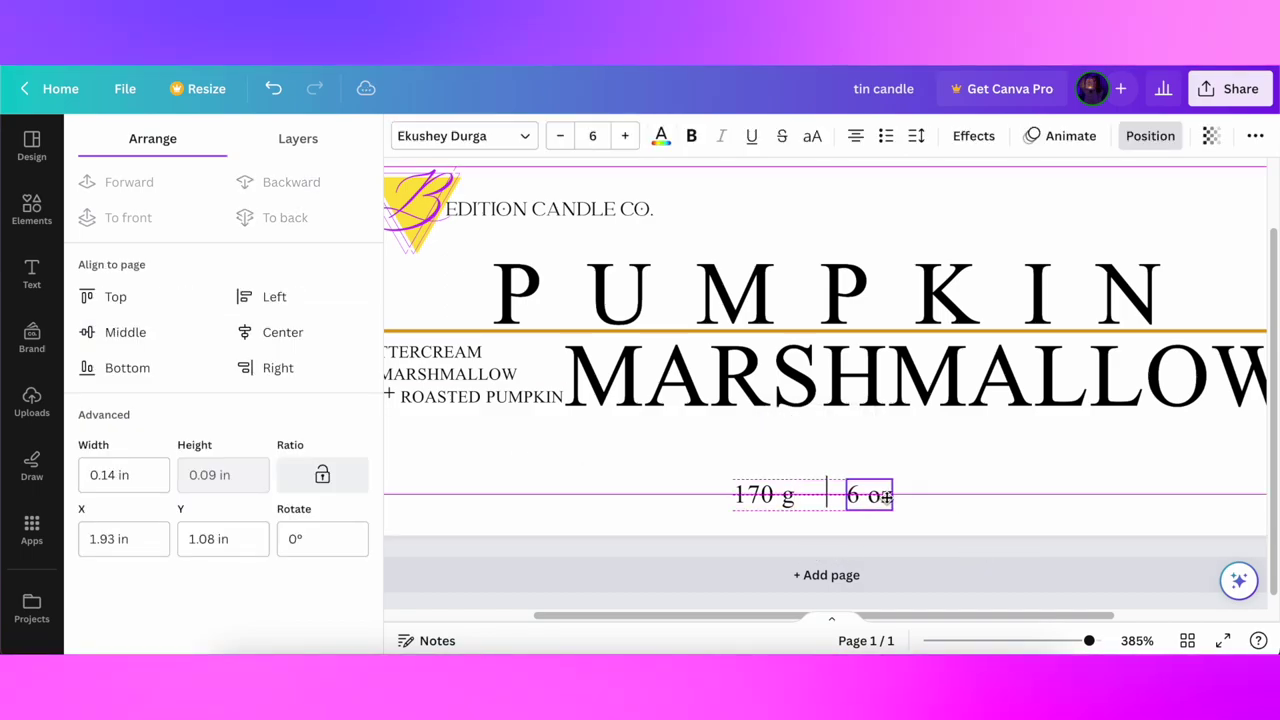
{"action": "left_click", "coordinate": [770, 500]}
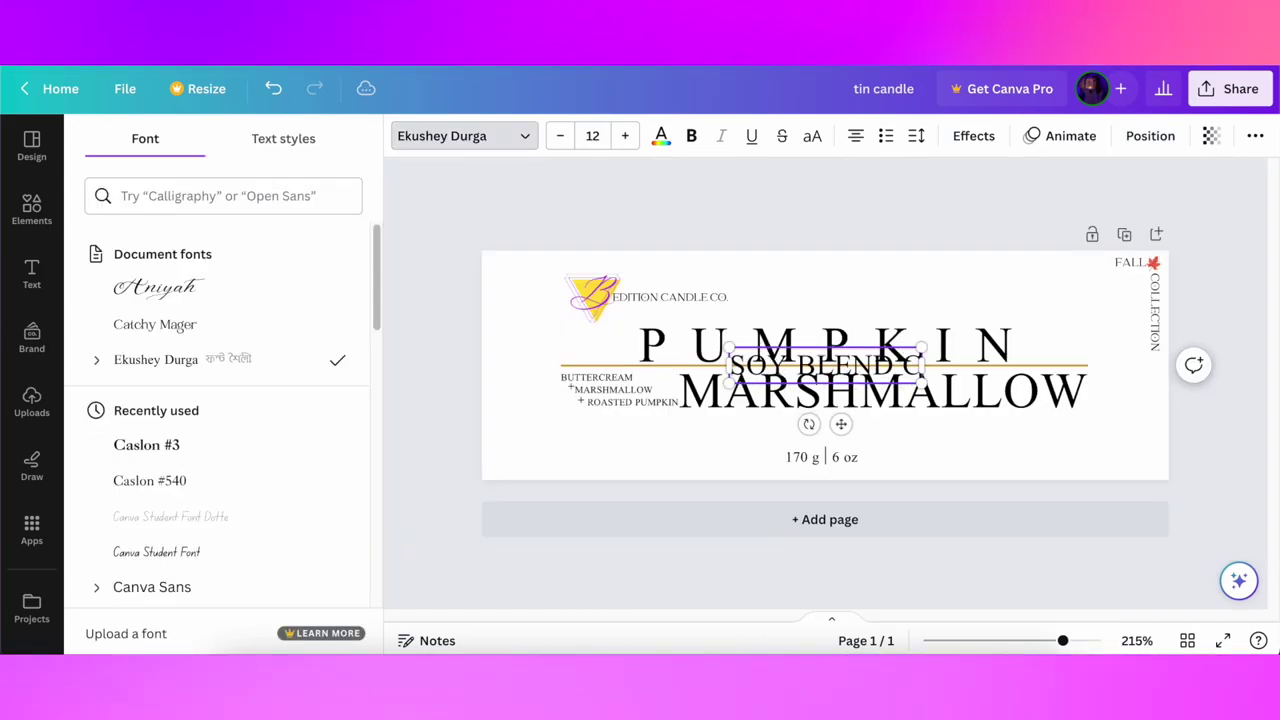
- Stand the SOY BLEND CANDLE text vertically along the label's left edge with a parallel HAND POURED text at size 6 beside it
{"action": "left_click_drag", "start_coordinate": [809, 424], "coordinate": [724, 463]}
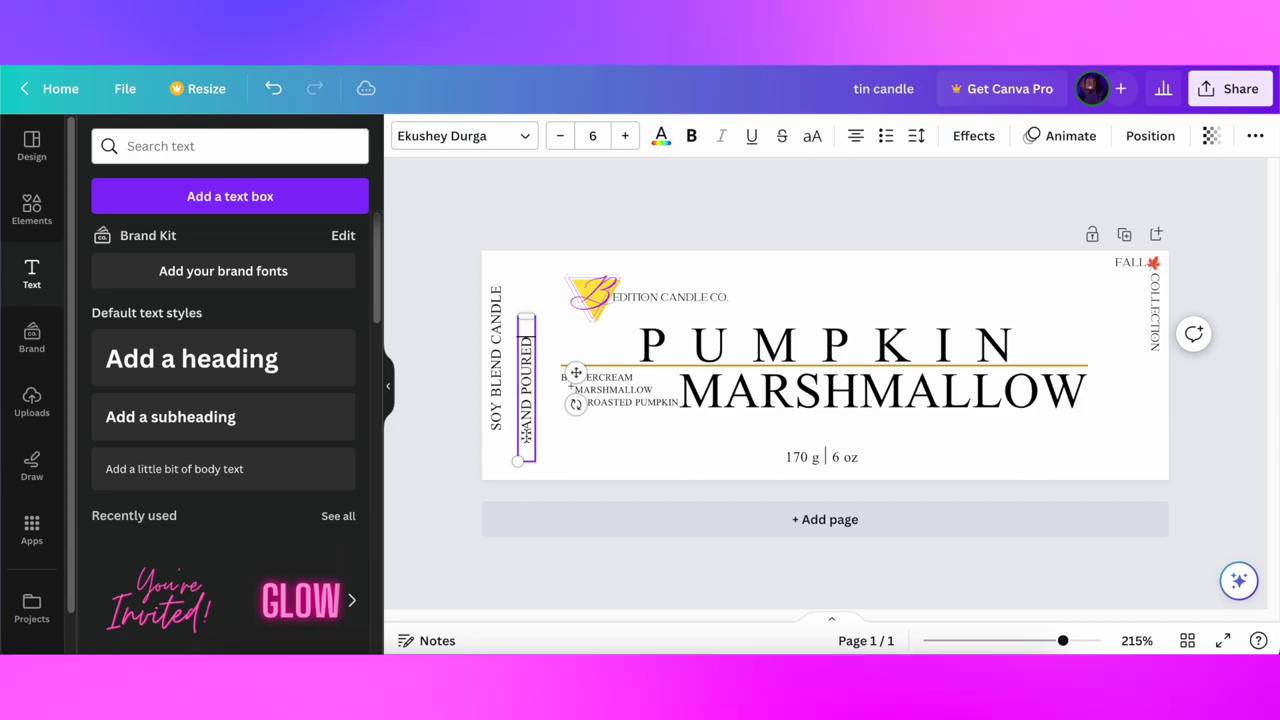
{"action": "left_click_drag", "start_coordinate": [527, 432], "coordinate": [520, 400]}
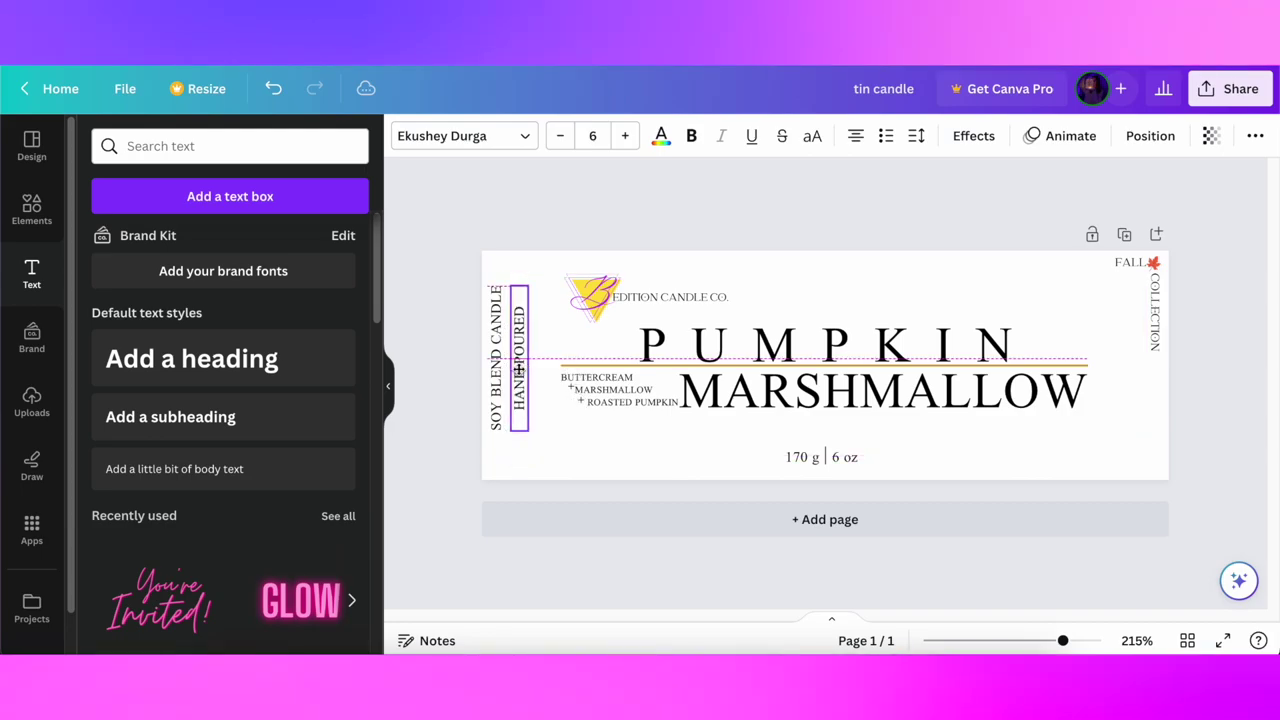
{"action": "left_click", "coordinate": [556, 440]}
- Add another gold line, move it into the label's lower left area and set its line weight to 1
{"action": "left_click", "coordinate": [32, 209]}
{"action": "left_click", "coordinate": [200, 306]}
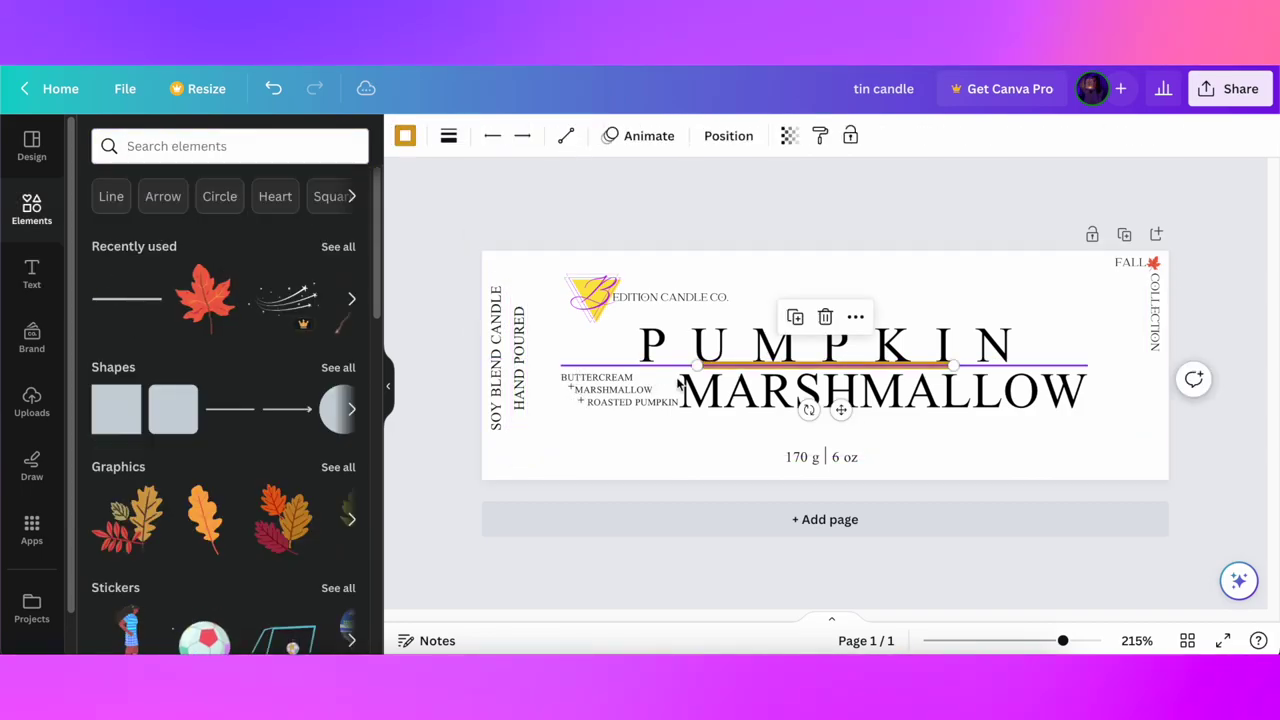
{"action": "left_click_drag", "start_coordinate": [841, 410], "coordinate": [638, 497]}
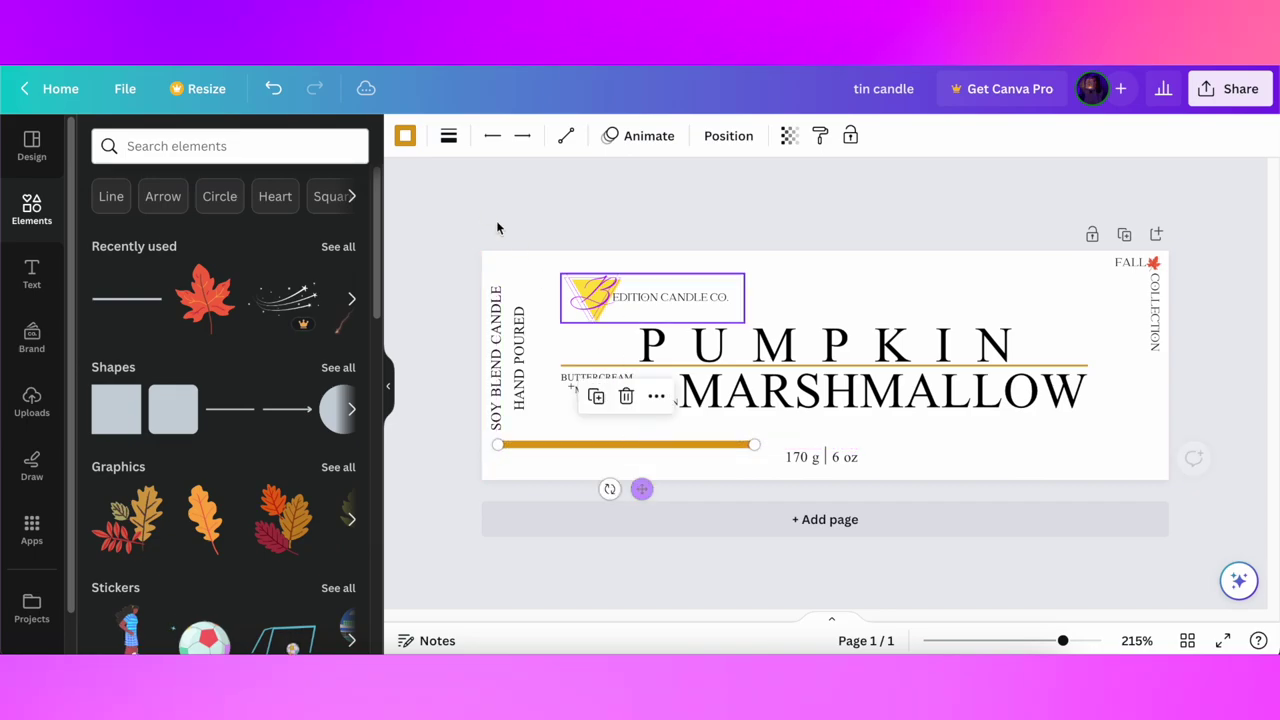
{"action": "left_click", "coordinate": [448, 135]}
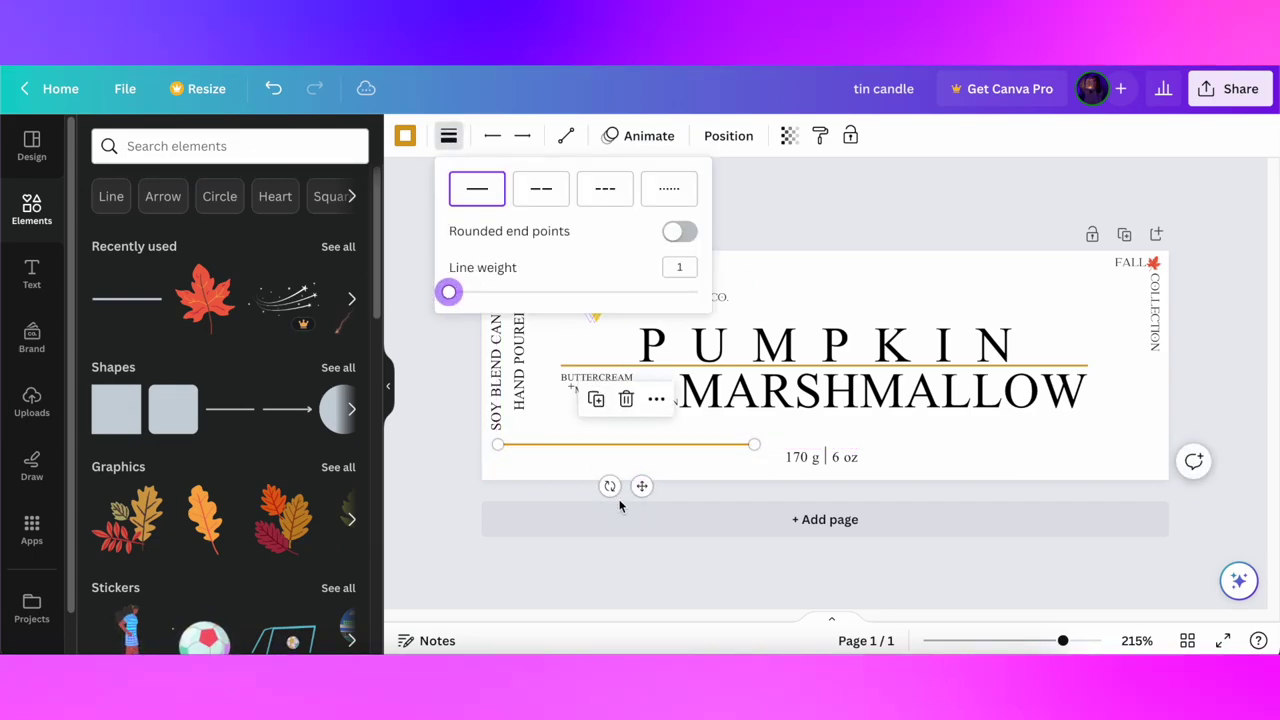
- Turn the new line vertical, shorten it to fit the label and place it between SOY BLEND CANDLE and HAND POURED
{"action": "left_click_drag", "start_coordinate": [609, 488], "coordinate": [670, 457]}
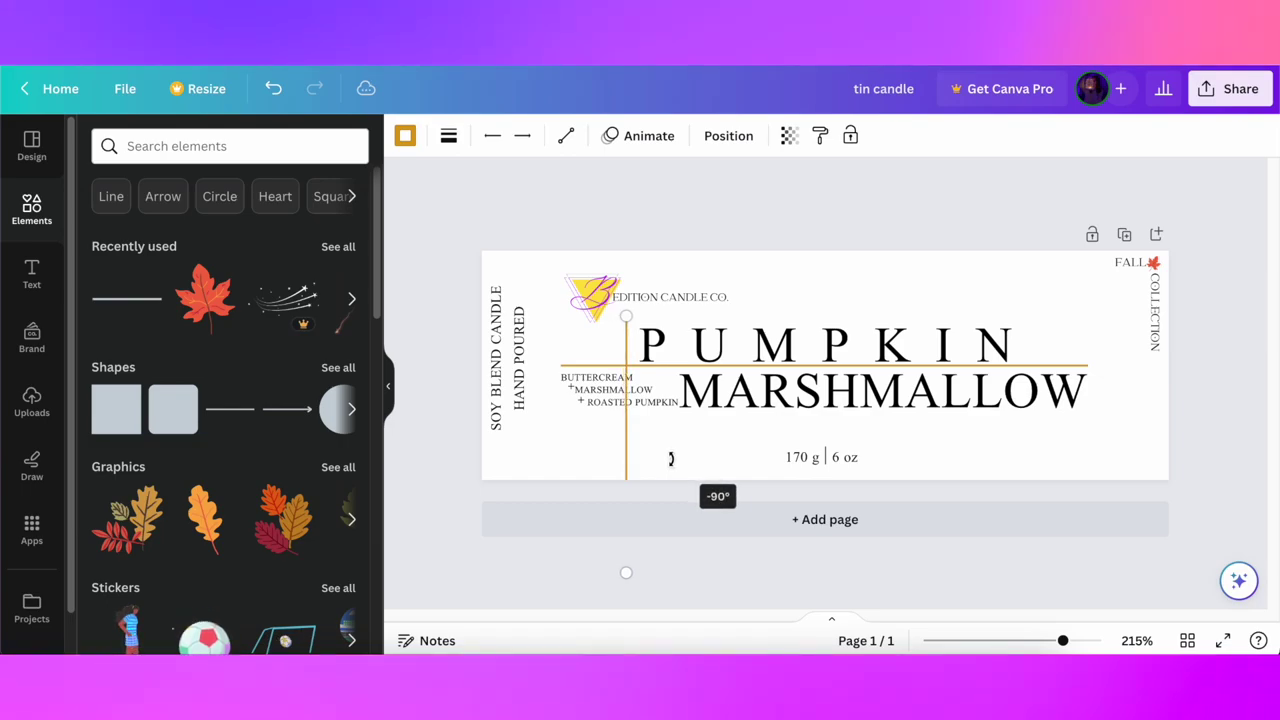
{"action": "left_click_drag", "start_coordinate": [671, 458], "coordinate": [668, 474]}
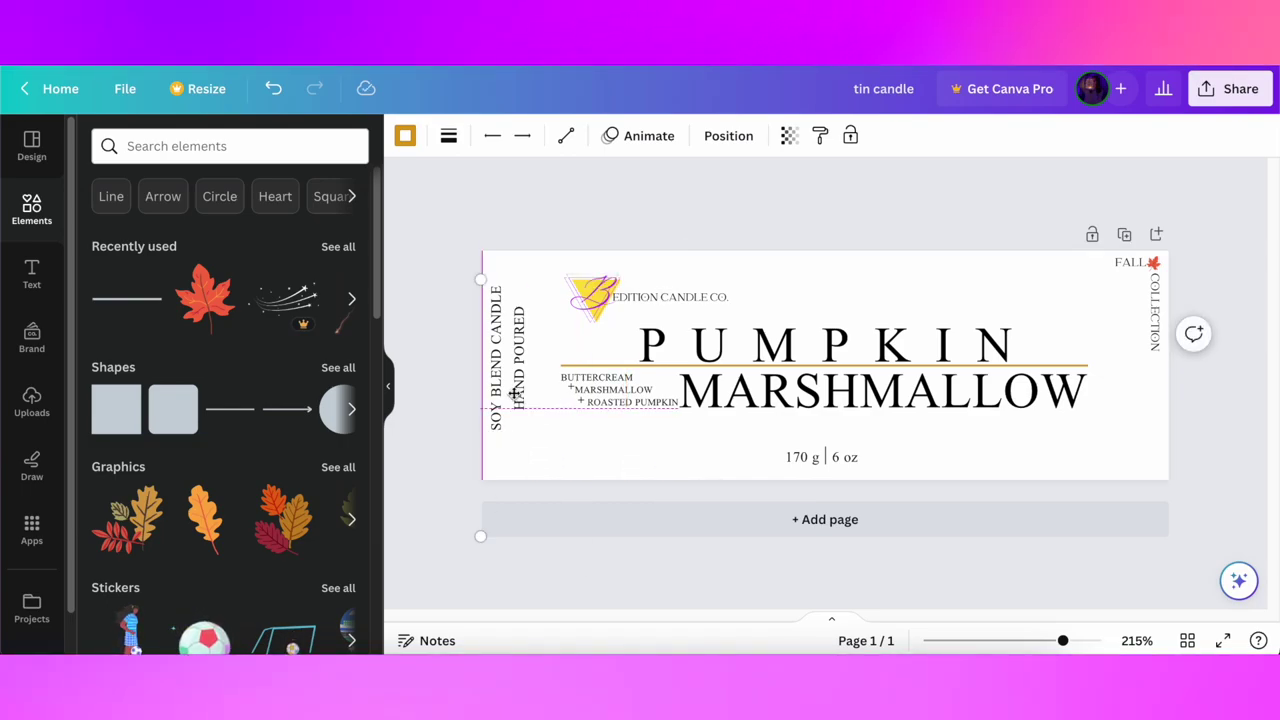
{"action": "left_click_drag", "start_coordinate": [514, 394], "coordinate": [541, 385]}
{"action": "left_click_drag", "start_coordinate": [506, 262], "coordinate": [478, 472]}
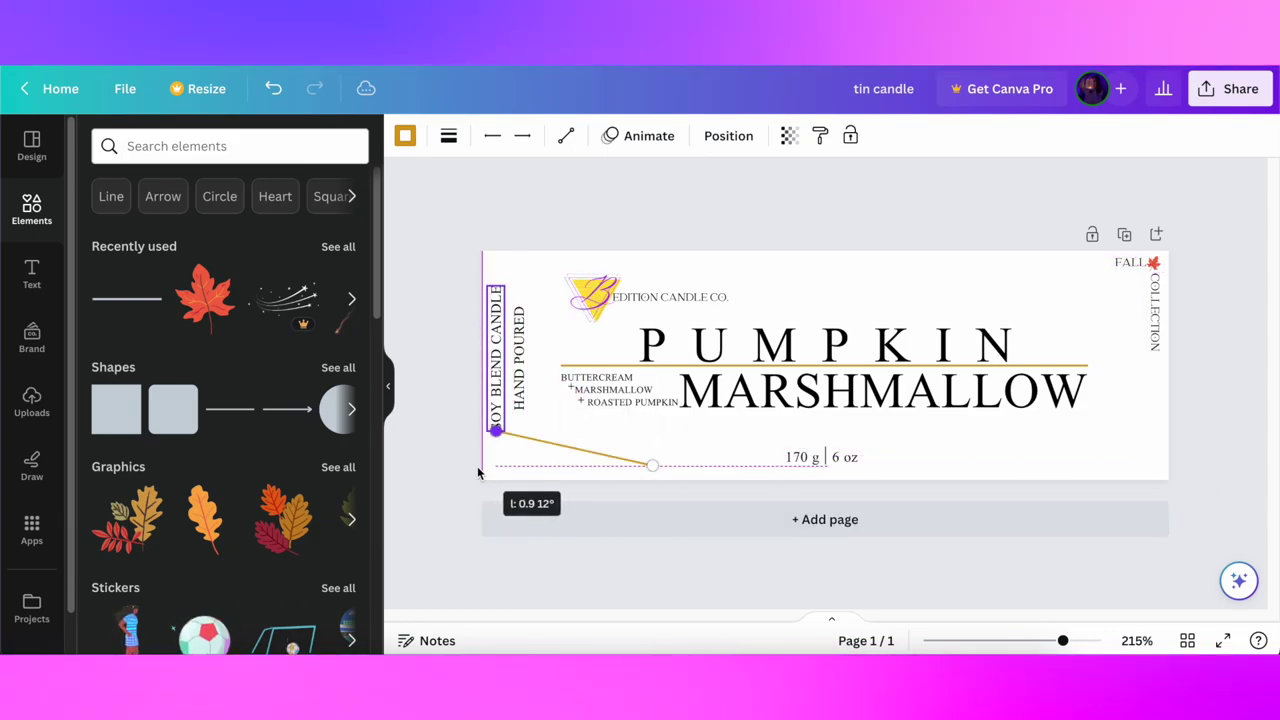
{"action": "left_click_drag", "start_coordinate": [622, 440], "coordinate": [549, 350]}
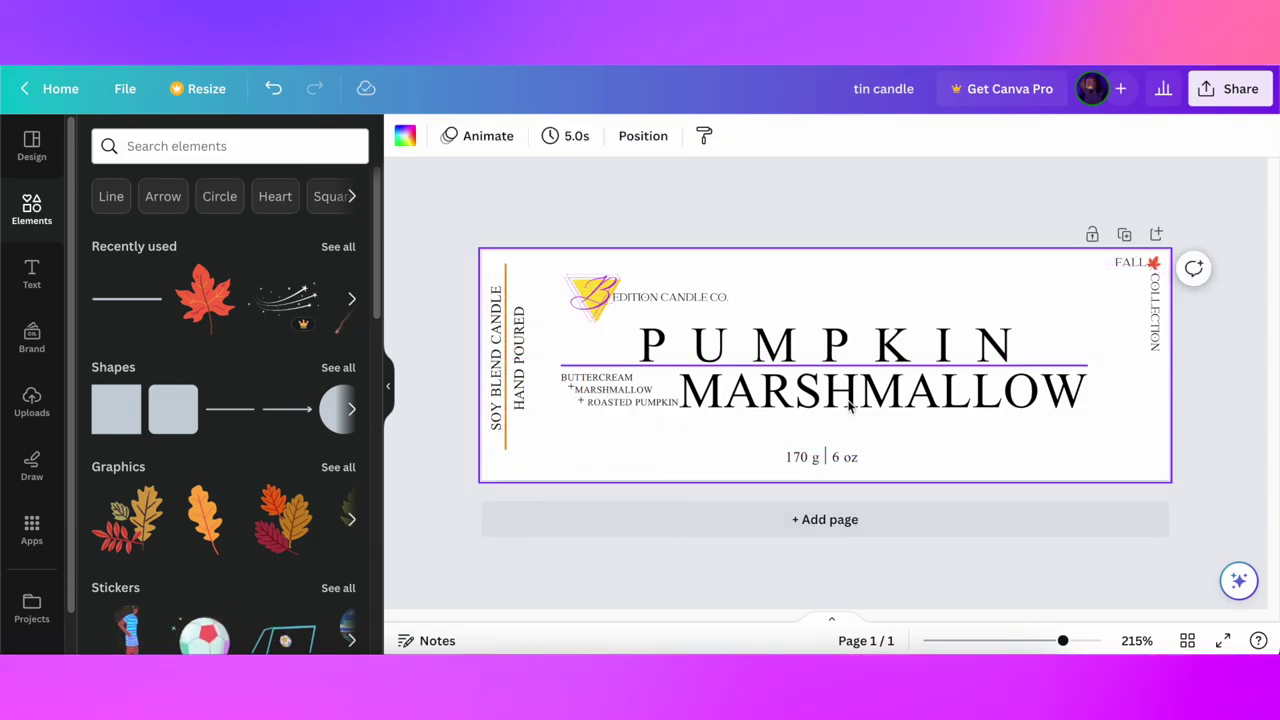
- Nudge the HAND POURED text slightly left toward the vertical line
{"action": "key", "text": "super+plus"}
{"action": "key", "text": "super+plus"}
{"action": "key", "text": "super+plus"}
{"action": "left_click_drag", "start_coordinate": [885, 615], "coordinate": [655, 612]}
{"action": "left_click", "coordinate": [515, 345]}
{"action": "key", "text": "Left"}
{"action": "left_click", "coordinate": [594, 535]}
{"action": "key", "text": "super+minus"}
{"action": "key", "text": "super+minus"}
{"action": "key", "text": "super+minus"}
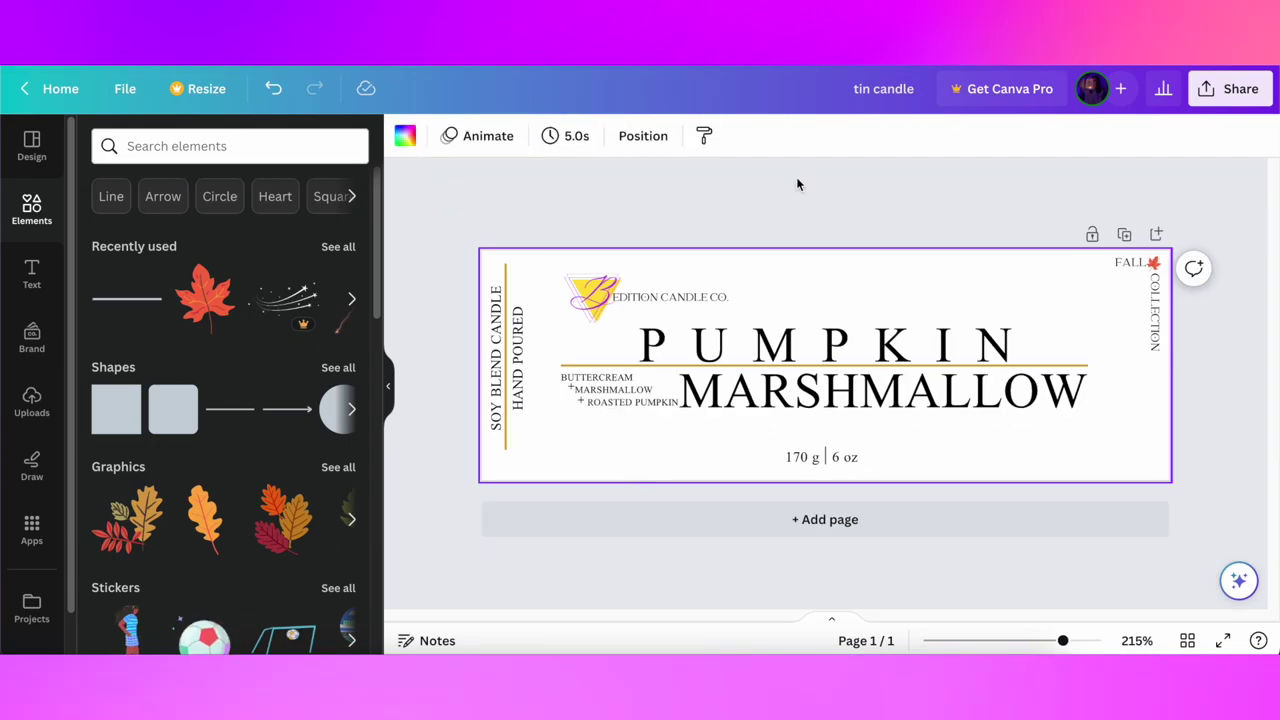
- Add the text "CRUELTY FREE&VEGAN", shrink it to match the small texts and place it at the foot of the vertical line
{"action": "type", "text": "tCRUELTY FREE&VEGAN"}
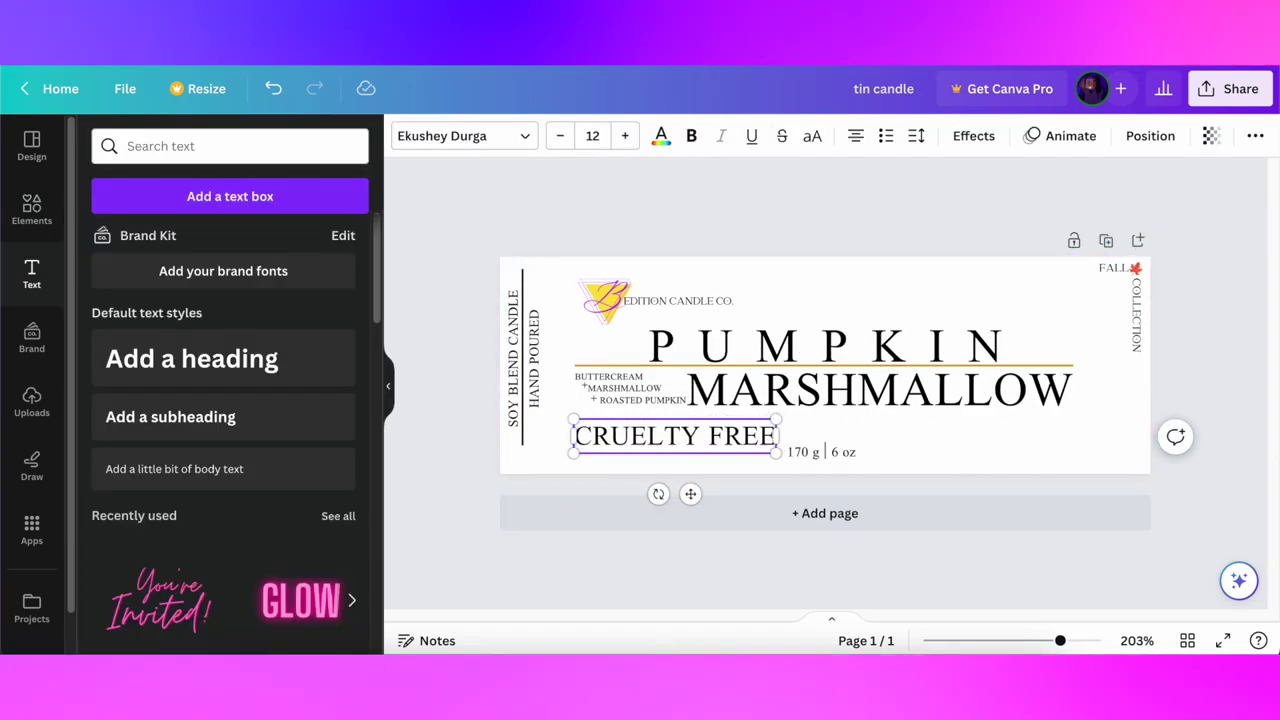
{"action": "left_click", "coordinate": [592, 136]}
{"action": "left_click", "coordinate": [592, 173]}
{"action": "left_click_drag", "start_coordinate": [691, 477], "coordinate": [623, 505]}
- Add a "." text, enlarge it into a bullet and place it between HAND POURED and CRUELTY FREE&VEGAN
{"action": "key", "text": "t"}
{"action": "type", "text": "/"}
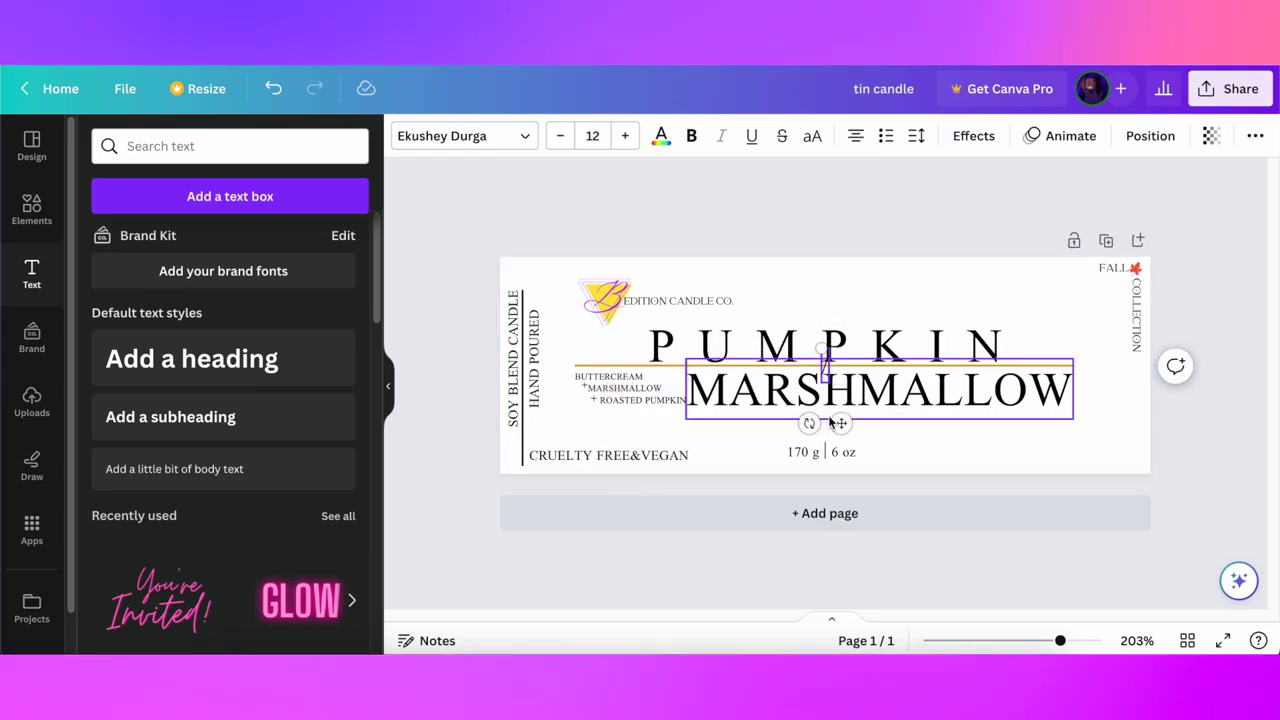
{"action": "key", "text": "BackSpace"}
{"action": "type", "text": "."}
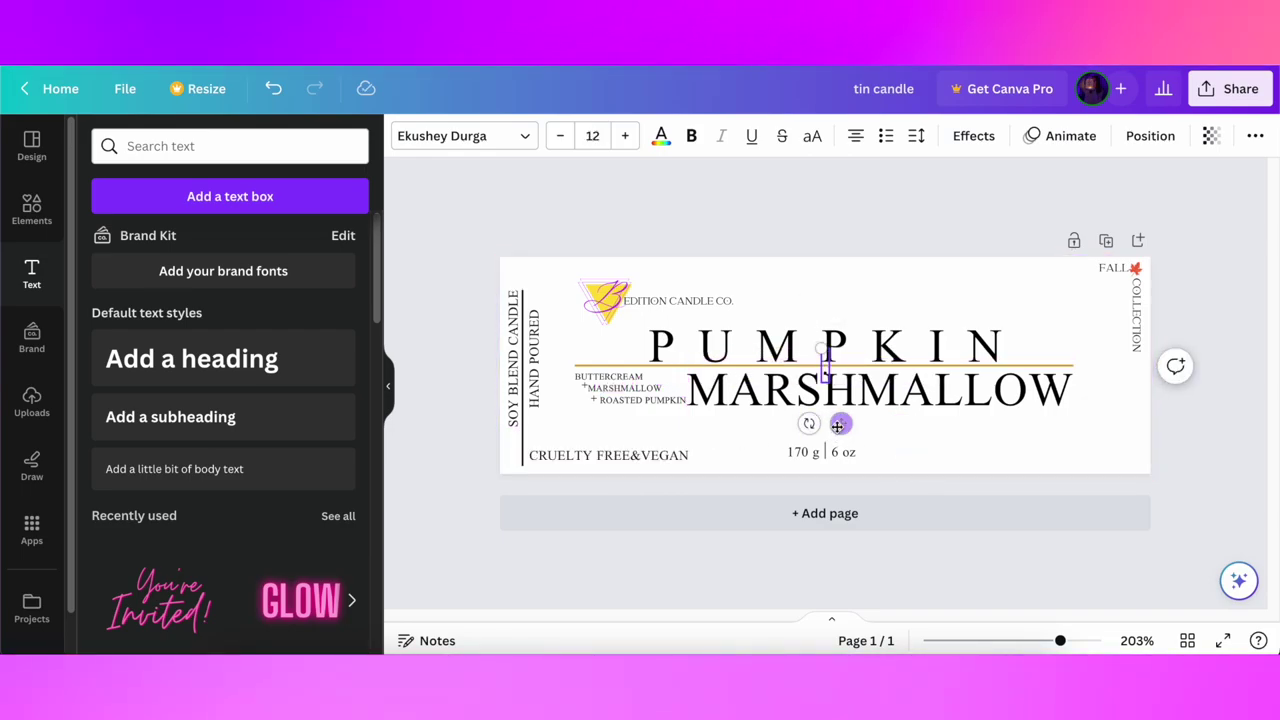
{"action": "left_click_drag", "start_coordinate": [838, 426], "coordinate": [694, 466]}
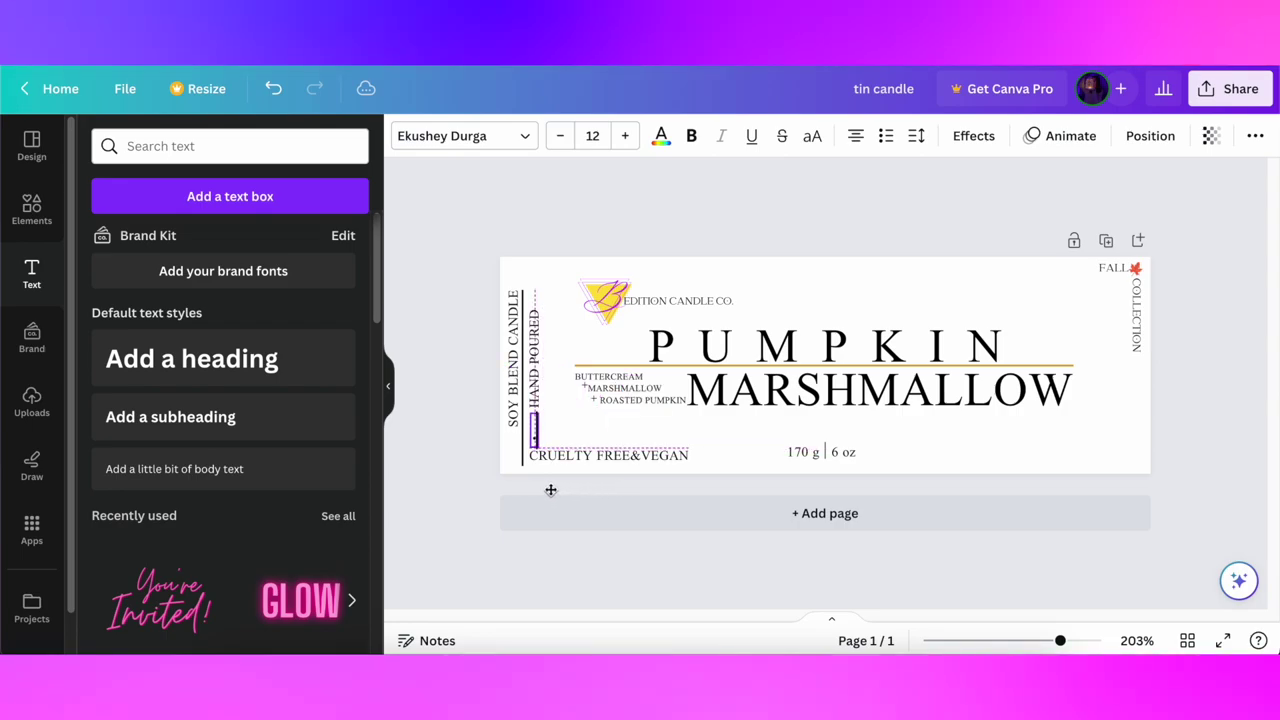
{"action": "left_click_drag", "start_coordinate": [534, 414], "coordinate": [490, 374]}
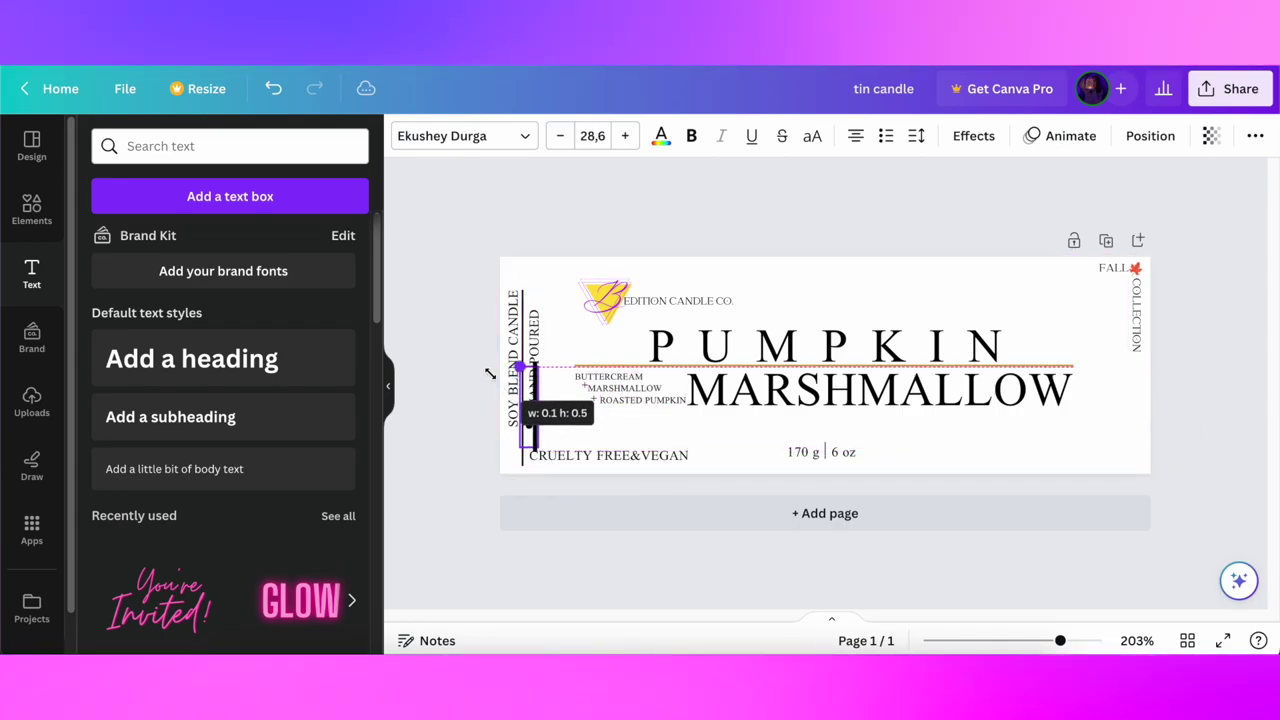
{"action": "left_click_drag", "start_coordinate": [543, 485], "coordinate": [550, 504]}
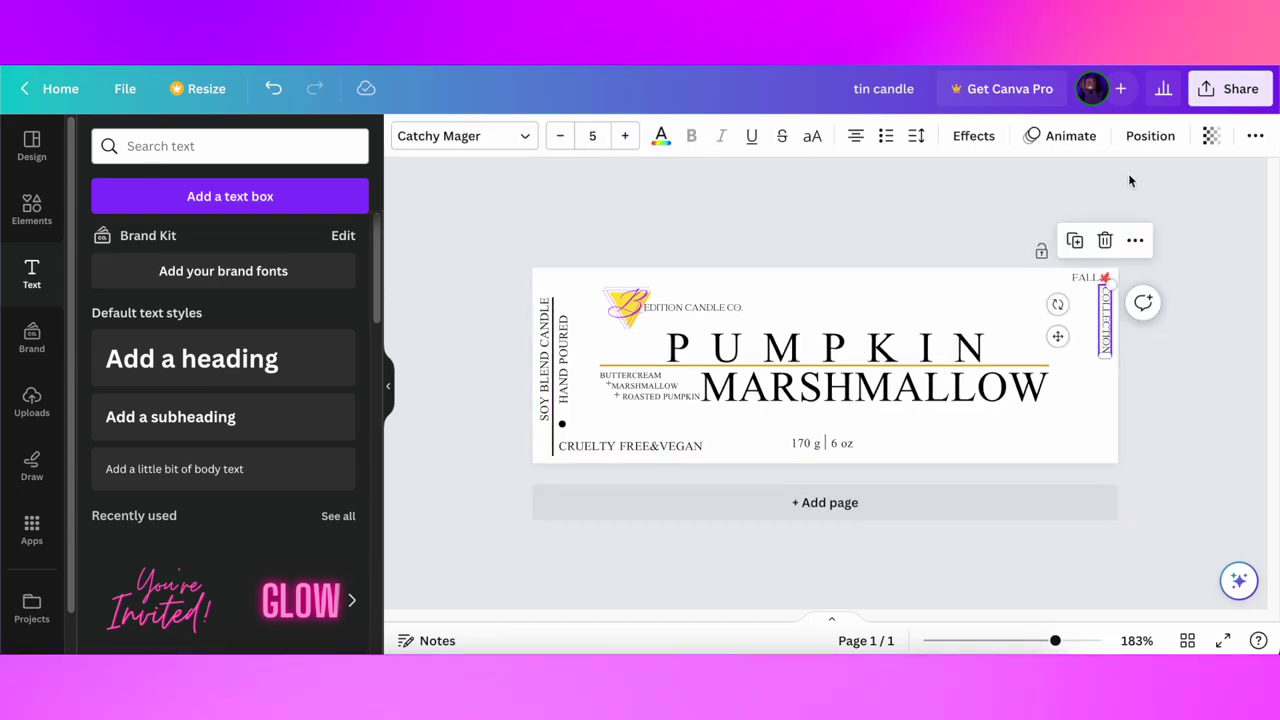
- Widen the vertical COLLECTION text's letter spacing to about 509 and adjust its position along the right edge
{"action": "left_click", "coordinate": [916, 136]}
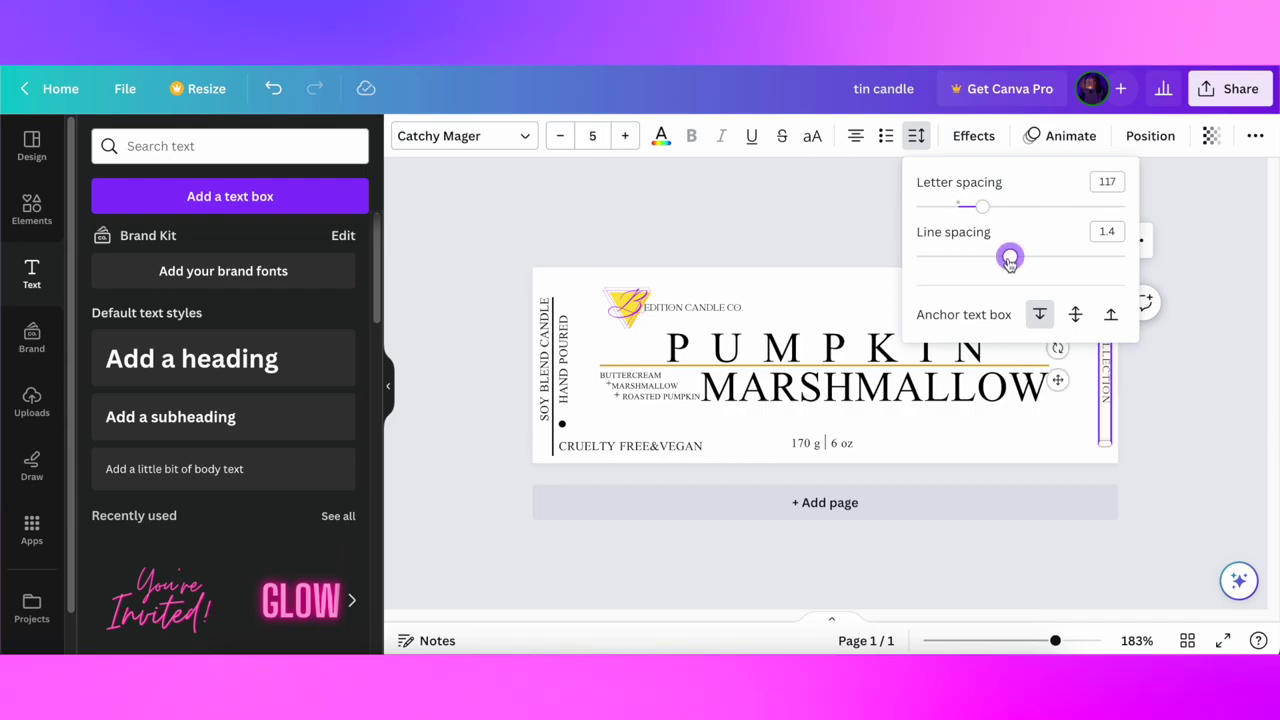
{"action": "left_click_drag", "start_coordinate": [1017, 213], "coordinate": [1053, 218]}
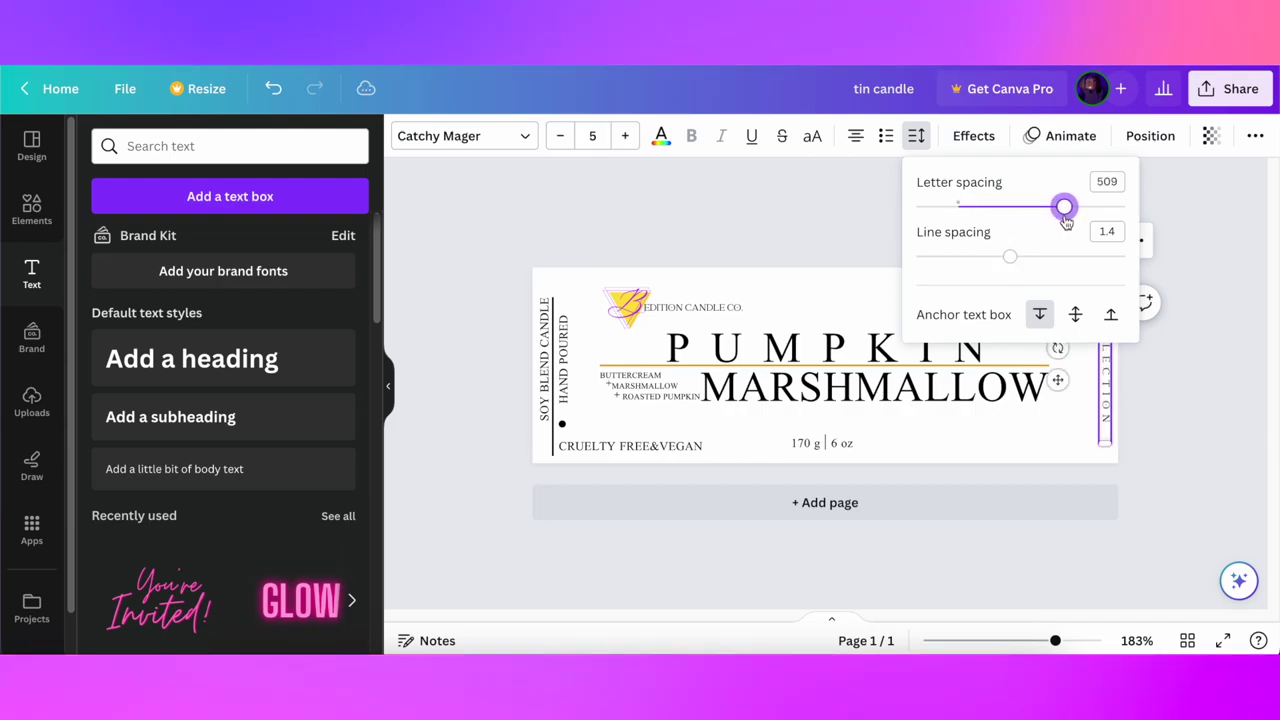
{"action": "left_click", "coordinate": [1075, 429]}
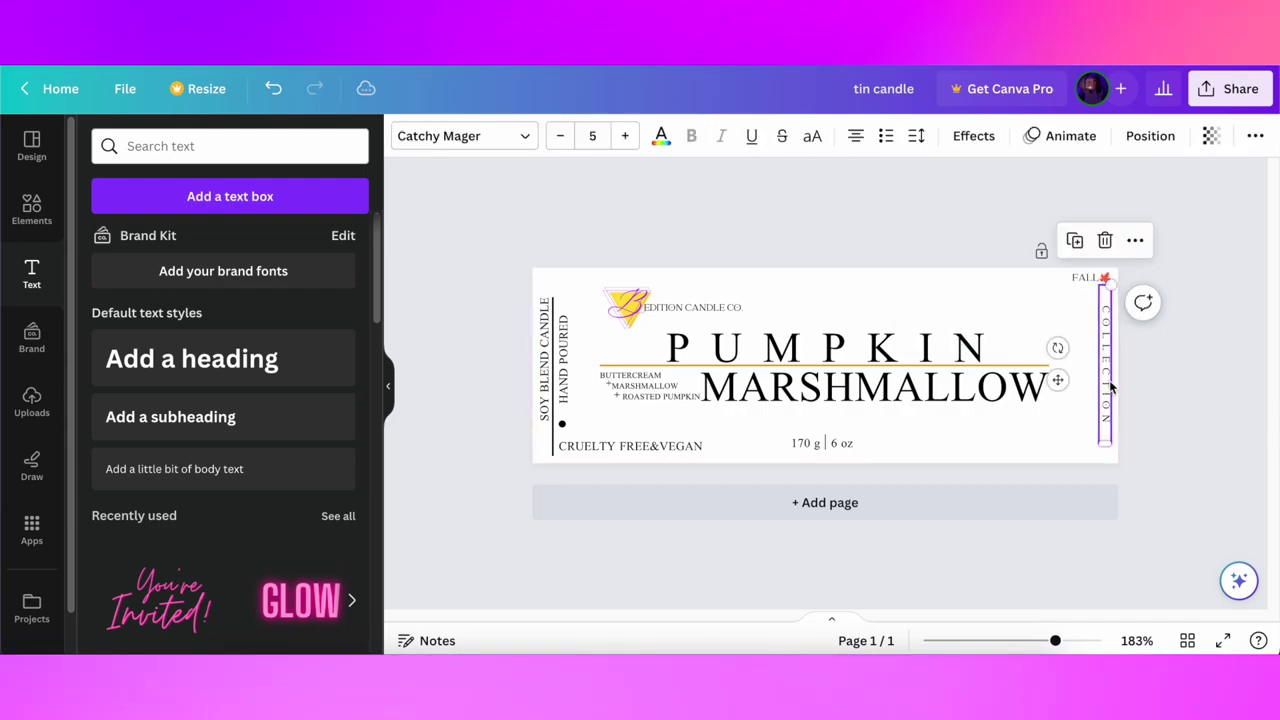
{"action": "left_click_drag", "start_coordinate": [1110, 387], "coordinate": [1110, 376]}
- Shift the bullet slightly down to centre it between HAND POURED and CRUELTY FREE&VEGAN
{"action": "left_click", "coordinate": [1097, 365]}
{"action": "scroll", "coordinate": [916, 363], "scroll_direction": "up", "scroll_amount": 3}
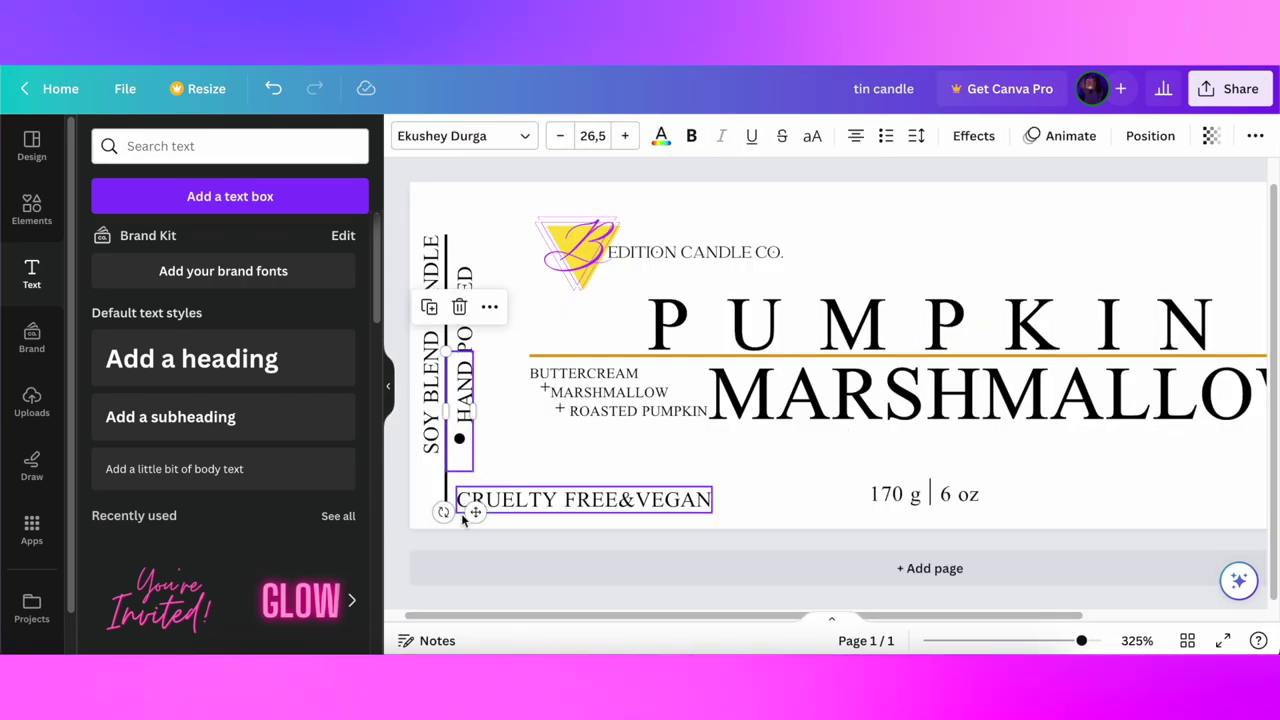
{"action": "left_click_drag", "start_coordinate": [482, 528], "coordinate": [483, 541]}
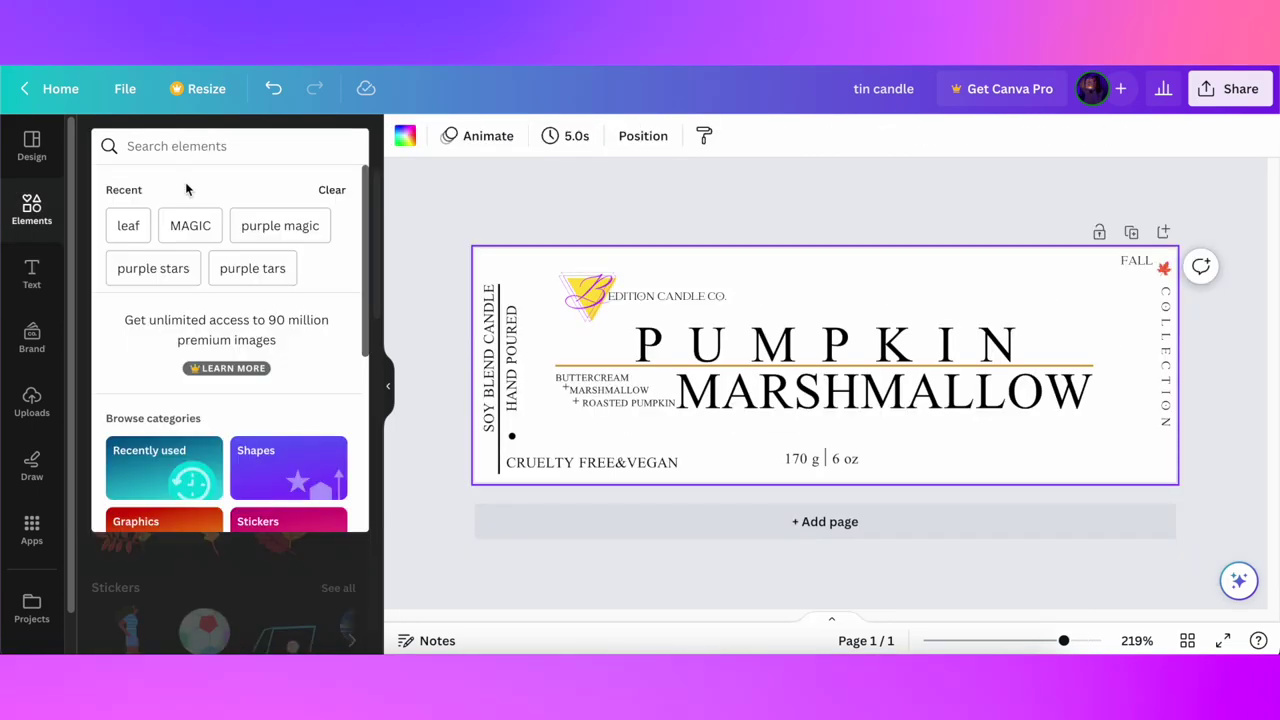
- Search the elements for "PUMPKIN", browse the graphics and add the free orange pumpkin with the dark brown stem
{"action": "type", "text": "PUMPKIN"}
{"action": "key", "text": "Return"}
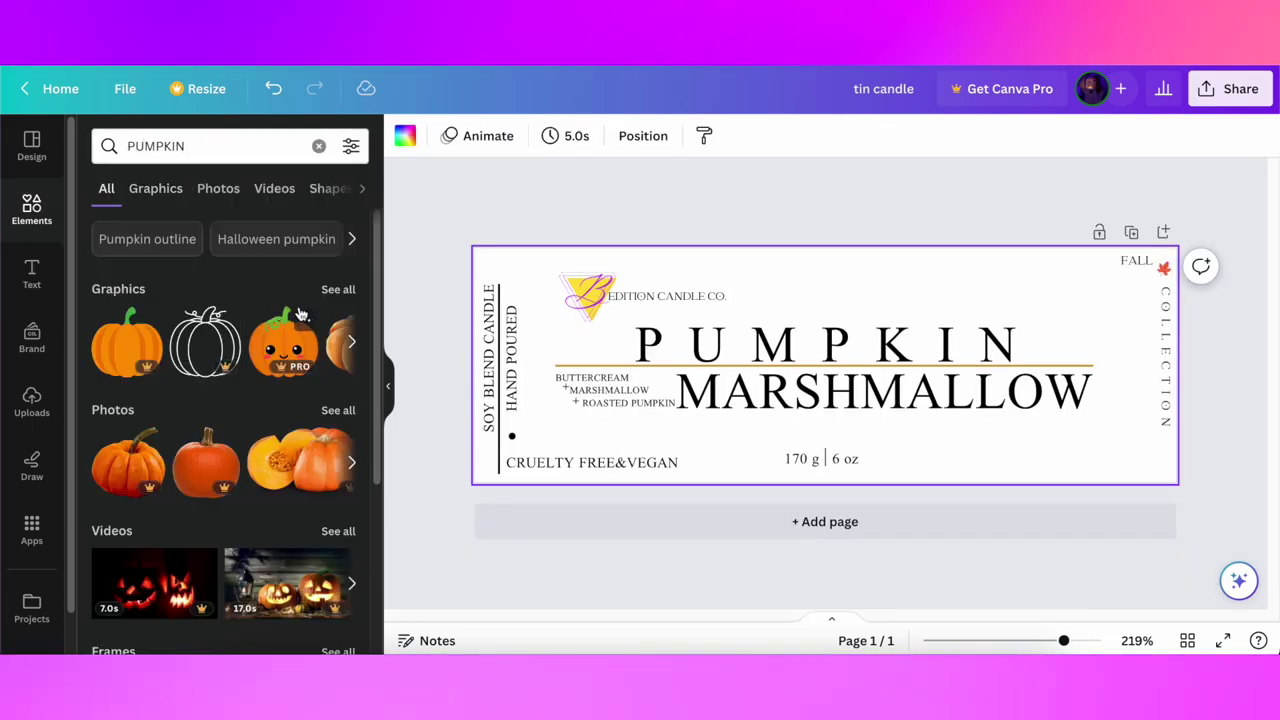
{"action": "left_click", "coordinate": [338, 289]}
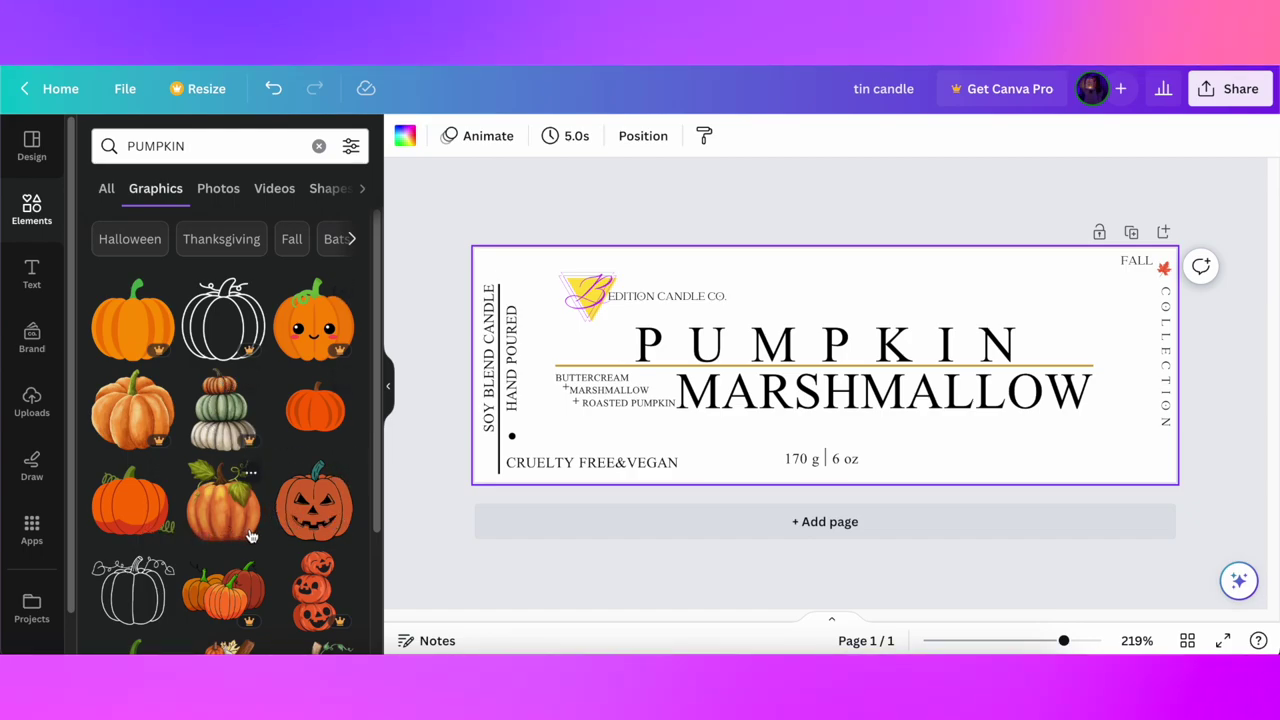
{"action": "scroll", "coordinate": [250, 530], "scroll_direction": "down", "scroll_amount": 4}
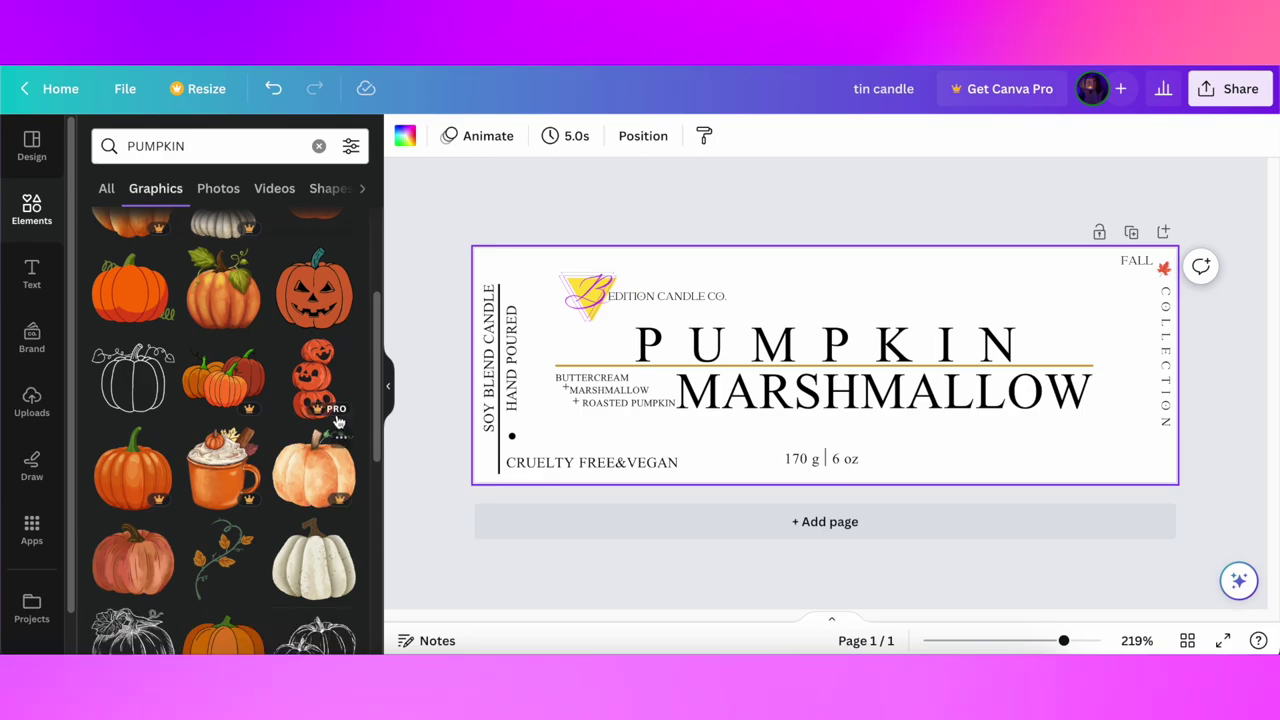
{"action": "scroll", "coordinate": [338, 422], "scroll_direction": "down", "scroll_amount": 5}
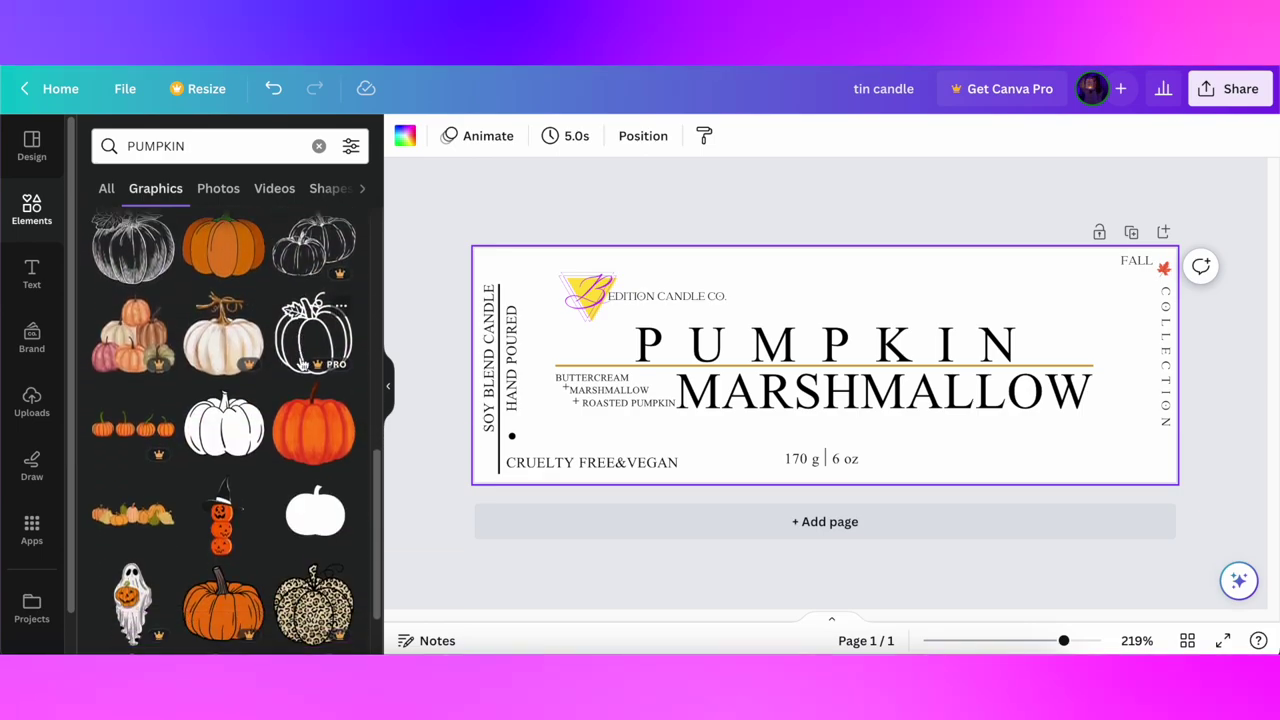
{"action": "scroll", "coordinate": [305, 380], "scroll_direction": "down", "scroll_amount": 5}
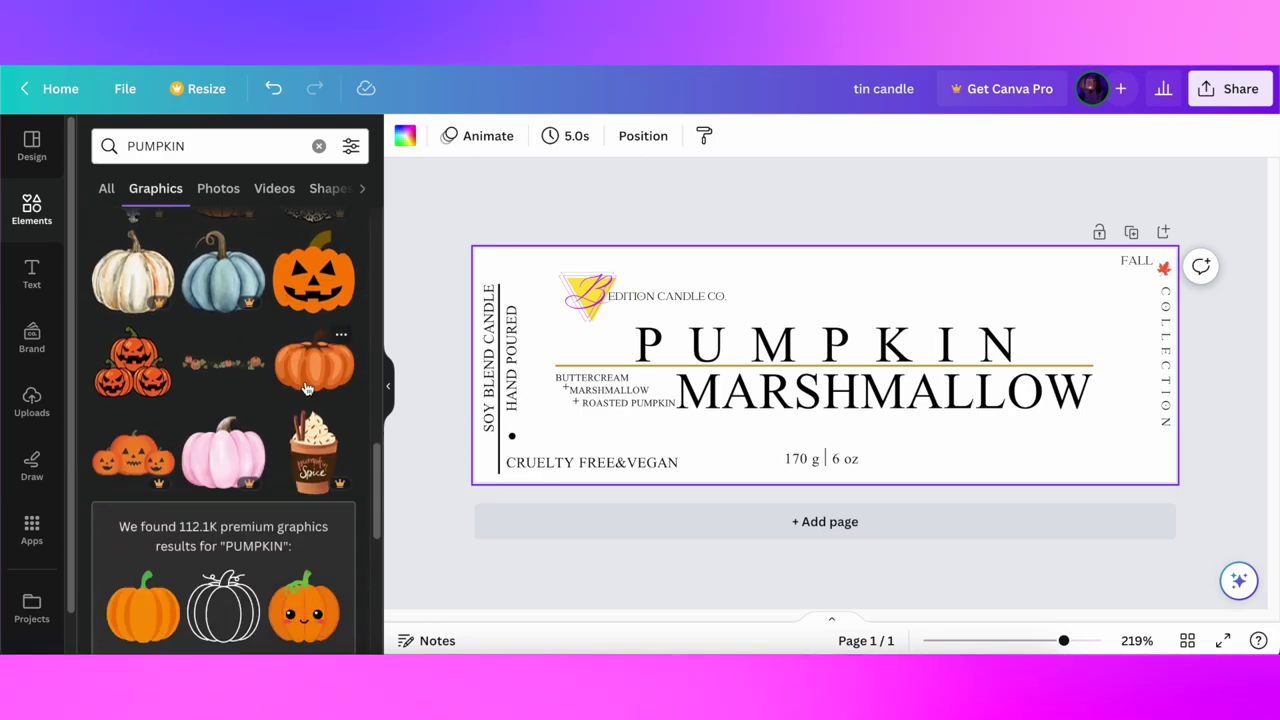
{"action": "left_click", "coordinate": [310, 370]}
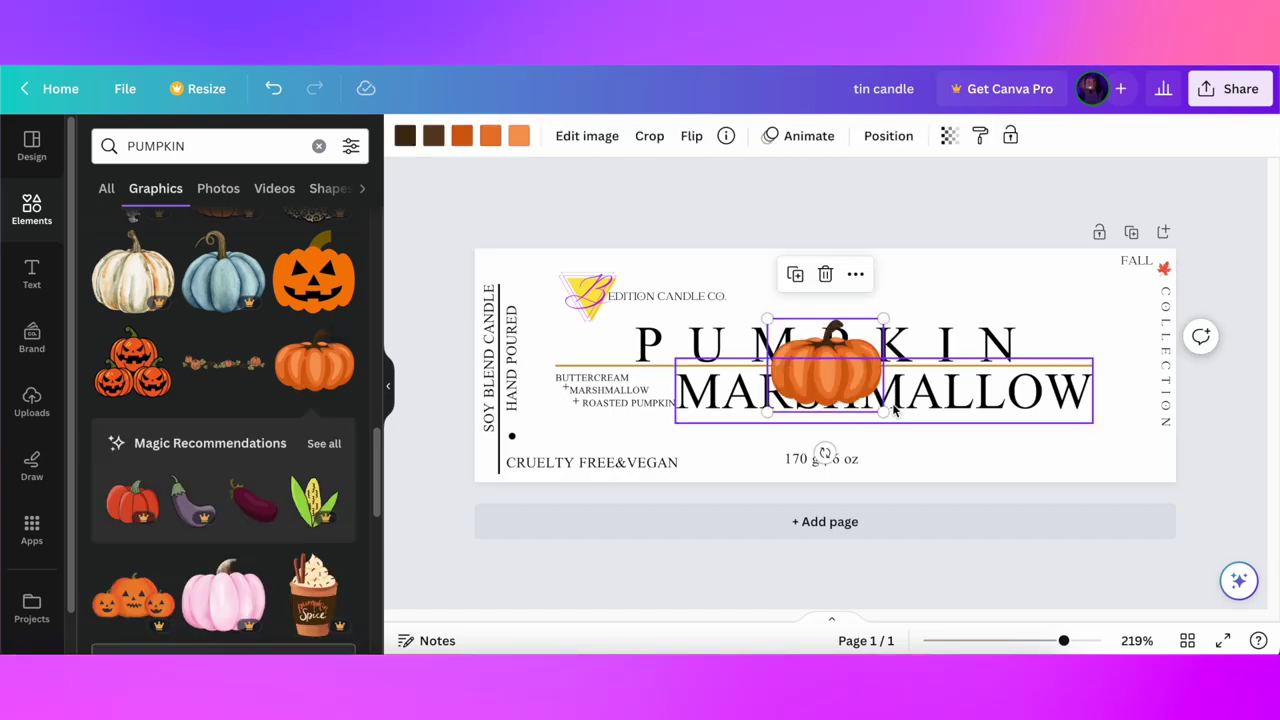
- Shrink the pumpkin graphic and place it after the N of PUMPKIN, resting just above the gold line
{"action": "left_click_drag", "start_coordinate": [893, 408], "coordinate": [867, 381]}
{"action": "left_click_drag", "start_coordinate": [1009, 377], "coordinate": [1104, 305]}
{"action": "left_click", "coordinate": [1043, 500]}
{"action": "left_click", "coordinate": [1063, 337]}
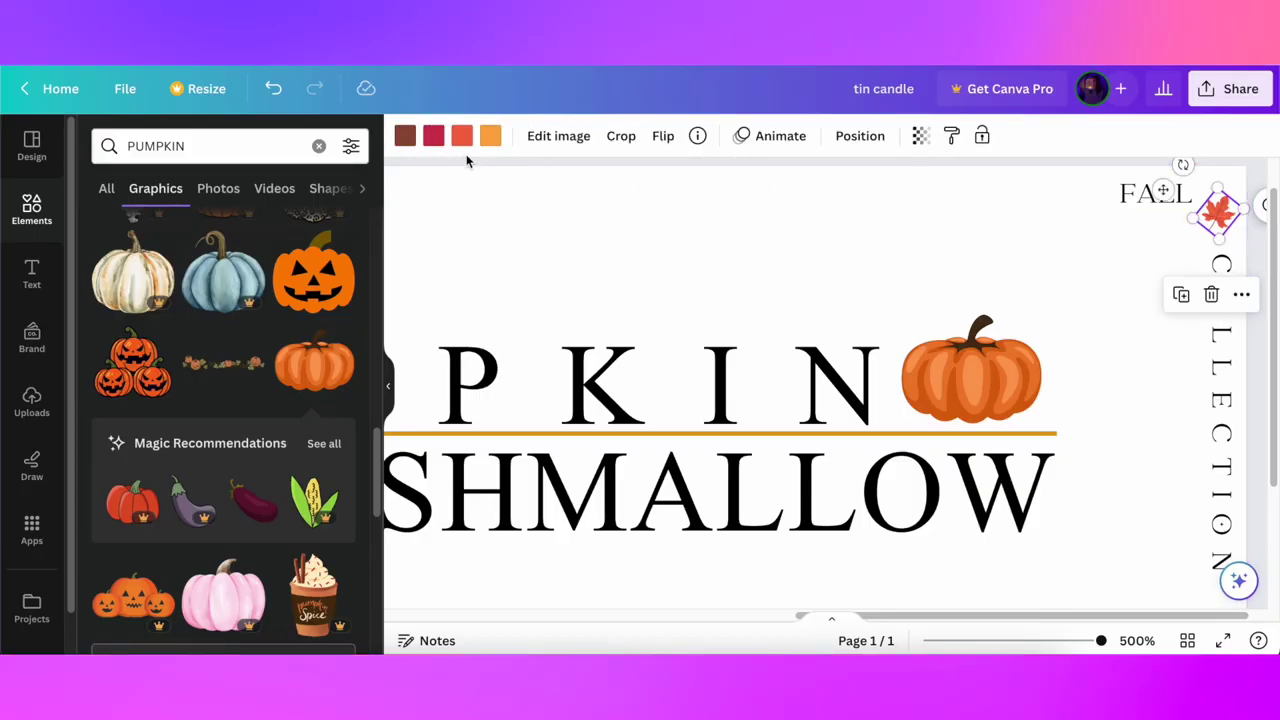
- Recolour the red parts of the maple leaf beside FALL to the document orange #f28127
{"action": "left_click", "coordinate": [461, 137]}
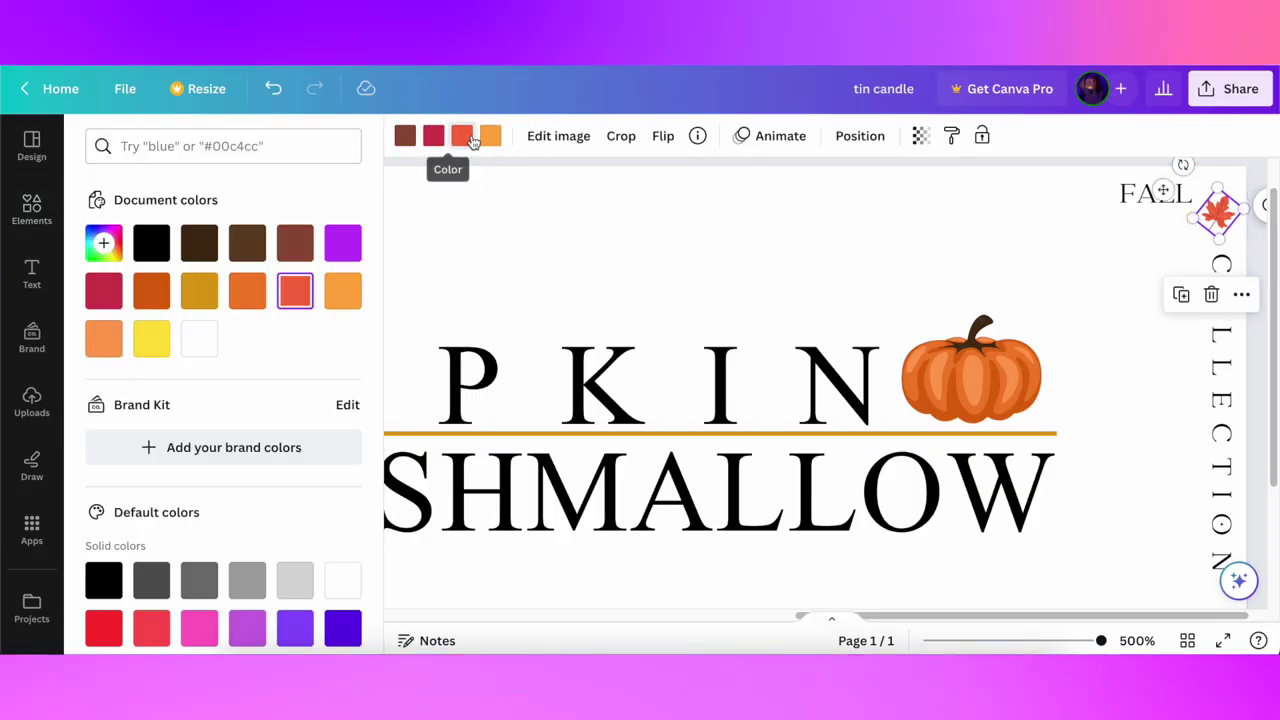
{"action": "left_click", "coordinate": [248, 300]}
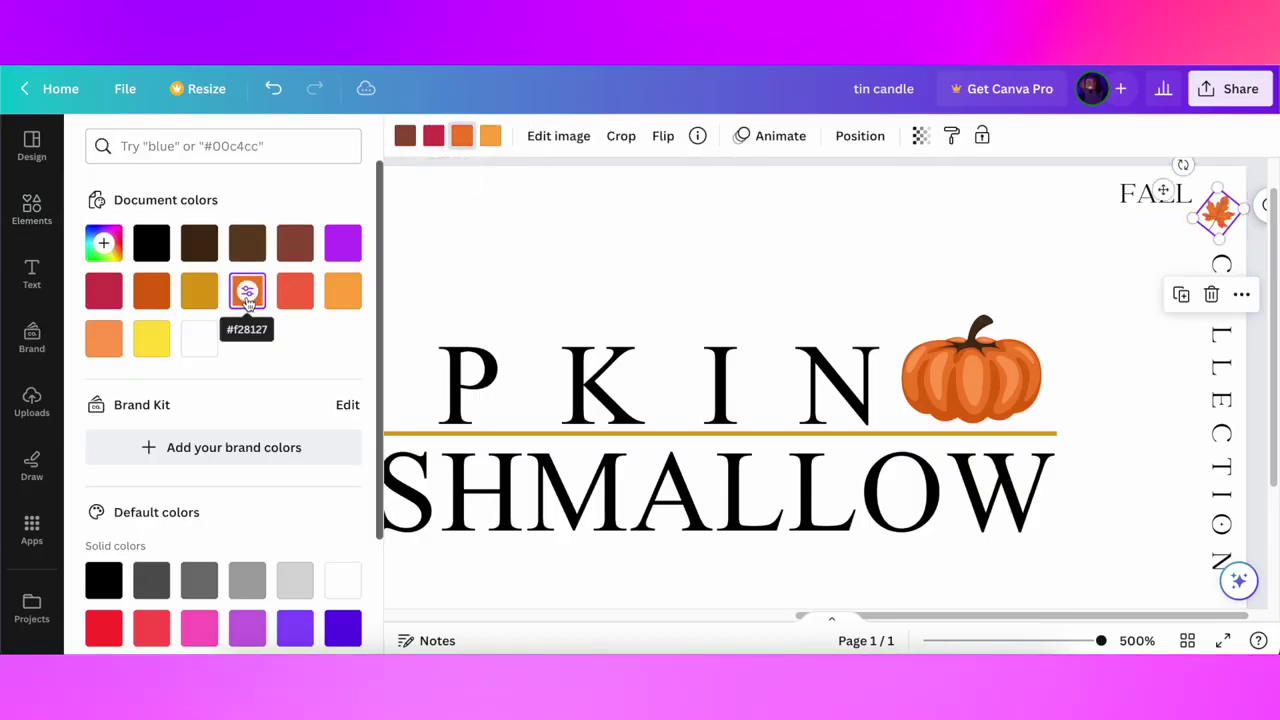
{"action": "left_click", "coordinate": [991, 240]}
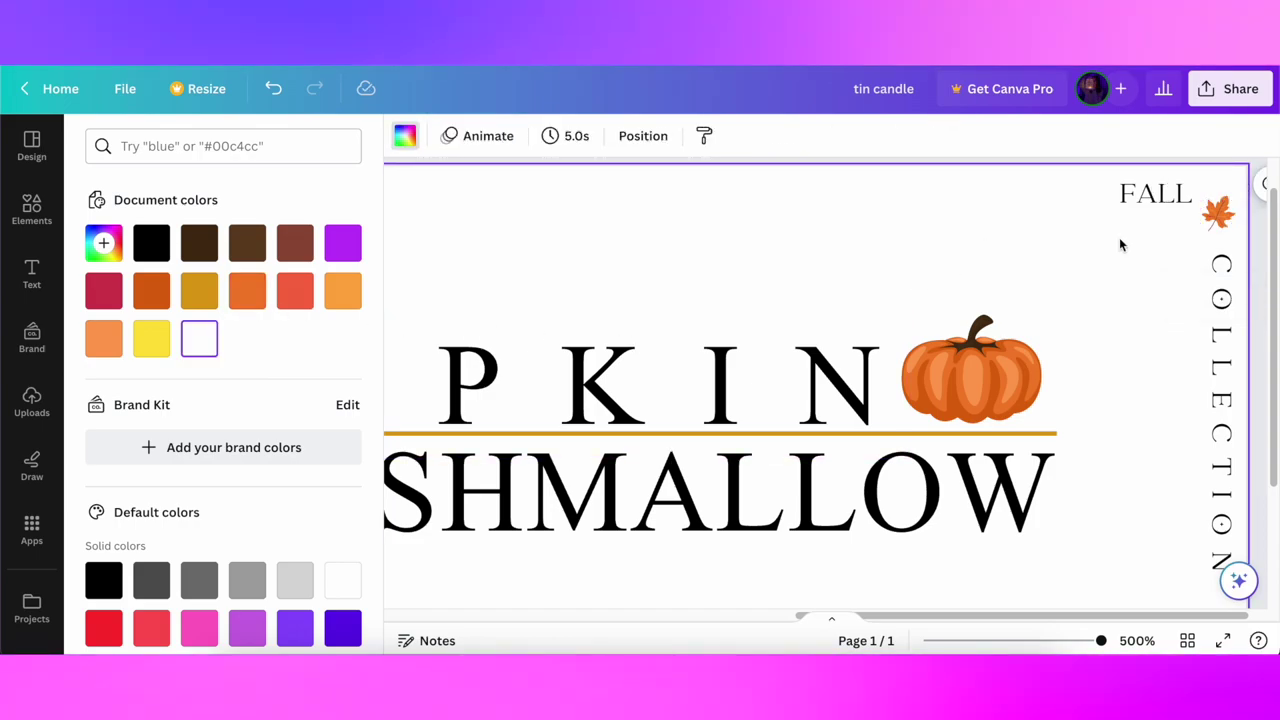
- Nudge the plus sign before ROASTED PUMPKIN slightly left to clear the text
{"action": "scroll", "coordinate": [1119, 237], "scroll_direction": "down", "scroll_amount": 5}
{"action": "left_click_drag", "start_coordinate": [560, 431], "coordinate": [543, 429]}
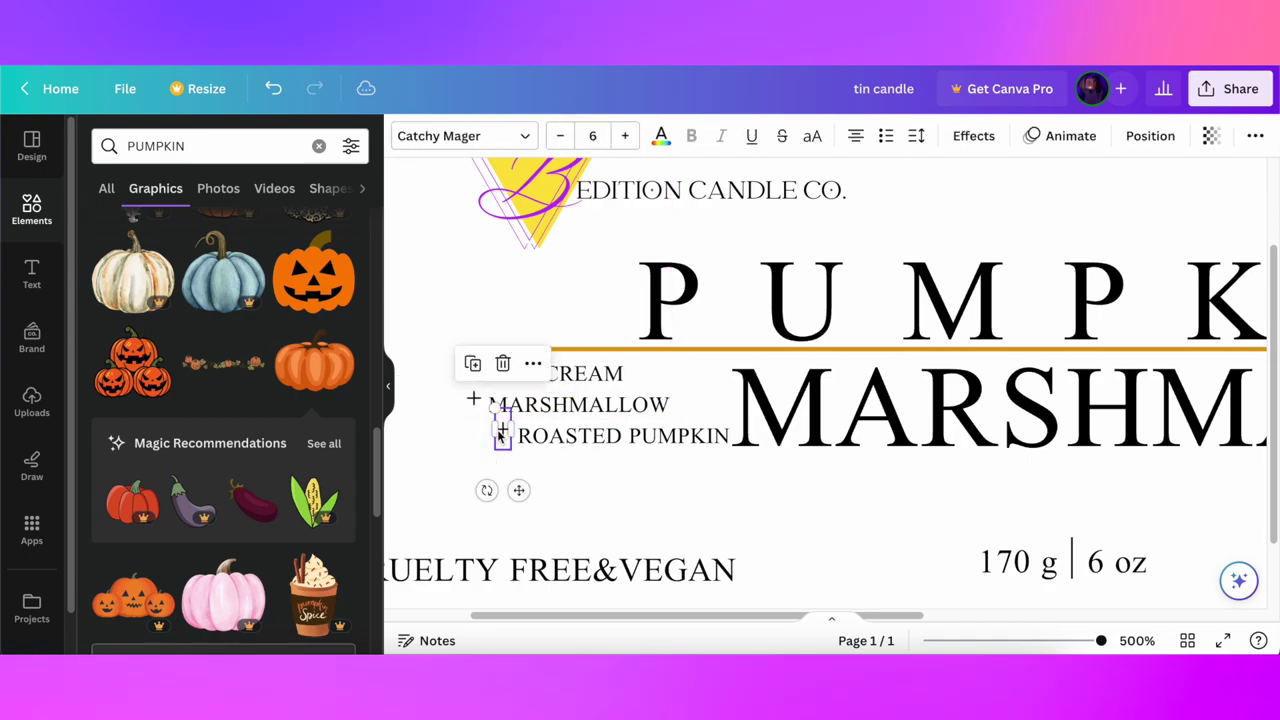
{"action": "left_click", "coordinate": [594, 486]}
- Download the tin candle label as a PDF Print file and preview the downloaded tin candle.pdf
{"action": "scroll", "coordinate": [797, 486], "scroll_direction": "down", "scroll_amount": 5}
{"action": "scroll", "coordinate": [843, 508], "scroll_direction": "up", "scroll_amount": 4}
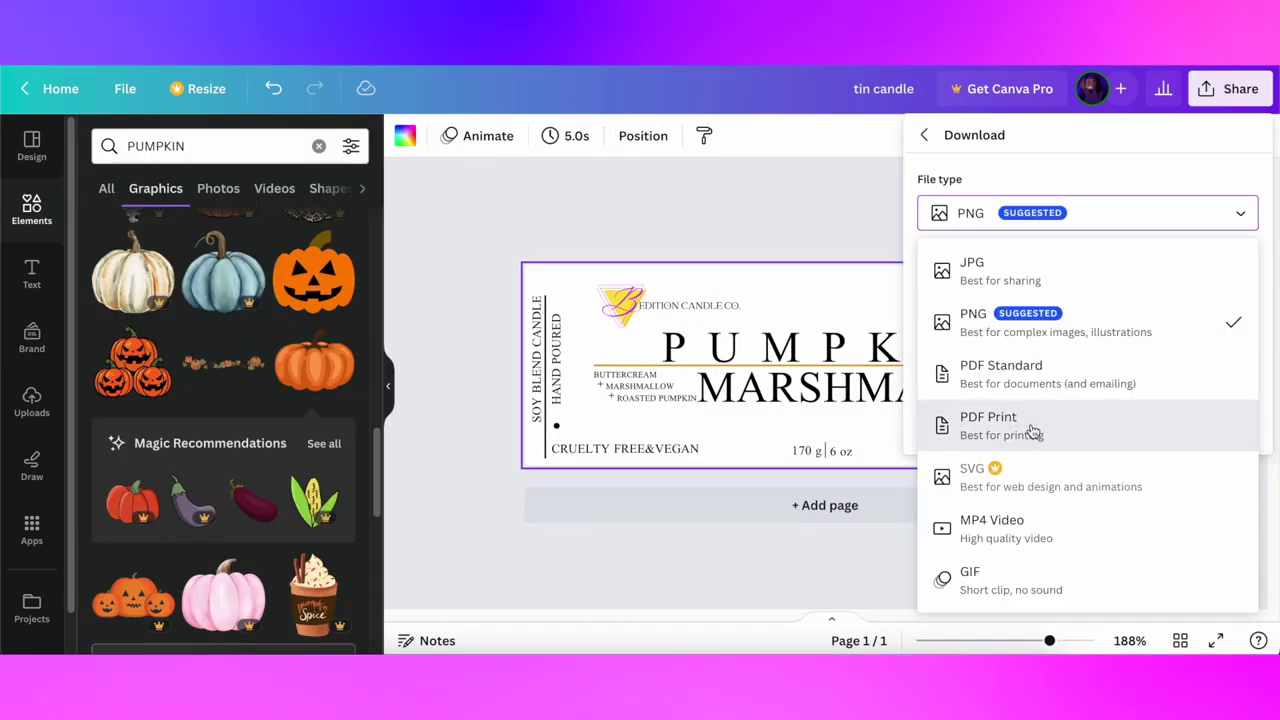
{"action": "left_click", "coordinate": [1033, 430]}
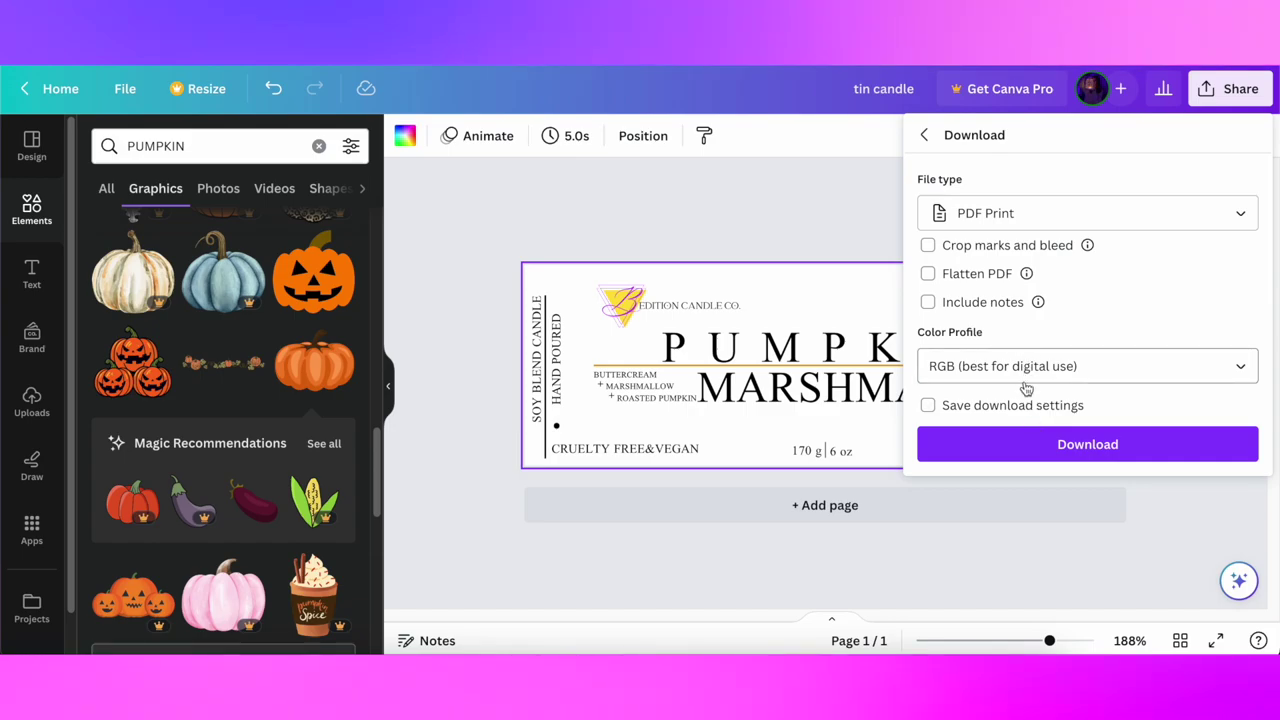
{"action": "left_click", "coordinate": [1043, 440]}
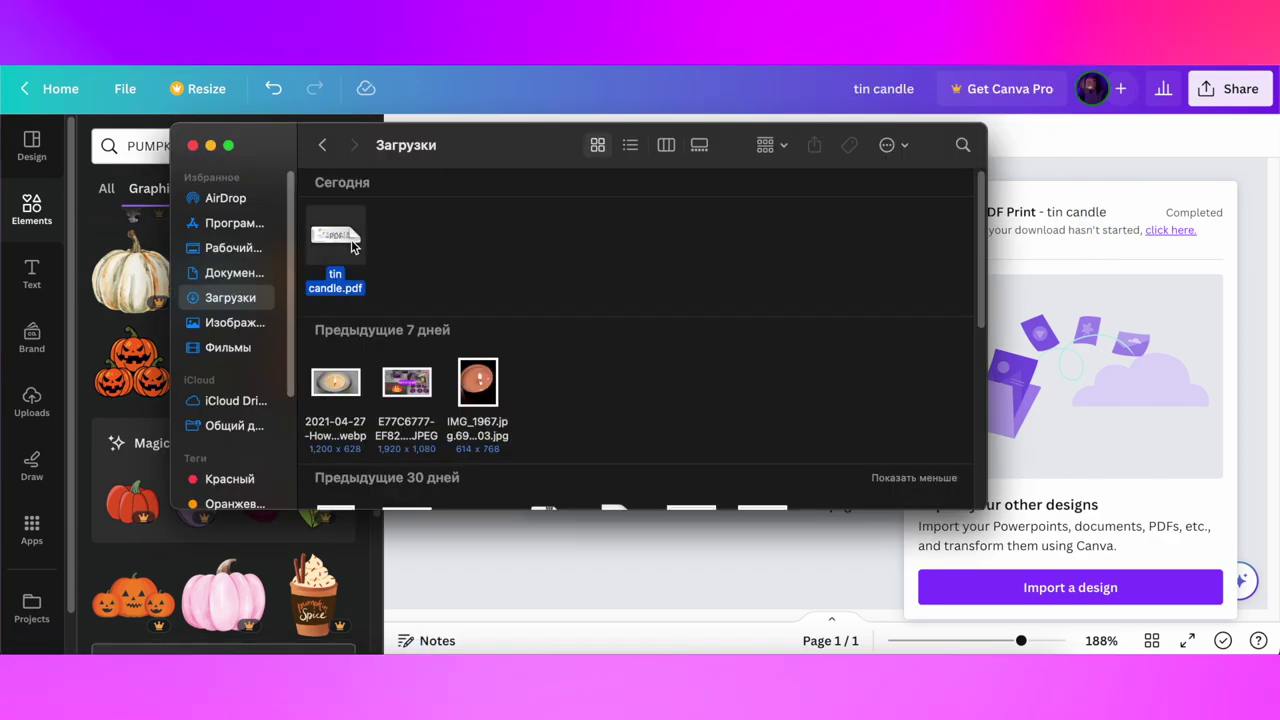
{"action": "key", "text": "space"}
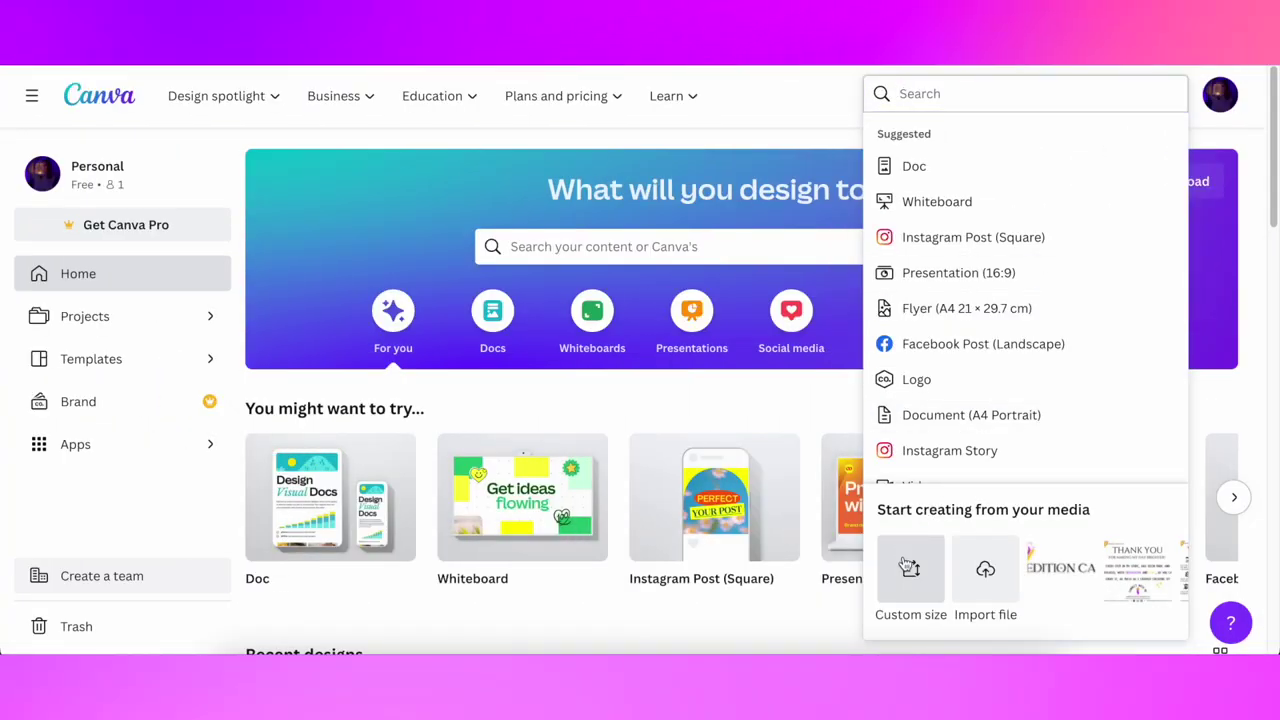
- Create a new custom-size design for the amber label with a width of 2,675
{"action": "left_click", "coordinate": [908, 567]}
{"action": "left_click_drag", "start_coordinate": [919, 216], "coordinate": [882, 215]}
{"action": "type", "text": "2,675"}
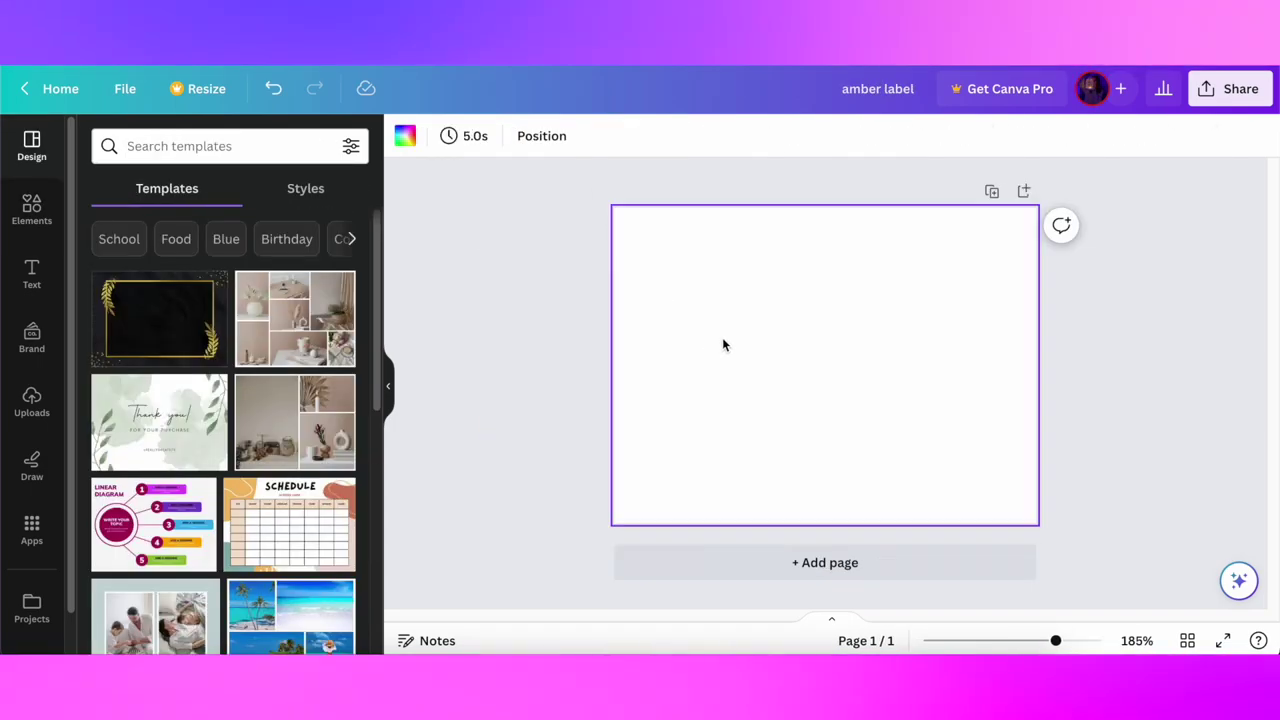
- Paste the complete tin label design into the blank amber label page and move it down to the middle
{"action": "key", "text": "ctrl+v"}
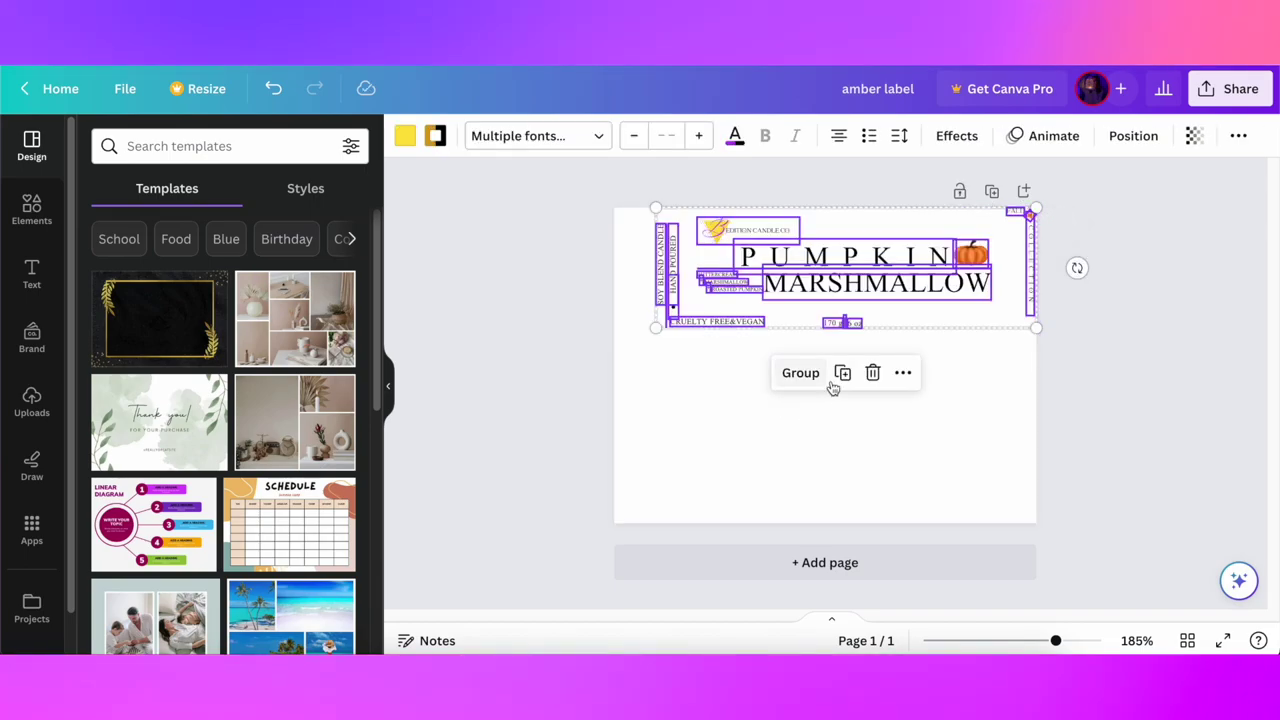
{"action": "left_click_drag", "start_coordinate": [793, 319], "coordinate": [780, 406]}
{"action": "left_click", "coordinate": [921, 458]}
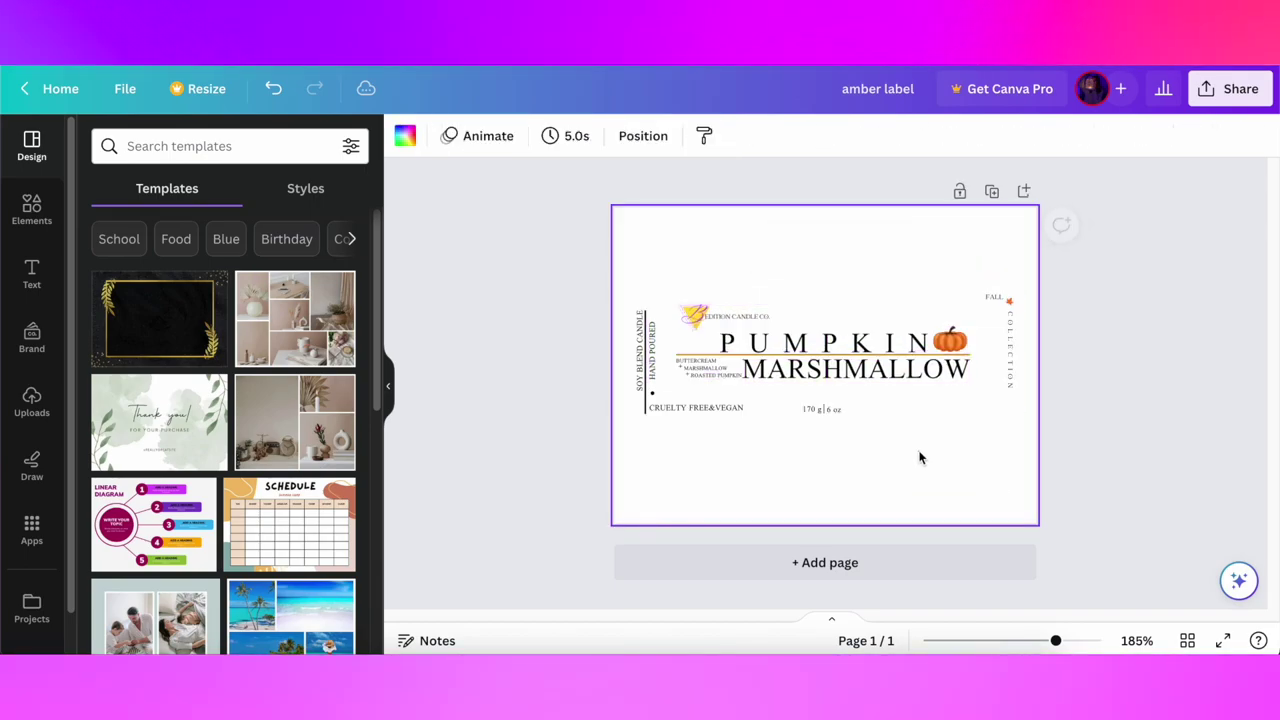
- Duplicate the page and delete all the label elements from page 2, leaving it blank
{"action": "left_click", "coordinate": [991, 191]}
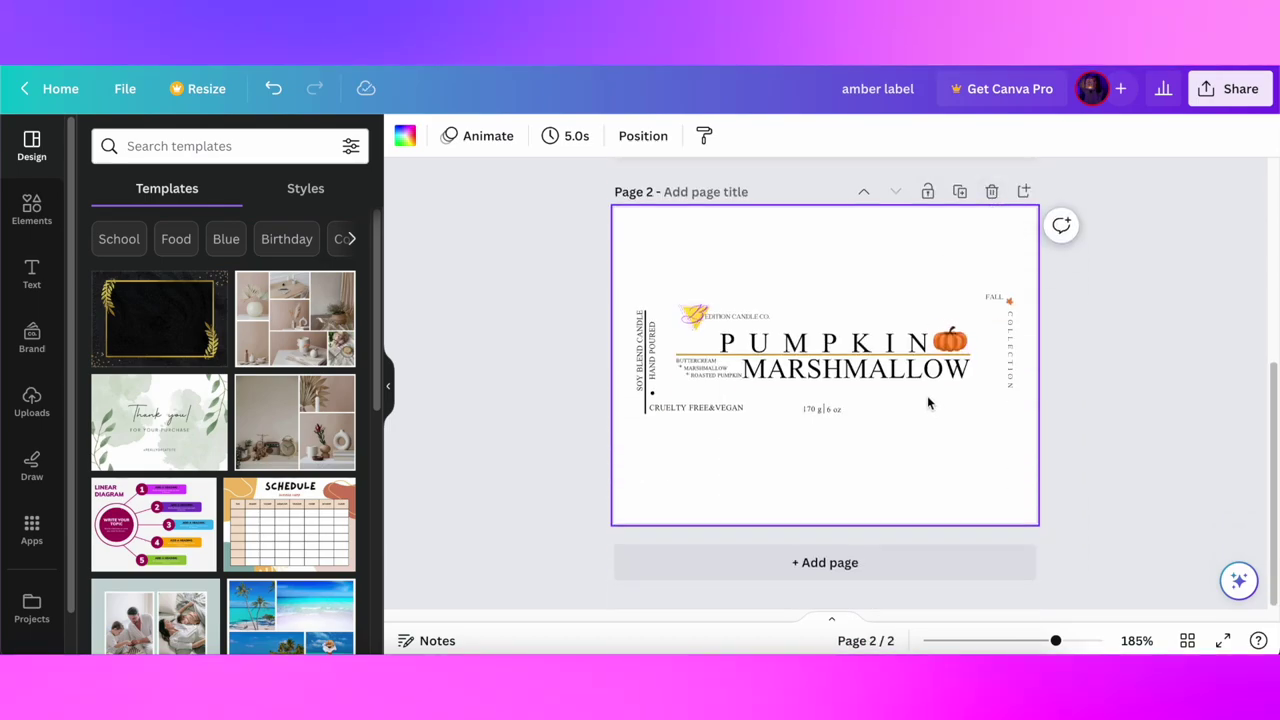
{"action": "scroll", "coordinate": [930, 405], "scroll_direction": "down", "scroll_amount": 2}
{"action": "left_click_drag", "start_coordinate": [694, 456], "coordinate": [1000, 321]}
{"action": "key", "text": "Delete"}
{"action": "left_click_drag", "start_coordinate": [650, 318], "coordinate": [743, 434]}
{"action": "key", "text": "Delete"}
- Move the B EDITION CANDLE CO. logo from page 1 to the top centre of page 2
{"action": "scroll", "coordinate": [743, 434], "scroll_direction": "up", "scroll_amount": 2}
{"action": "left_click_drag", "start_coordinate": [742, 222], "coordinate": [762, 362]}
{"action": "left_click", "coordinate": [776, 381]}
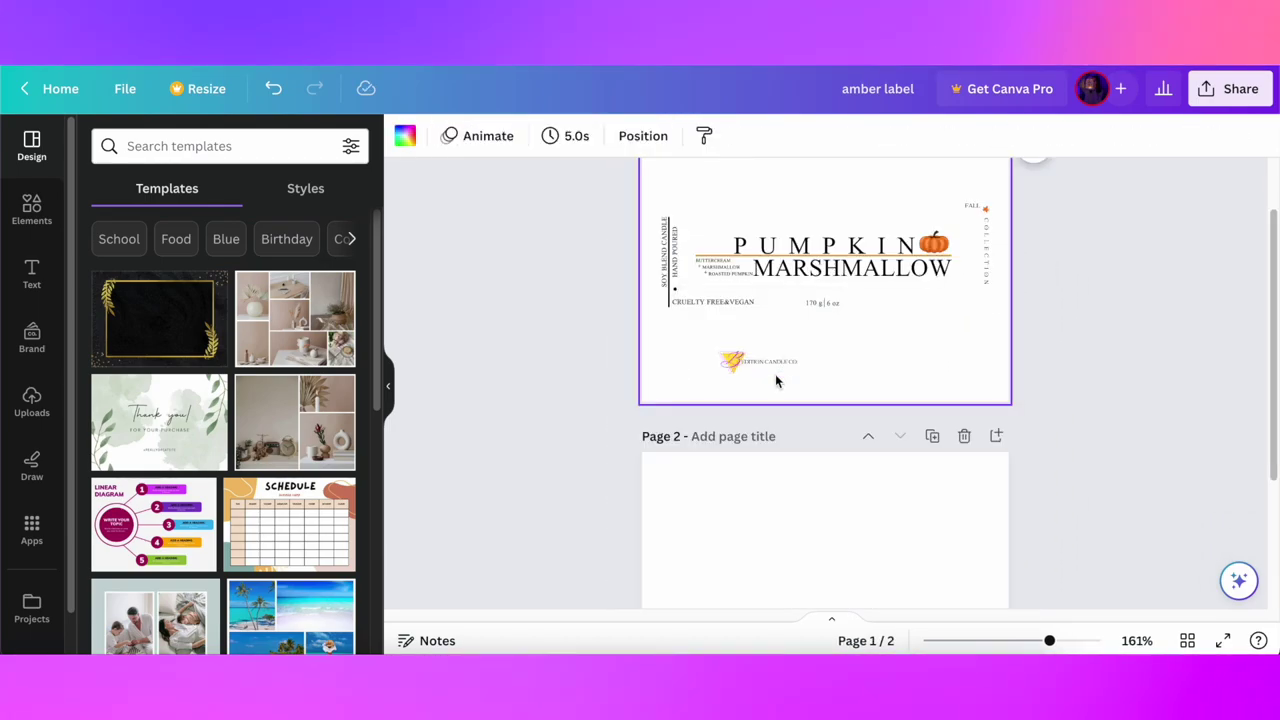
{"action": "left_click", "coordinate": [770, 362]}
{"action": "left_click_drag", "start_coordinate": [774, 416], "coordinate": [822, 547]}
{"action": "scroll", "coordinate": [834, 545], "scroll_direction": "down", "scroll_amount": 2}
{"action": "left_click_drag", "start_coordinate": [853, 359], "coordinate": [930, 372]}
{"action": "left_click", "coordinate": [869, 450]}
- Add a FALL text in Catchy Mager on page 2, shrink it to size 3,5 and place it under EDITION CANDLE CO
{"action": "left_click", "coordinate": [32, 274]}
{"action": "left_click", "coordinate": [274, 200]}
{"action": "left_click", "coordinate": [464, 136]}
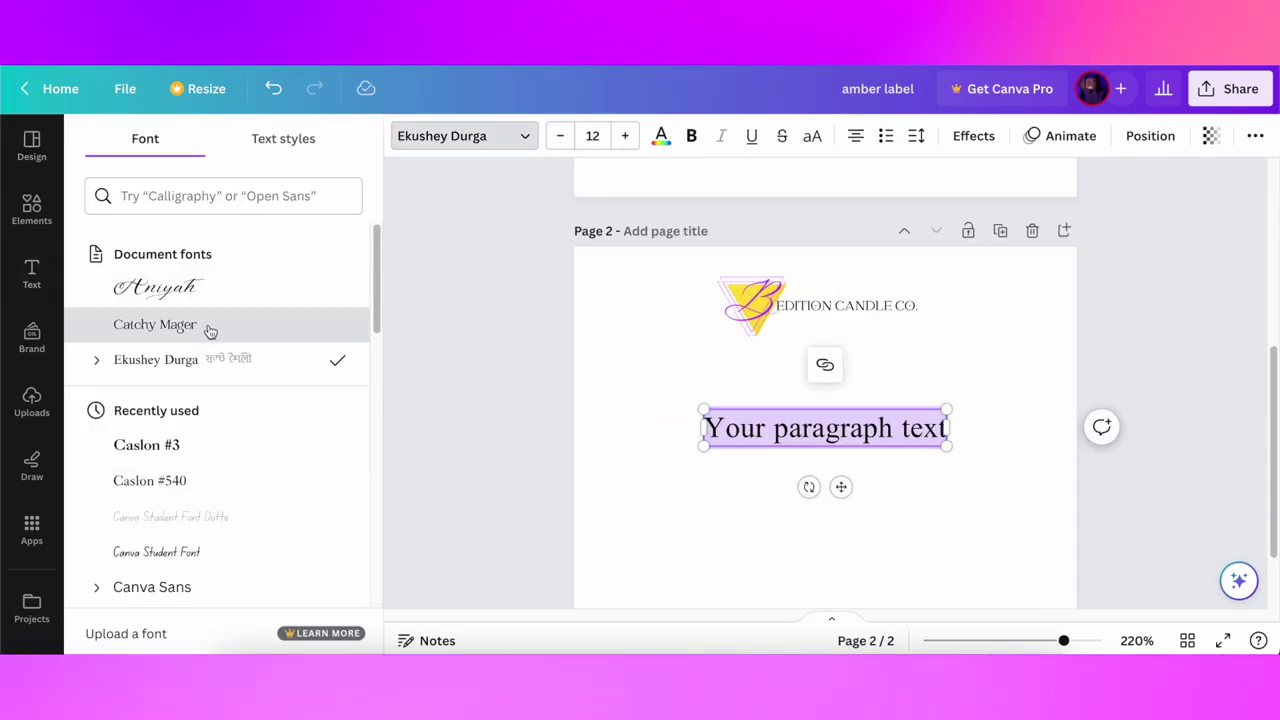
{"action": "left_click", "coordinate": [209, 330]}
{"action": "type", "text": "FALL"}
{"action": "left_click_drag", "start_coordinate": [864, 446], "coordinate": [806, 418]}
{"action": "scroll", "coordinate": [822, 324], "scroll_direction": "up", "scroll_amount": 5}
{"action": "left_click_drag", "start_coordinate": [797, 414], "coordinate": [806, 322]}
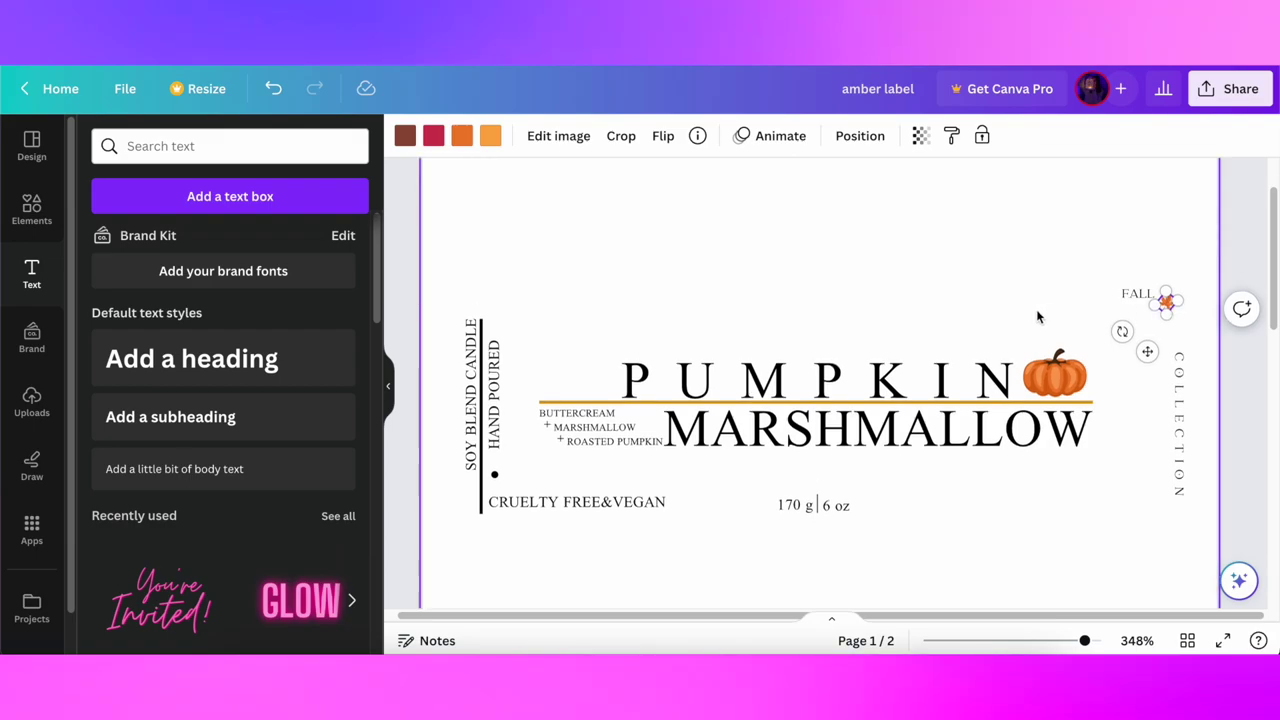
- Copy the orange maple leaf from page 1 to page 2 and place it right after FALL
{"action": "scroll", "coordinate": [1036, 311], "scroll_direction": "down", "scroll_amount": 10}
{"action": "key", "text": "ctrl+v"}
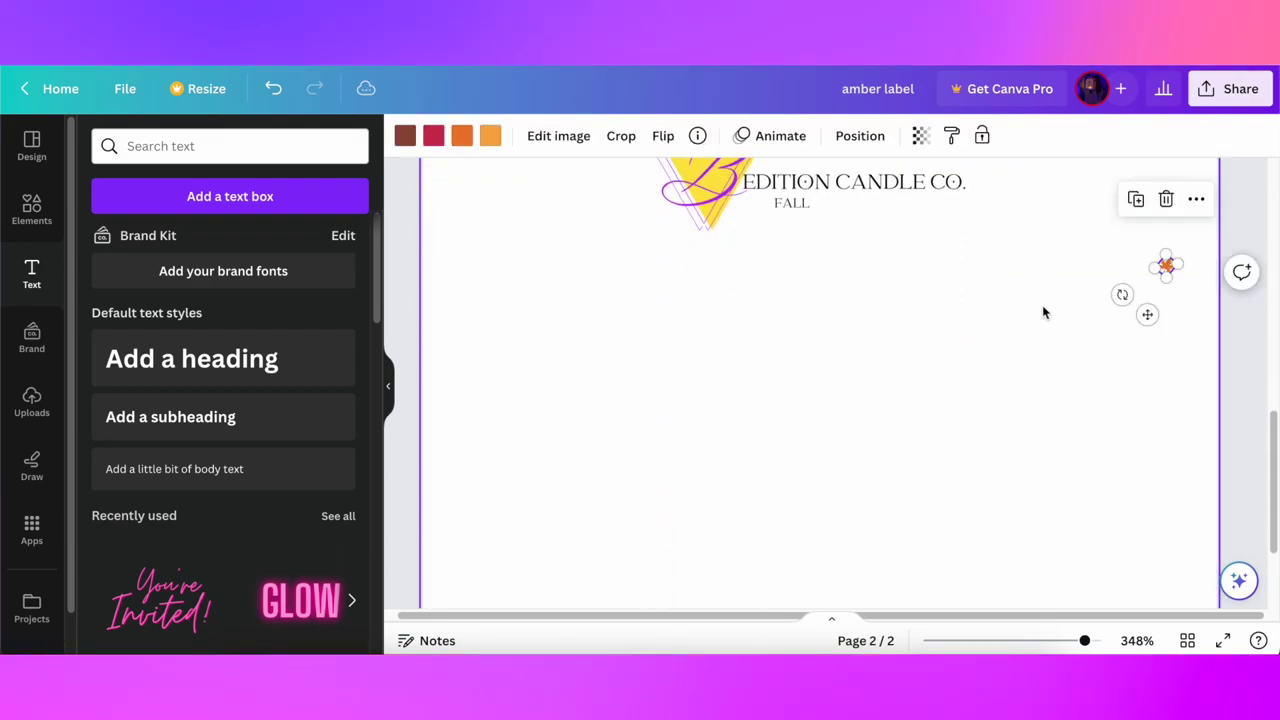
{"action": "left_click_drag", "start_coordinate": [1146, 314], "coordinate": [803, 249]}
{"action": "left_click", "coordinate": [829, 240]}
{"action": "scroll", "coordinate": [829, 237], "scroll_direction": "up", "scroll_amount": 5}
{"action": "scroll", "coordinate": [828, 240], "scroll_direction": "up", "scroll_amount": 1}
{"action": "left_click_drag", "start_coordinate": [822, 302], "coordinate": [822, 304]}
- Duplicate the FALL text, change the copy to COLLECTION and place it after the maple leaf
{"action": "left_click", "coordinate": [785, 309]}
{"action": "key", "text": "ctrl+c"}
{"action": "key", "text": "ctrl+v"}
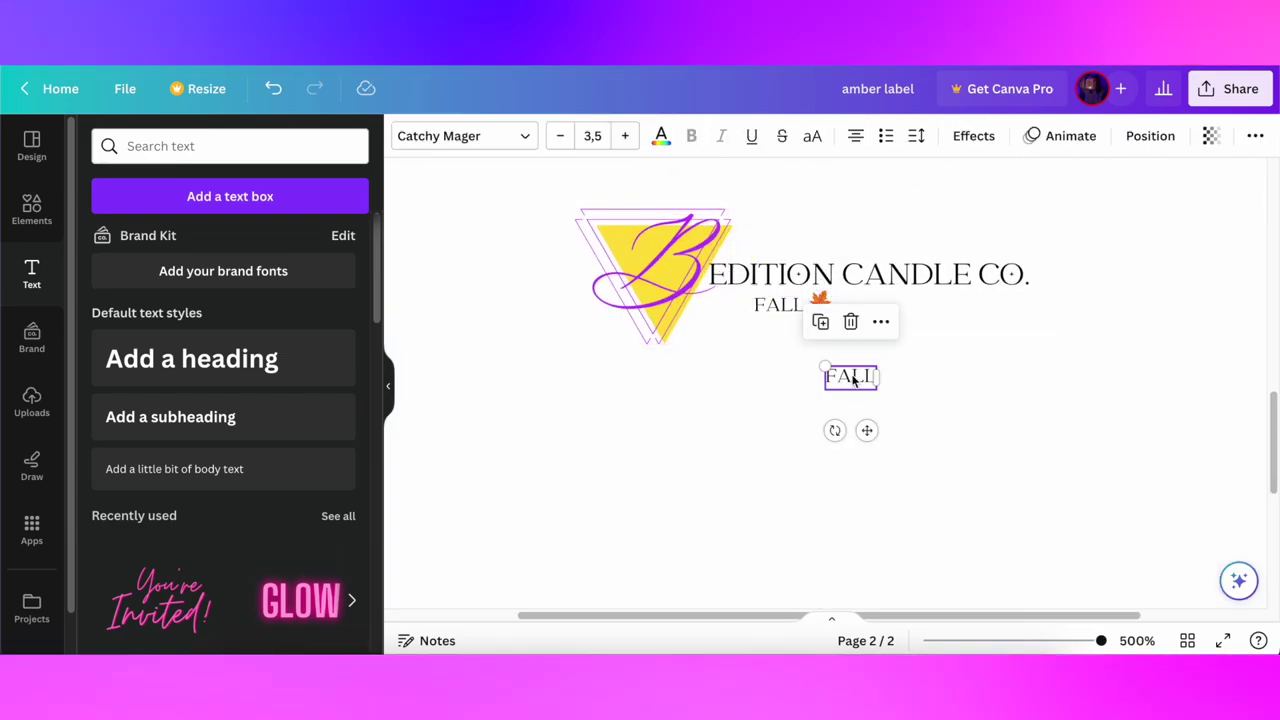
{"action": "double_click", "coordinate": [852, 377]}
{"action": "type", "text": "collection"}
{"action": "left_click", "coordinate": [484, 136]}
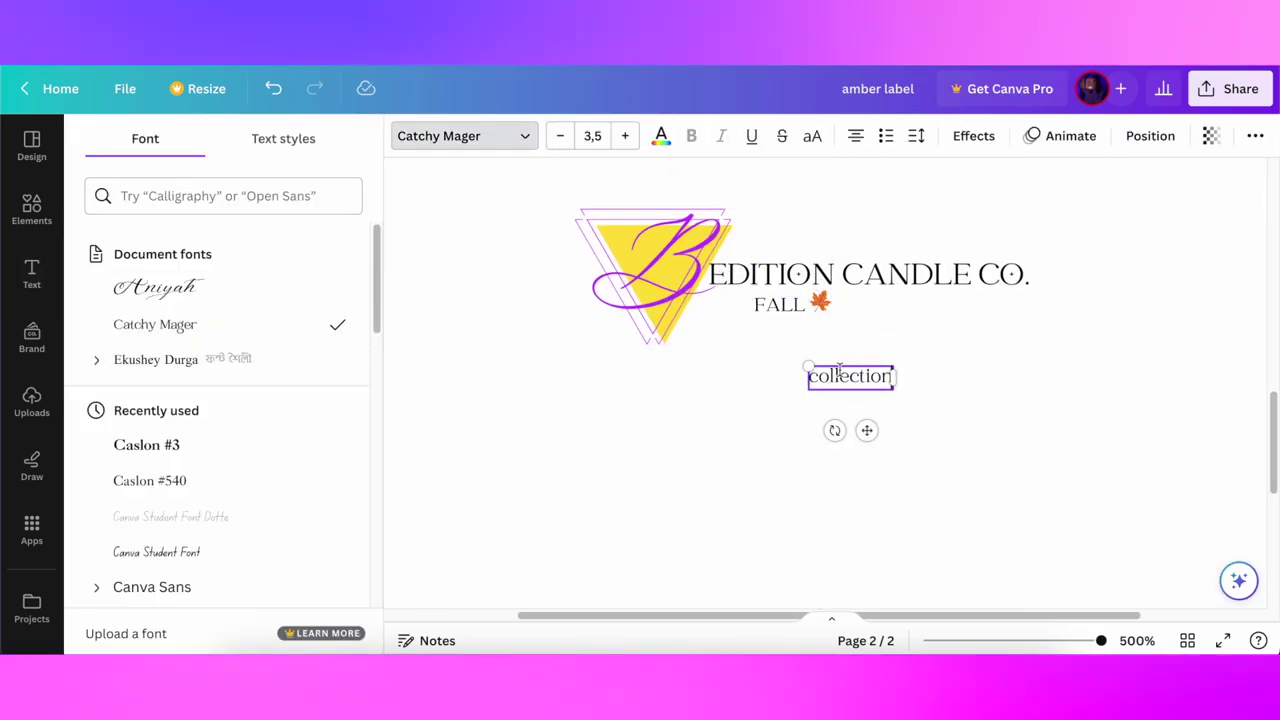
{"action": "type", "text": "CTION"}
{"action": "left_click_drag", "start_coordinate": [867, 430], "coordinate": [918, 362]}
{"action": "left_click", "coordinate": [1003, 403]}
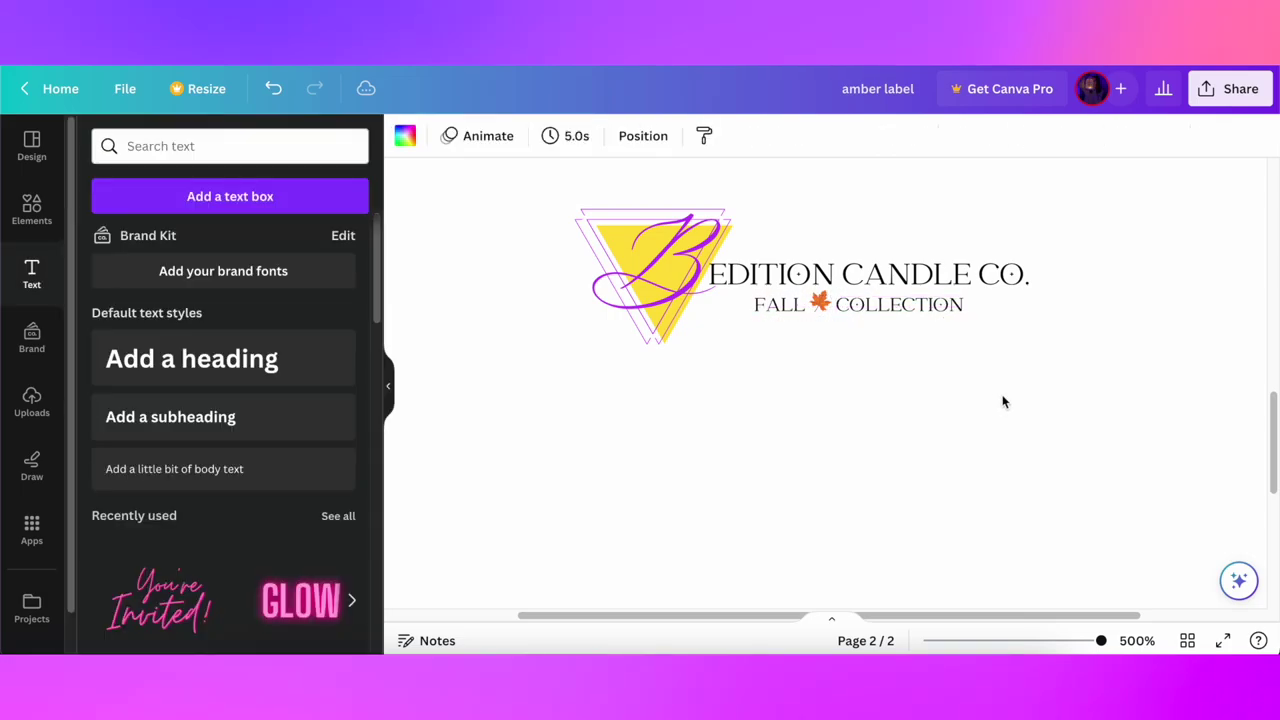
- Copy the product claims with their vertical line and bullet from page 1 and place them below the logo on page 2
{"action": "scroll", "coordinate": [1003, 403], "scroll_direction": "down", "scroll_amount": 5}
{"action": "scroll", "coordinate": [1003, 403], "scroll_direction": "up", "scroll_amount": 5}
{"action": "left_click_drag", "start_coordinate": [532, 360], "coordinate": [592, 229]}
{"action": "scroll", "coordinate": [618, 257], "scroll_direction": "down", "scroll_amount": 3}
{"action": "scroll", "coordinate": [741, 418], "scroll_direction": "down", "scroll_amount": 3}
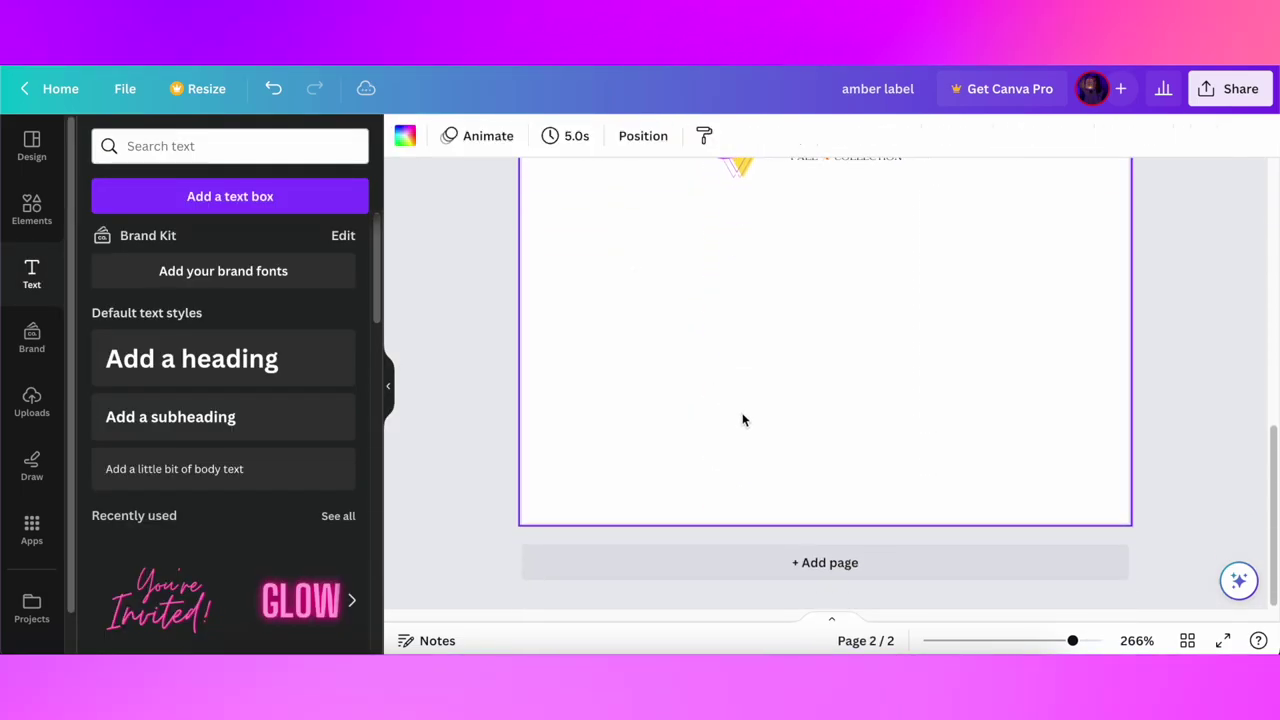
{"action": "key", "text": "ctrl+v"}
{"action": "left_click_drag", "start_coordinate": [709, 380], "coordinate": [803, 369]}
{"action": "left_click", "coordinate": [692, 340]}
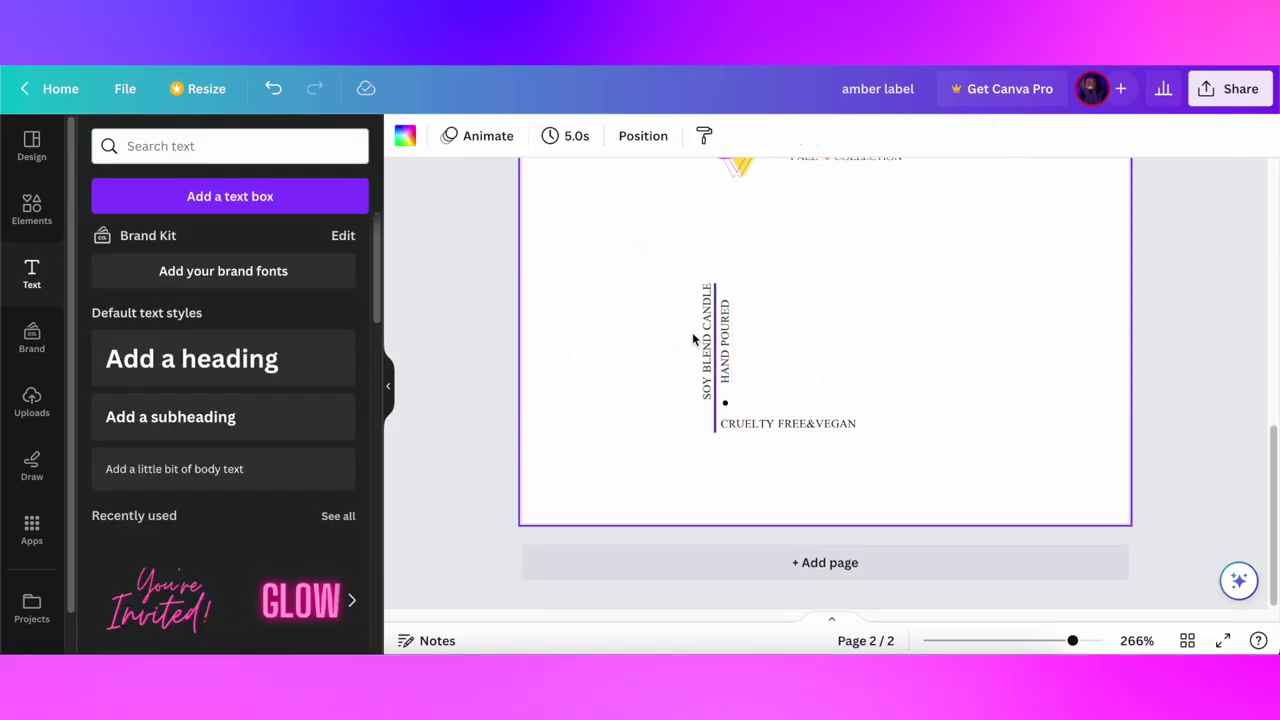
- Split up the claims block, turning HAND POURED and SOY BLEND CANDLE horizontal side by side above CRUELTY FREE&VEGAN near the page's lower edge
{"action": "left_click_drag", "start_coordinate": [715, 345], "coordinate": [604, 284]}
{"action": "left_click_drag", "start_coordinate": [805, 424], "coordinate": [850, 491]}
{"action": "left_click", "coordinate": [707, 343]}
{"action": "left_click_drag", "start_coordinate": [754, 357], "coordinate": [691, 388]}
{"action": "left_click_drag", "start_coordinate": [707, 341], "coordinate": [825, 446]}
{"action": "left_click_drag", "start_coordinate": [725, 403], "coordinate": [638, 468]}
{"action": "left_click_drag", "start_coordinate": [725, 341], "coordinate": [758, 468]}
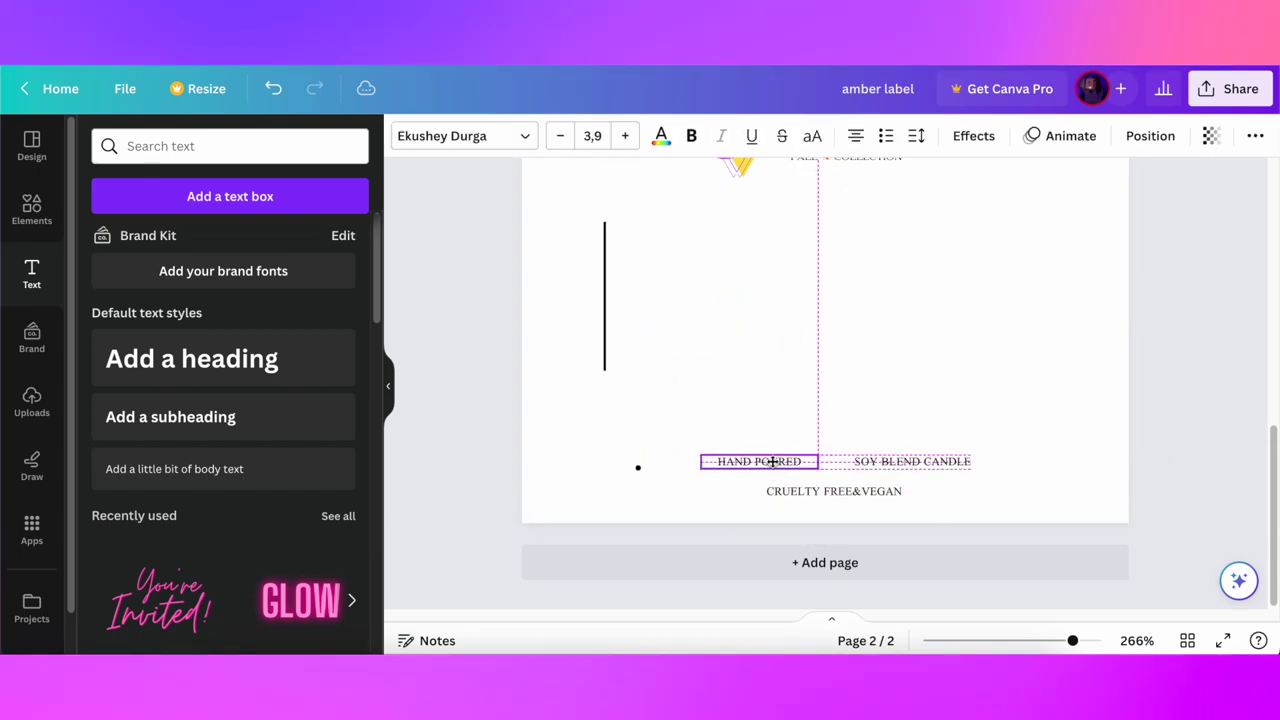
{"action": "left_click_drag", "start_coordinate": [773, 461], "coordinate": [784, 461]}
- Enlarge the three claim texts to size 5,9 and arrange HAND POURED and SOY BLEND CANDLE in a row above CRUELTY FREE&VEGAN
{"action": "left_click", "coordinate": [873, 463]}
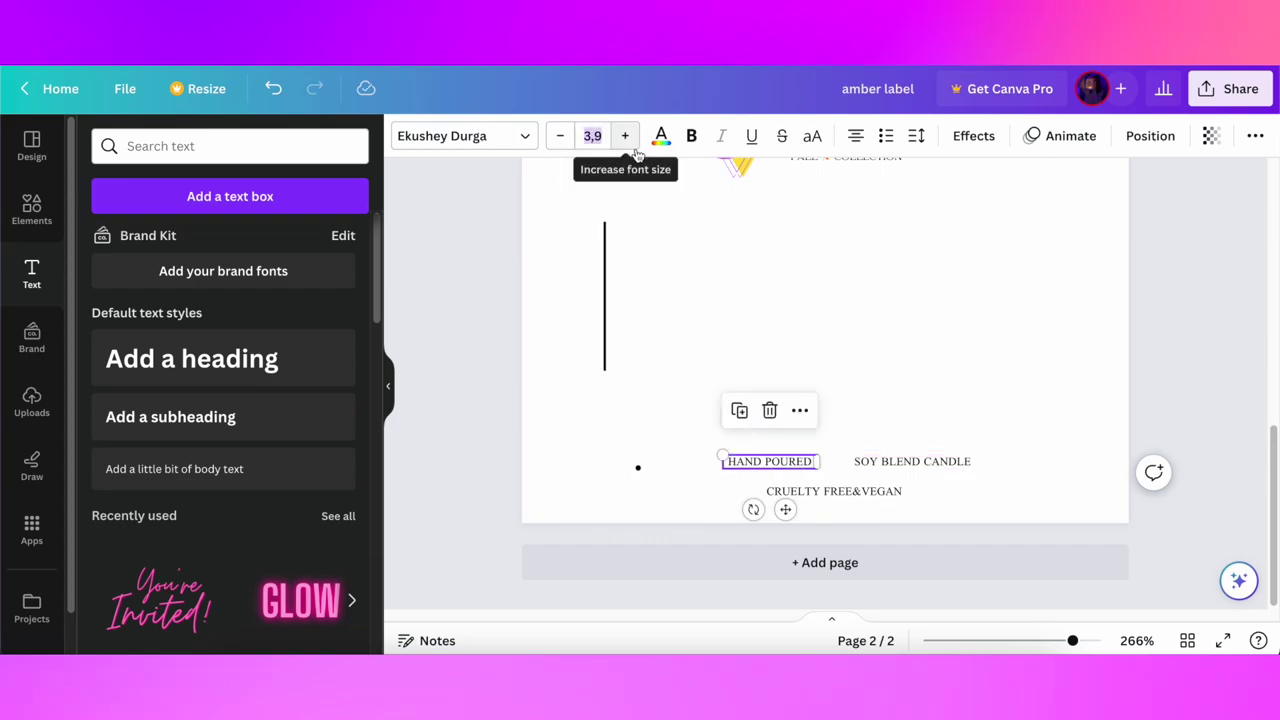
{"action": "left_click", "coordinate": [592, 136]}
{"action": "left_click", "coordinate": [597, 289]}
{"action": "left_click_drag", "start_coordinate": [794, 506], "coordinate": [794, 383]}
{"action": "left_click_drag", "start_coordinate": [823, 413], "coordinate": [926, 400]}
{"action": "left_click_drag", "start_coordinate": [840, 371], "coordinate": [805, 460]}
{"action": "left_click", "coordinate": [592, 136]}
{"action": "left_click", "coordinate": [594, 183]}
{"action": "left_click", "coordinate": [874, 489]}
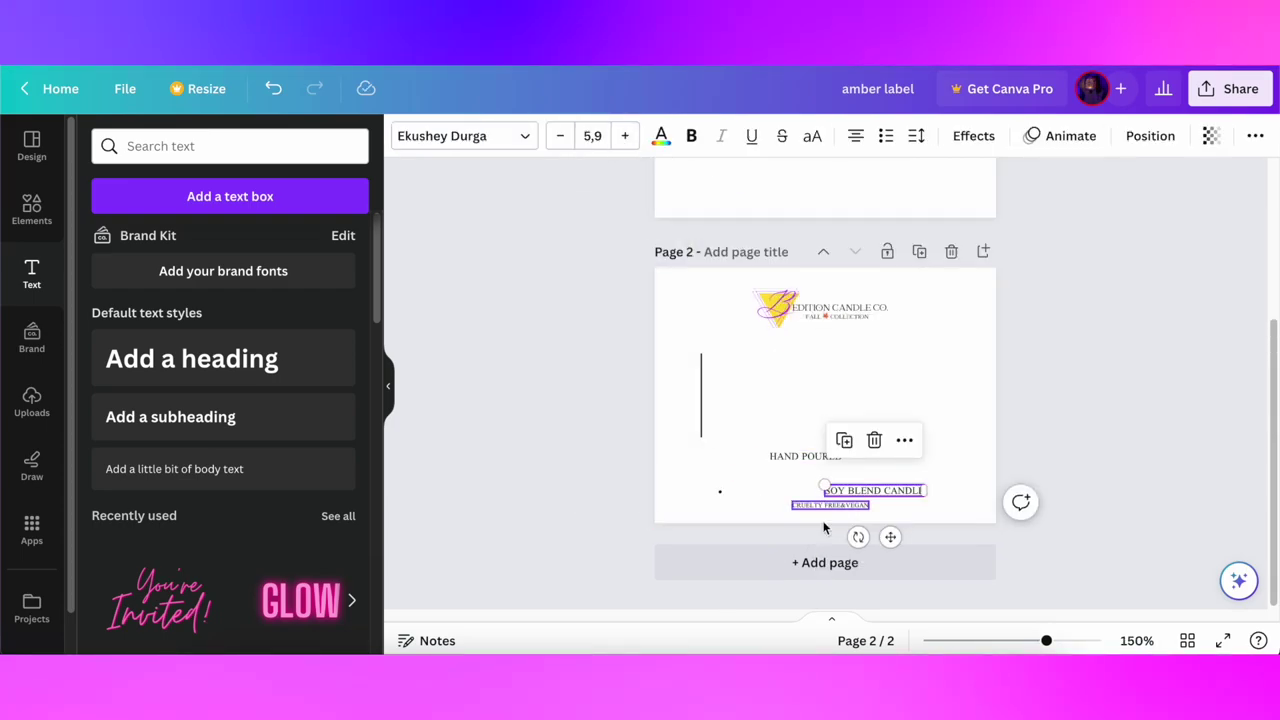
{"action": "scroll", "coordinate": [824, 528], "scroll_direction": "up", "scroll_amount": 5}
{"action": "left_click", "coordinate": [905, 440]}
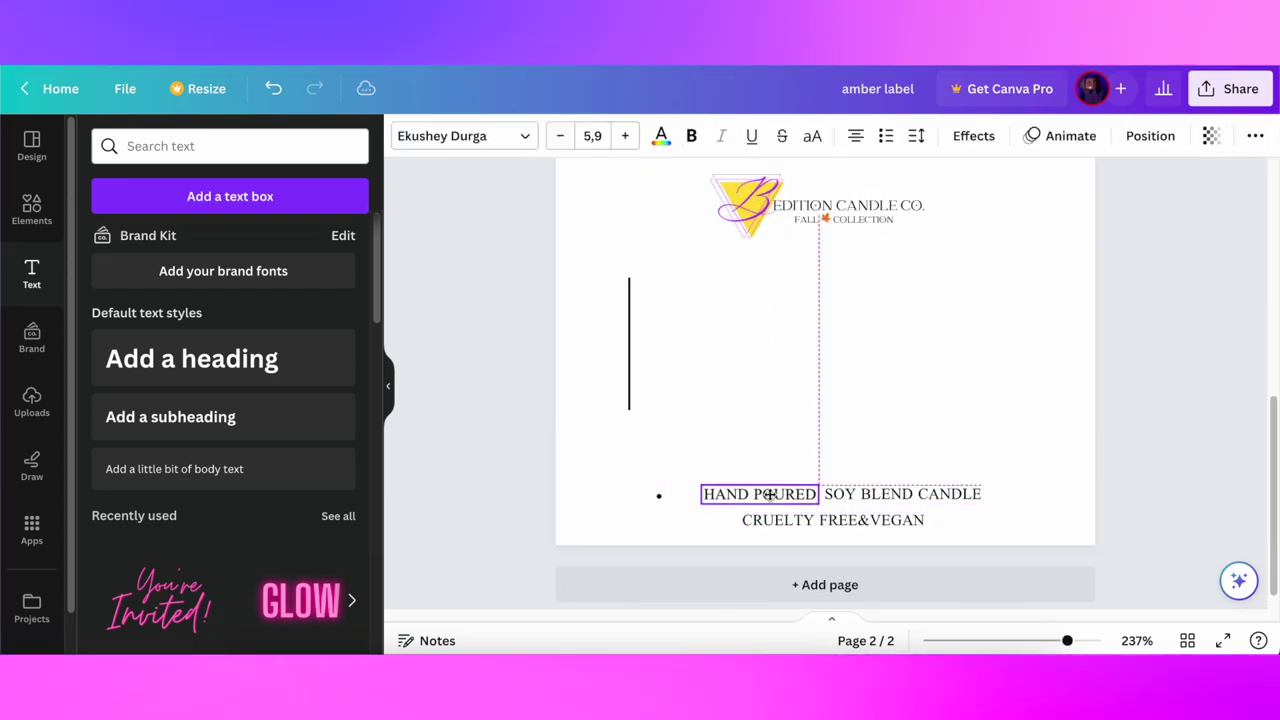
{"action": "left_click_drag", "start_coordinate": [845, 527], "coordinate": [772, 528]}
- Rotate the black vertical line to horizontal, lengthen it slightly and centre it between the two rows of claims
{"action": "scroll", "coordinate": [772, 525], "scroll_direction": "up", "scroll_amount": 1}
{"action": "left_click", "coordinate": [628, 360]}
{"action": "left_click_drag", "start_coordinate": [660, 349], "coordinate": [604, 374]}
{"action": "left_click_drag", "start_coordinate": [637, 374], "coordinate": [762, 431]}
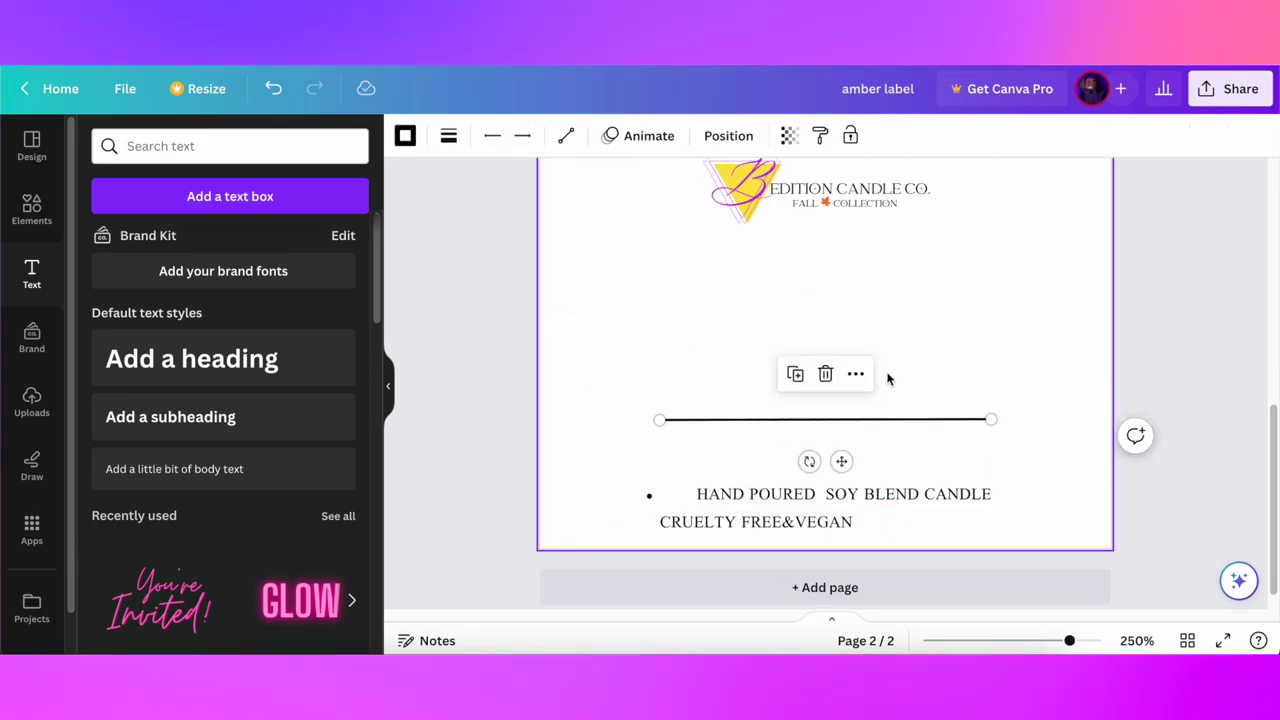
{"action": "left_click_drag", "start_coordinate": [841, 461], "coordinate": [850, 493]}
{"action": "left_click_drag", "start_coordinate": [999, 451], "coordinate": [1005, 452]}
{"action": "left_click_drag", "start_coordinate": [821, 494], "coordinate": [828, 495]}
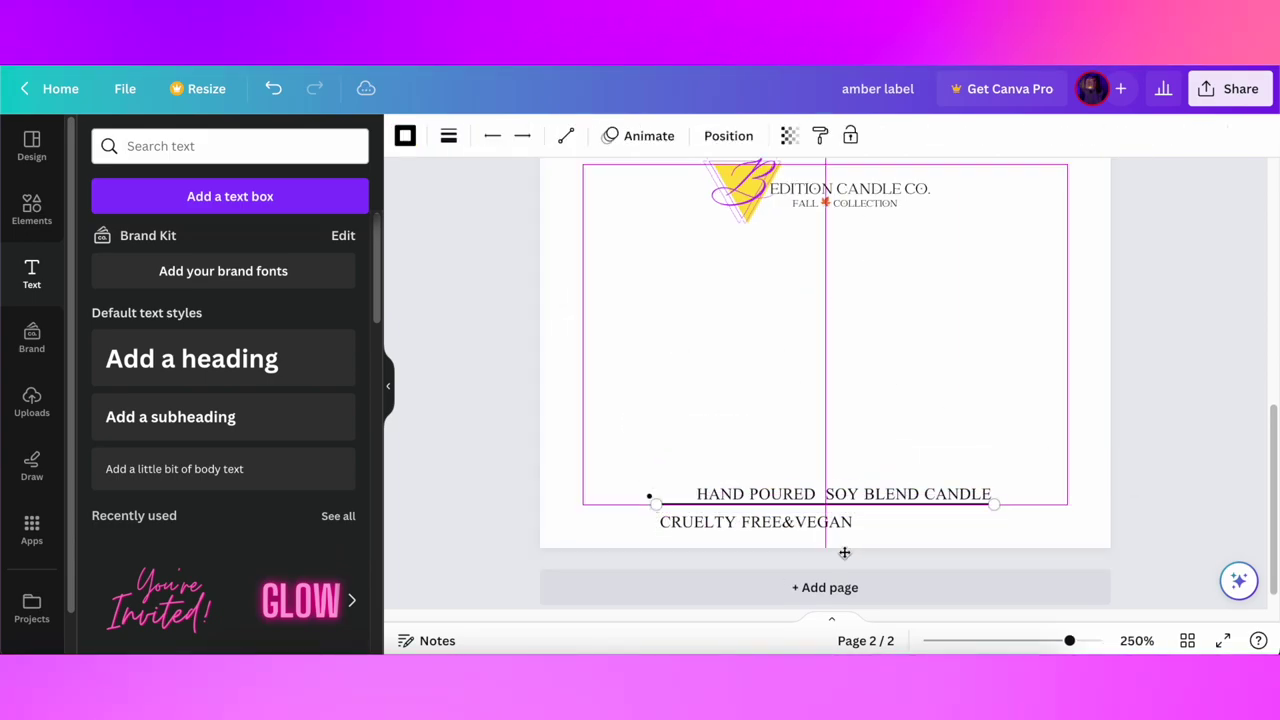
{"action": "left_click", "coordinate": [952, 310]}
- Fine-tune the claim texts so HAND POURED and SOY BLEND CANDLE sit just above the line and CRUELTY FREE&VEGAN just below it
{"action": "left_click_drag", "start_coordinate": [862, 494], "coordinate": [854, 491]}
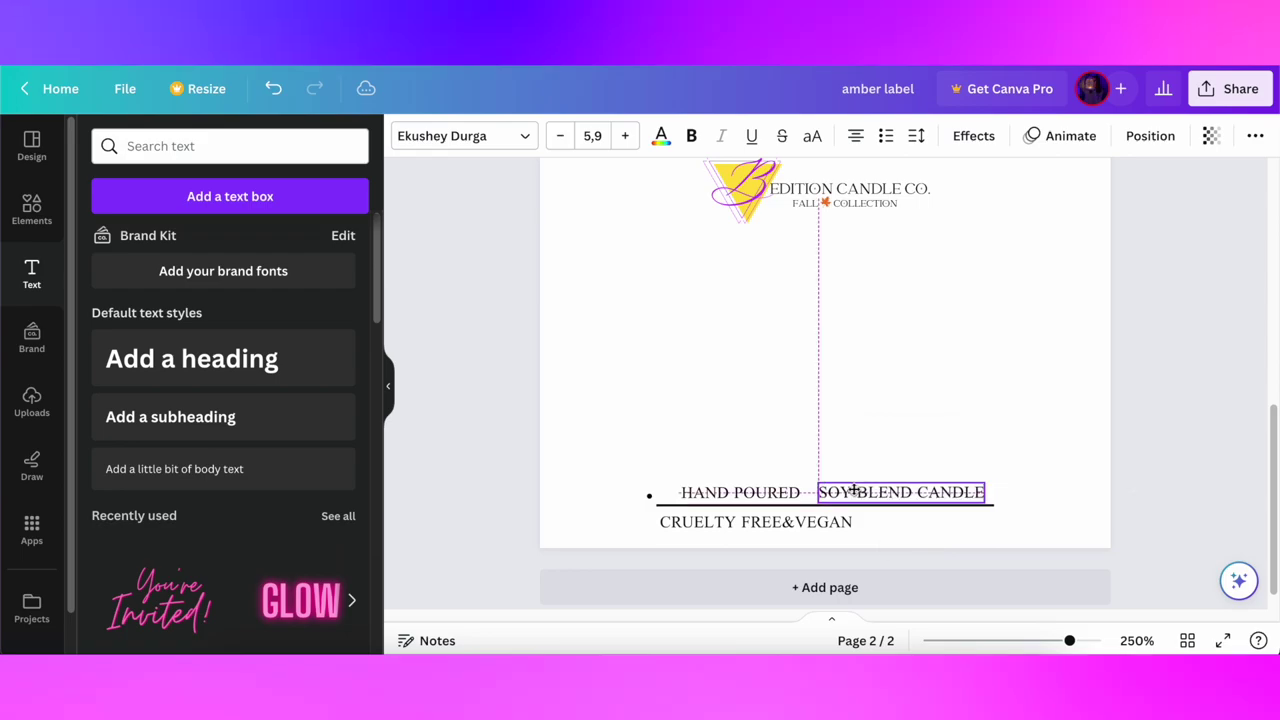
{"action": "left_click", "coordinate": [1005, 411]}
{"action": "left_click_drag", "start_coordinate": [756, 522], "coordinate": [758, 515]}
{"action": "scroll", "coordinate": [772, 492], "scroll_direction": "up", "scroll_amount": 3}
{"action": "left_click_drag", "start_coordinate": [713, 503], "coordinate": [706, 511]}
{"action": "left_click_drag", "start_coordinate": [985, 506], "coordinate": [965, 510]}
{"action": "scroll", "coordinate": [926, 444], "scroll_direction": "down", "scroll_amount": 3}
{"action": "left_click", "coordinate": [926, 444]}
- Add small "|" dividers between HAND POURED and SOY BLEND CANDLE and after CRUELTY FREE&VEGAN
{"action": "scroll", "coordinate": [926, 444], "scroll_direction": "up", "scroll_amount": 3}
{"action": "left_click", "coordinate": [230, 196]}
{"action": "type", "text": "|"}
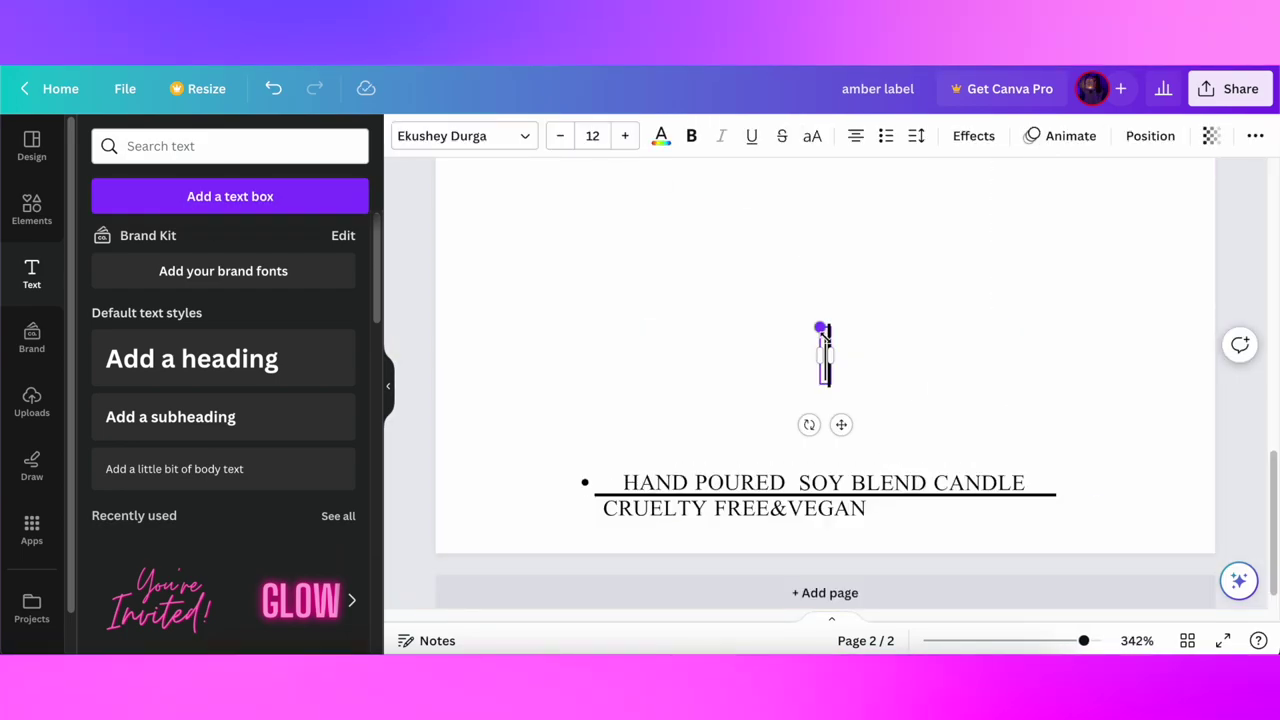
{"action": "left_click_drag", "start_coordinate": [820, 326], "coordinate": [822, 350]}
{"action": "scroll", "coordinate": [808, 480], "scroll_direction": "up", "scroll_amount": 3}
{"action": "left_click_drag", "start_coordinate": [840, 423], "coordinate": [826, 538]}
{"action": "left_click_drag", "start_coordinate": [942, 567], "coordinate": [942, 572]}
{"action": "scroll", "coordinate": [942, 560], "scroll_direction": "down", "scroll_amount": 3}
- Add the weight text "200 g (7 oz)" and apply the copied style of CRUELTY FREE&VEGAN to it
{"action": "left_click", "coordinate": [230, 196]}
{"action": "type", "text": "200 g (7 oz"}
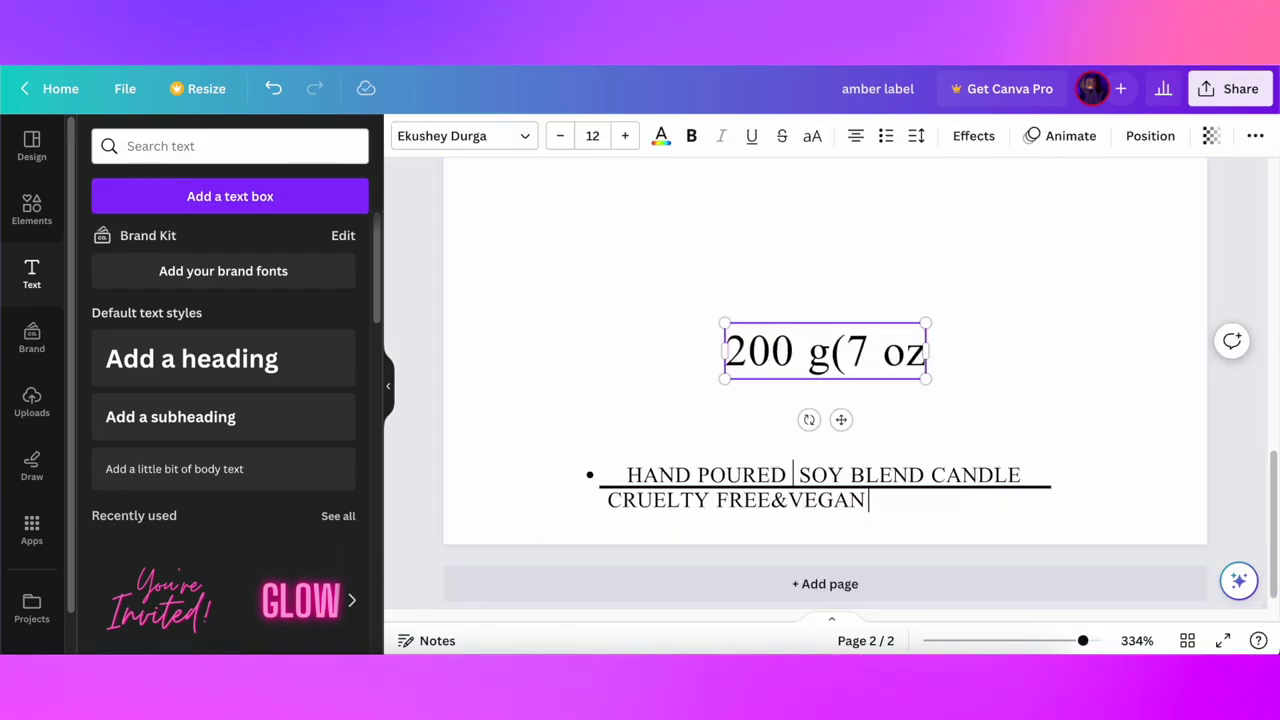
{"action": "type", "text": ")"}
{"action": "left_click", "coordinate": [824, 355]}
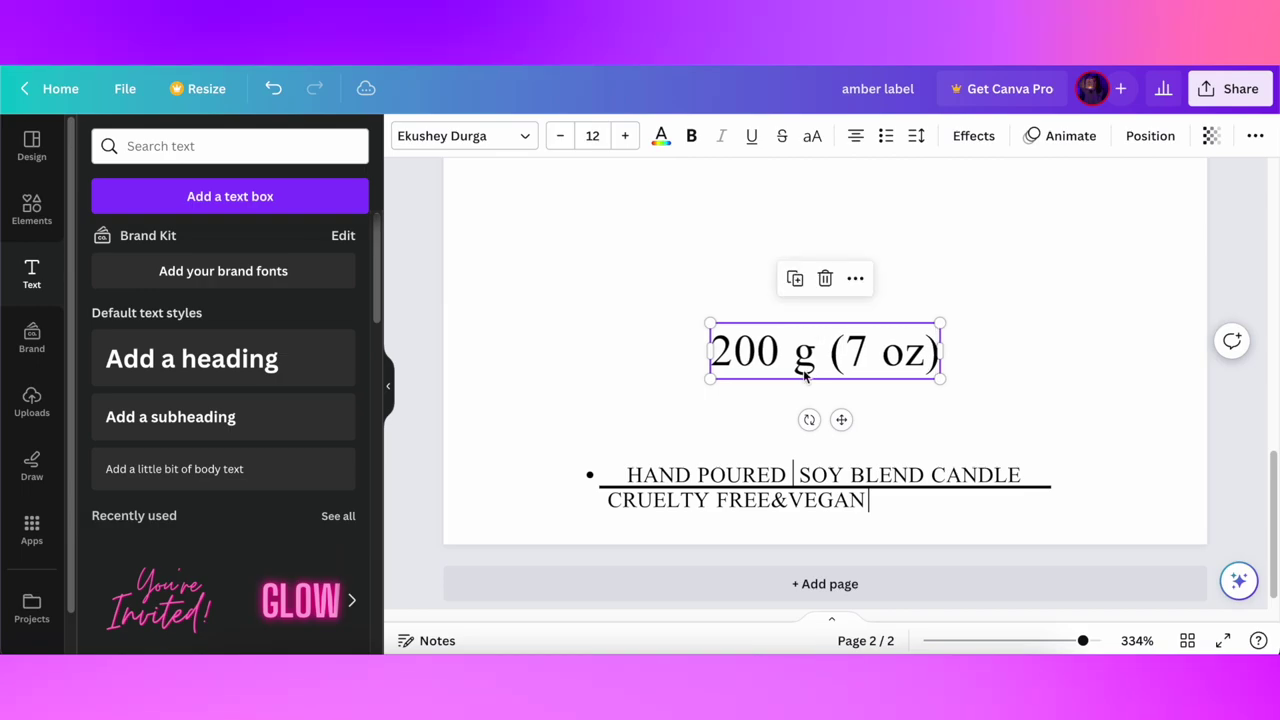
{"action": "left_click", "coordinate": [746, 510]}
{"action": "left_click", "coordinate": [1214, 176]}
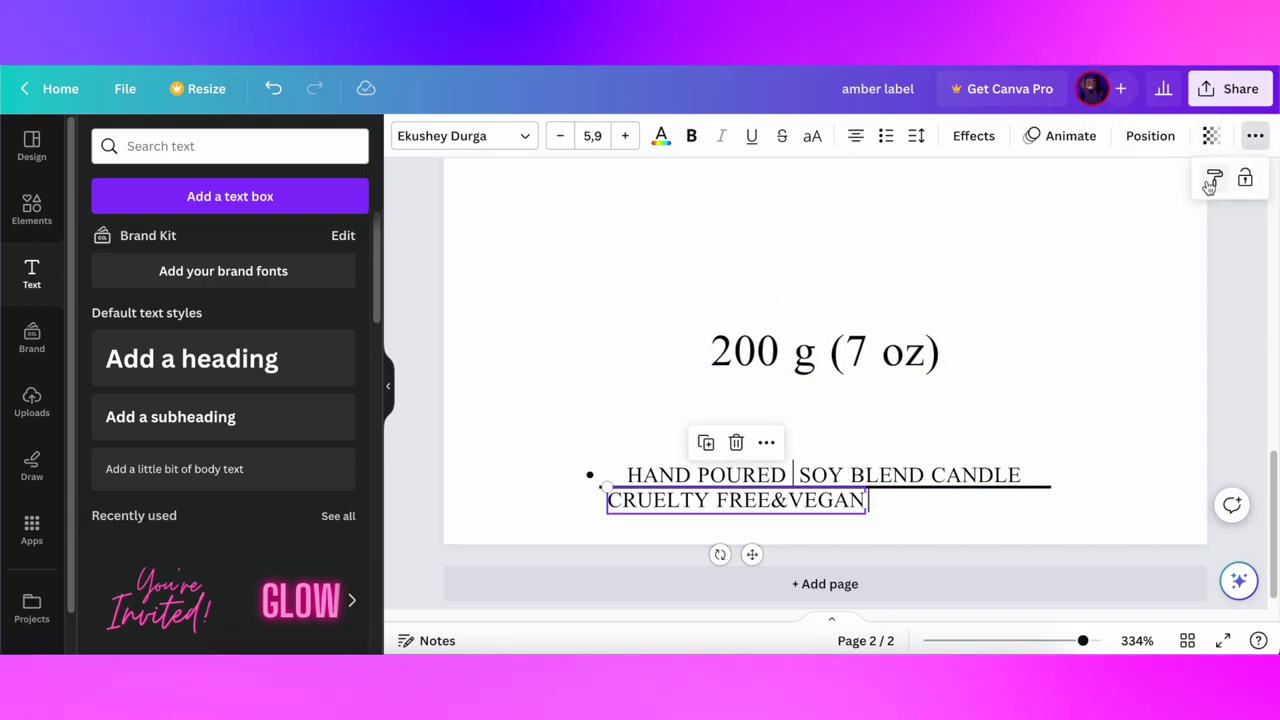
{"action": "left_click", "coordinate": [800, 358]}
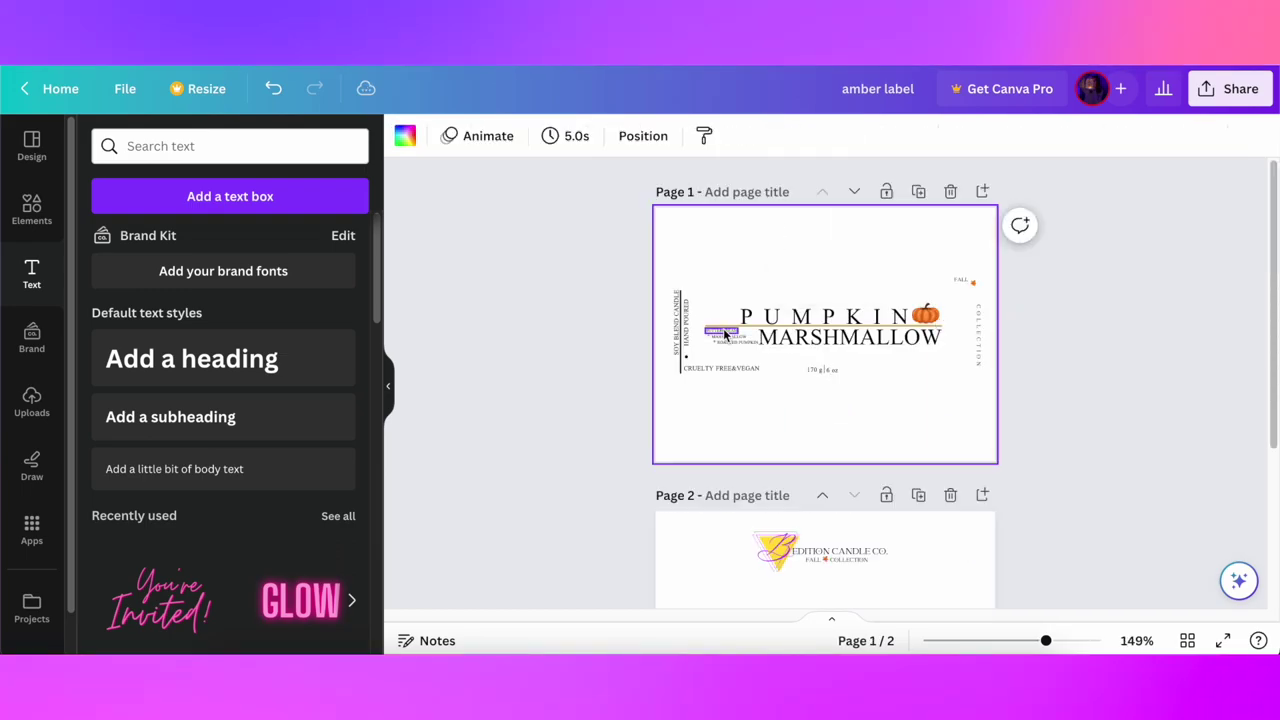
- Copy the BUTTERCREAM + MARSHMALLOW + ROASTED PUMPKIN scent notes from page 1 onto page 2
{"action": "scroll", "coordinate": [723, 334], "scroll_direction": "up", "scroll_amount": 8}
{"action": "left_click_drag", "start_coordinate": [614, 388], "coordinate": [551, 360]}
{"action": "scroll", "coordinate": [700, 409], "scroll_direction": "down", "scroll_amount": 7}
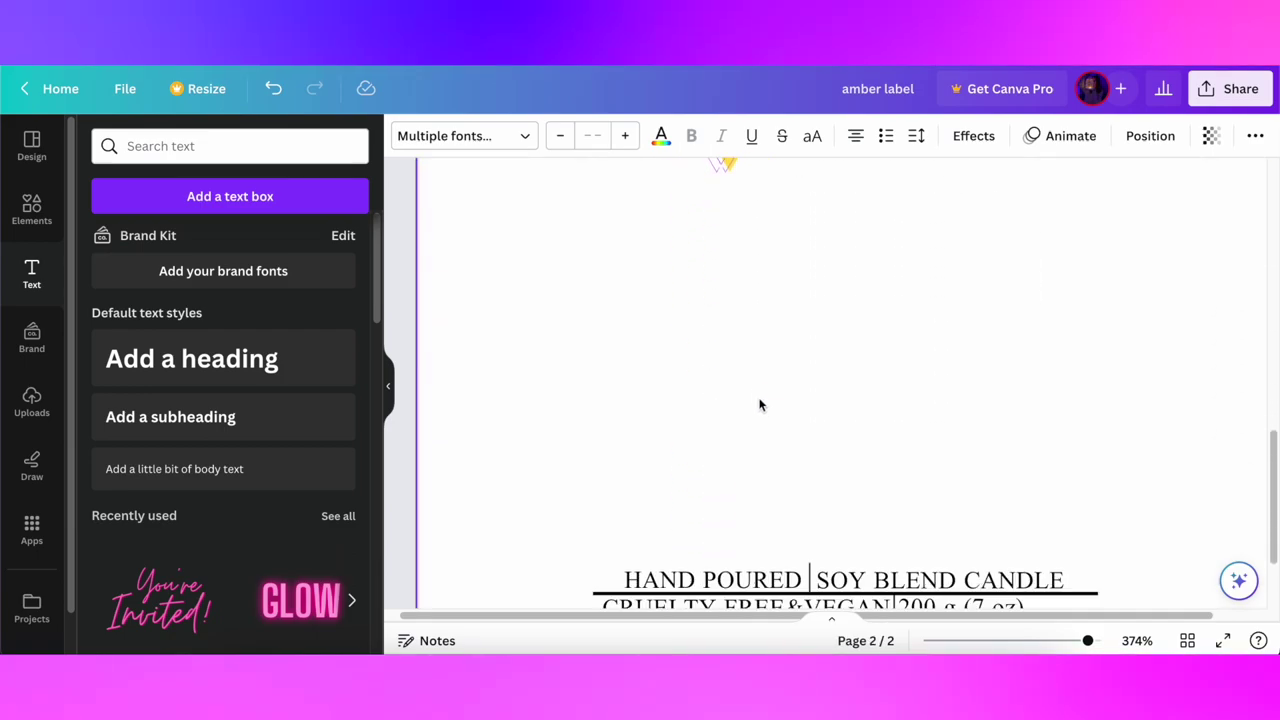
{"action": "left_click", "coordinate": [760, 394]}
{"action": "key", "text": "super+v"}
{"action": "scroll", "coordinate": [799, 369], "scroll_direction": "down", "scroll_amount": 3}
- Copy the MARSHMALLOW title from page 1 onto page 2 and set its font size to 16
{"action": "left_click", "coordinate": [938, 403]}
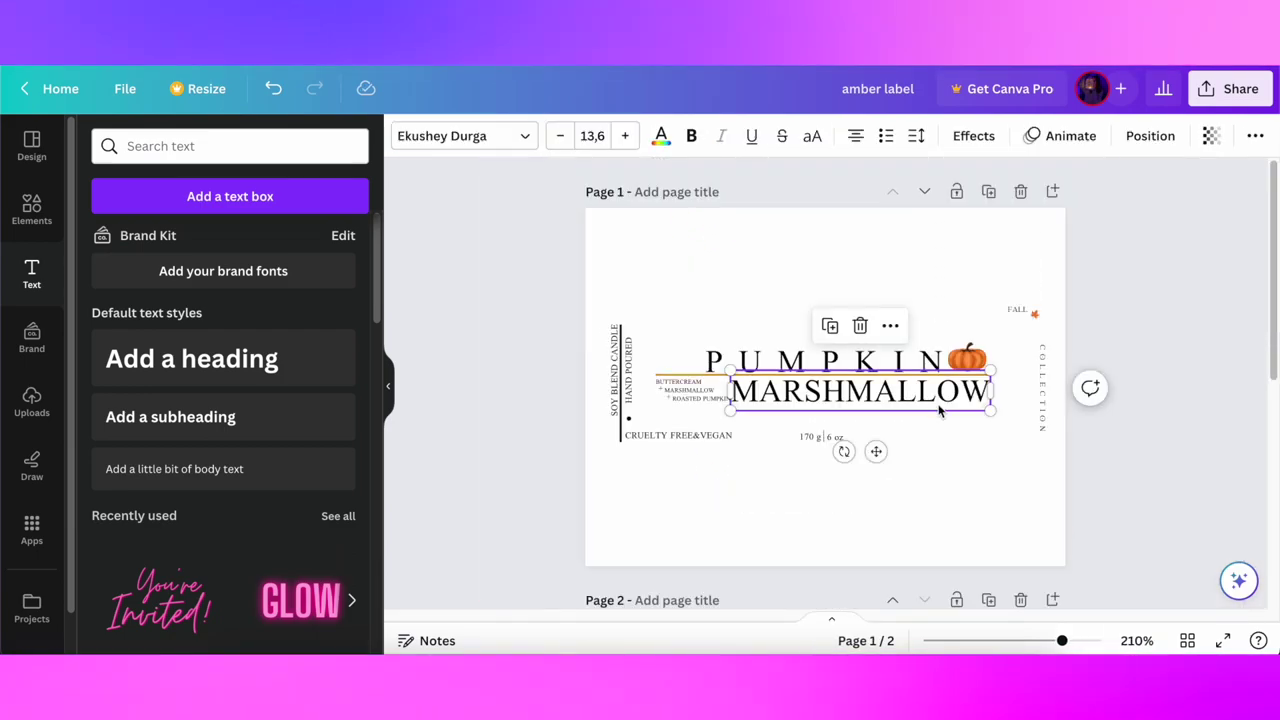
{"action": "scroll", "coordinate": [930, 402], "scroll_direction": "down", "scroll_amount": 5}
{"action": "key", "text": "super+v"}
{"action": "left_click", "coordinate": [592, 135]}
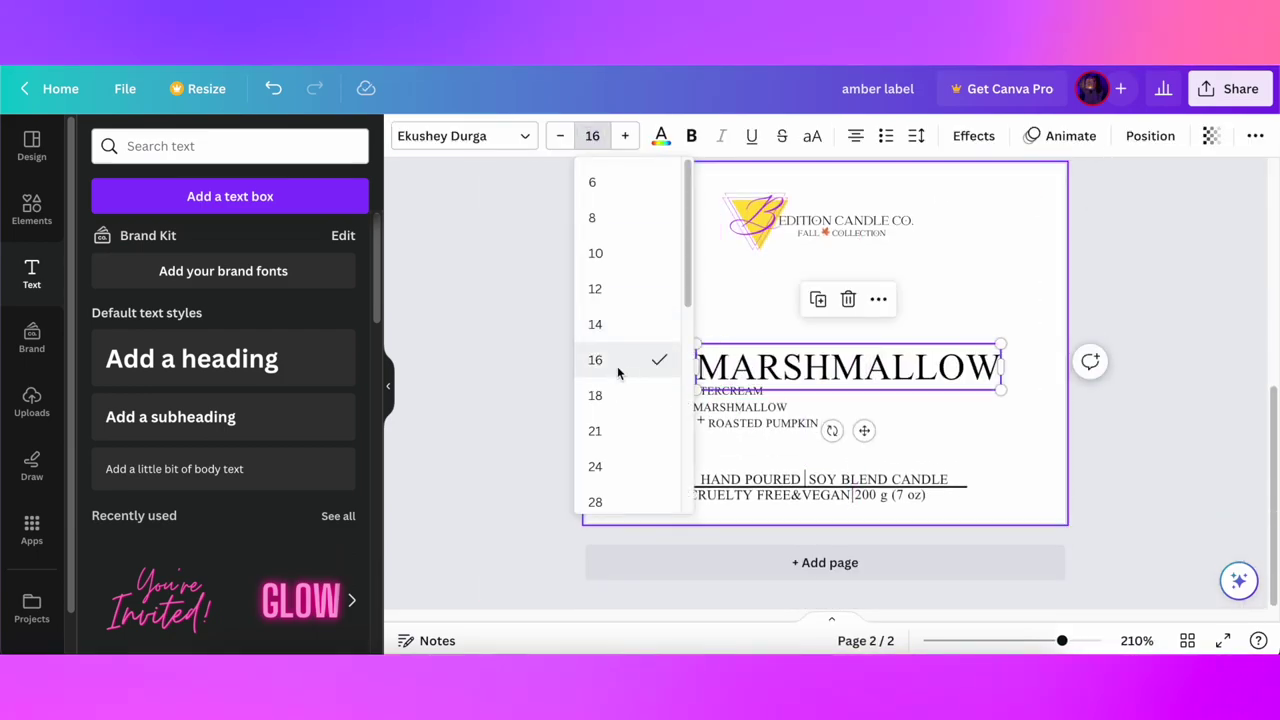
{"action": "left_click", "coordinate": [617, 372]}
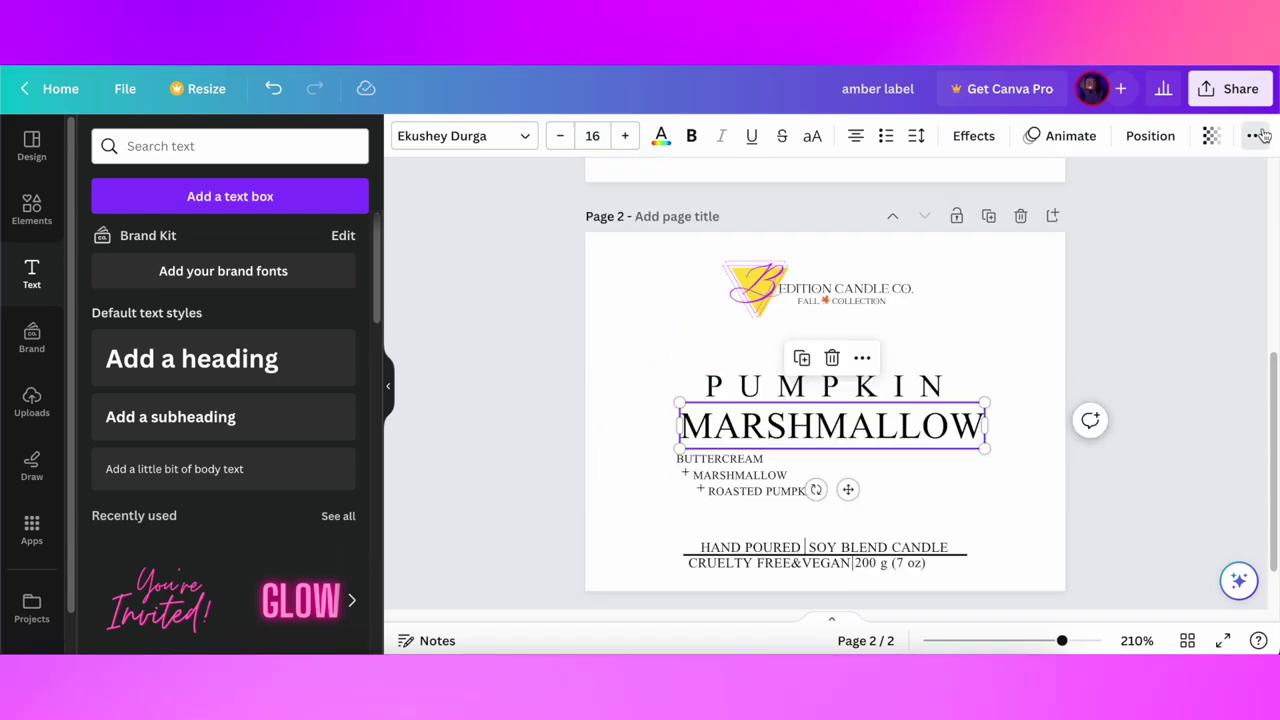
- Copy the style of the MARSHMALLOW title on page 2 and apply it to the PUMPKIN title
{"action": "left_click", "coordinate": [1258, 136]}
{"action": "left_click", "coordinate": [885, 392]}
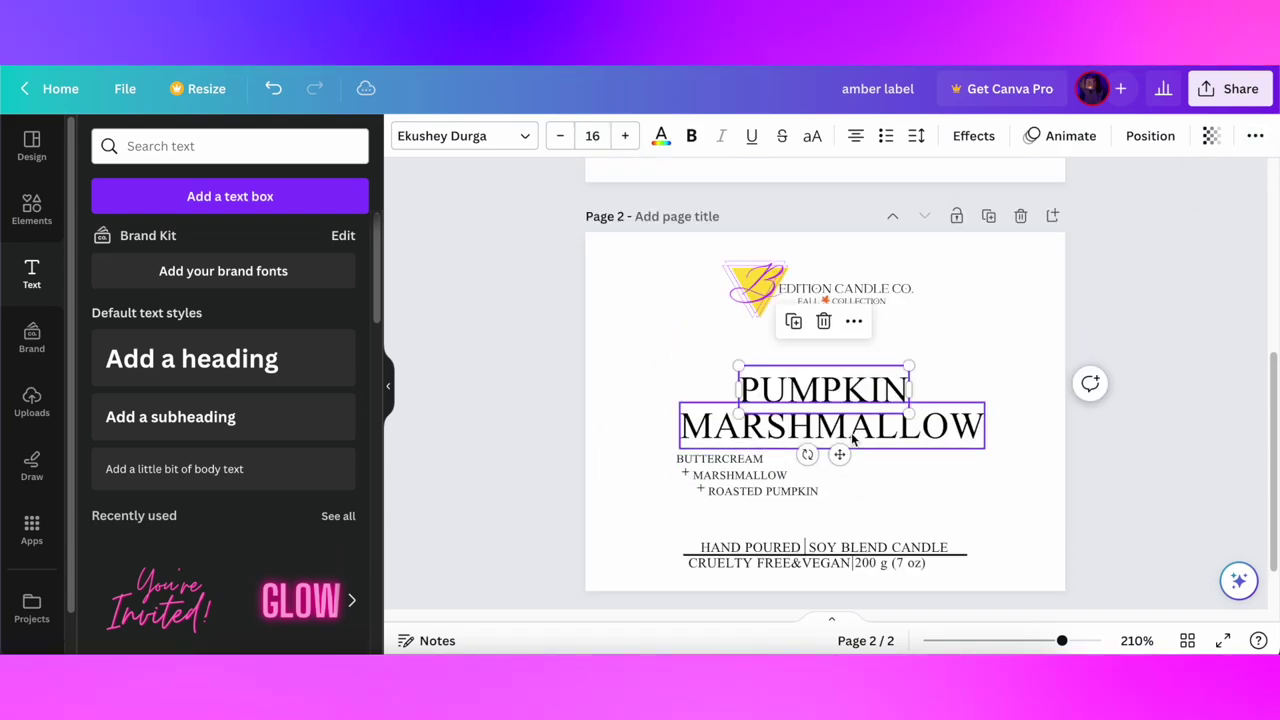
{"action": "left_click", "coordinate": [873, 474]}
- Centre the PUMPKIN and MARSHMALLOW titles horizontally on page 2, with PUMPKIN directly above MARSHMALLOW
{"action": "left_click_drag", "start_coordinate": [824, 391], "coordinate": [766, 386]}
{"action": "left_click_drag", "start_coordinate": [838, 432], "coordinate": [831, 432]}
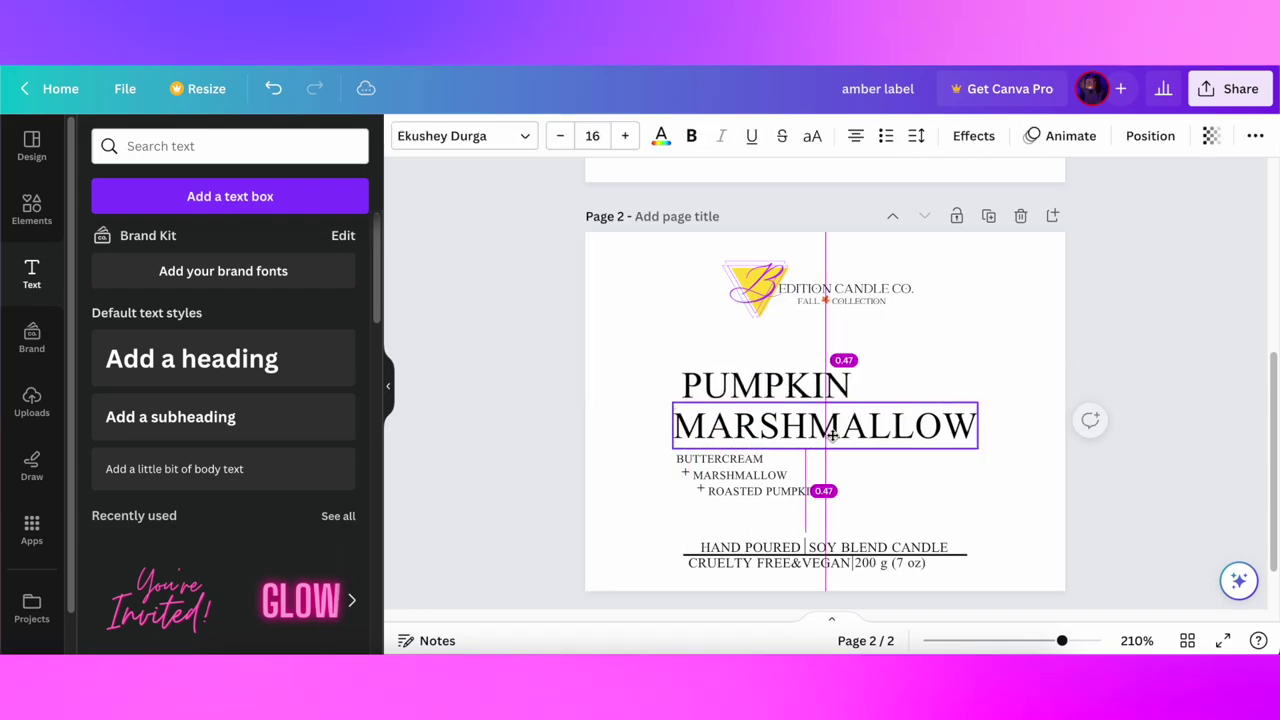
{"action": "left_click_drag", "start_coordinate": [766, 386], "coordinate": [825, 385]}
{"action": "left_click", "coordinate": [951, 500]}
{"action": "left_click", "coordinate": [880, 430]}
{"action": "left_click", "coordinate": [850, 388], "text": "shift"}
{"action": "left_click", "coordinate": [1140, 138]}
{"action": "left_click", "coordinate": [125, 332]}
{"action": "key", "text": "super+z"}
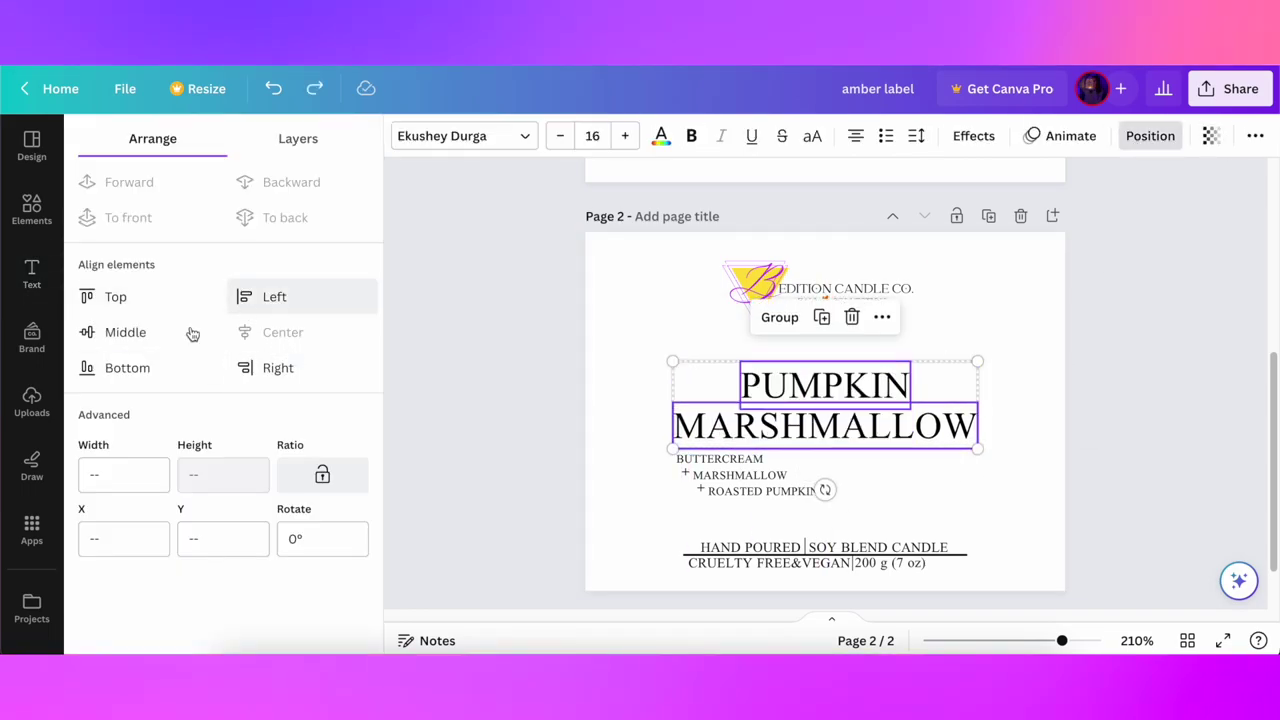
{"action": "left_click", "coordinate": [893, 474]}
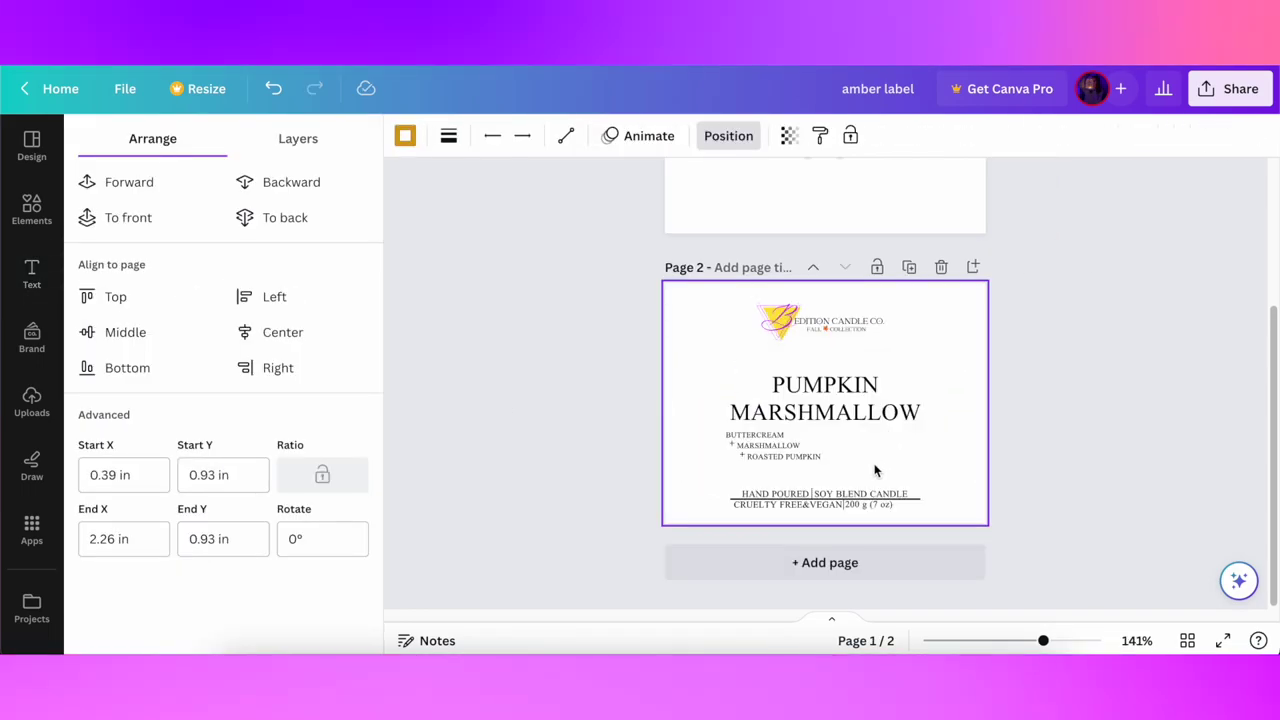
- Paste the gold line onto page 2 between PUMPKIN and MARSHMALLOW and shorten both ends to roughly the width of MARSHMALLOW
{"action": "left_click", "coordinate": [877, 465]}
{"action": "key", "text": "l"}
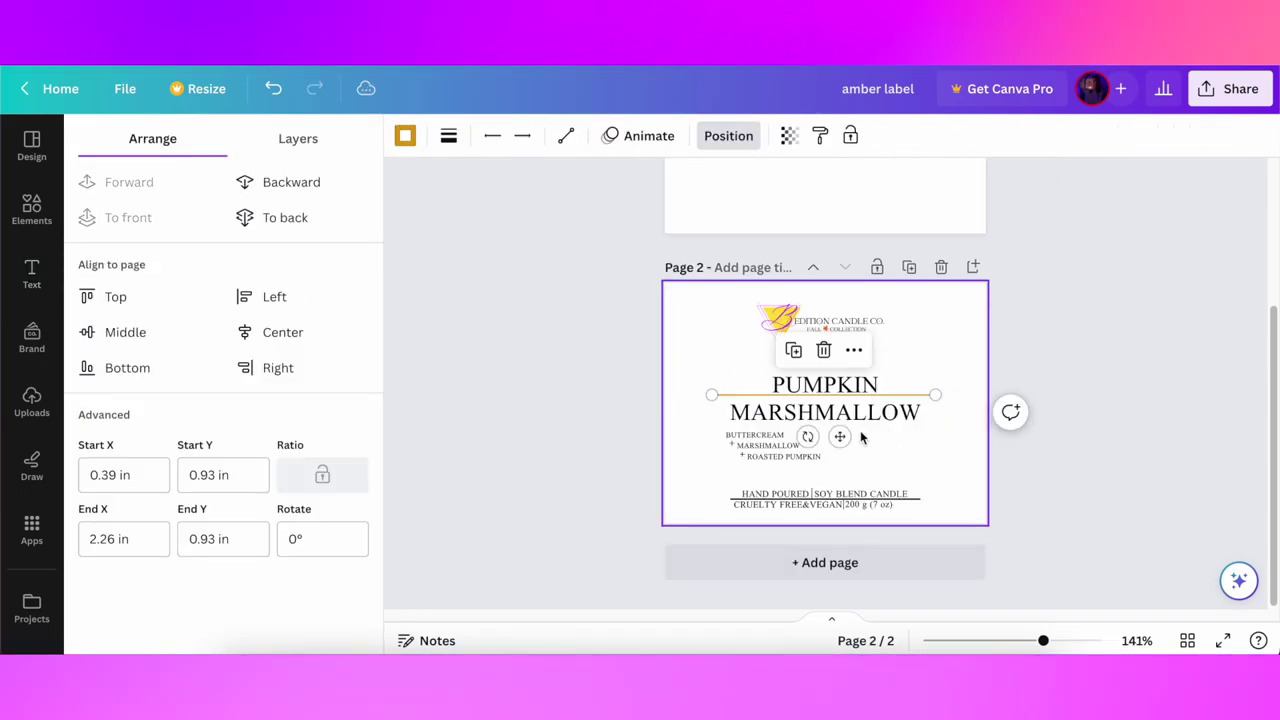
{"action": "scroll", "coordinate": [924, 474], "scroll_direction": "up", "scroll_amount": 5}
{"action": "left_click_drag", "start_coordinate": [848, 451], "coordinate": [840, 339]}
{"action": "left_click_drag", "start_coordinate": [626, 304], "coordinate": [648, 304]}
{"action": "left_click_drag", "start_coordinate": [1019, 304], "coordinate": [995, 307]}
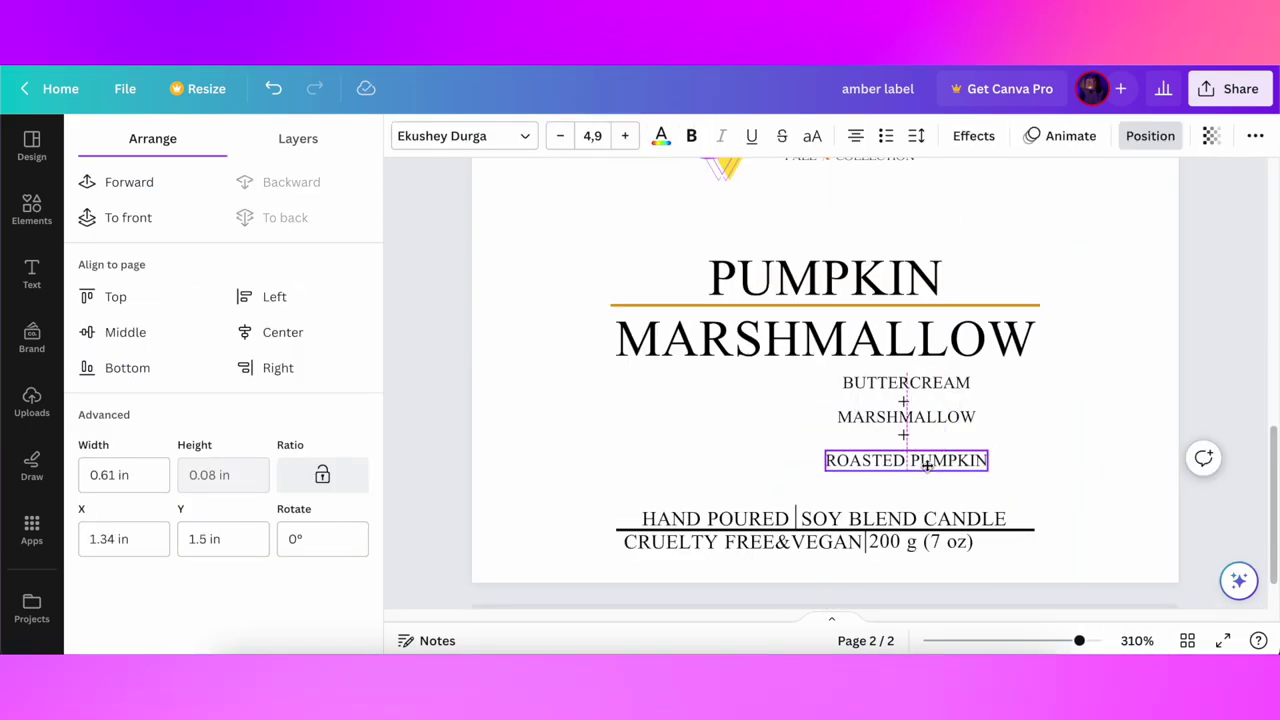
- Move ROASTED PUMPKIN lower in the stacked scent notes and centre the plus signs between the three notes
{"action": "left_click_drag", "start_coordinate": [928, 465], "coordinate": [931, 484]}
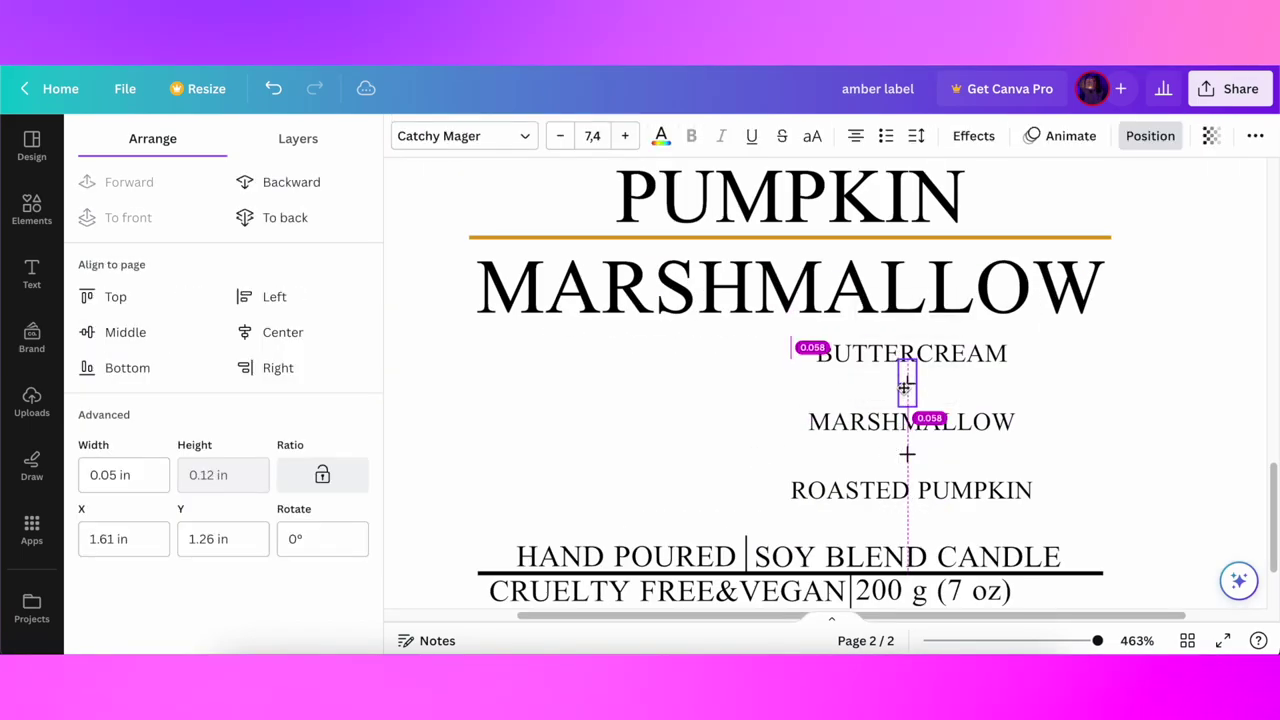
{"action": "left_click", "coordinate": [907, 455]}
{"action": "key", "text": "Escape"}
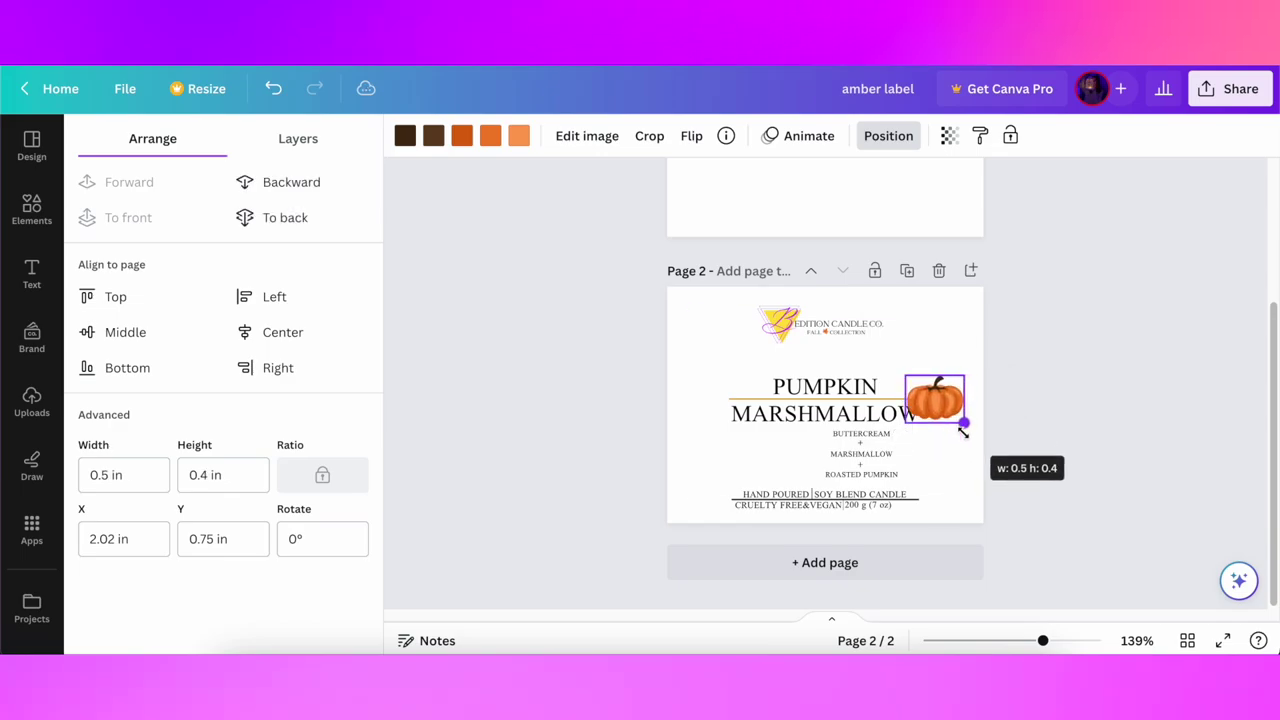
- Enlarge the pumpkin image and place it below MARSHMALLOW, beside the stacked scent notes
{"action": "left_click_drag", "start_coordinate": [963, 432], "coordinate": [970, 437]}
{"action": "left_click_drag", "start_coordinate": [774, 524], "coordinate": [804, 518]}
{"action": "left_click_drag", "start_coordinate": [818, 480], "coordinate": [822, 484]}
{"action": "left_click", "coordinate": [717, 466]}
{"action": "scroll", "coordinate": [717, 466], "scroll_direction": "up", "scroll_amount": 5}
{"action": "left_click_drag", "start_coordinate": [716, 465], "coordinate": [733, 462]}
- Download the finished amber label as PDF Print with the RGB color profile
{"action": "scroll", "coordinate": [733, 462], "scroll_direction": "down", "scroll_amount": 1}
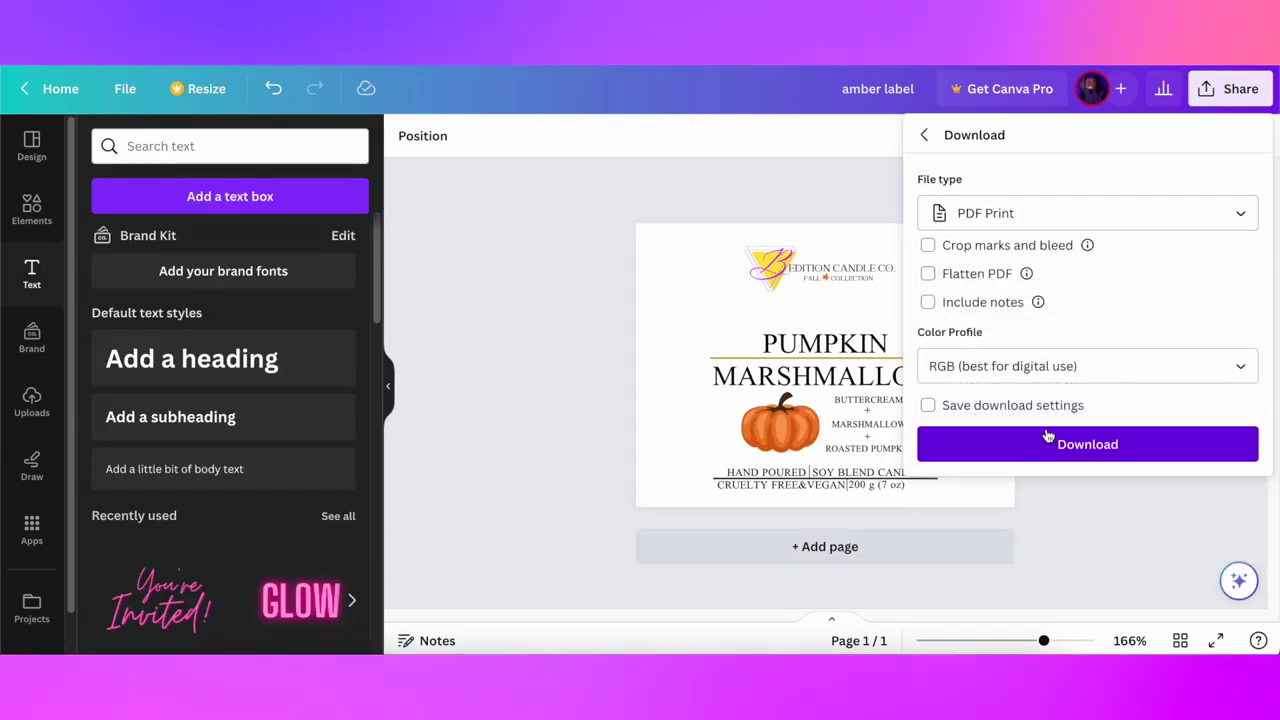
{"action": "left_click", "coordinate": [1060, 446]}
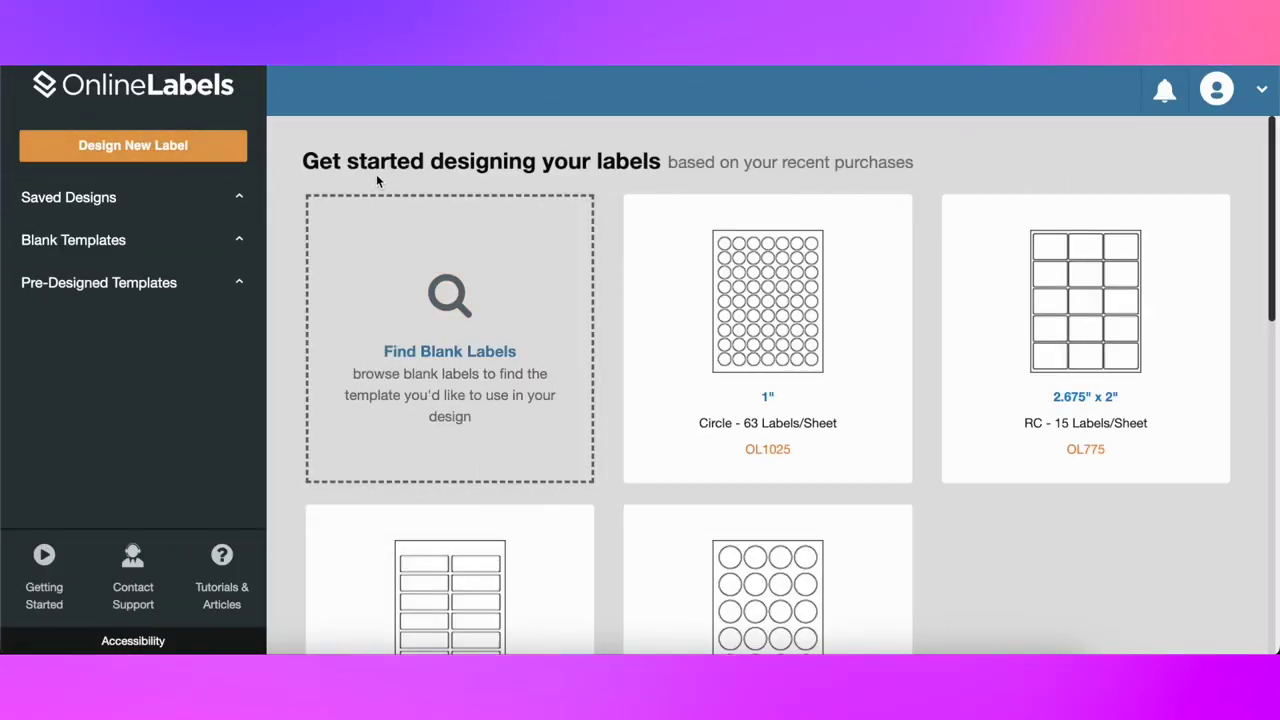
- Switch to OnlineLabels and start a new design from the 3.75" x 1.25" OL161 blank template
{"action": "scroll", "coordinate": [996, 376], "scroll_direction": "down", "scroll_amount": 3}
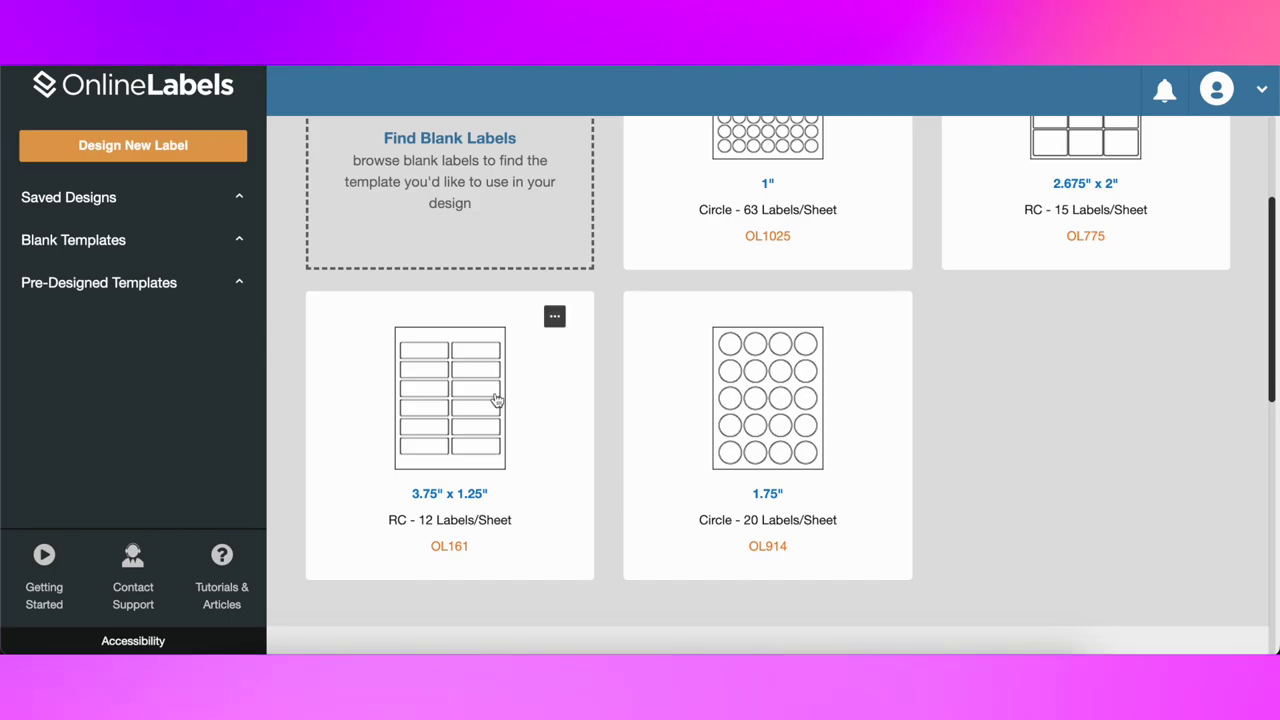
{"action": "left_click", "coordinate": [461, 402]}
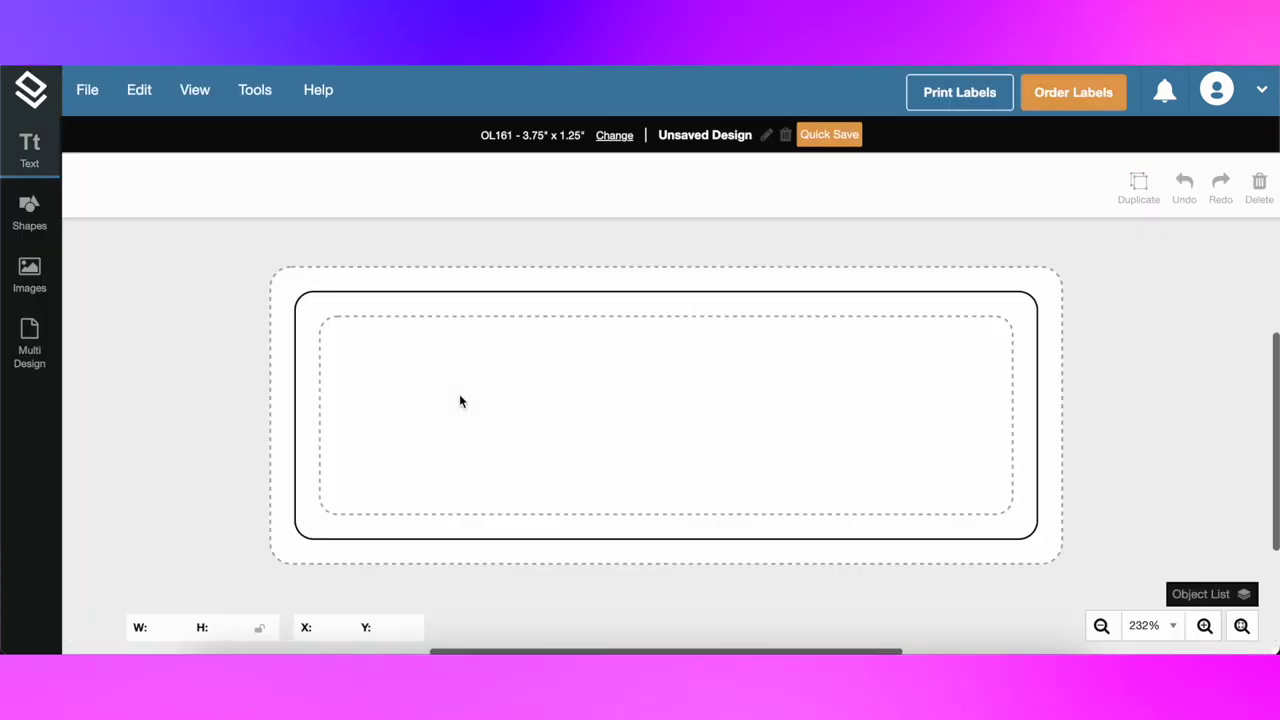
- Upload tin candle.pdf from the Downloads folder to the uploaded images
{"action": "left_click", "coordinate": [30, 274]}
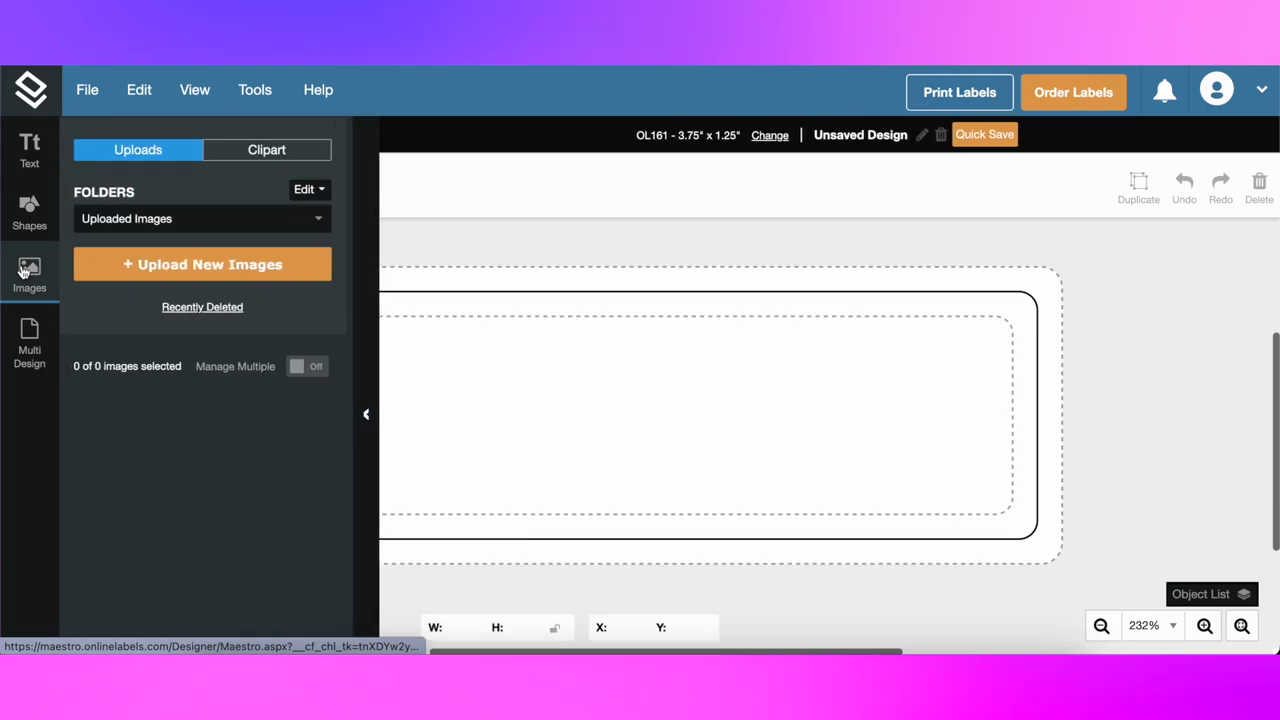
{"action": "left_click", "coordinate": [203, 265]}
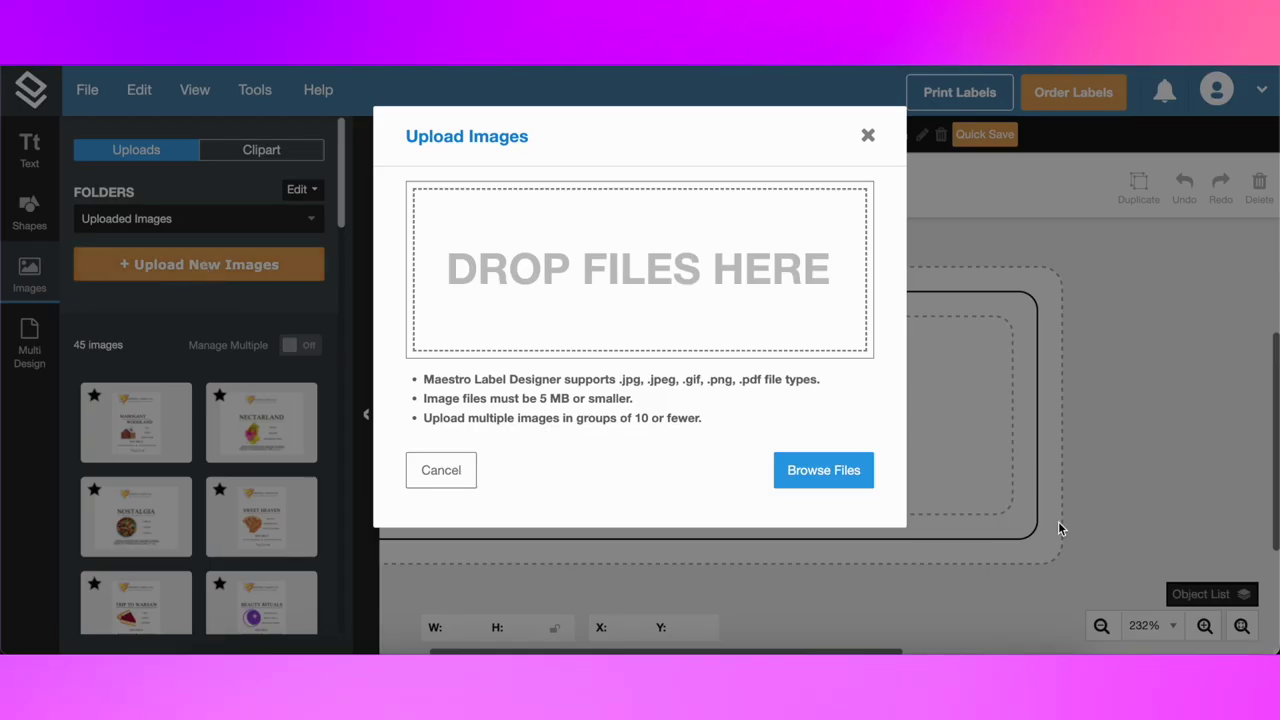
{"action": "left_click", "coordinate": [828, 484]}
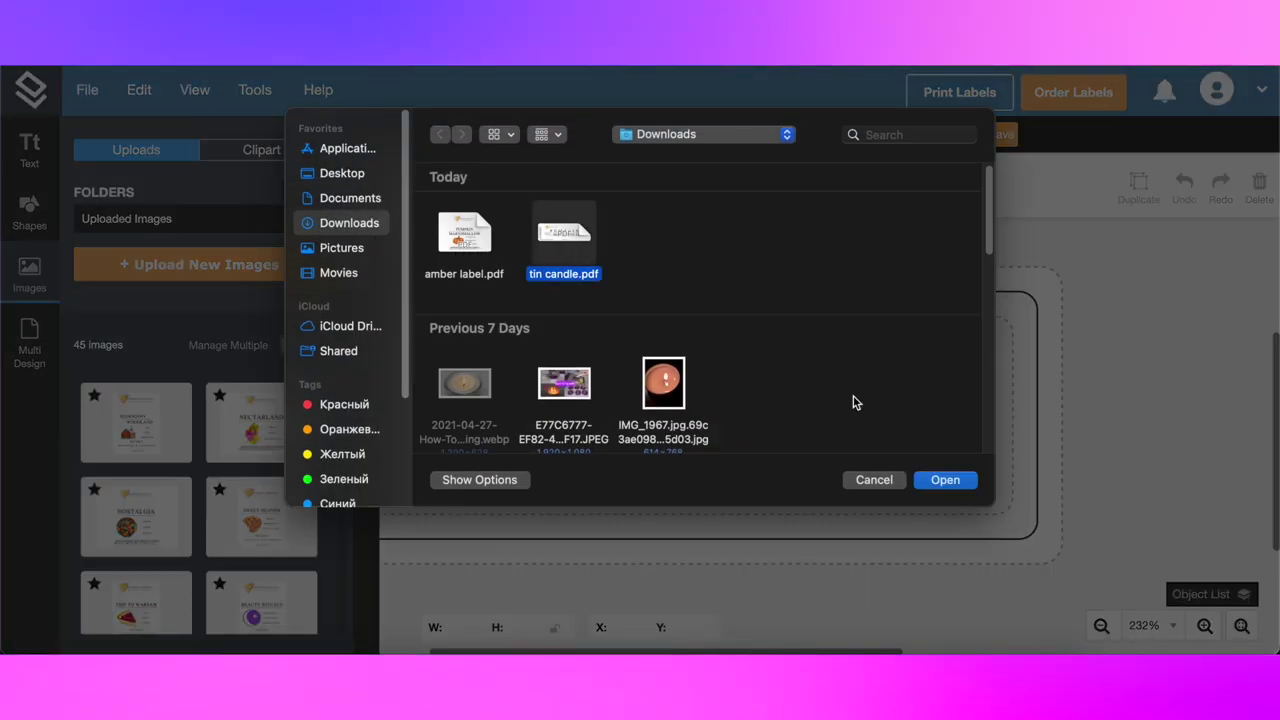
{"action": "left_click", "coordinate": [947, 480]}
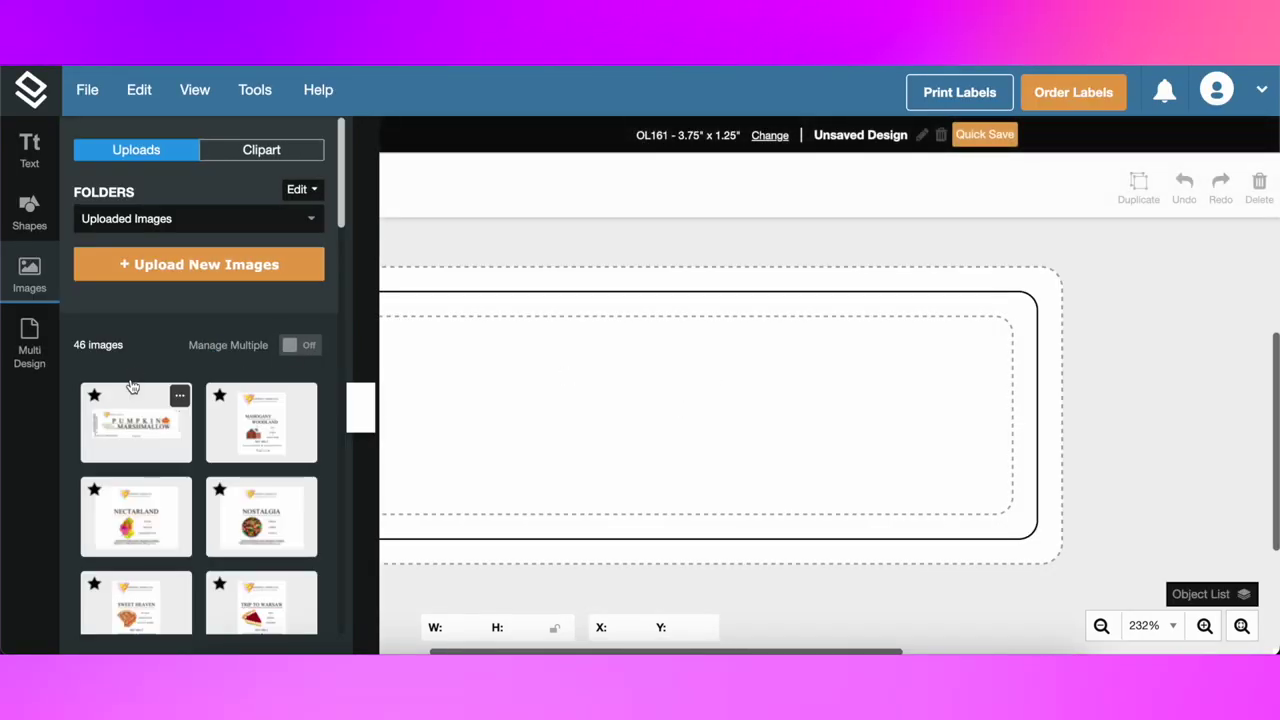
- Place the uploaded tin candle artwork on the label and scale it to about 3.468 x 1.156 in
{"action": "mouse_move", "coordinate": [130, 410]}
{"action": "left_click_drag", "start_coordinate": [550, 396], "coordinate": [658, 430]}
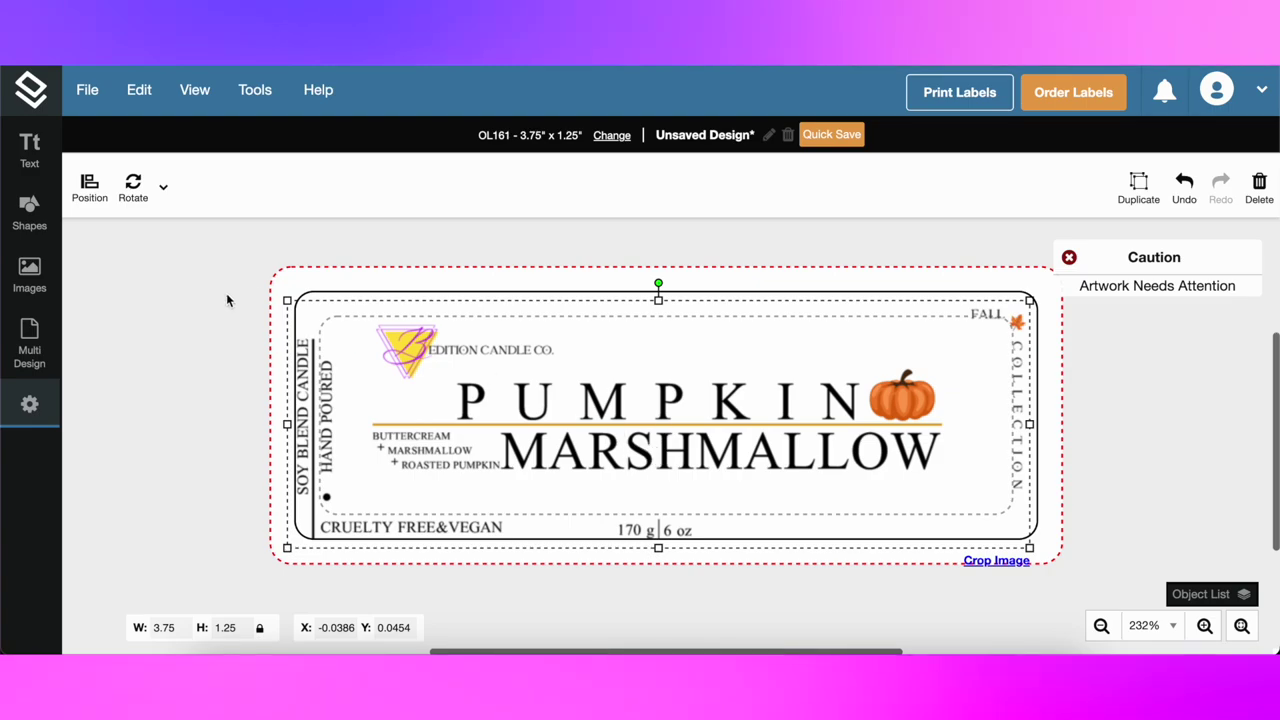
{"action": "left_click_drag", "start_coordinate": [288, 301], "coordinate": [392, 361]}
{"action": "left_click_drag", "start_coordinate": [574, 446], "coordinate": [523, 423]}
- Centre the tin artwork both horizontally and vertically on the label
{"action": "left_click", "coordinate": [115, 189]}
{"action": "left_click", "coordinate": [90, 188]}
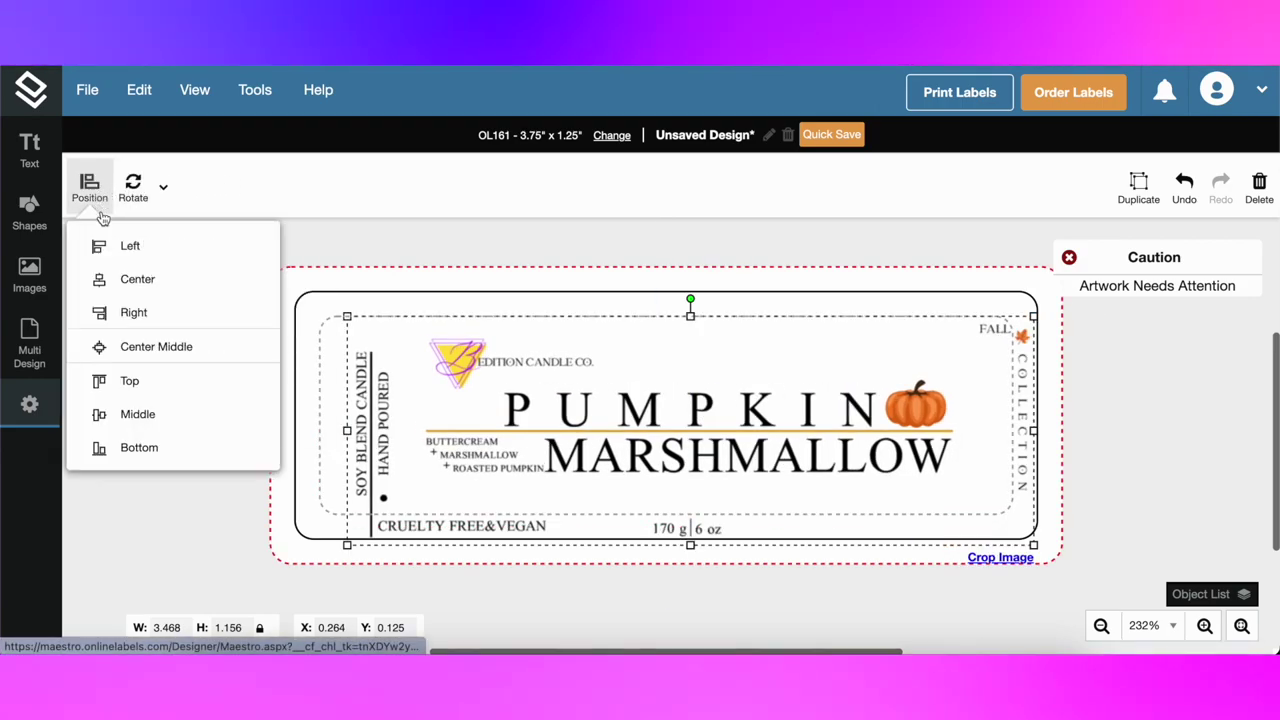
{"action": "left_click", "coordinate": [156, 347]}
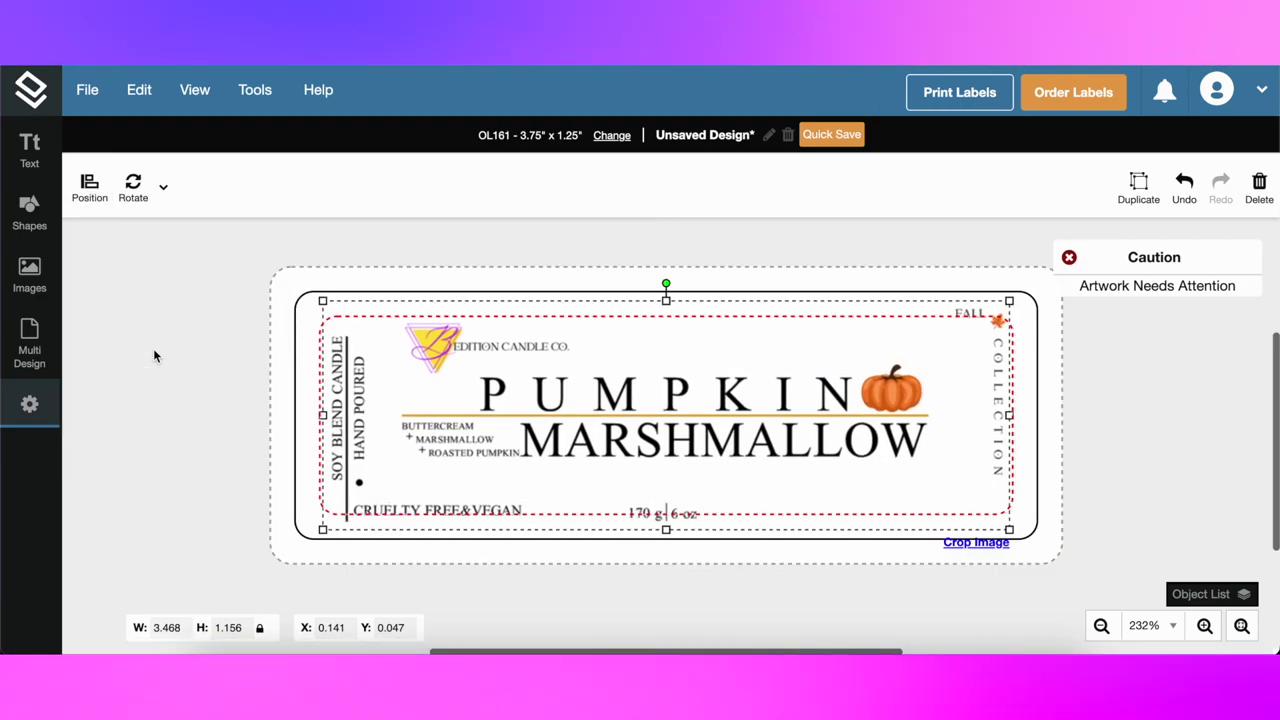
- Save the design in the tins folder under the name "pumpkin marshmallow"
{"action": "left_click", "coordinate": [817, 136]}
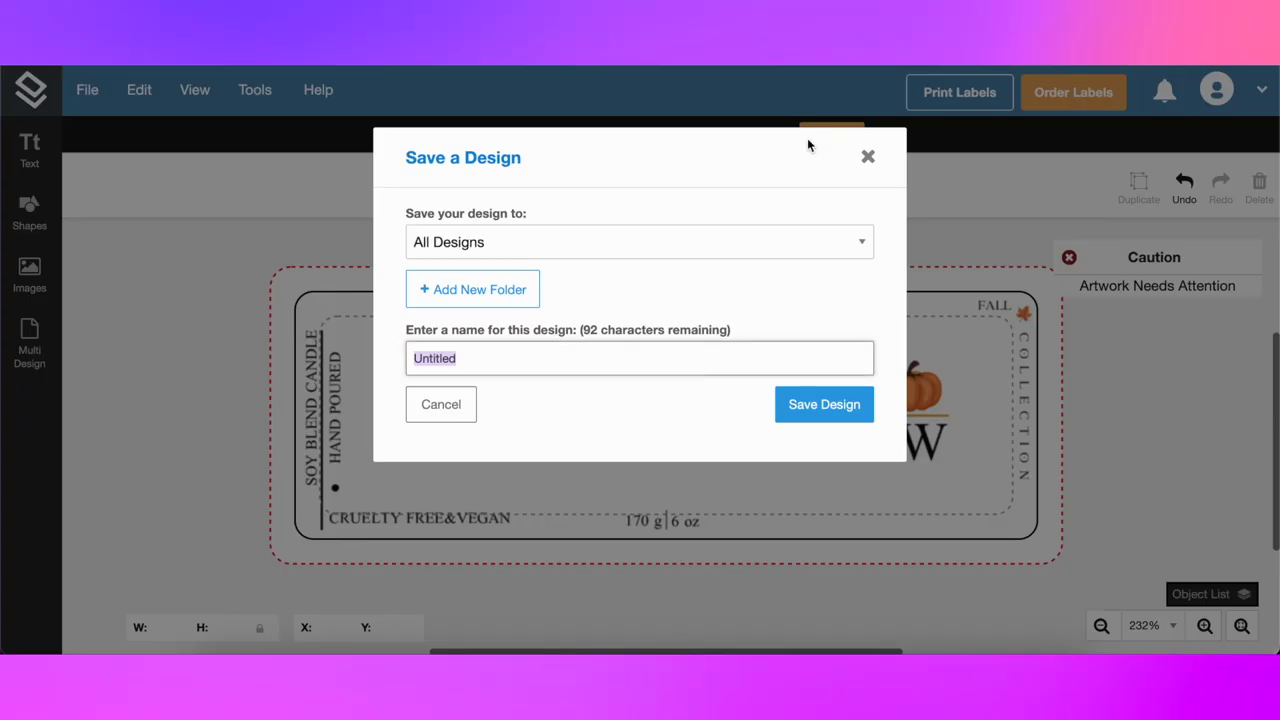
{"action": "left_click", "coordinate": [510, 245]}
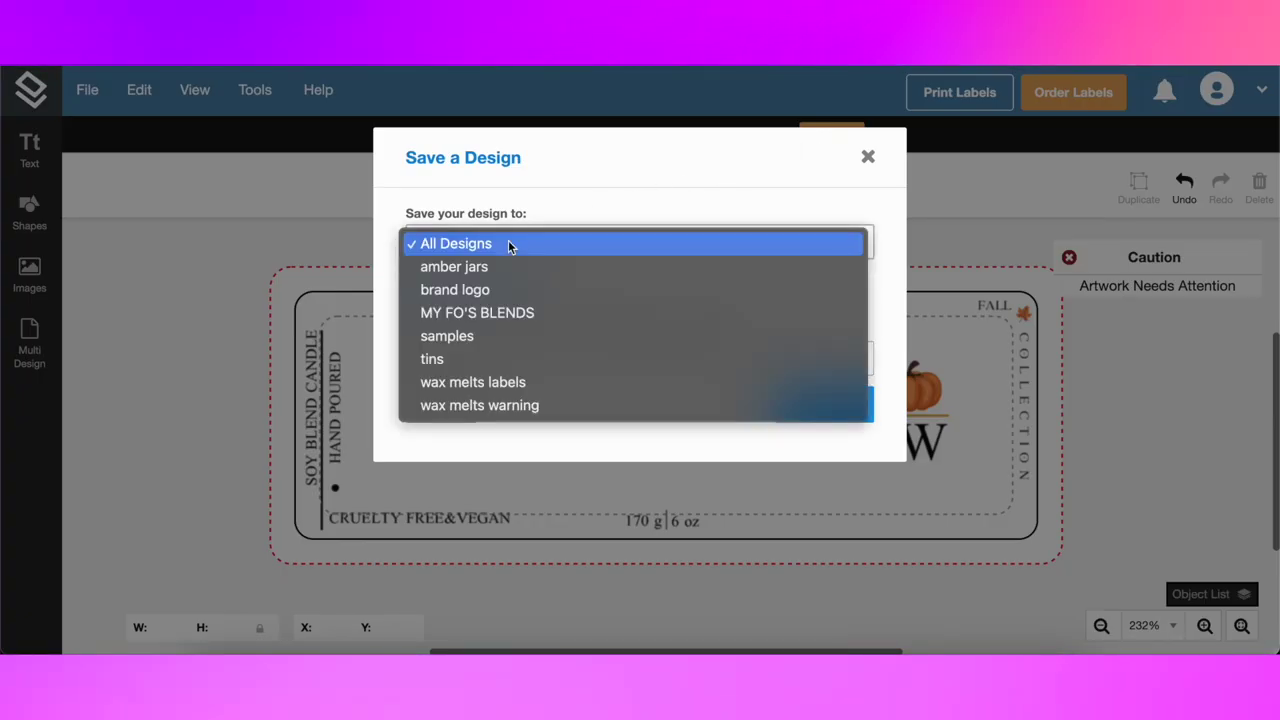
{"action": "left_click", "coordinate": [449, 359]}
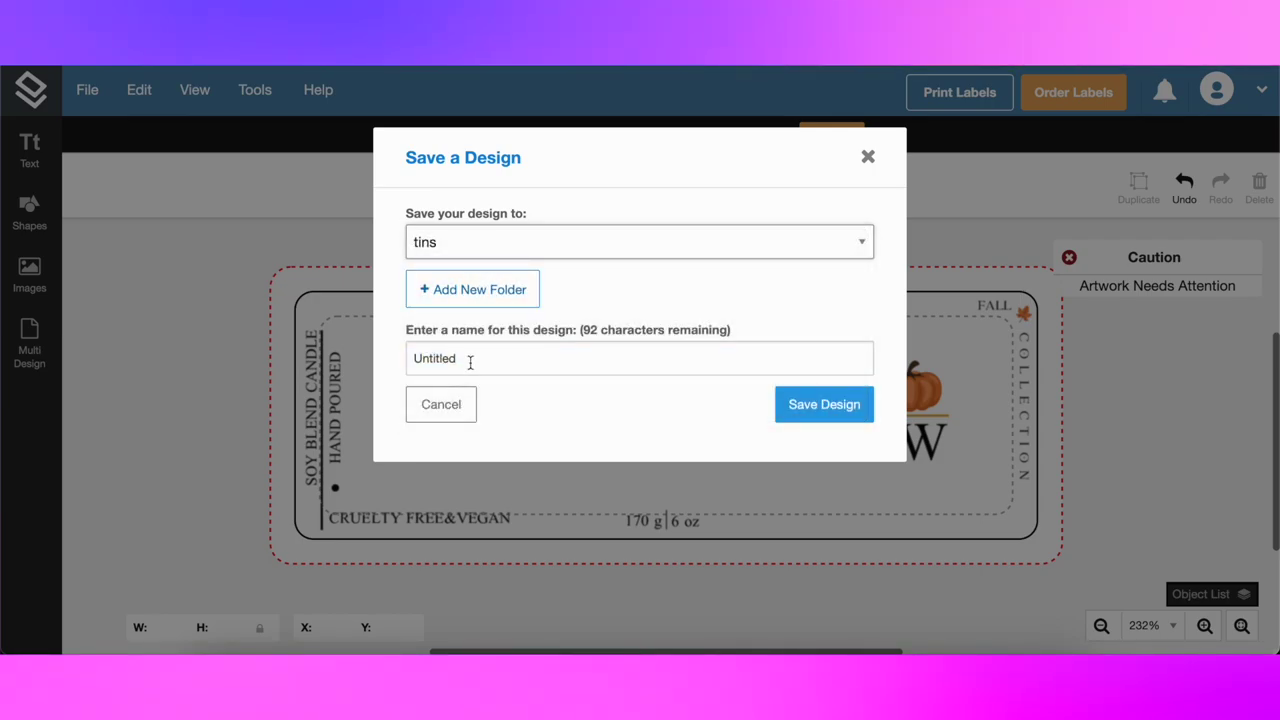
{"action": "type", "text": "pum"}
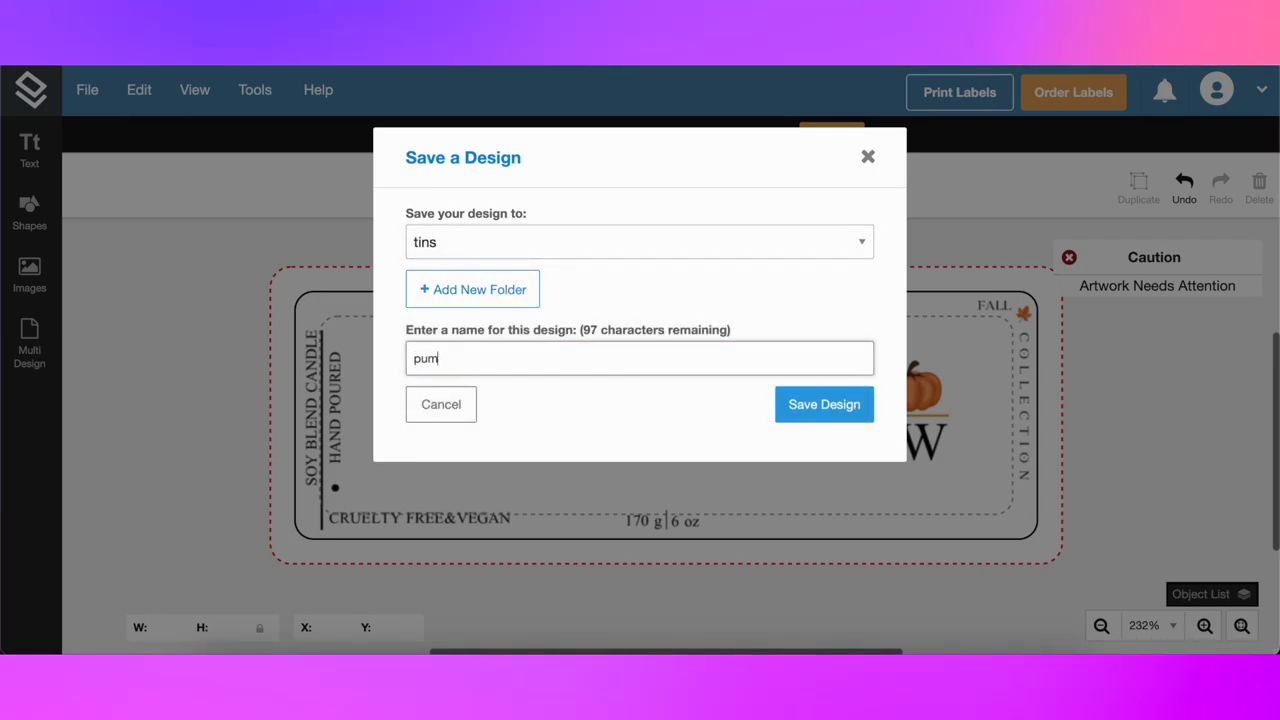
{"action": "type", "text": "pkin marshmallow"}
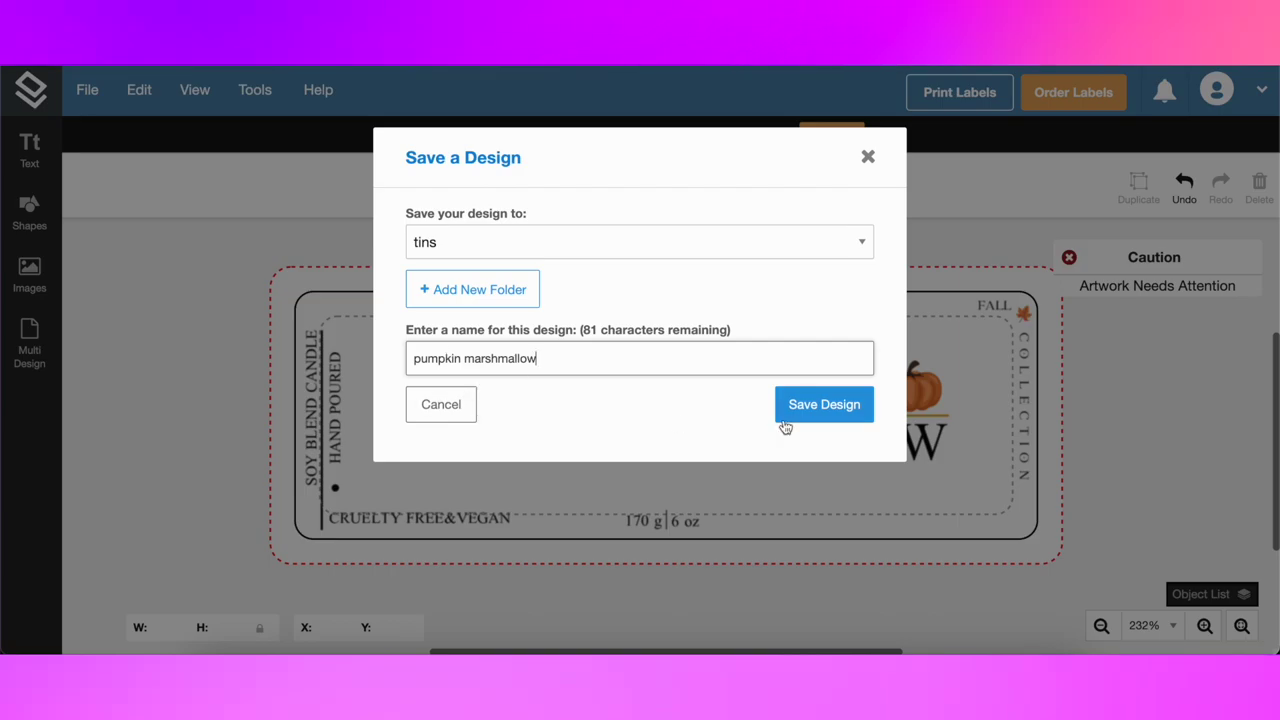
{"action": "left_click", "coordinate": [803, 416]}
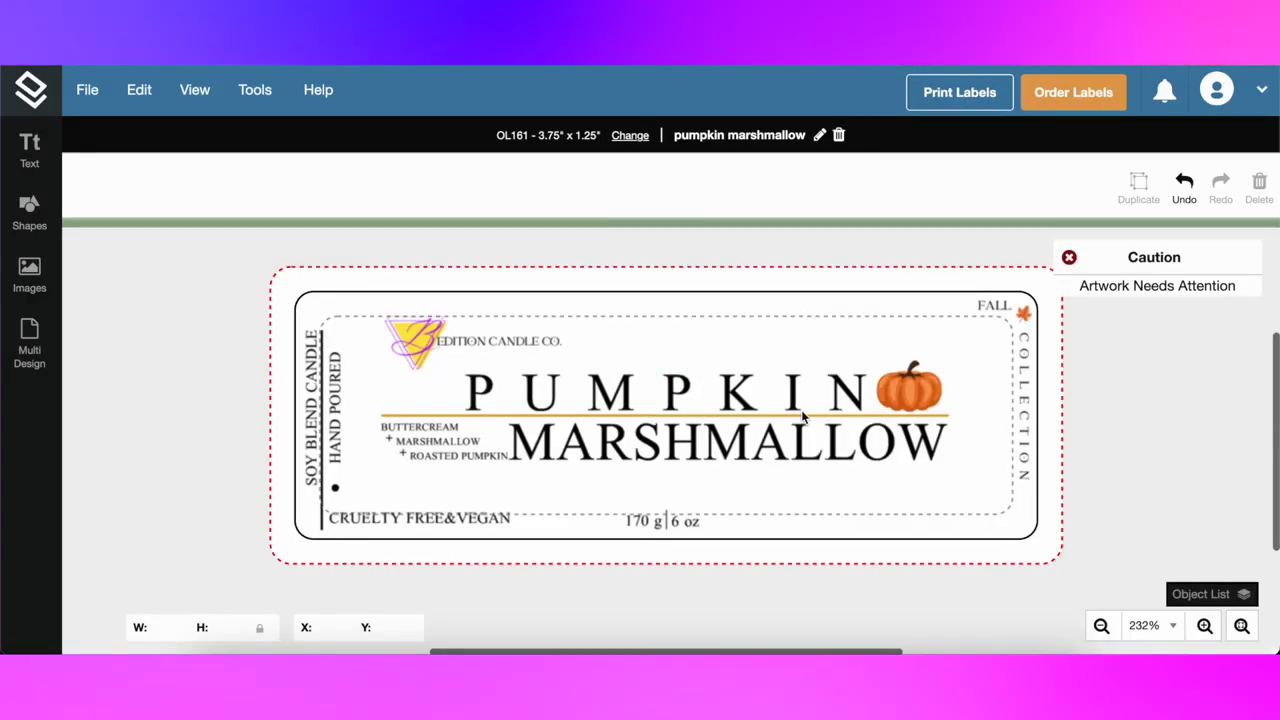
- Edit the multi-design sheet layout and assign Blank to all 12 label positions
{"action": "left_click", "coordinate": [30, 343]}
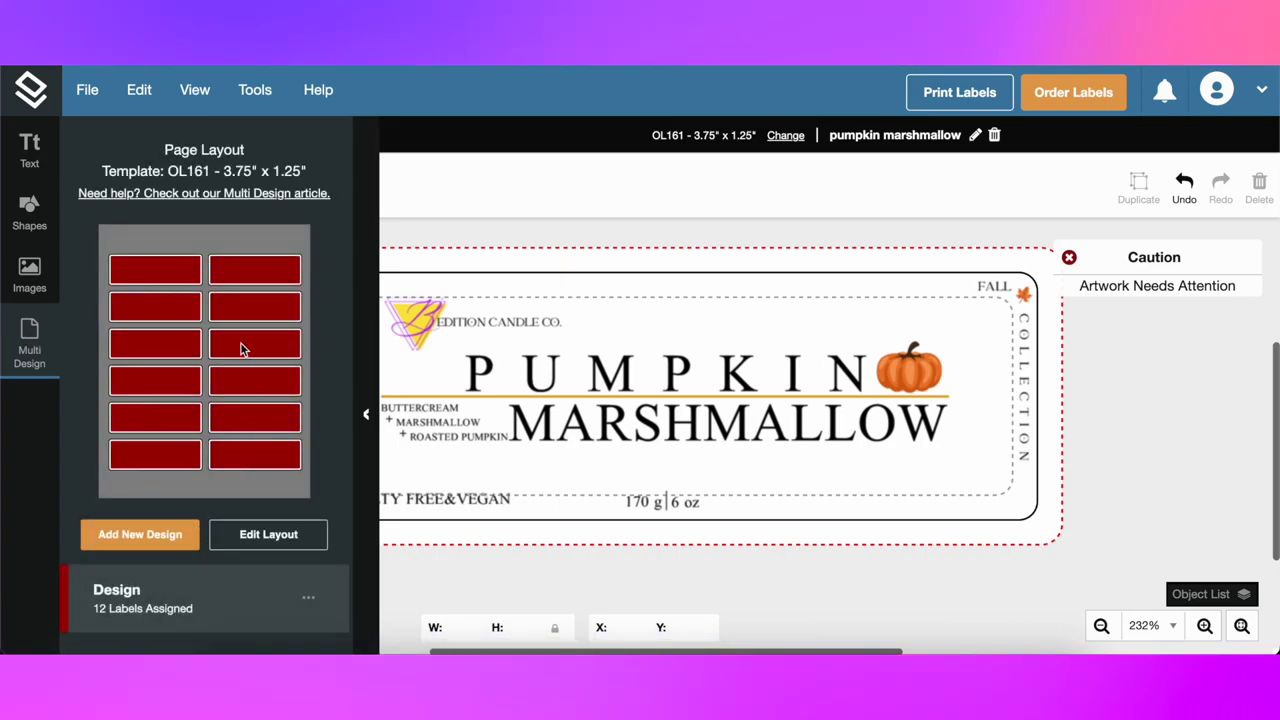
{"action": "left_click", "coordinate": [268, 535]}
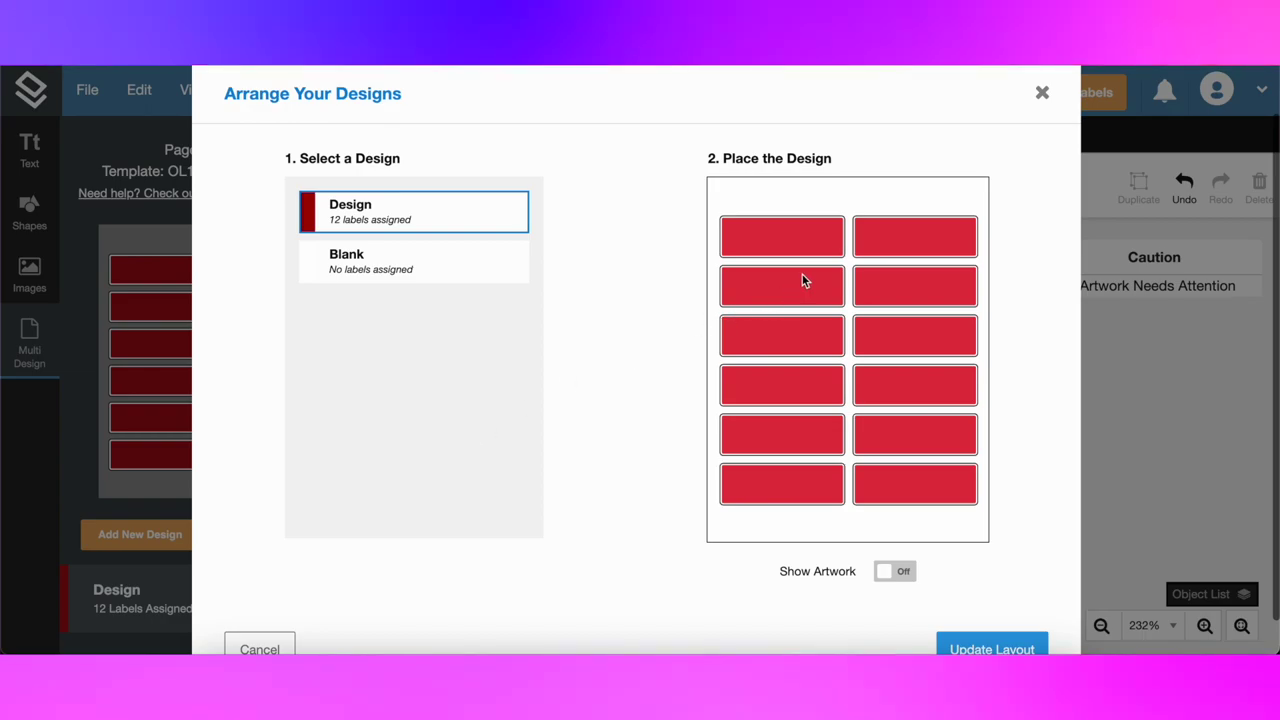
{"action": "left_click", "coordinate": [508, 263]}
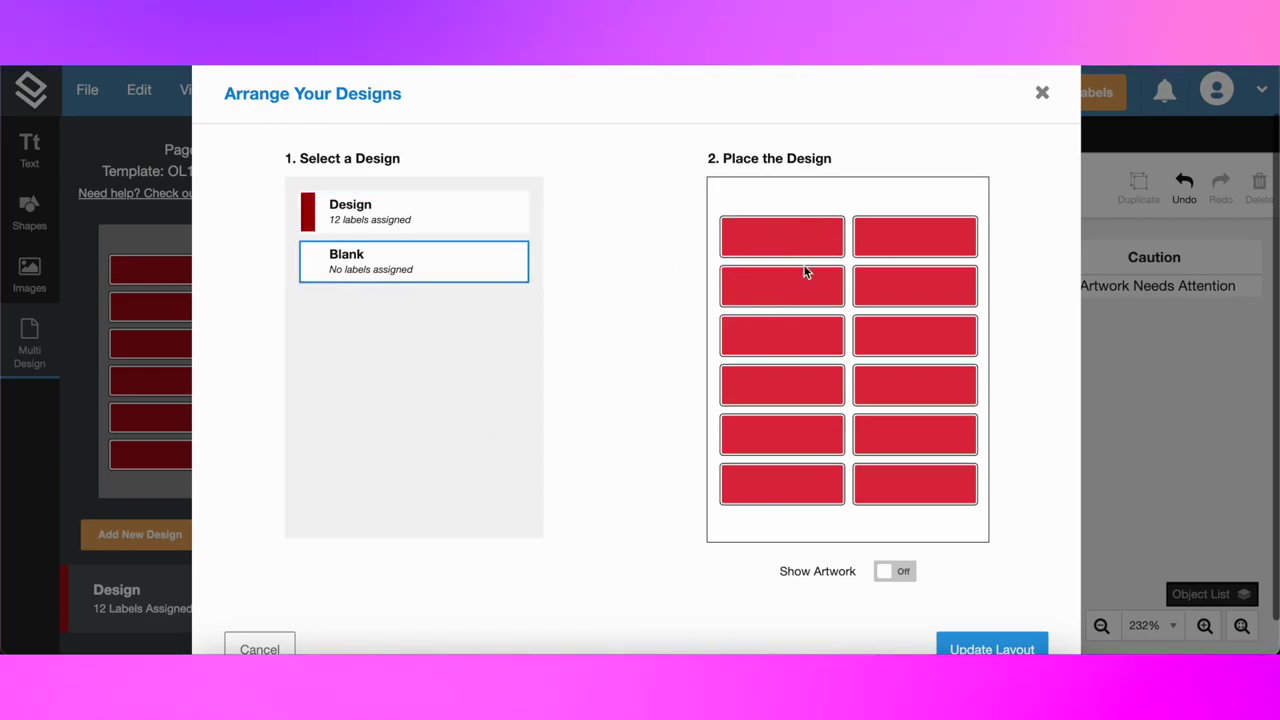
{"action": "left_click_drag", "start_coordinate": [814, 491], "coordinate": [814, 491]}
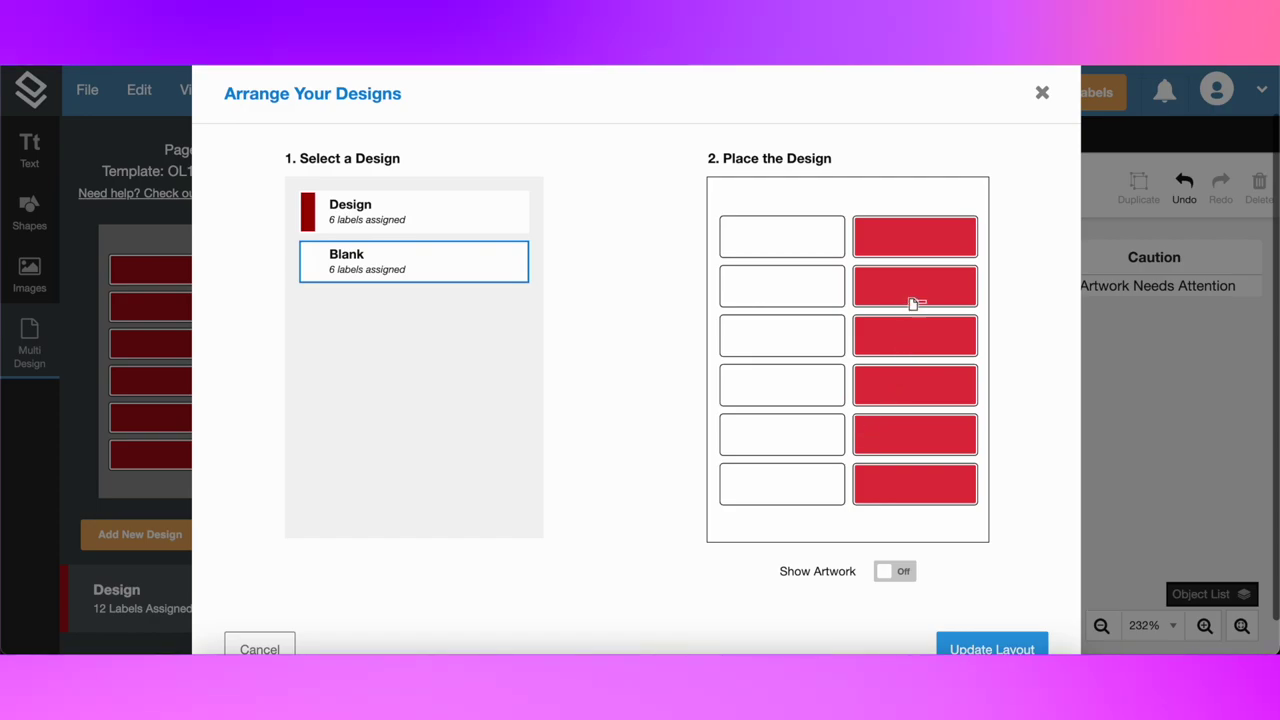
{"action": "left_click_drag", "start_coordinate": [924, 286], "coordinate": [940, 381]}
{"action": "left_click_drag", "start_coordinate": [929, 470], "coordinate": [920, 497]}
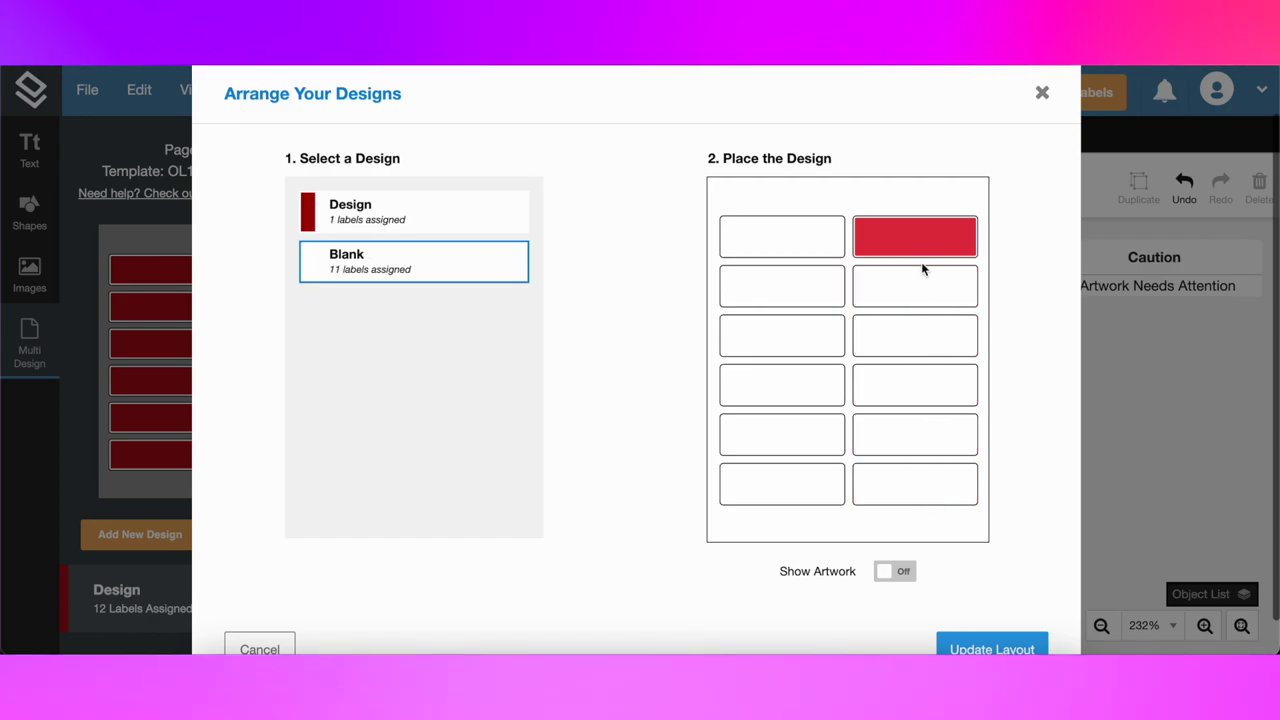
{"action": "left_click", "coordinate": [911, 254]}
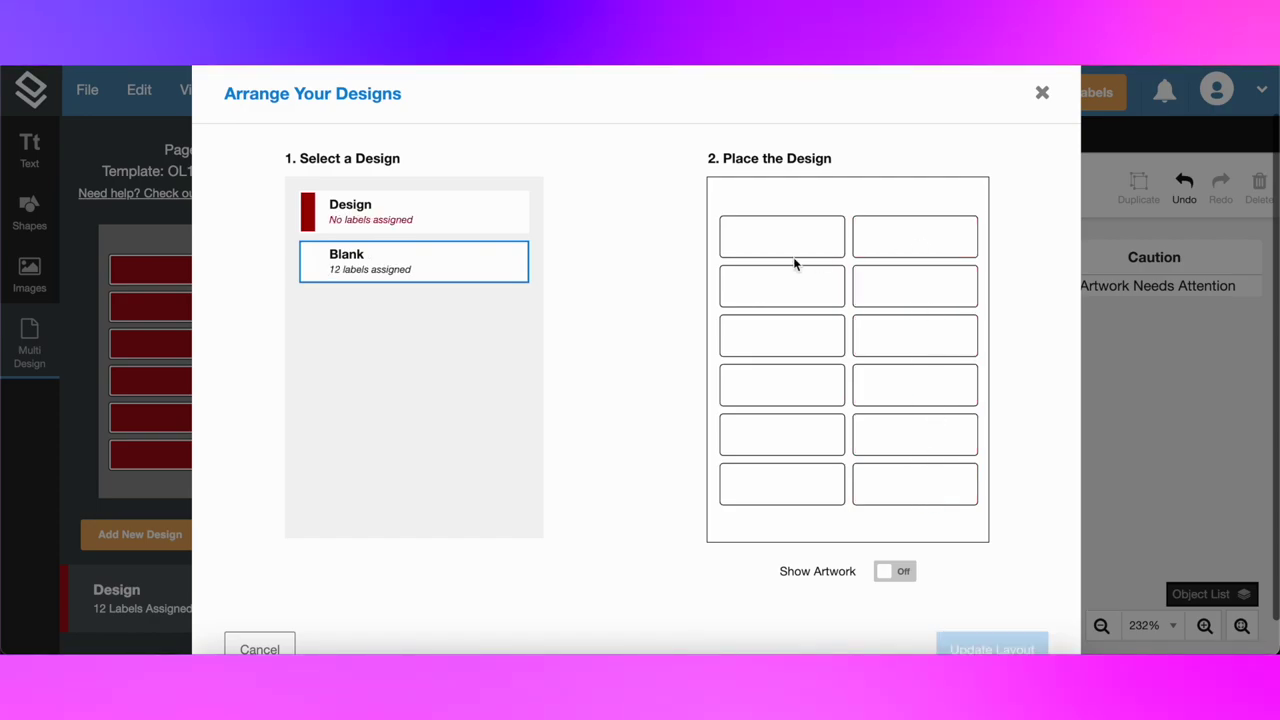
- Show the artwork in the sheet layout, assign Design to the second label of the first row, and update the layout
{"action": "left_click", "coordinate": [500, 222]}
{"action": "scroll", "coordinate": [434, 394], "scroll_direction": "down", "scroll_amount": 2}
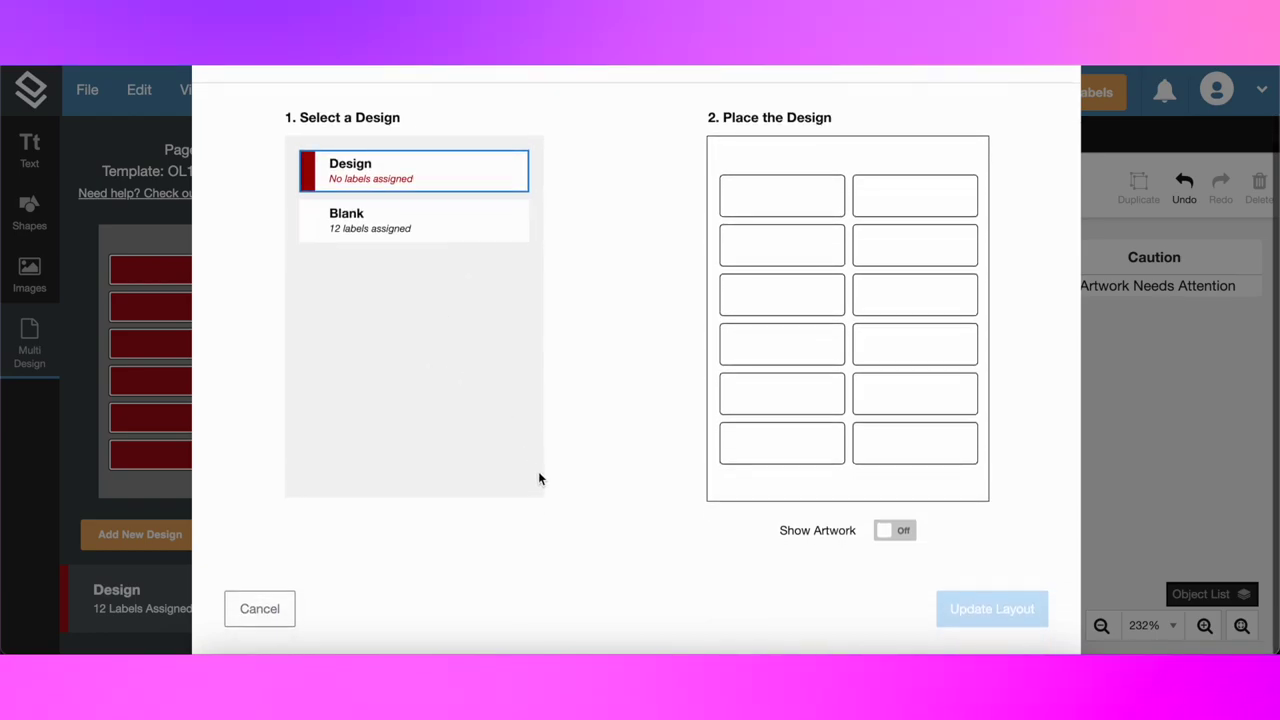
{"action": "scroll", "coordinate": [539, 490], "scroll_direction": "up", "scroll_amount": 3}
{"action": "scroll", "coordinate": [700, 500], "scroll_direction": "down", "scroll_amount": 3}
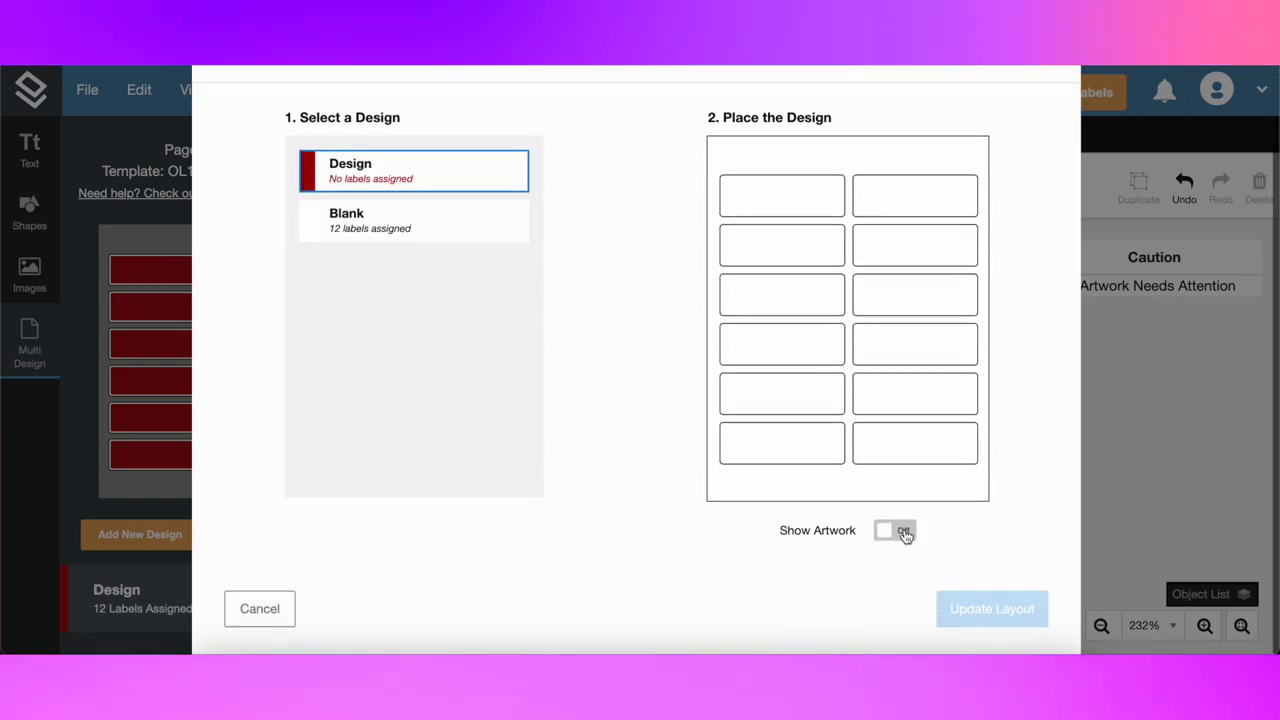
{"action": "left_click", "coordinate": [904, 531]}
{"action": "scroll", "coordinate": [888, 518], "scroll_direction": "up", "scroll_amount": 2}
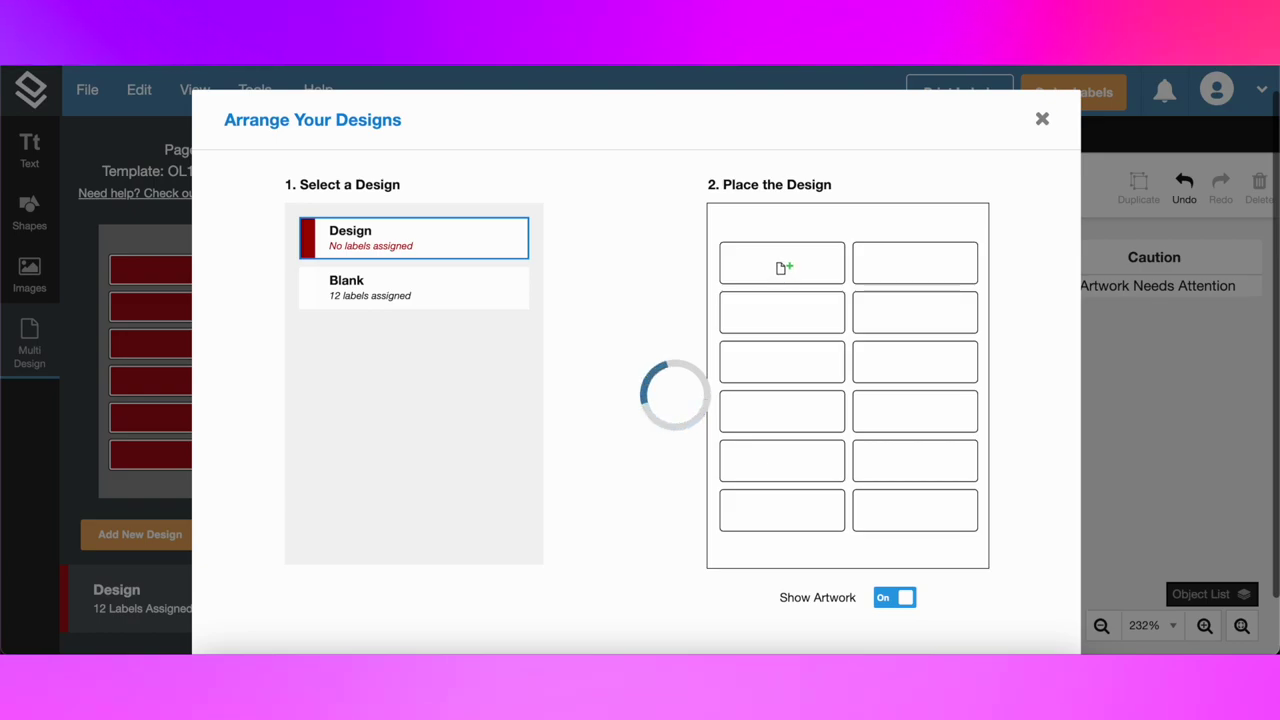
{"action": "left_click", "coordinate": [783, 267]}
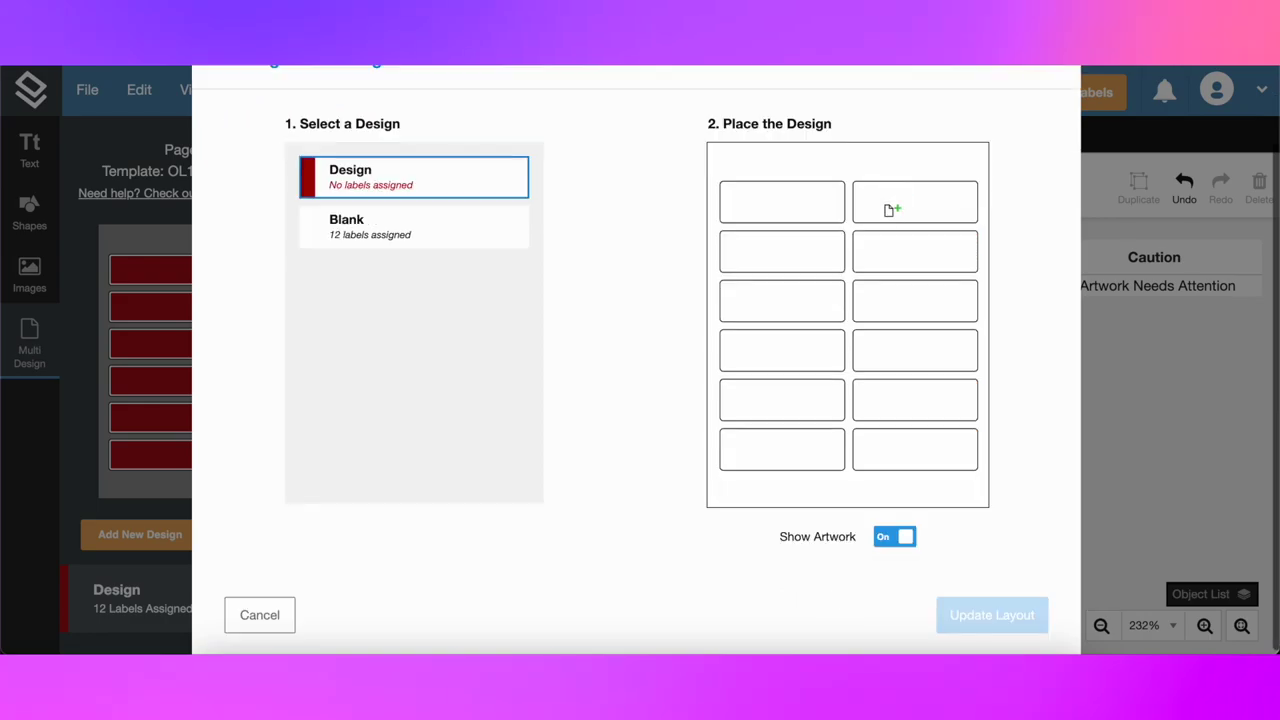
{"action": "left_click", "coordinate": [889, 206]}
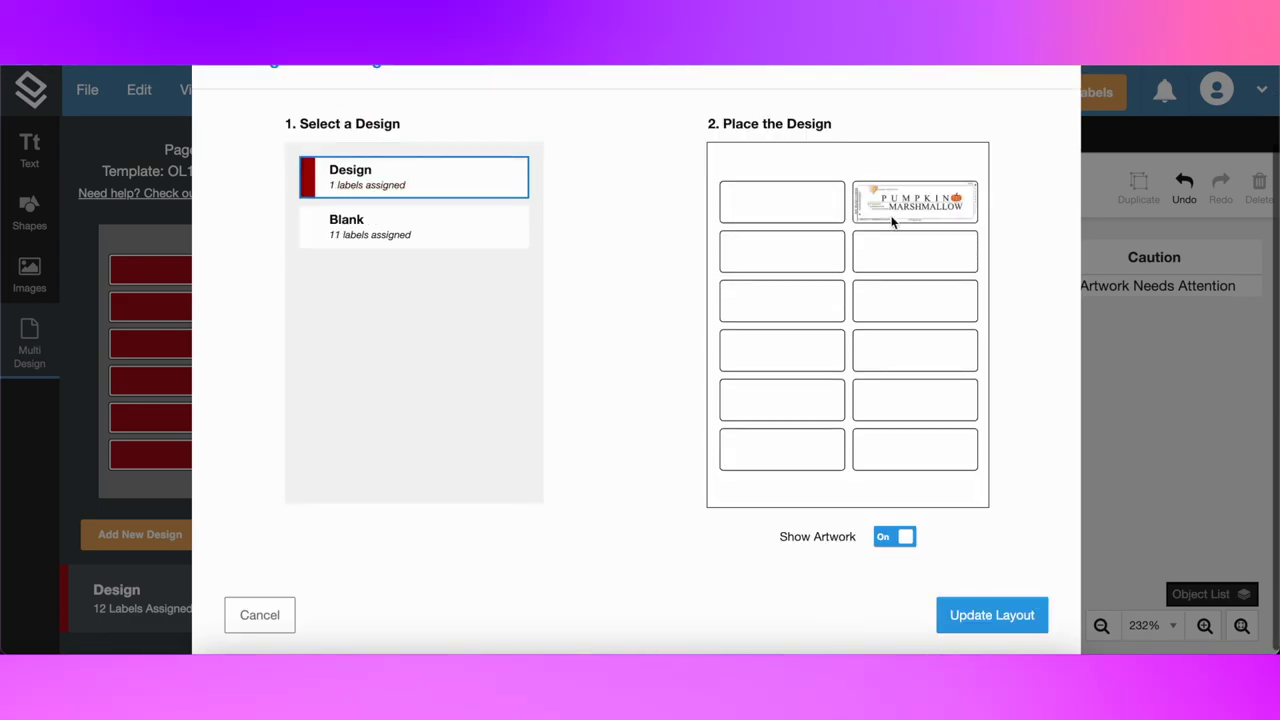
{"action": "left_click", "coordinate": [992, 615]}
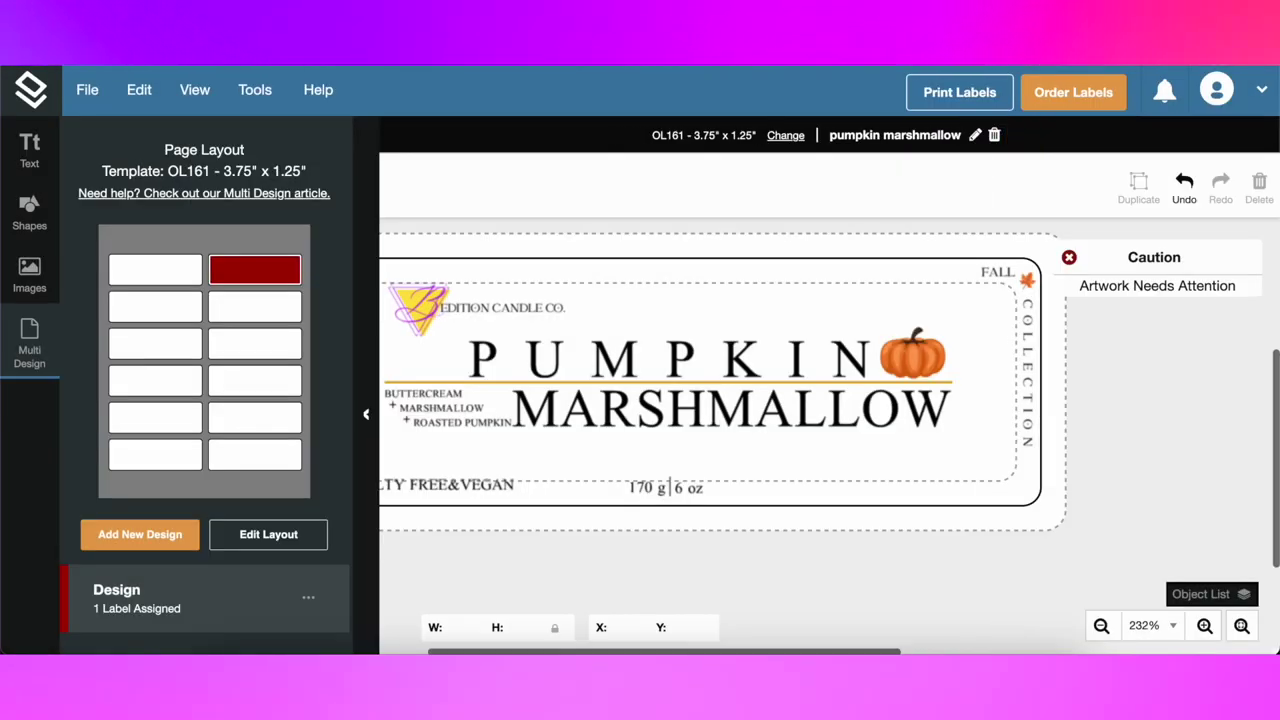
- Generate the label sheet's print PDF and open it in the system print dialog
{"action": "left_click", "coordinate": [960, 92]}
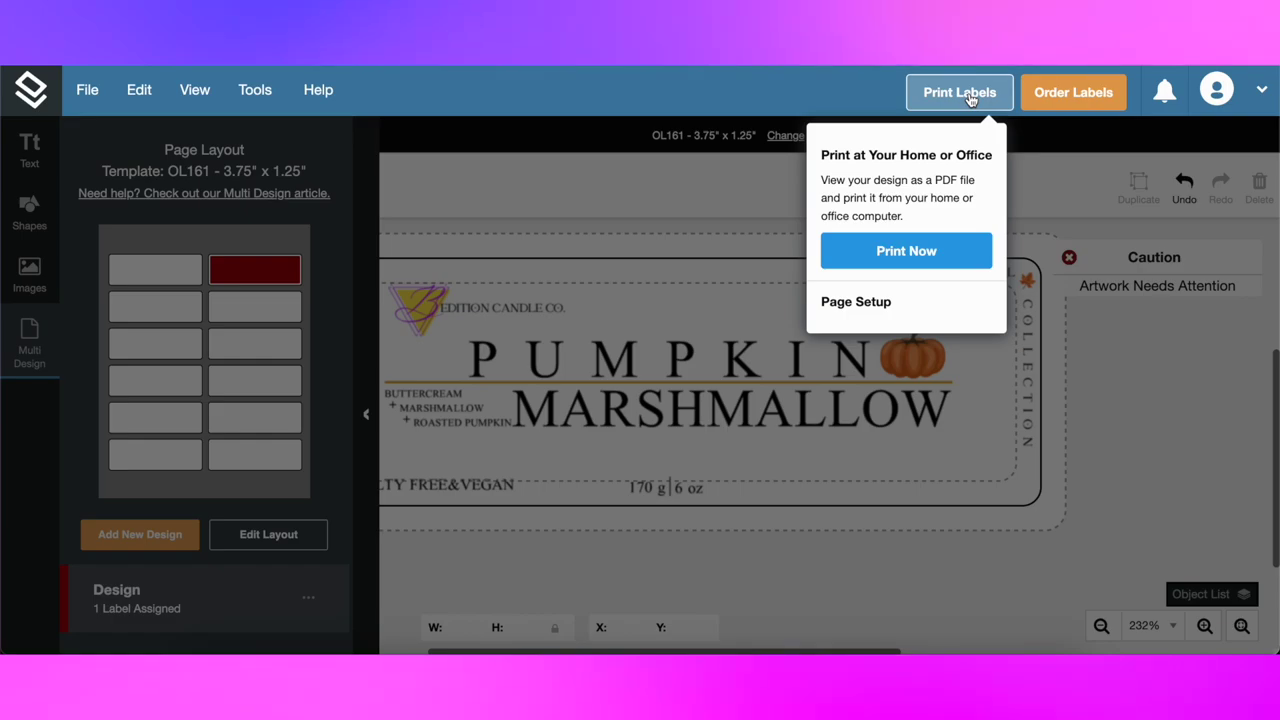
{"action": "left_click", "coordinate": [928, 255]}
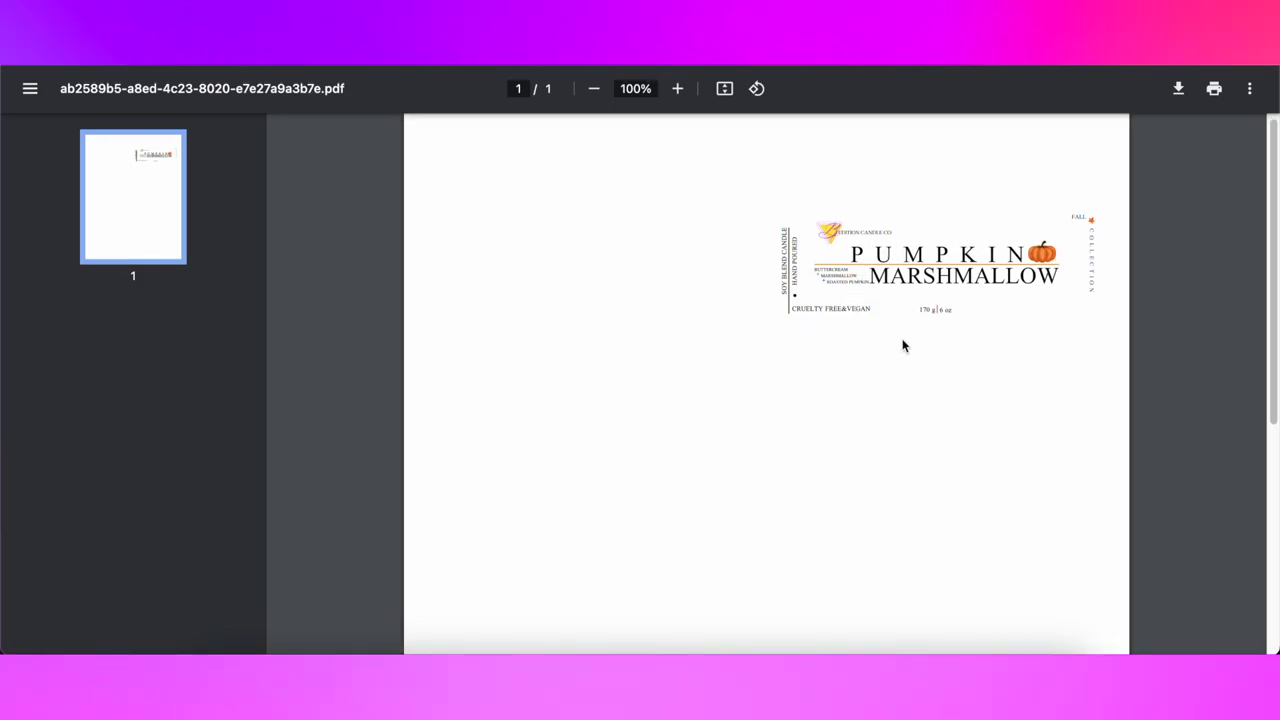
{"action": "left_click", "coordinate": [1214, 89]}
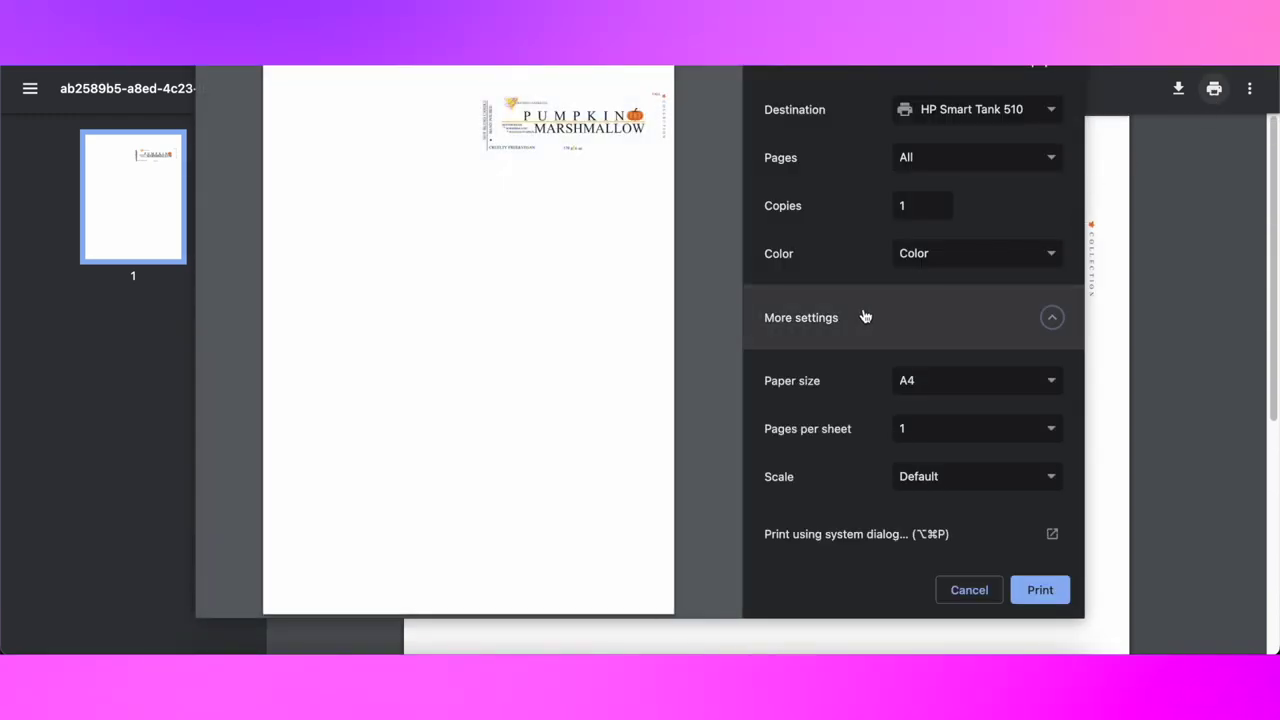
{"action": "scroll", "coordinate": [866, 450], "scroll_direction": "down", "scroll_amount": 1}
{"action": "left_click", "coordinate": [866, 512]}
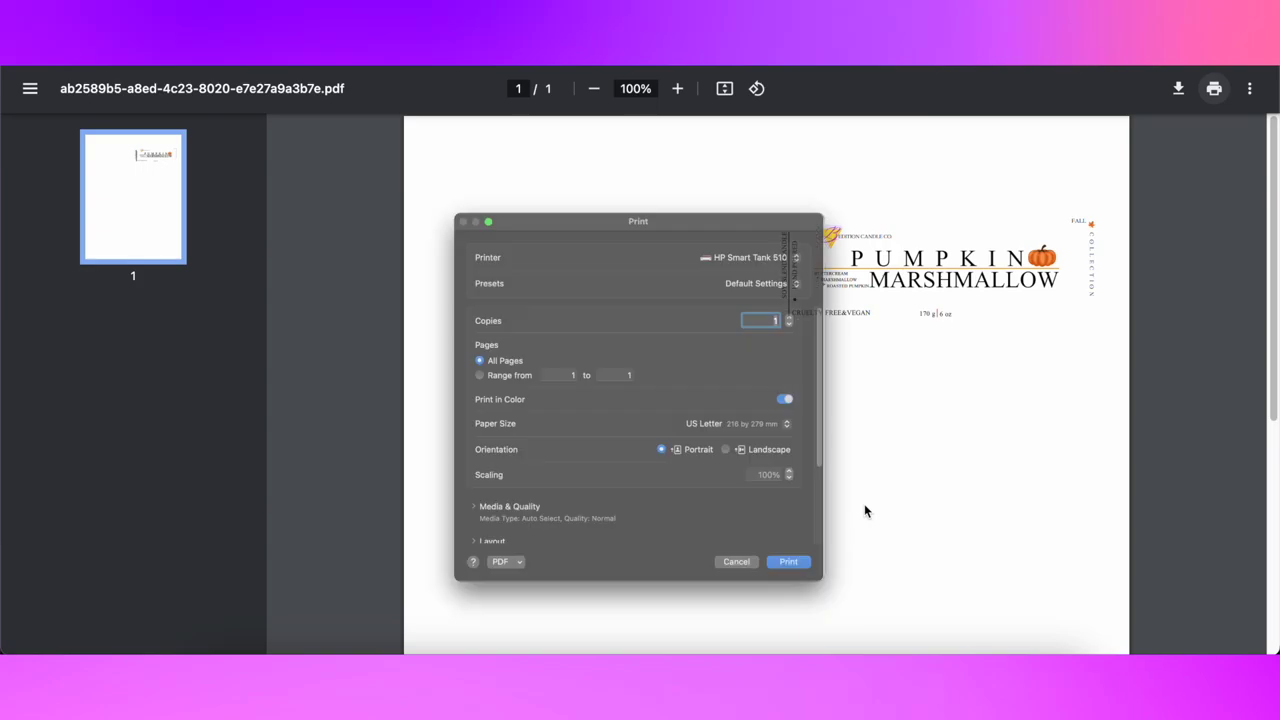
- Apply the custom print preset "Цветной — качественно GLOSSY" for the HP Smart Tank 510
{"action": "scroll", "coordinate": [765, 325], "scroll_direction": "down", "scroll_amount": 2}
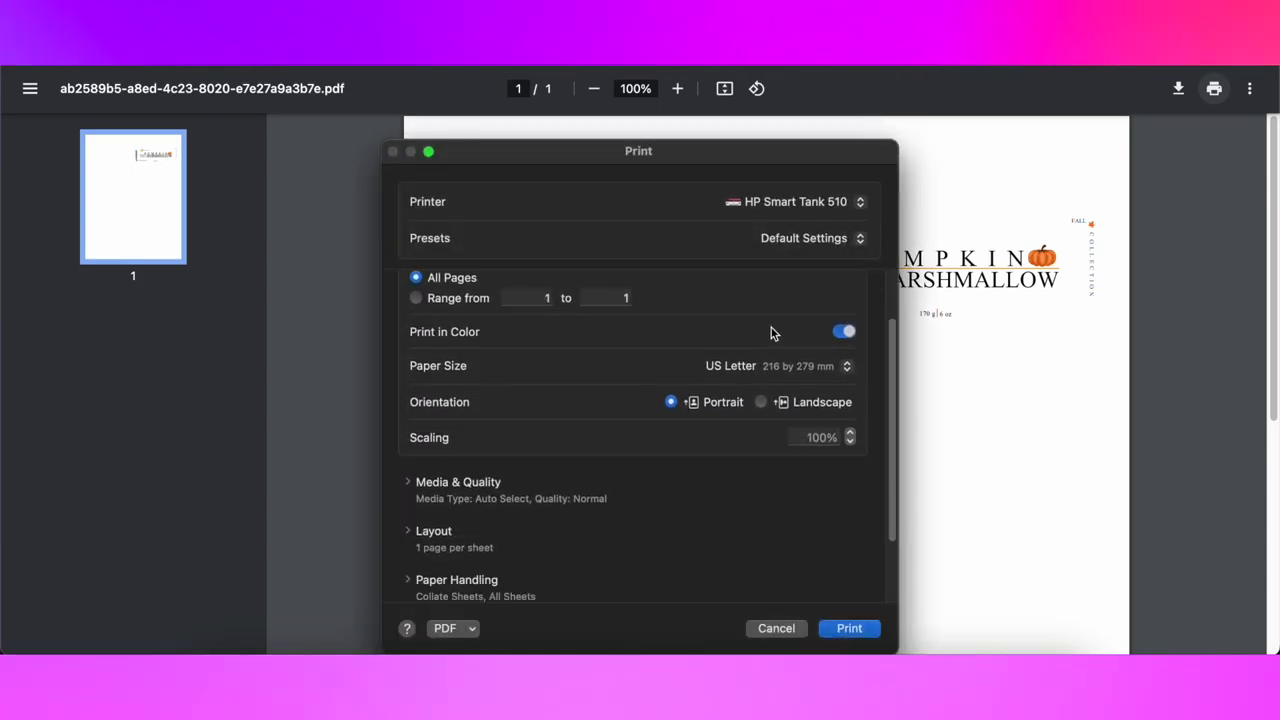
{"action": "scroll", "coordinate": [783, 395], "scroll_direction": "down", "scroll_amount": 2}
{"action": "scroll", "coordinate": [783, 396], "scroll_direction": "up", "scroll_amount": 3}
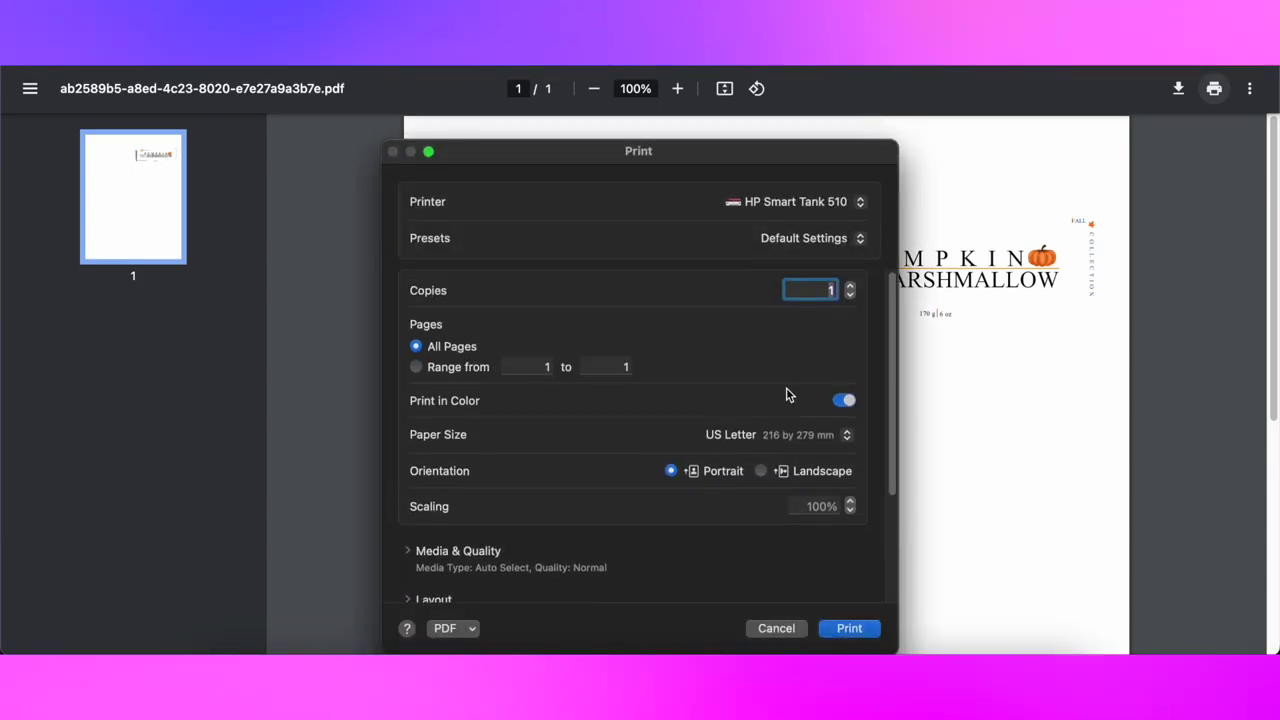
{"action": "left_click", "coordinate": [830, 240]}
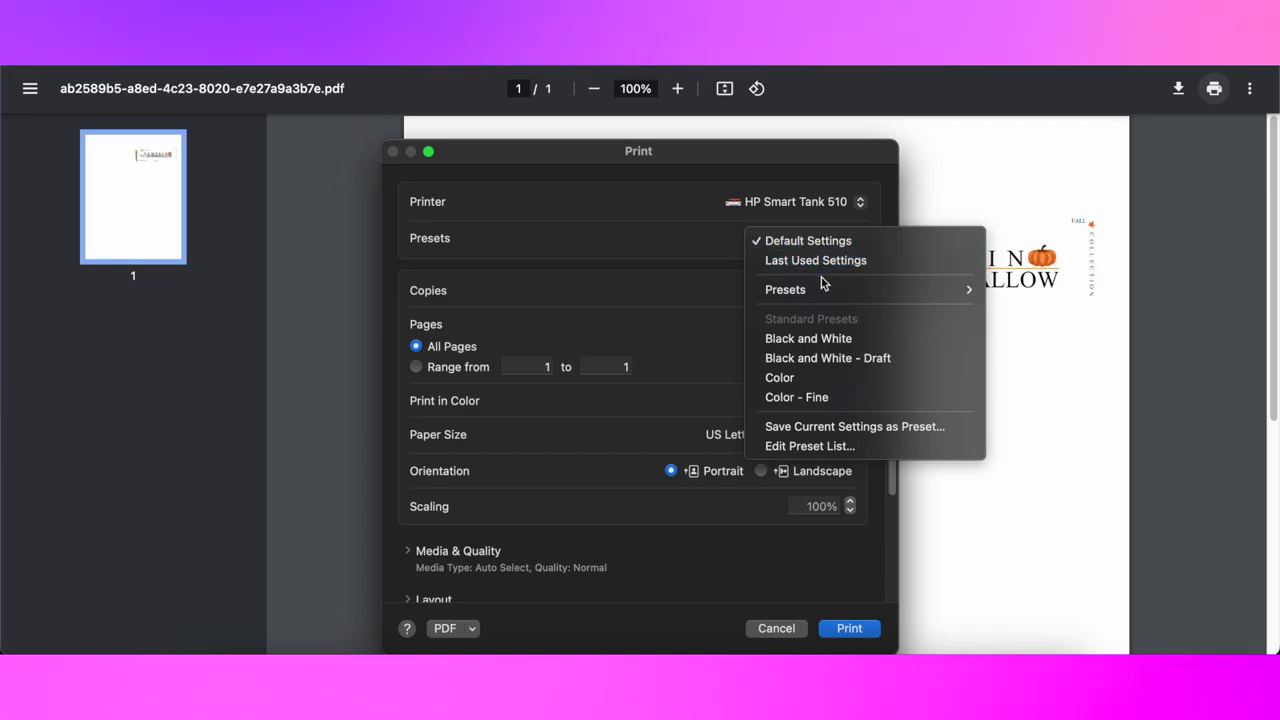
{"action": "mouse_move", "coordinate": [821, 287]}
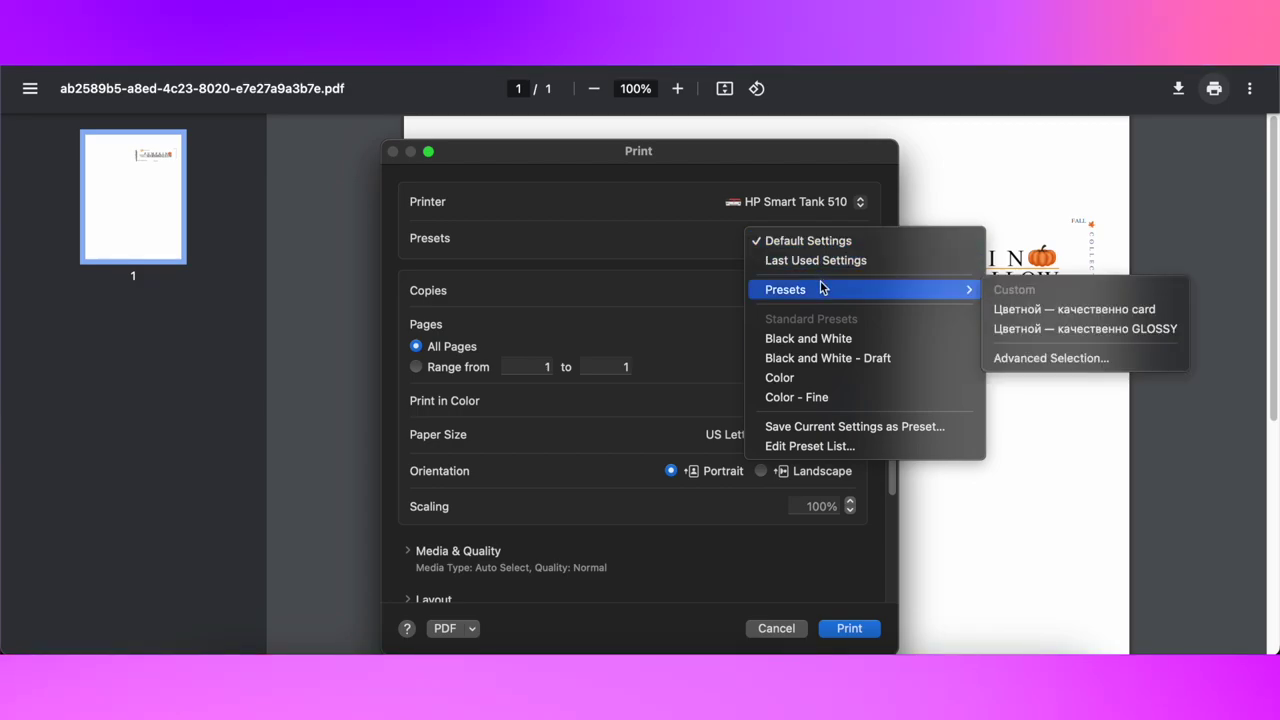
{"action": "left_click", "coordinate": [1050, 329]}
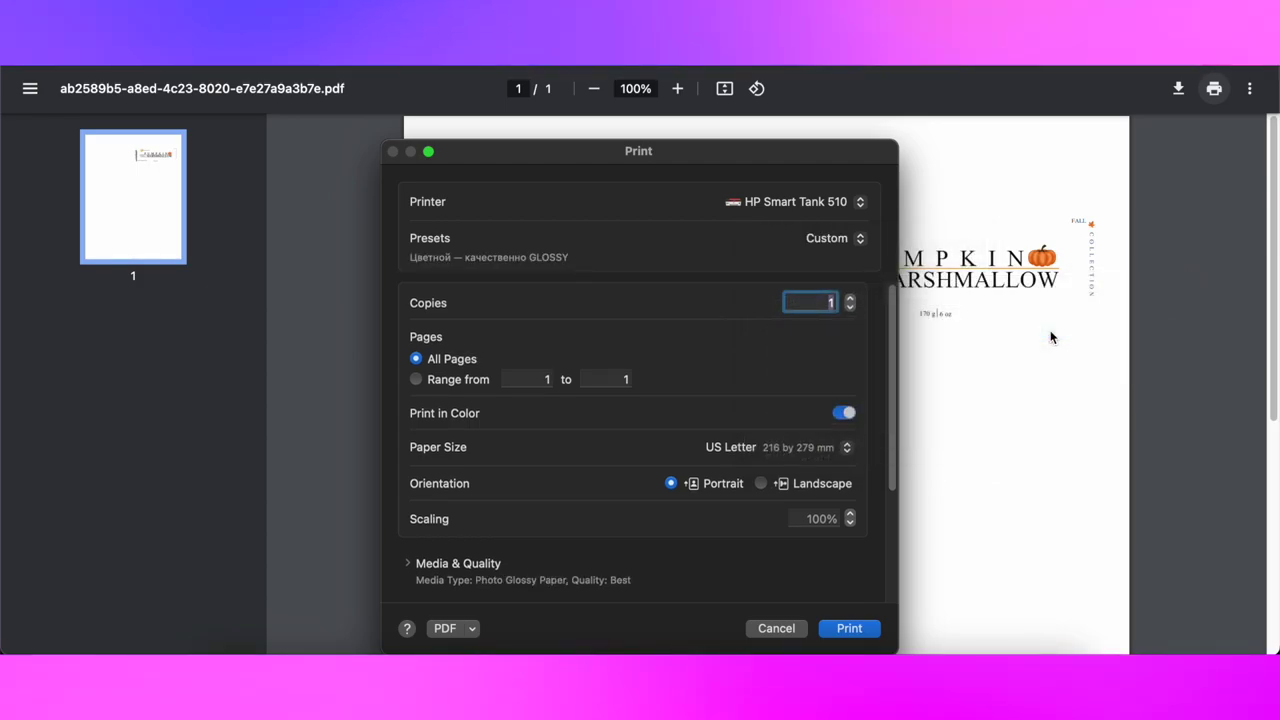
- Review the print settings for paper size, orientation, media and quality, layout, and paper handling
{"action": "scroll", "coordinate": [683, 293], "scroll_direction": "down", "scroll_amount": 2}
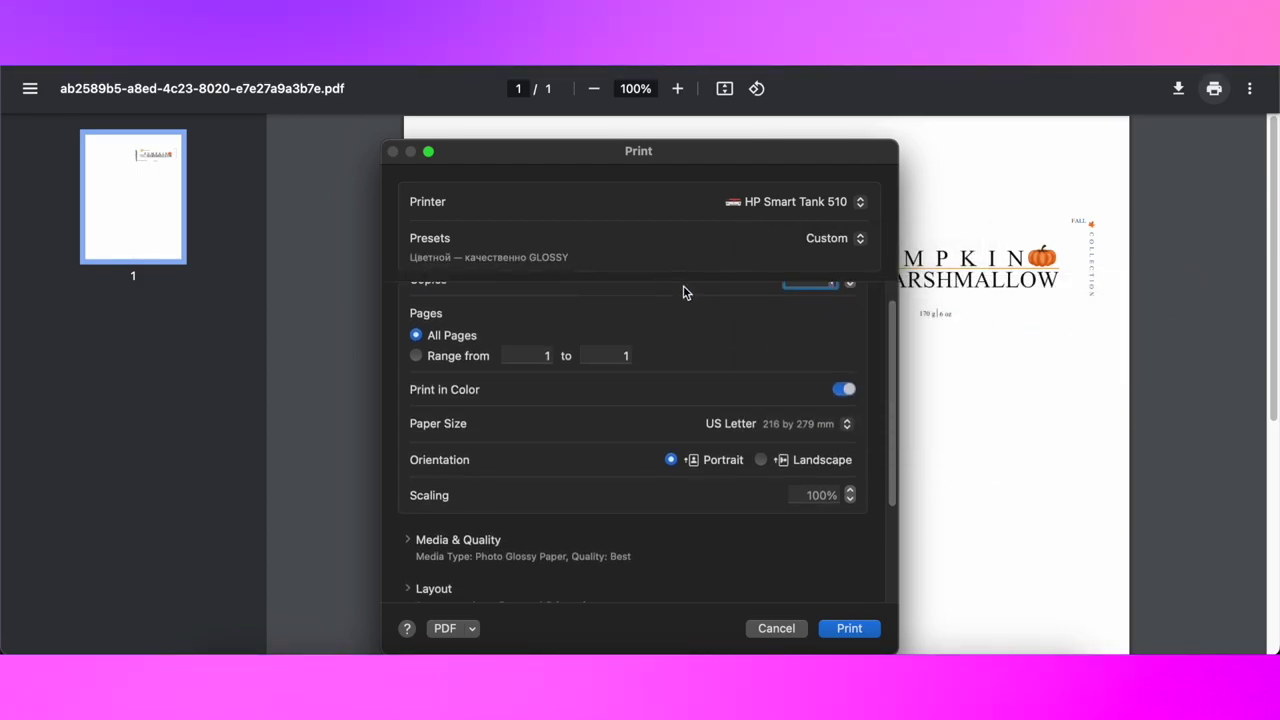
{"action": "scroll", "coordinate": [800, 390], "scroll_direction": "down", "scroll_amount": 3}
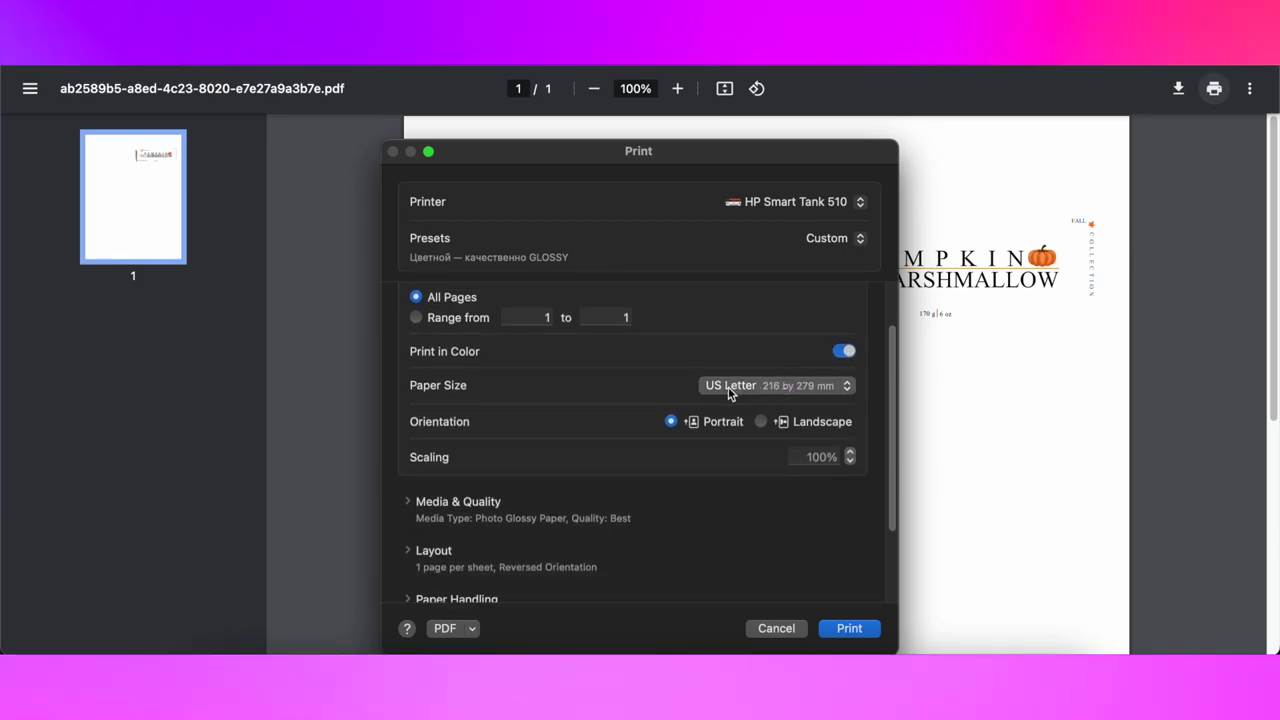
{"action": "scroll", "coordinate": [729, 394], "scroll_direction": "down", "scroll_amount": 6}
{"action": "left_click", "coordinate": [407, 397]}
{"action": "scroll", "coordinate": [730, 430], "scroll_direction": "down", "scroll_amount": 2}
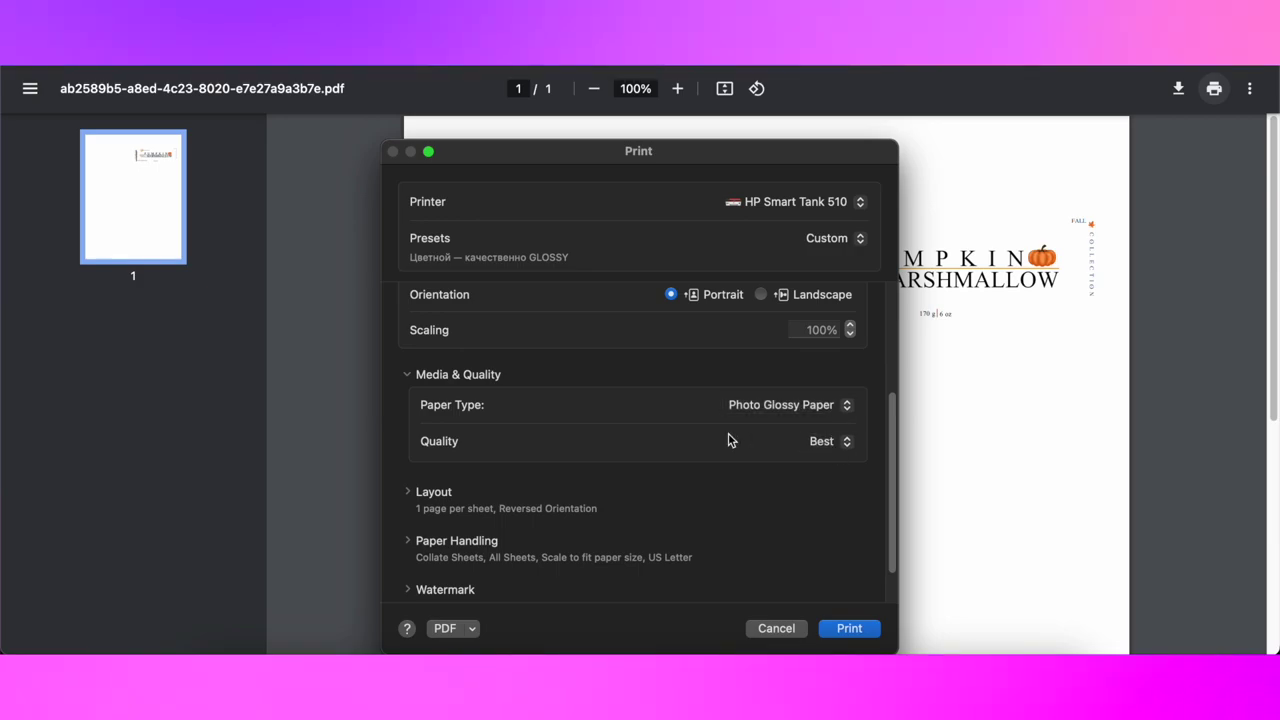
{"action": "scroll", "coordinate": [700, 430], "scroll_direction": "down", "scroll_amount": 2}
{"action": "left_click", "coordinate": [414, 448]}
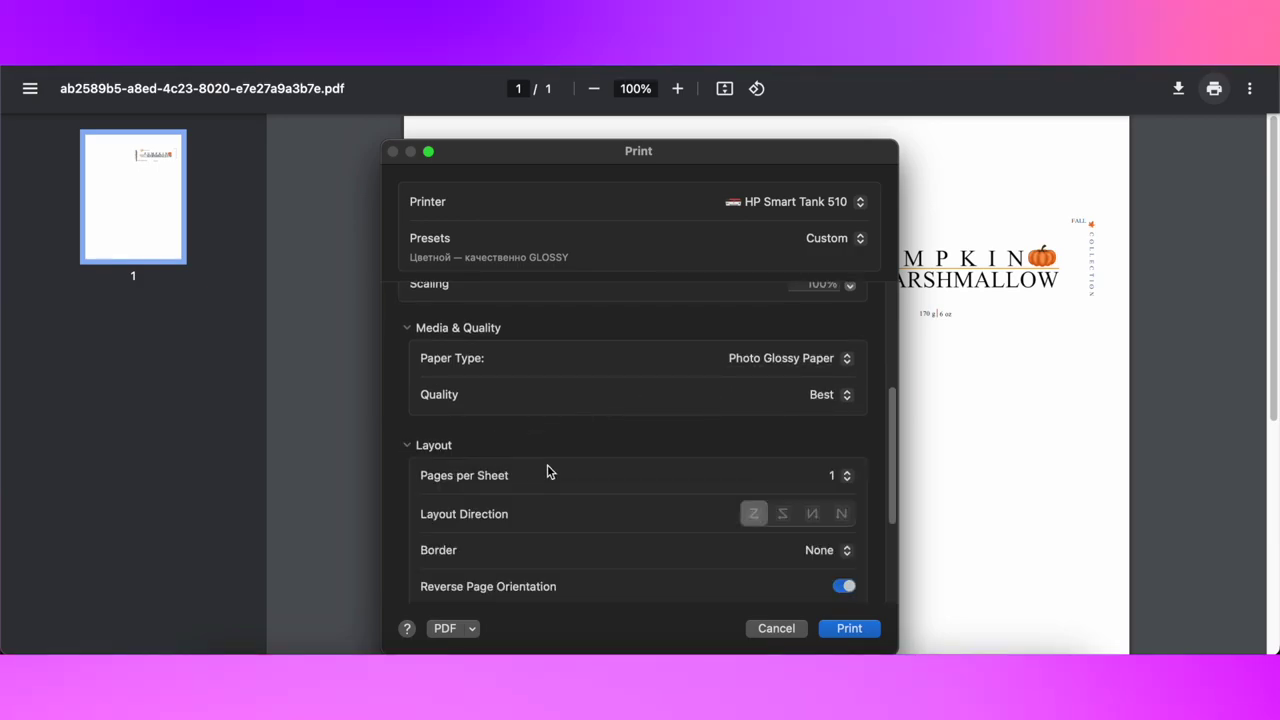
{"action": "scroll", "coordinate": [612, 430], "scroll_direction": "down", "scroll_amount": 3}
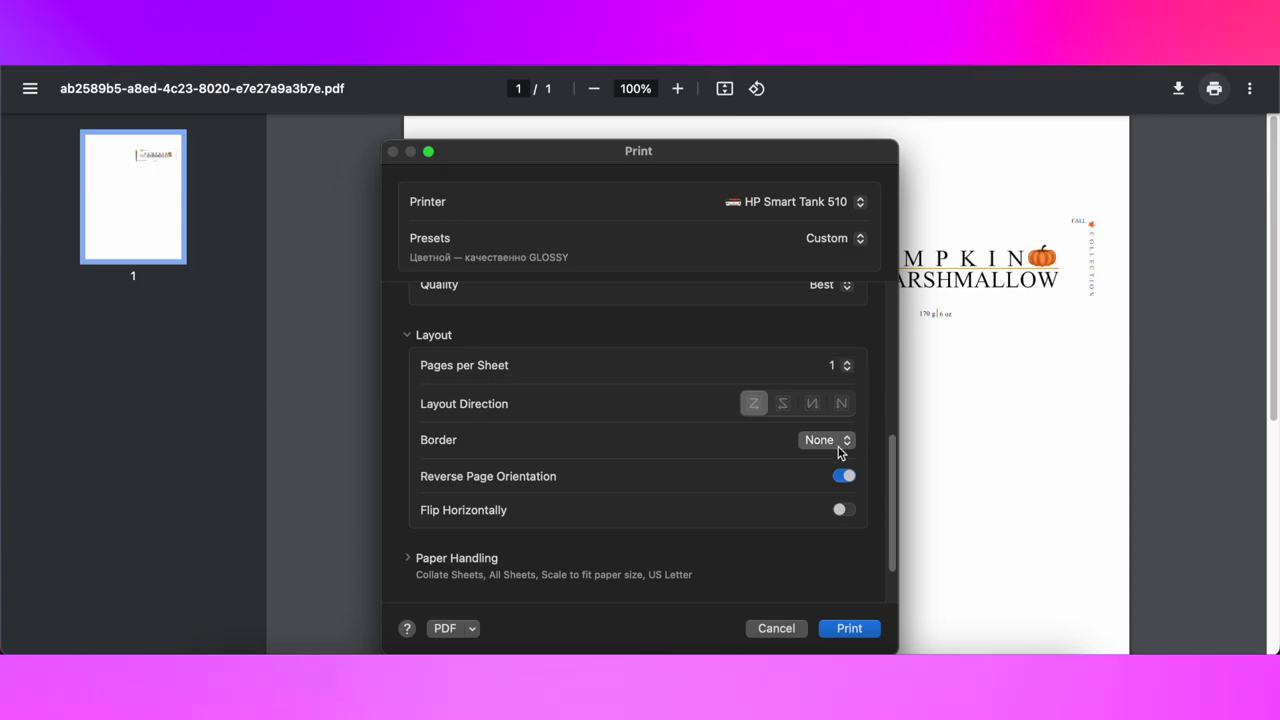
{"action": "left_click", "coordinate": [407, 335]}
{"action": "left_click", "coordinate": [412, 495]}
{"action": "scroll", "coordinate": [703, 406], "scroll_direction": "down", "scroll_amount": 5}
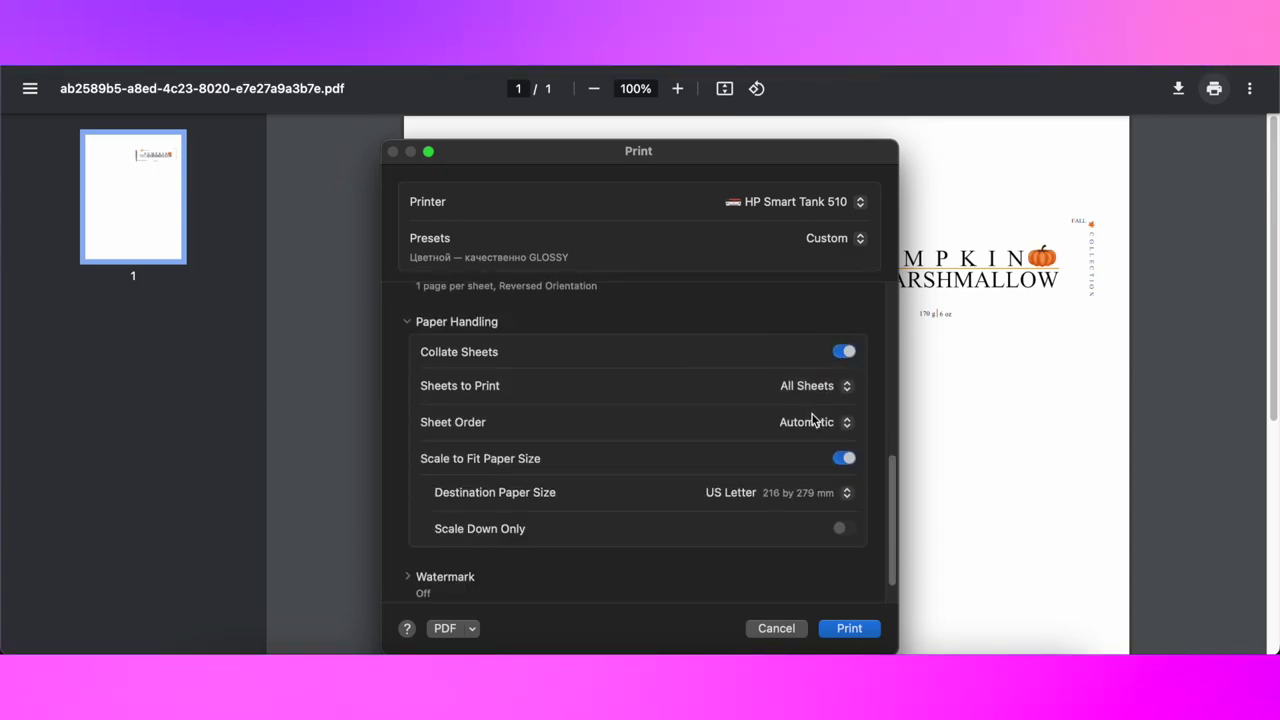
{"action": "left_click", "coordinate": [408, 322]}
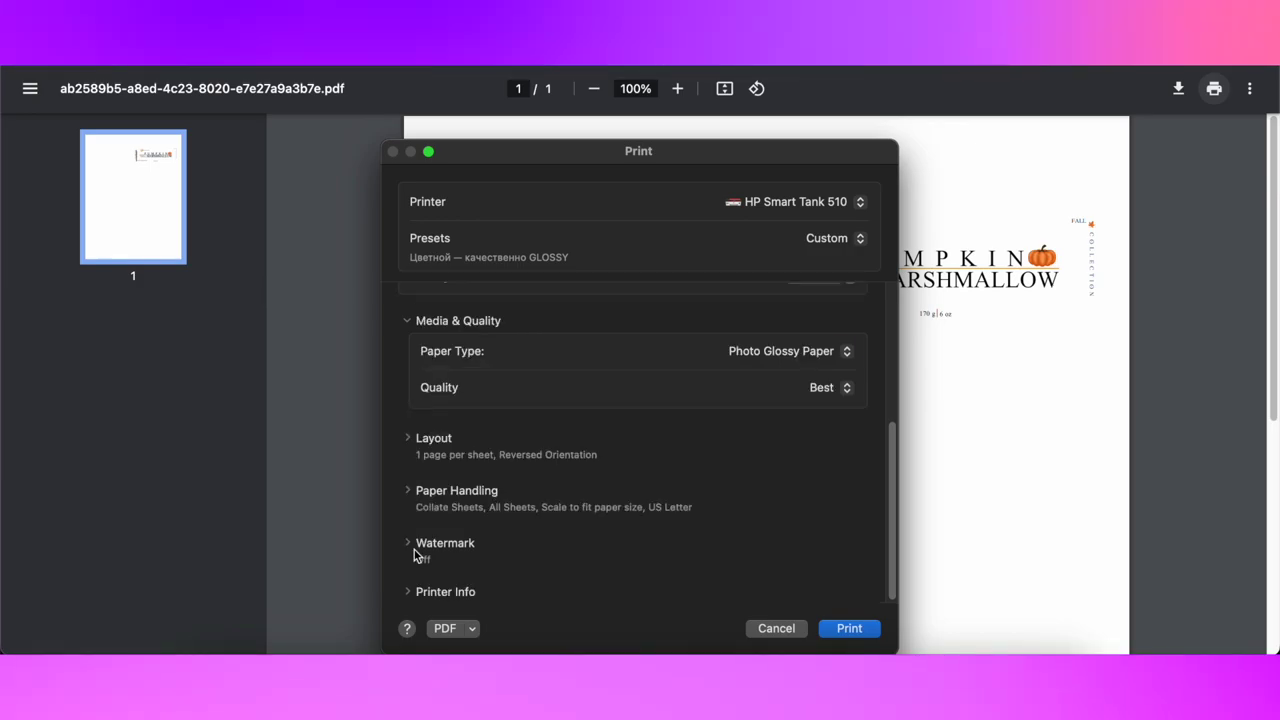
{"action": "scroll", "coordinate": [484, 543], "scroll_direction": "down", "scroll_amount": 5}
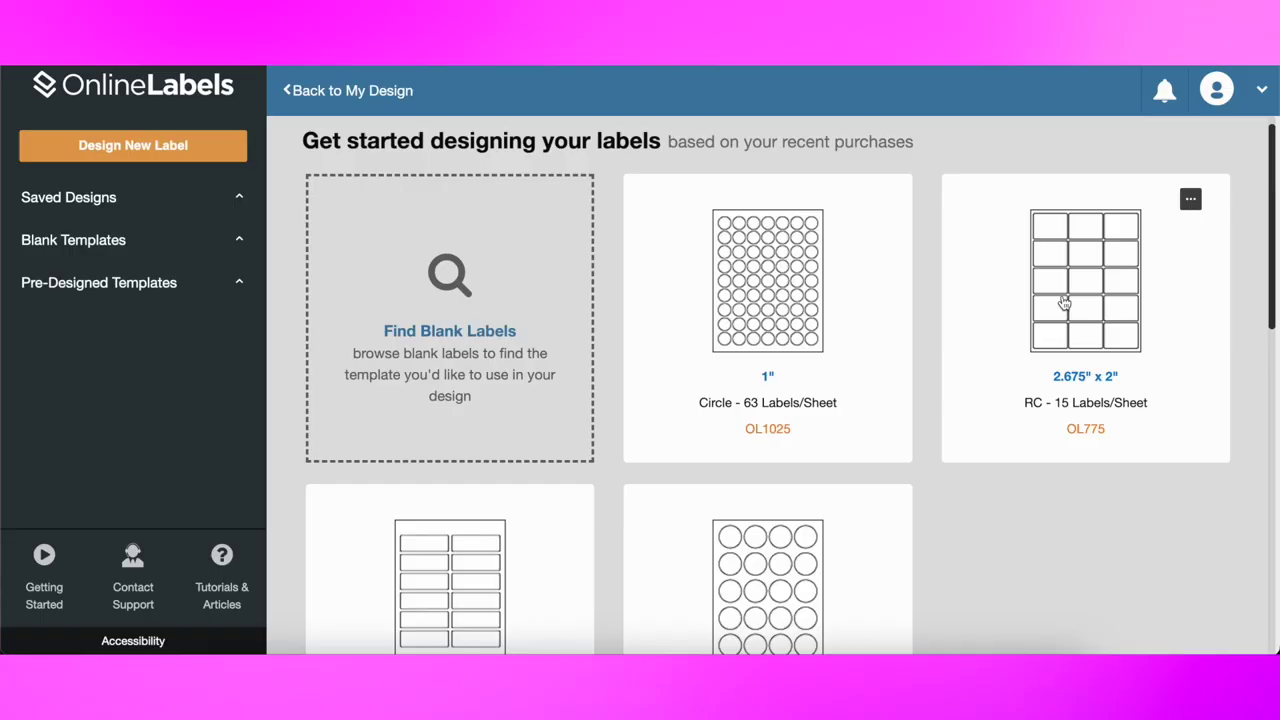
- Start a design on the blank OL775 2.675" x 2" template and upload amber label.pdf as a new image
{"action": "left_click", "coordinate": [1063, 303]}
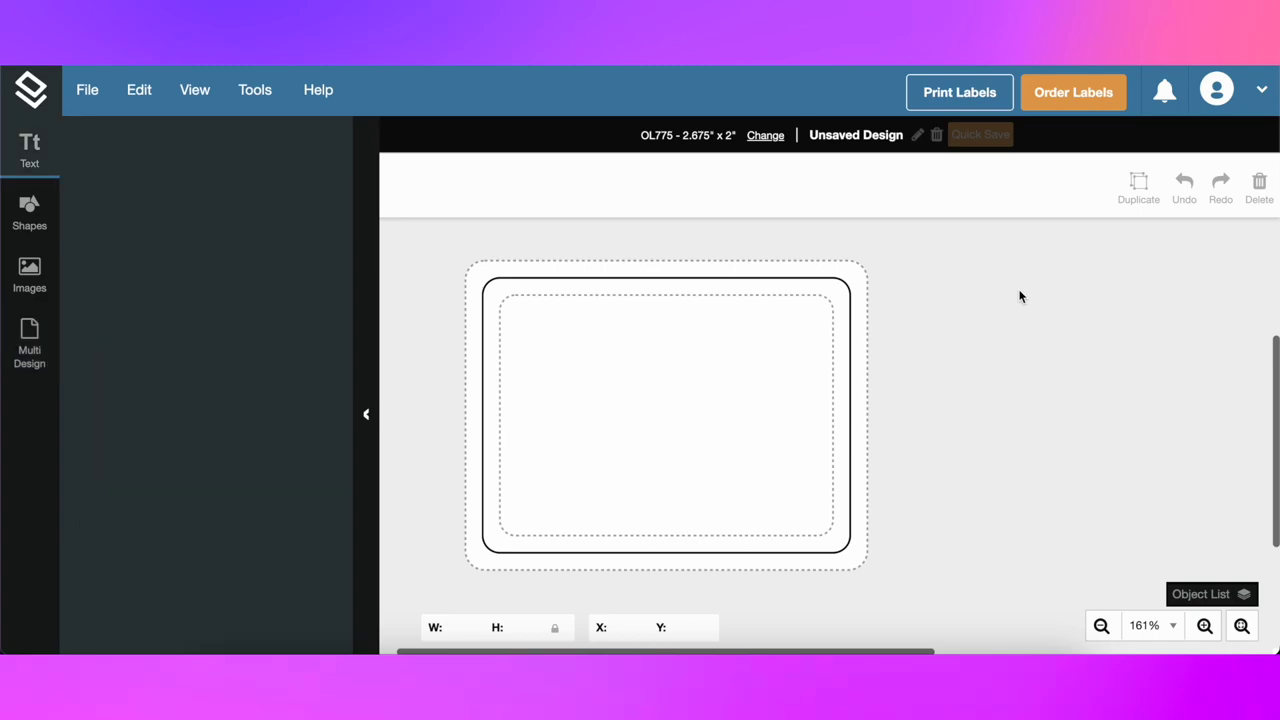
{"action": "left_click", "coordinate": [29, 275]}
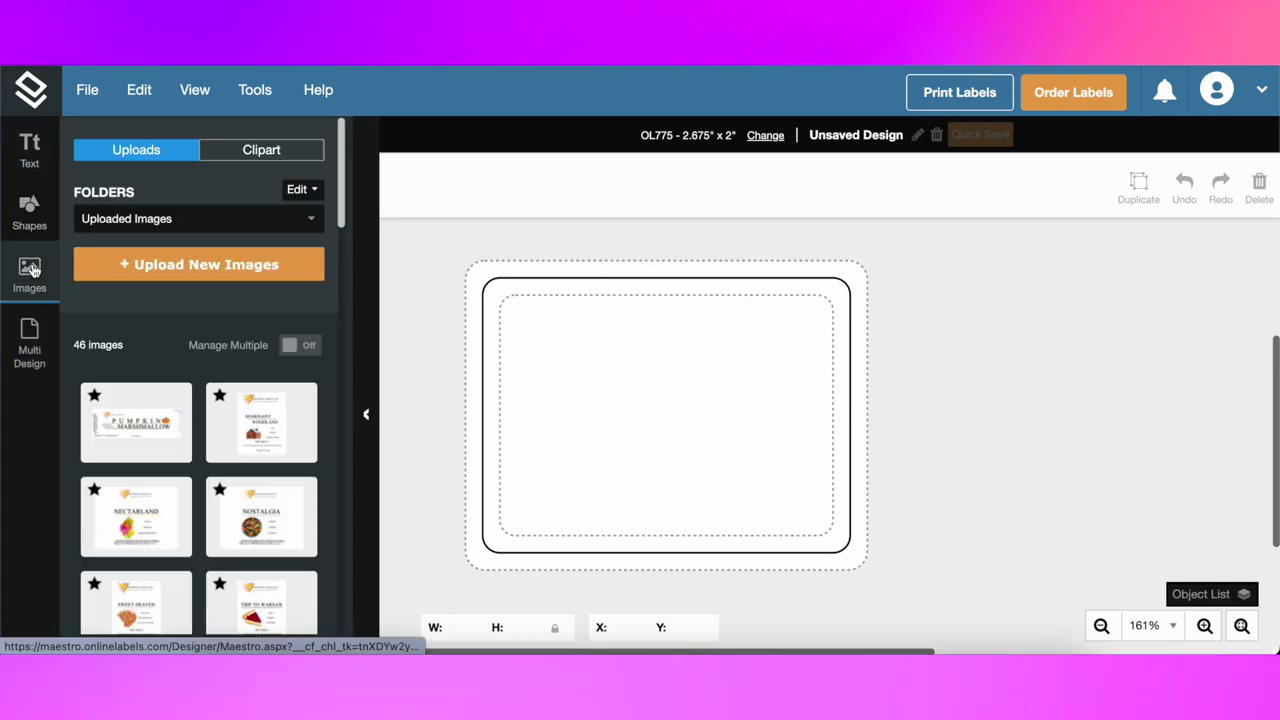
{"action": "left_click", "coordinate": [169, 272]}
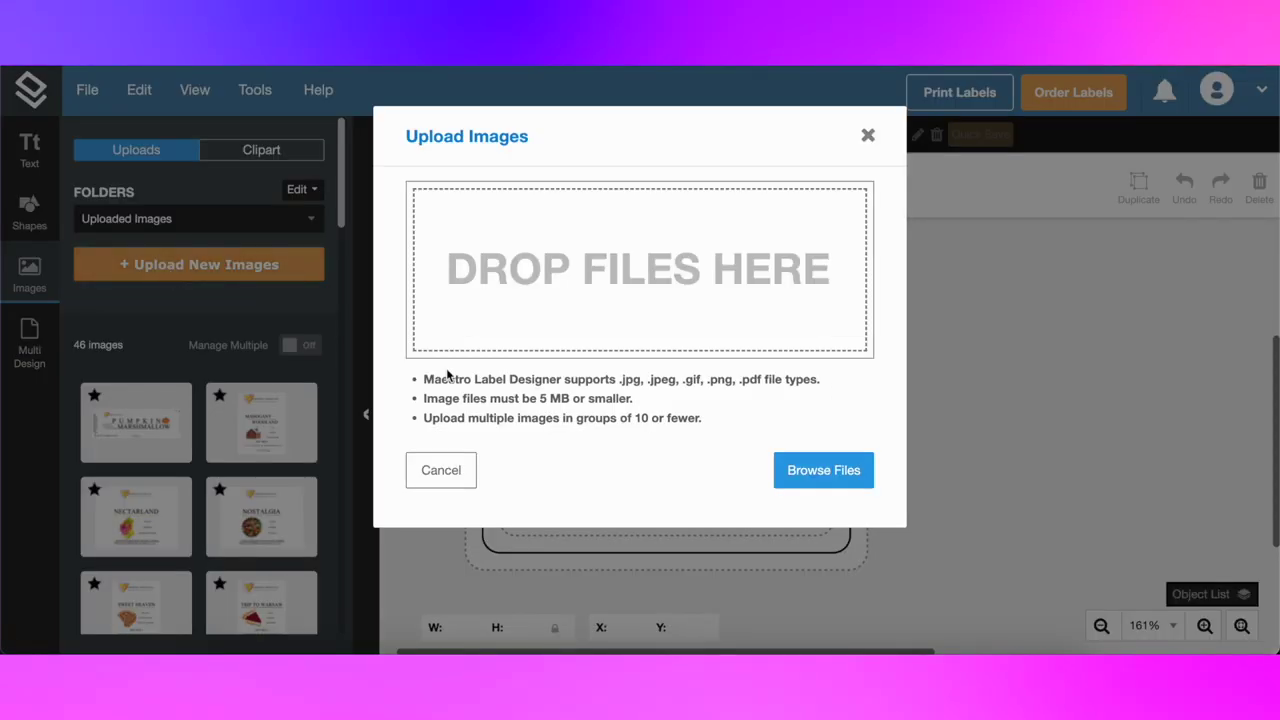
{"action": "left_click", "coordinate": [855, 483]}
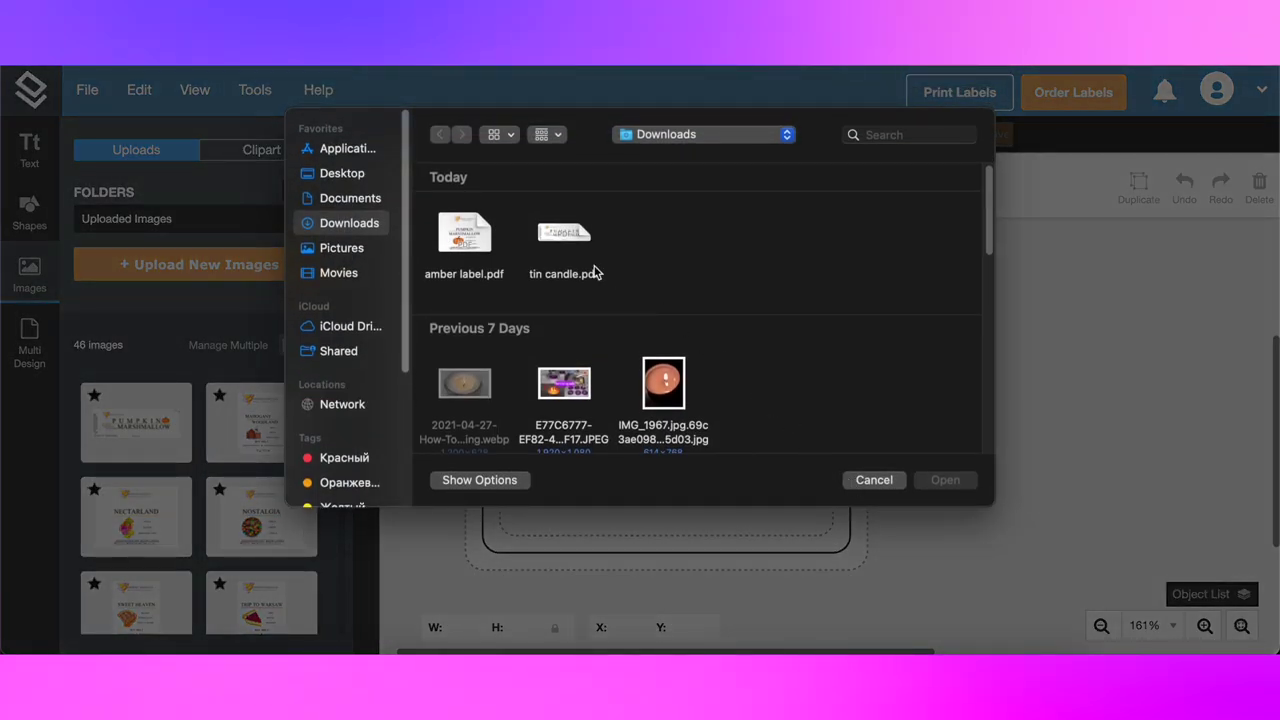
{"action": "double_click", "coordinate": [473, 238]}
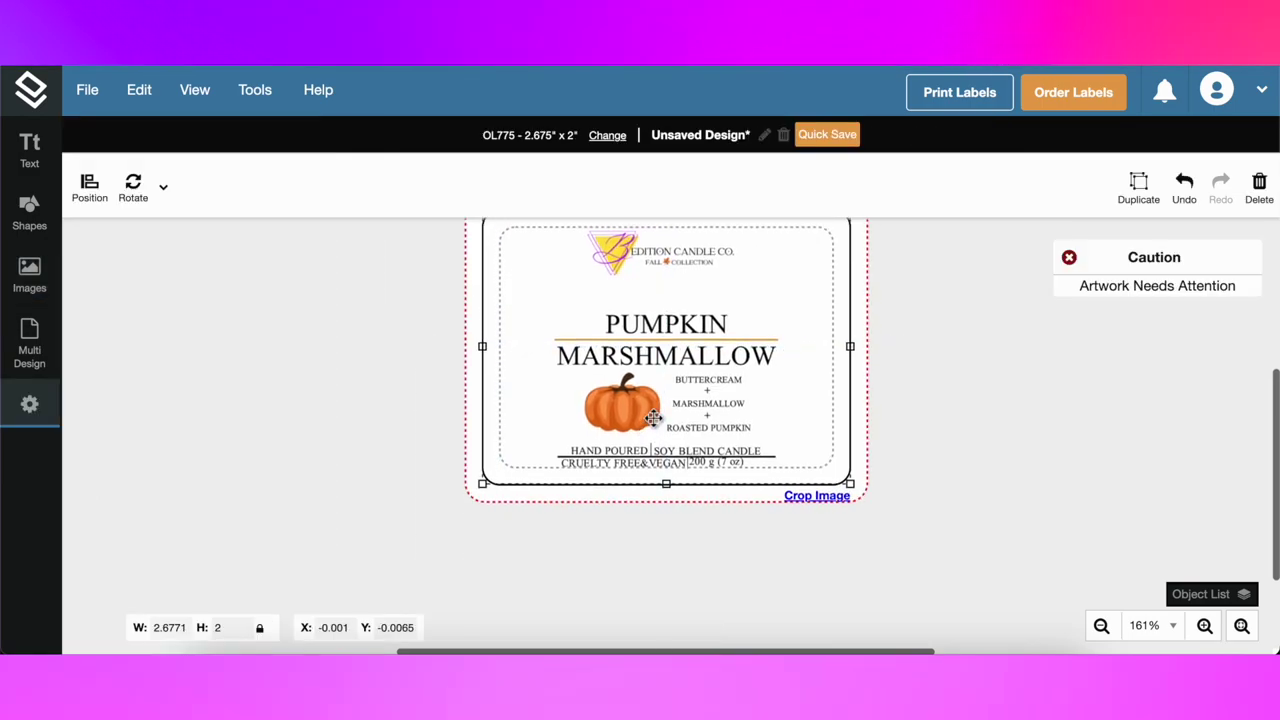
- Enlarge the amber label artwork slightly past the label outline and adjust its position on the label
{"action": "scroll", "coordinate": [653, 418], "scroll_direction": "up", "scroll_amount": 1}
{"action": "mouse_move", "coordinate": [682, 453]}
{"action": "left_mouse_down"}
{"action": "mouse_move", "coordinate": [663, 434]}
{"action": "mouse_move", "coordinate": [682, 454]}
{"action": "left_mouse_up"}
{"action": "left_click_drag", "start_coordinate": [483, 272], "coordinate": [474, 269]}
{"action": "left_click", "coordinate": [909, 411]}
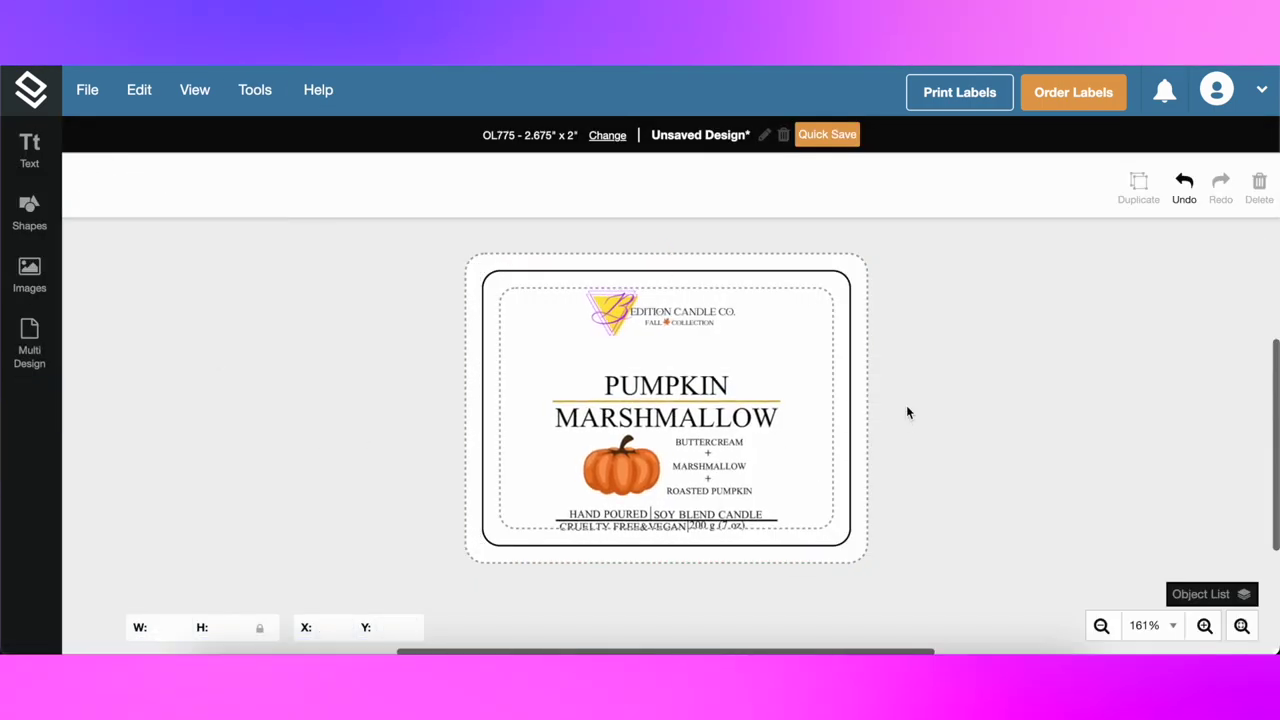
{"action": "left_click", "coordinate": [96, 195]}
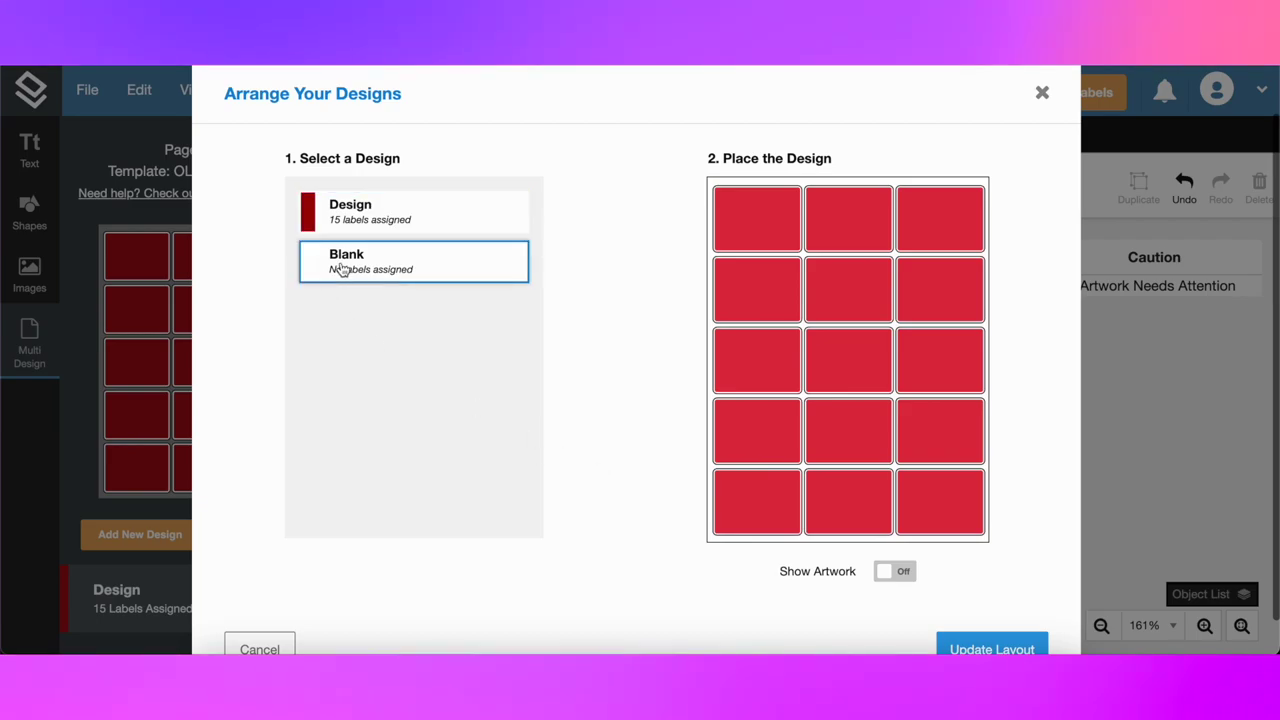
- Assign Blank to every label on the sheet except the first one in the second row, and update the layout
{"action": "left_click_drag", "start_coordinate": [783, 219], "coordinate": [868, 254]}
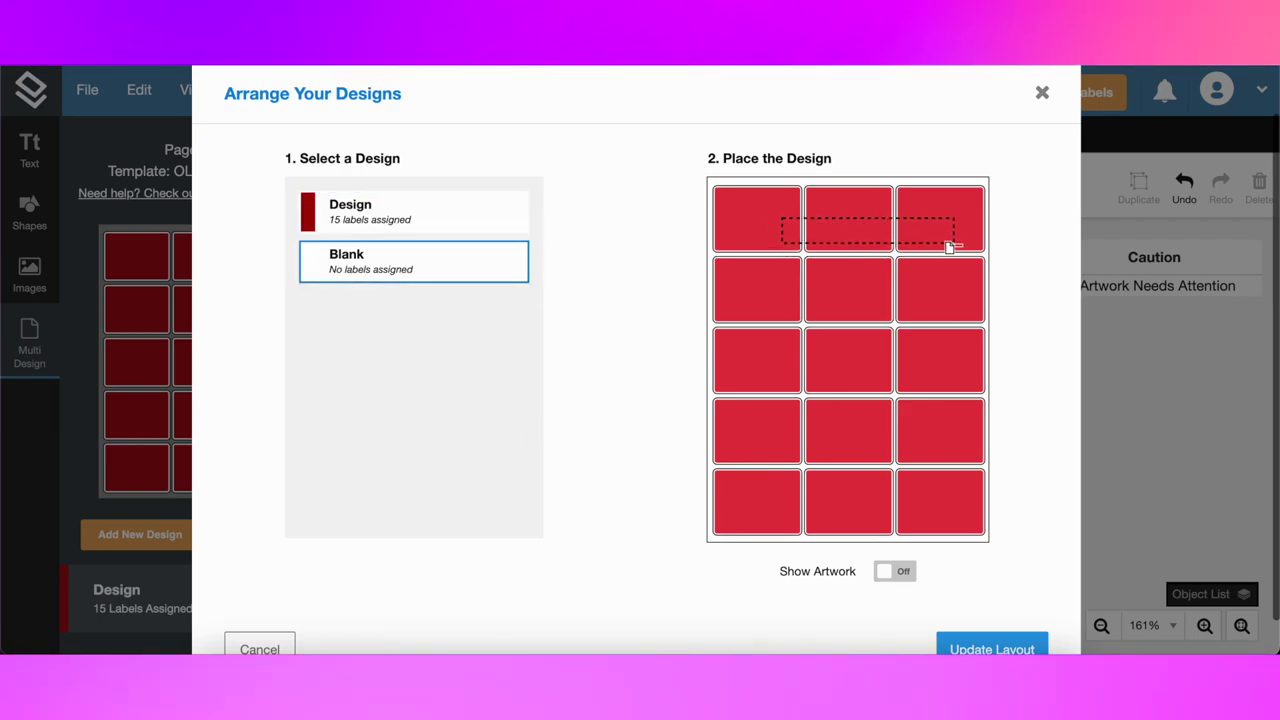
{"action": "left_click_drag", "start_coordinate": [950, 247], "coordinate": [952, 248]}
{"action": "left_click_drag", "start_coordinate": [871, 286], "coordinate": [970, 520]}
{"action": "left_click_drag", "start_coordinate": [766, 380], "coordinate": [829, 517]}
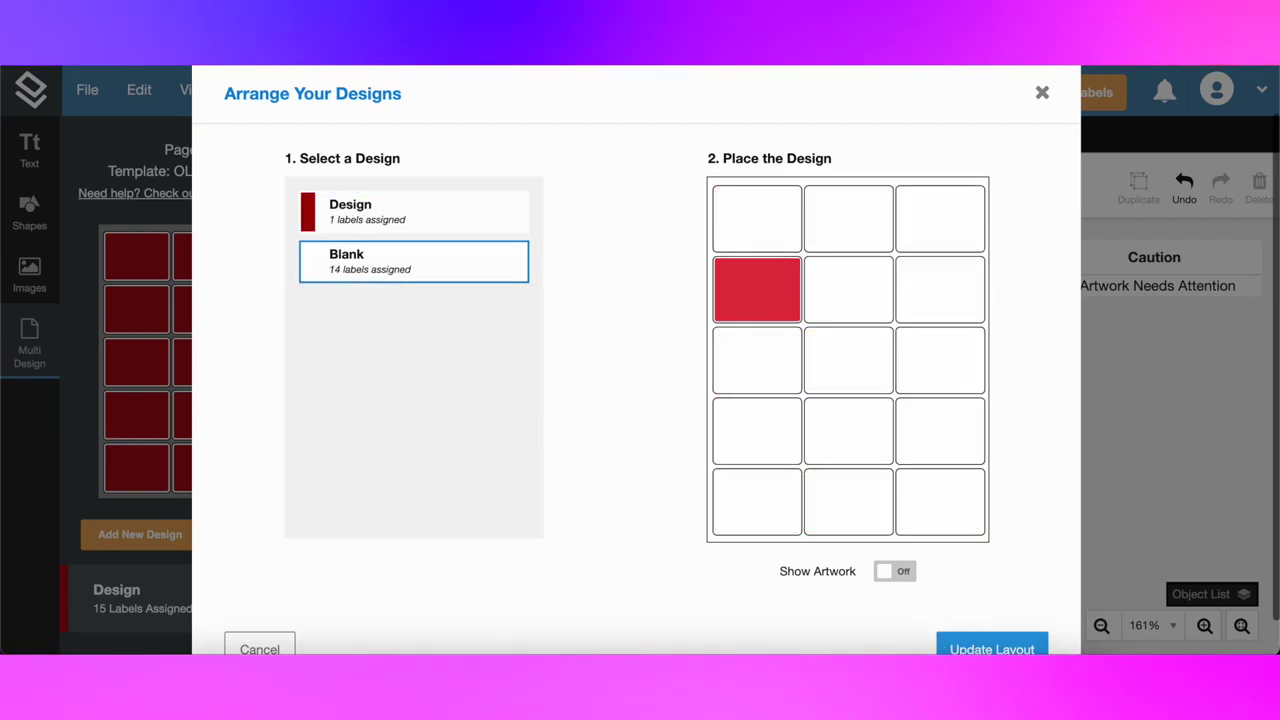
{"action": "left_click", "coordinate": [968, 649]}
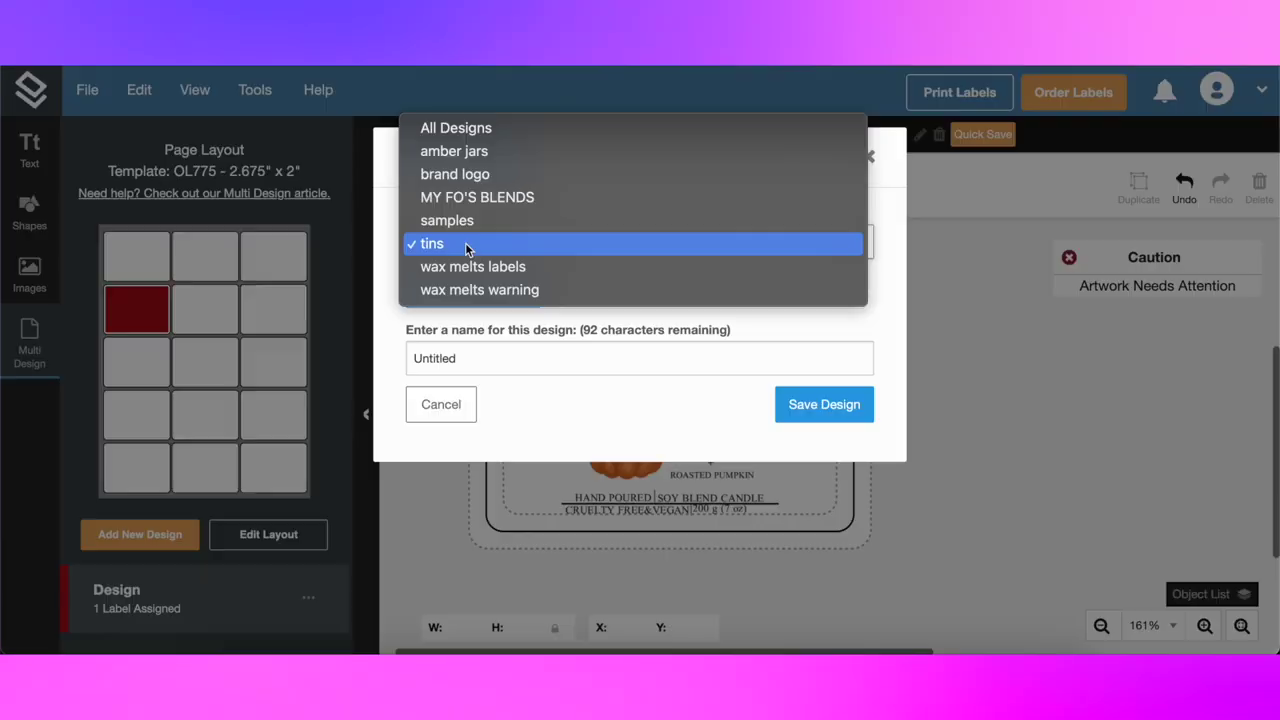
- Save the design to the amber jars folder under the name pumpkin marshmallow
{"action": "left_click", "coordinate": [494, 152]}
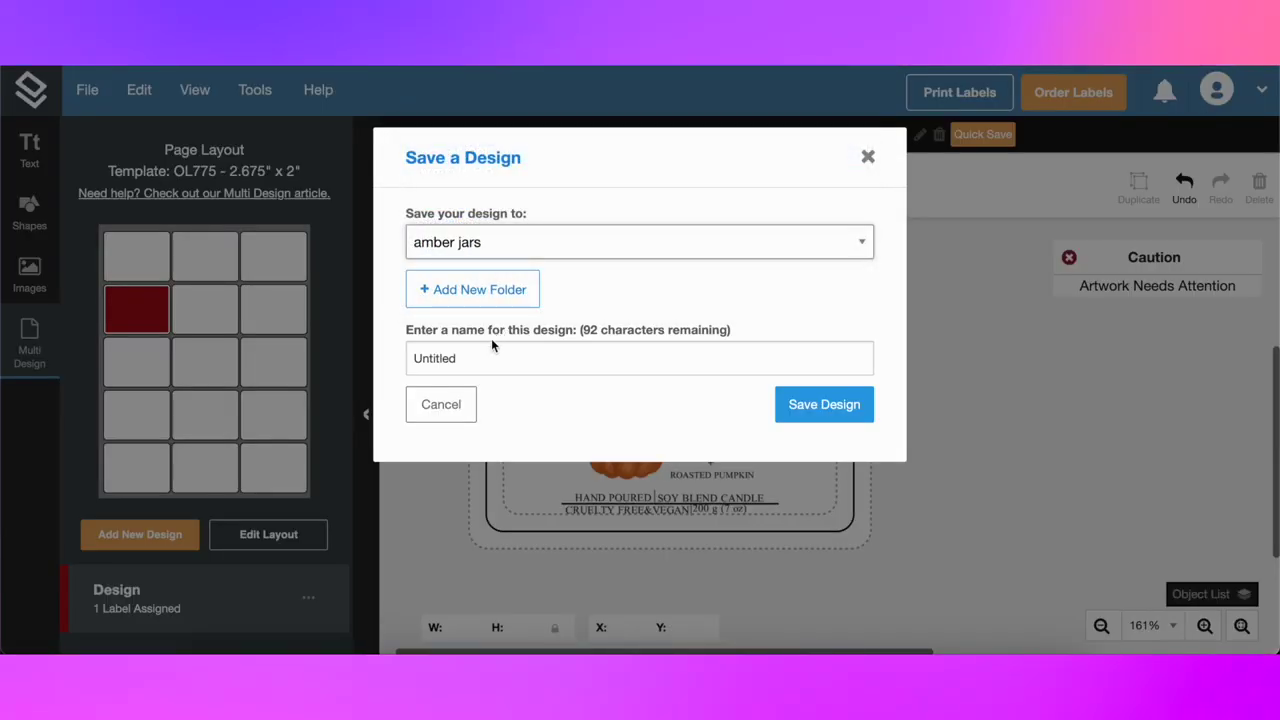
{"action": "double_click", "coordinate": [474, 359]}
{"action": "type", "text": "pum"}
{"action": "left_click", "coordinate": [545, 405]}
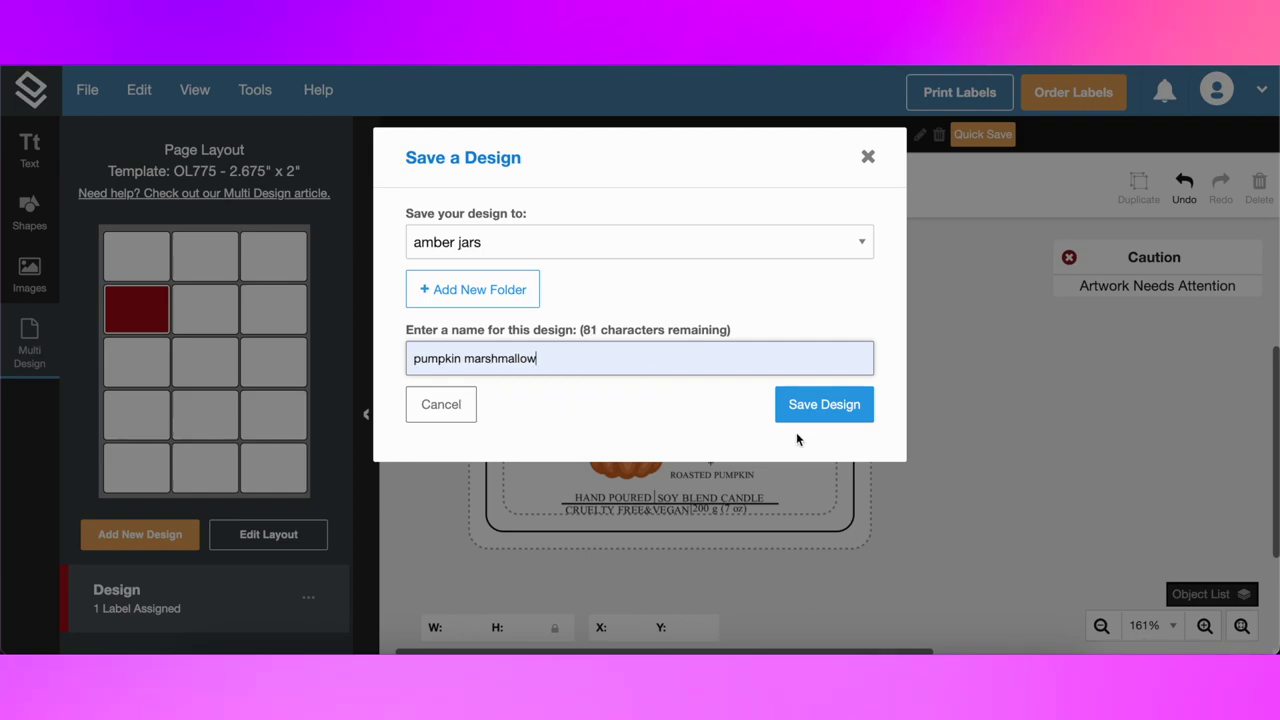
{"action": "left_click", "coordinate": [812, 408]}
- Start printing the label sheet at home and open its PDF directly in the browser
{"action": "left_click", "coordinate": [975, 92]}
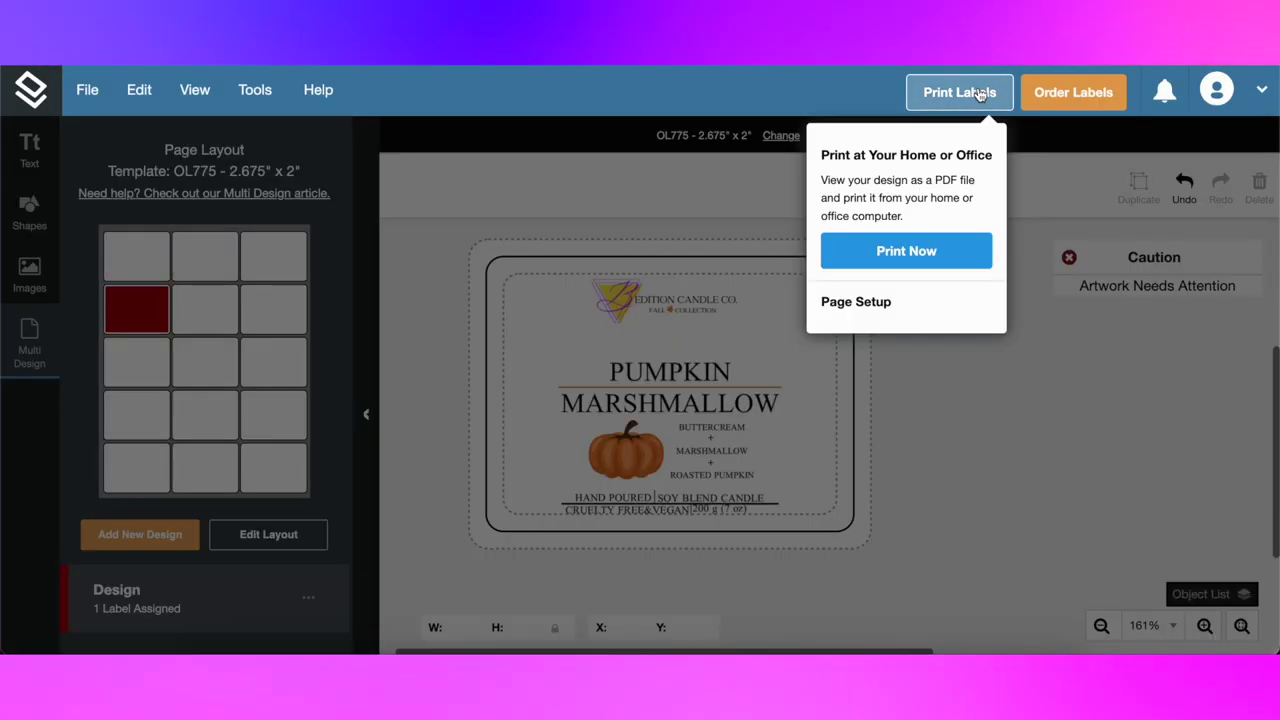
{"action": "left_click", "coordinate": [955, 253]}
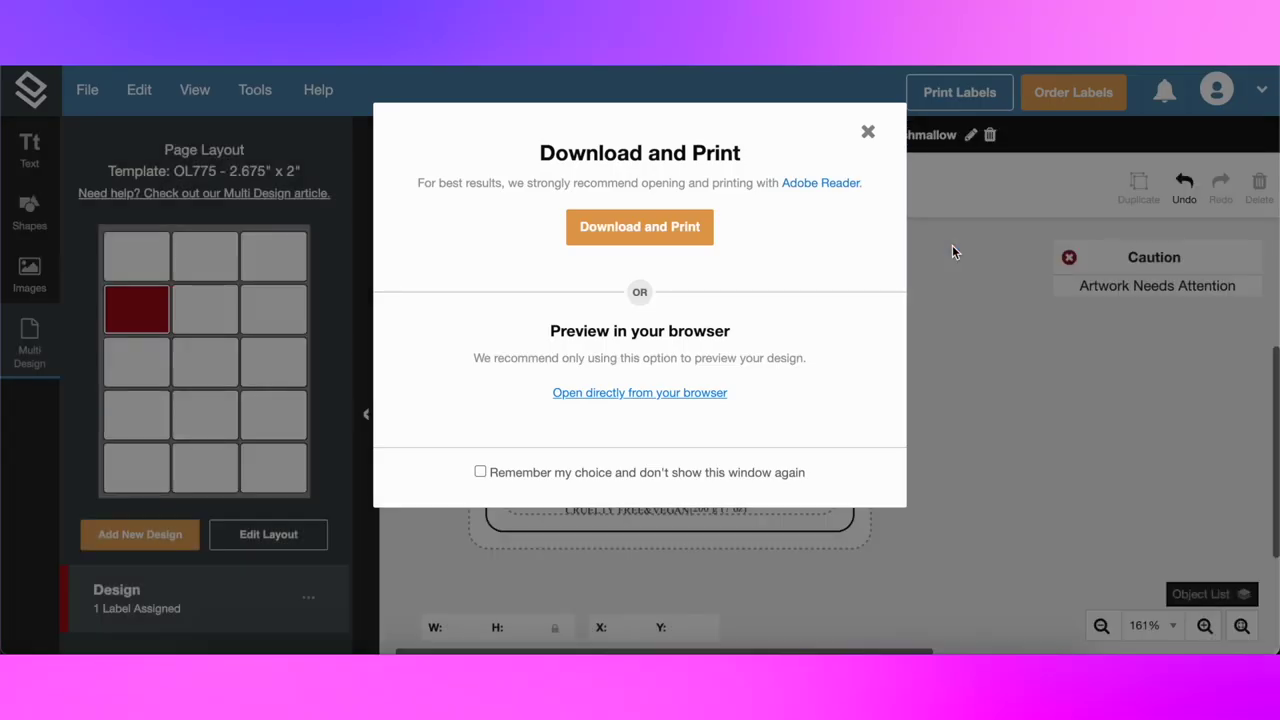
{"action": "left_click", "coordinate": [640, 392]}
- Bring up the system print dialog for the label PDF and apply the custom color preset ending in GLOSSY
{"action": "left_click", "coordinate": [1214, 88]}
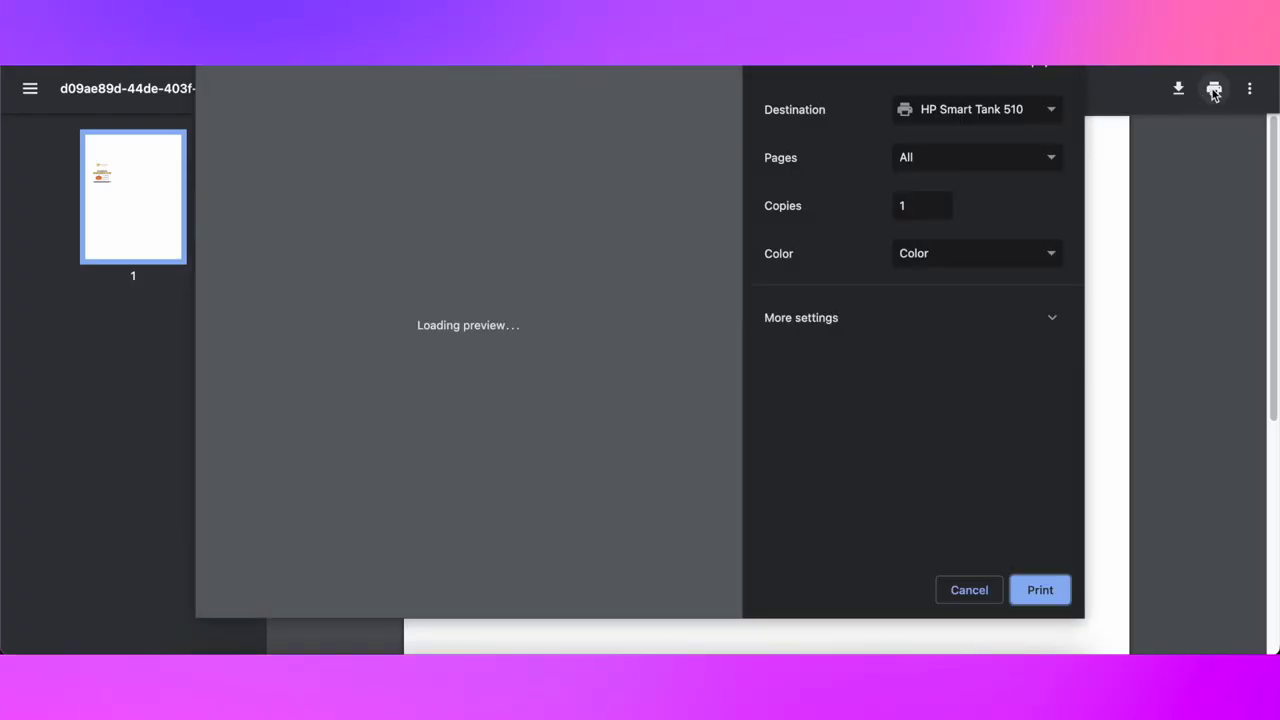
{"action": "left_click", "coordinate": [967, 313]}
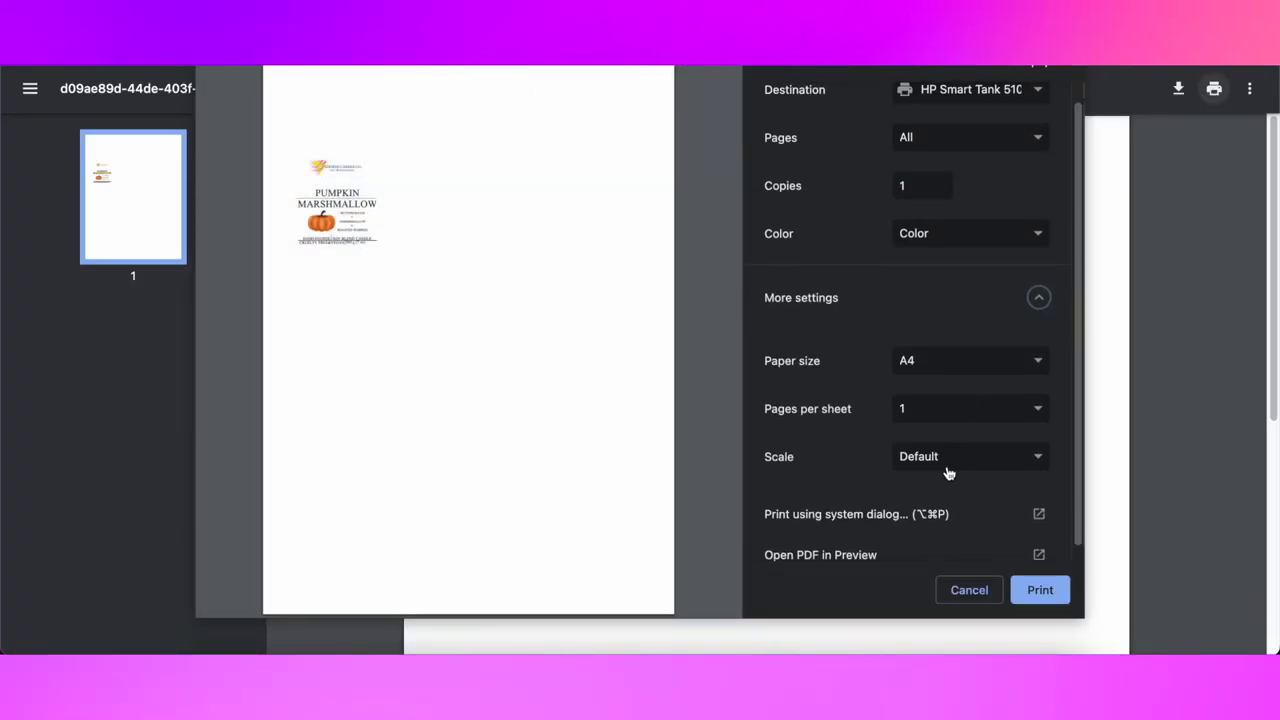
{"action": "scroll", "coordinate": [918, 500], "scroll_direction": "down", "scroll_amount": 1}
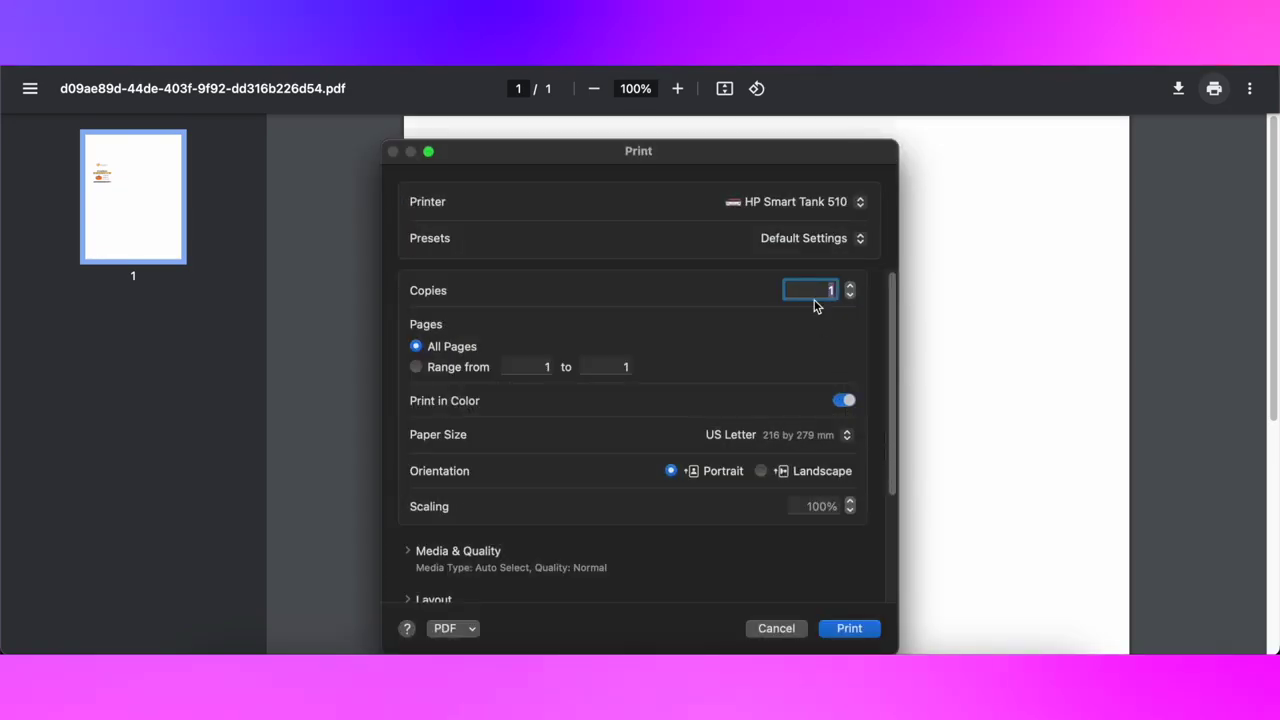
{"action": "left_click", "coordinate": [820, 240]}
{"action": "mouse_move", "coordinate": [831, 292]}
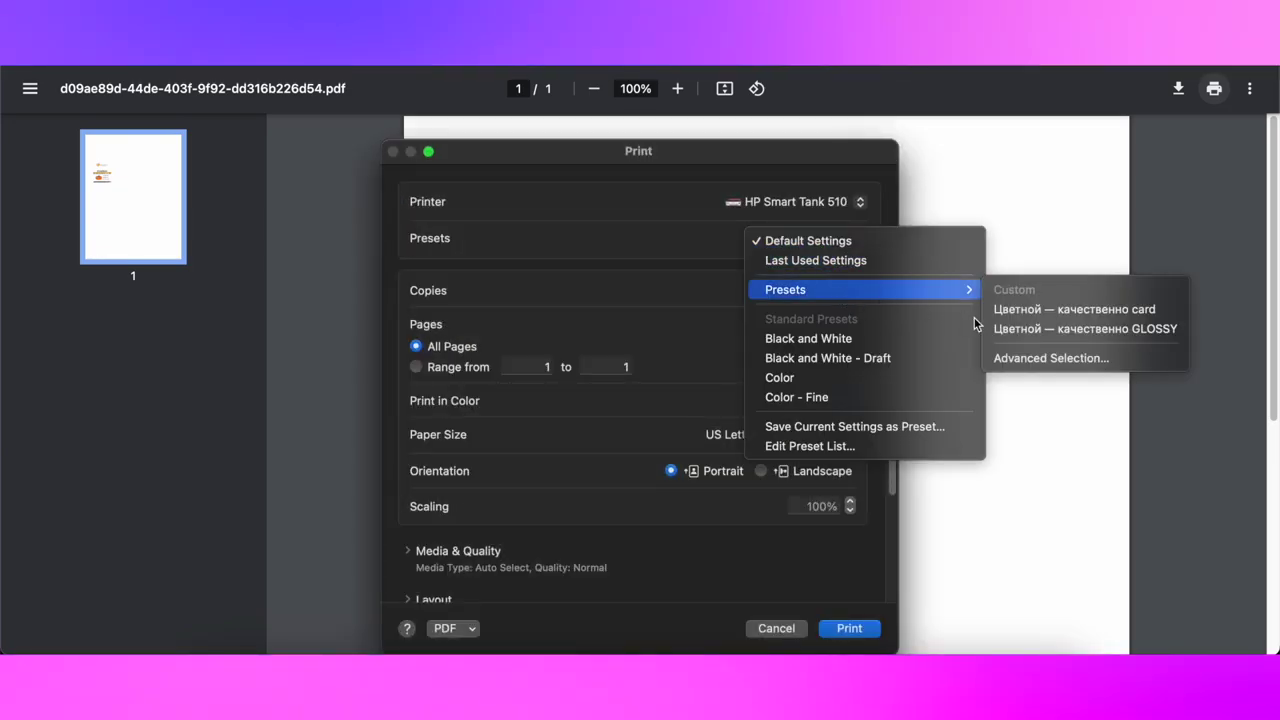
{"action": "left_click", "coordinate": [1050, 330]}
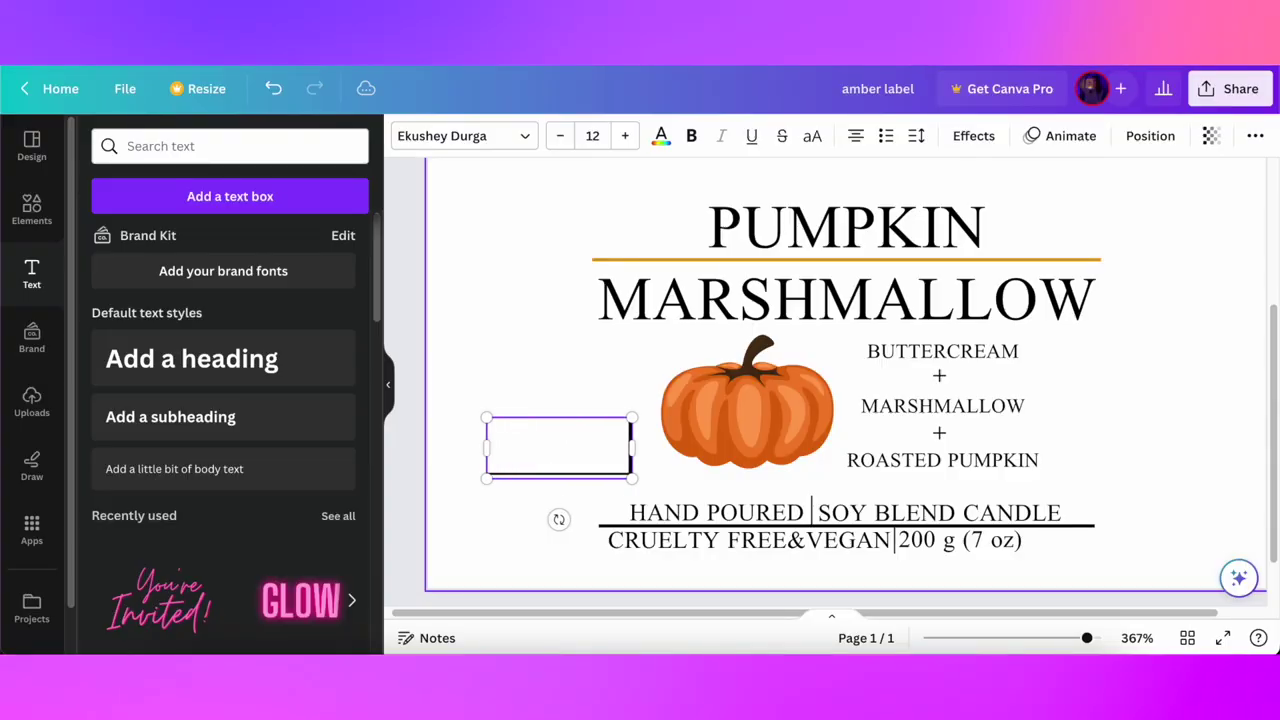
- In Canva's amber label design, make an underscore text line and use it as the divider between the two bottom text rows
{"action": "type", "text": "__"}
{"action": "left_click_drag", "start_coordinate": [656, 454], "coordinate": [679, 460]}
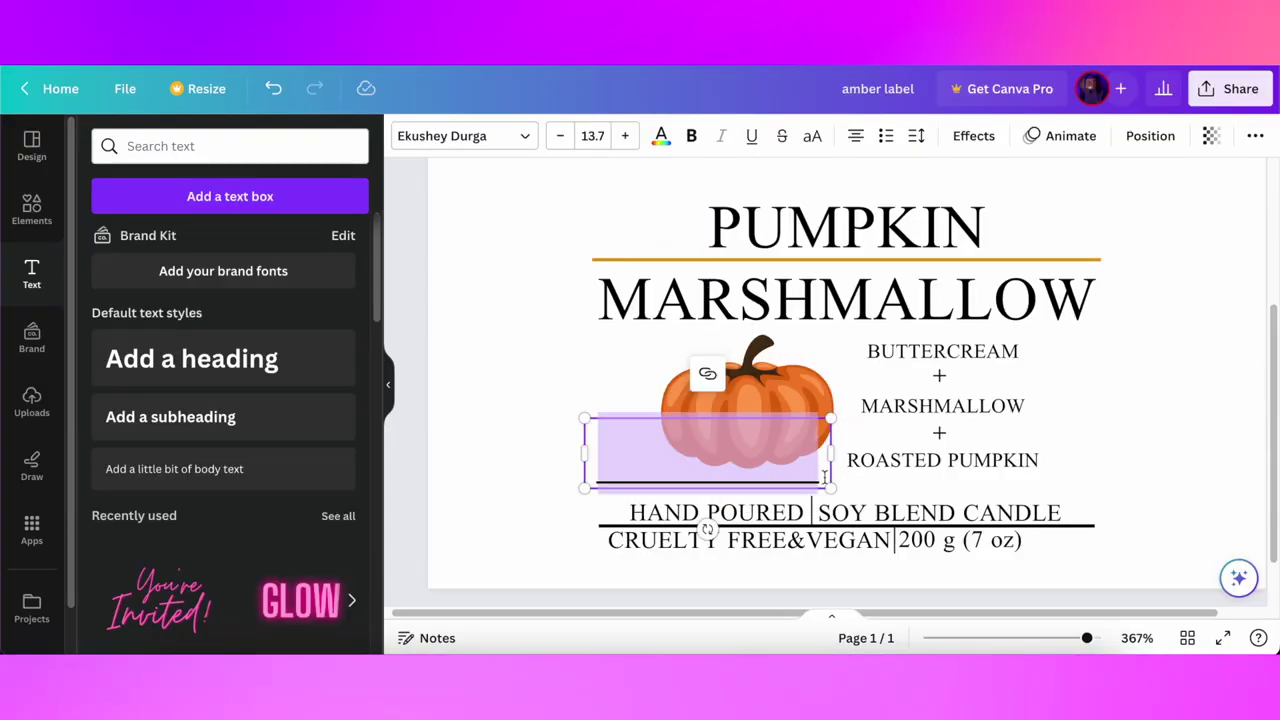
{"action": "left_click_drag", "start_coordinate": [824, 478], "coordinate": [1160, 455]}
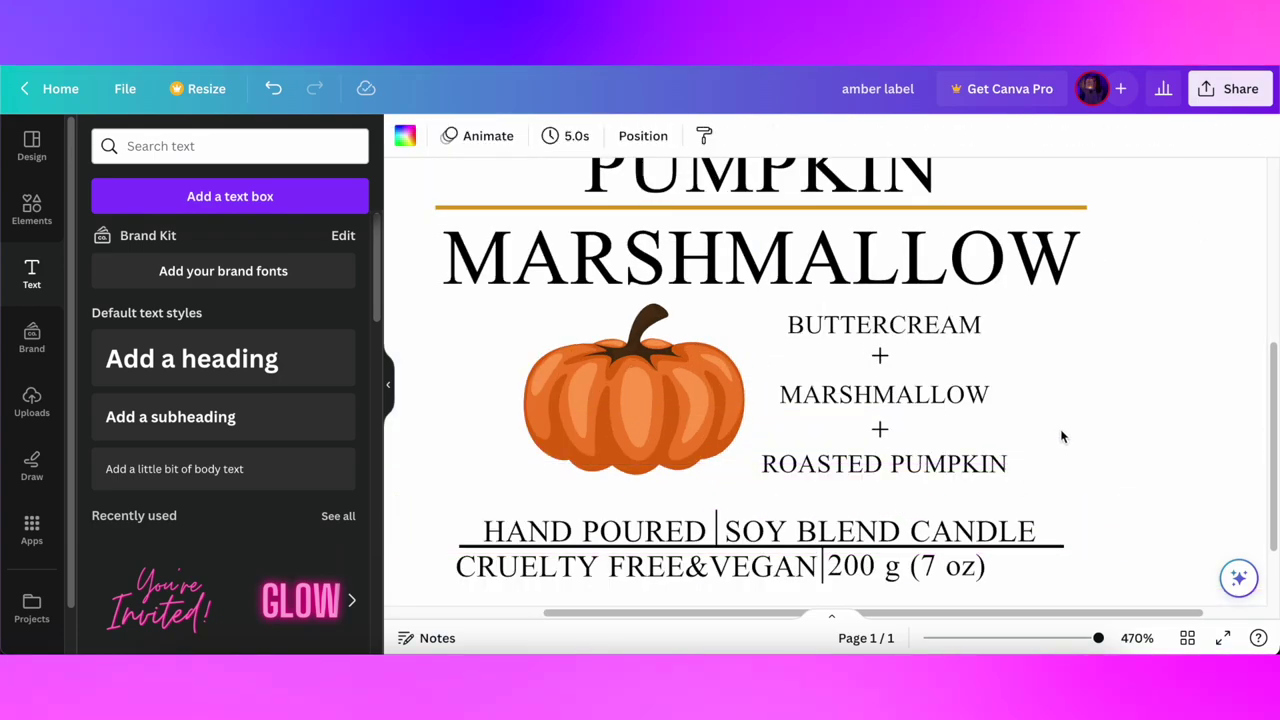
{"action": "scroll", "coordinate": [1061, 436], "scroll_direction": "down", "scroll_amount": 5}
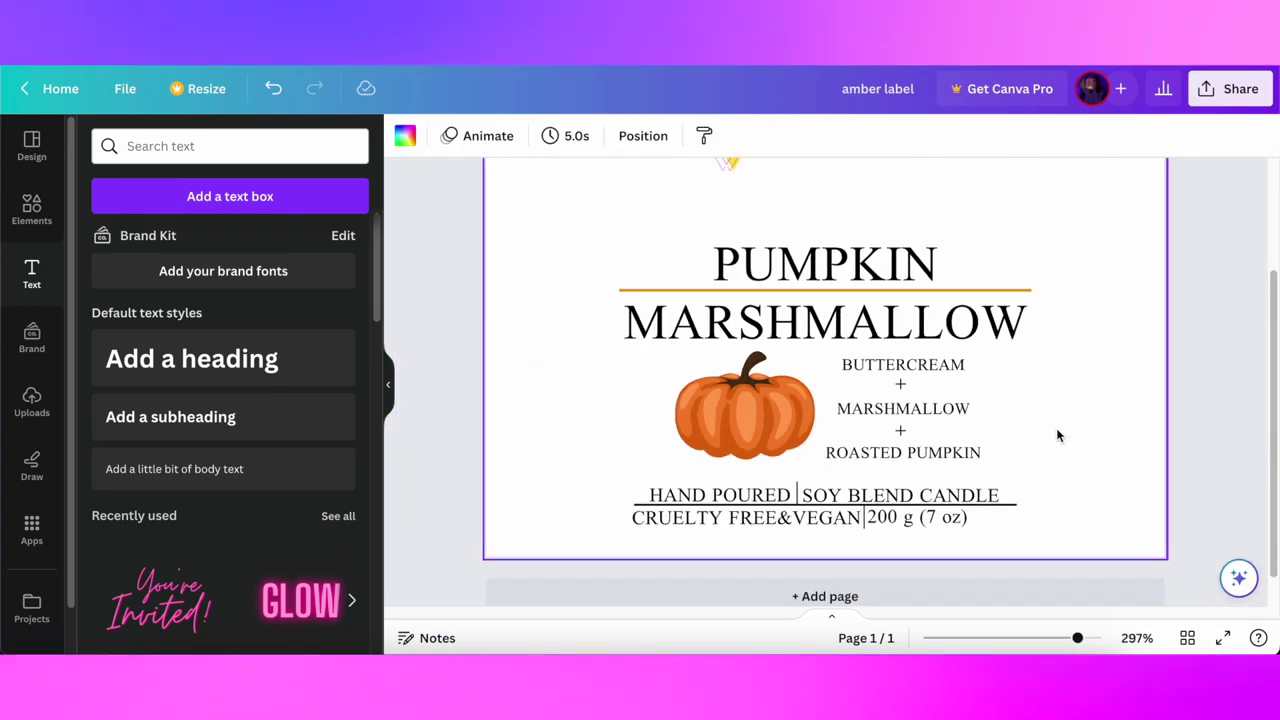